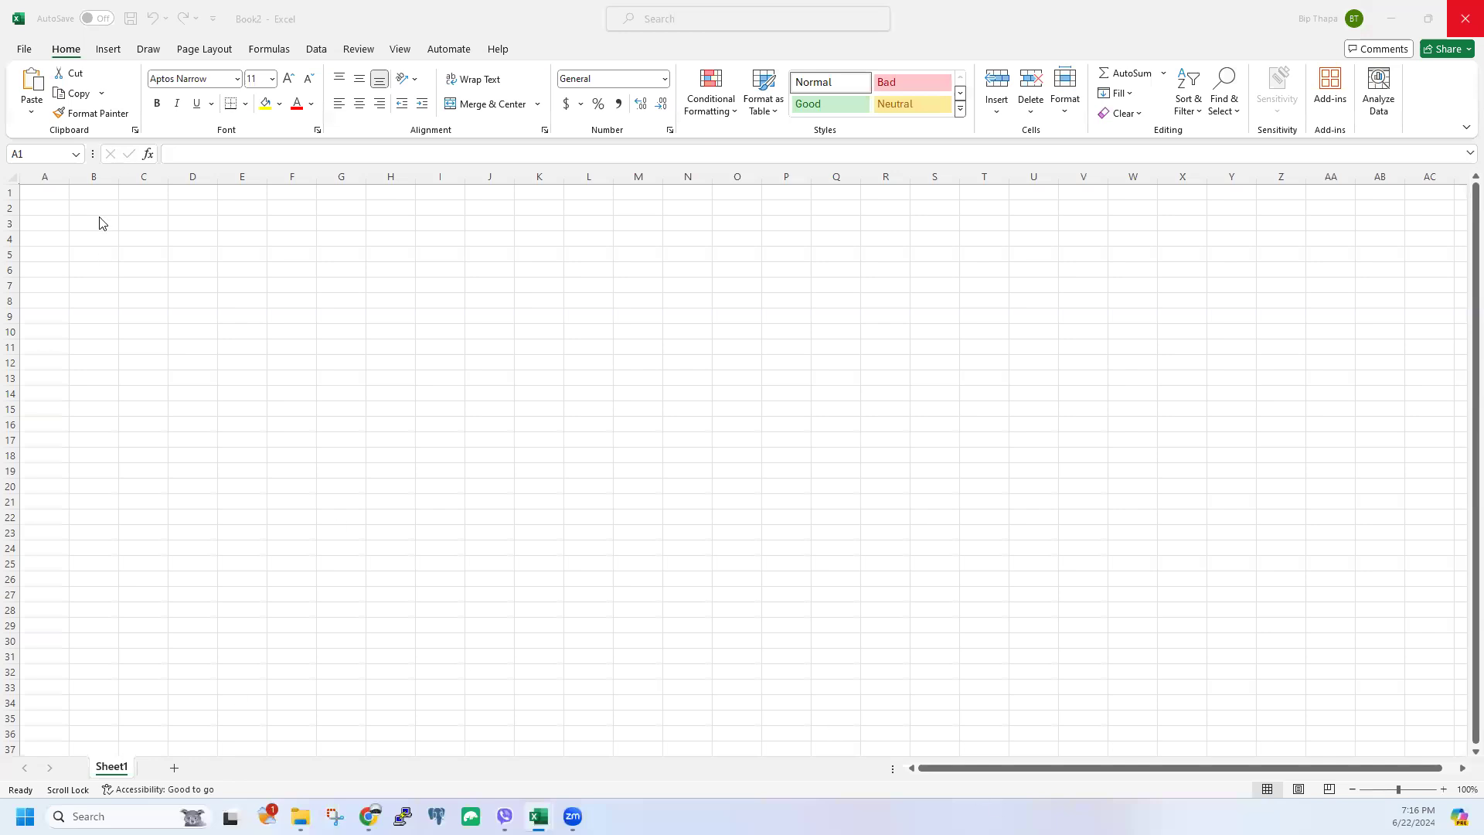
Step: Drag column A's header border to widen it on the blank Sheet1
left_click_drag(73, 179, 281, 180)
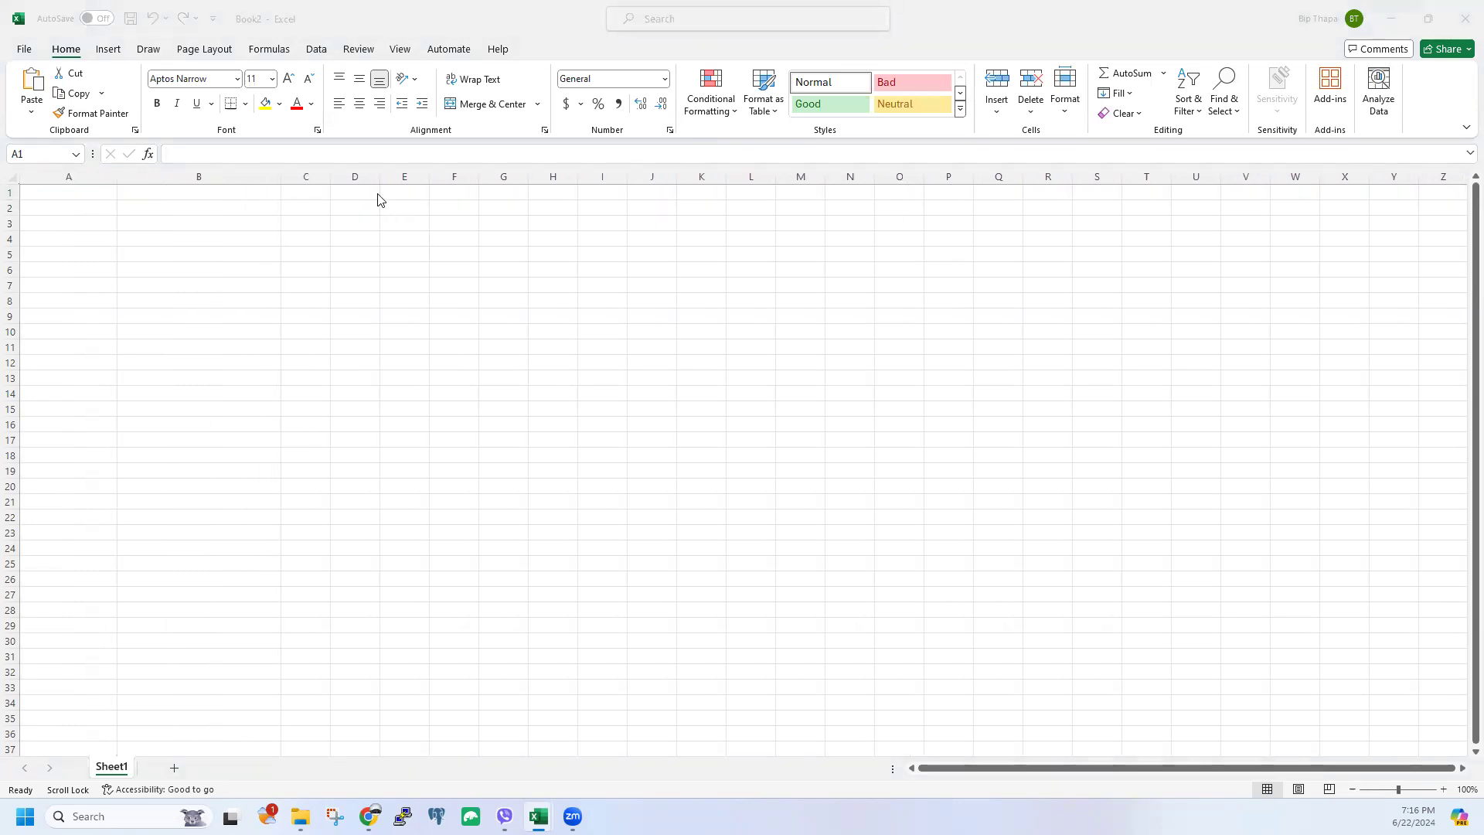
left_click(331, 183)
Step: Widen column C, then widen column A a bit more
left_click_drag(331, 183, 410, 185)
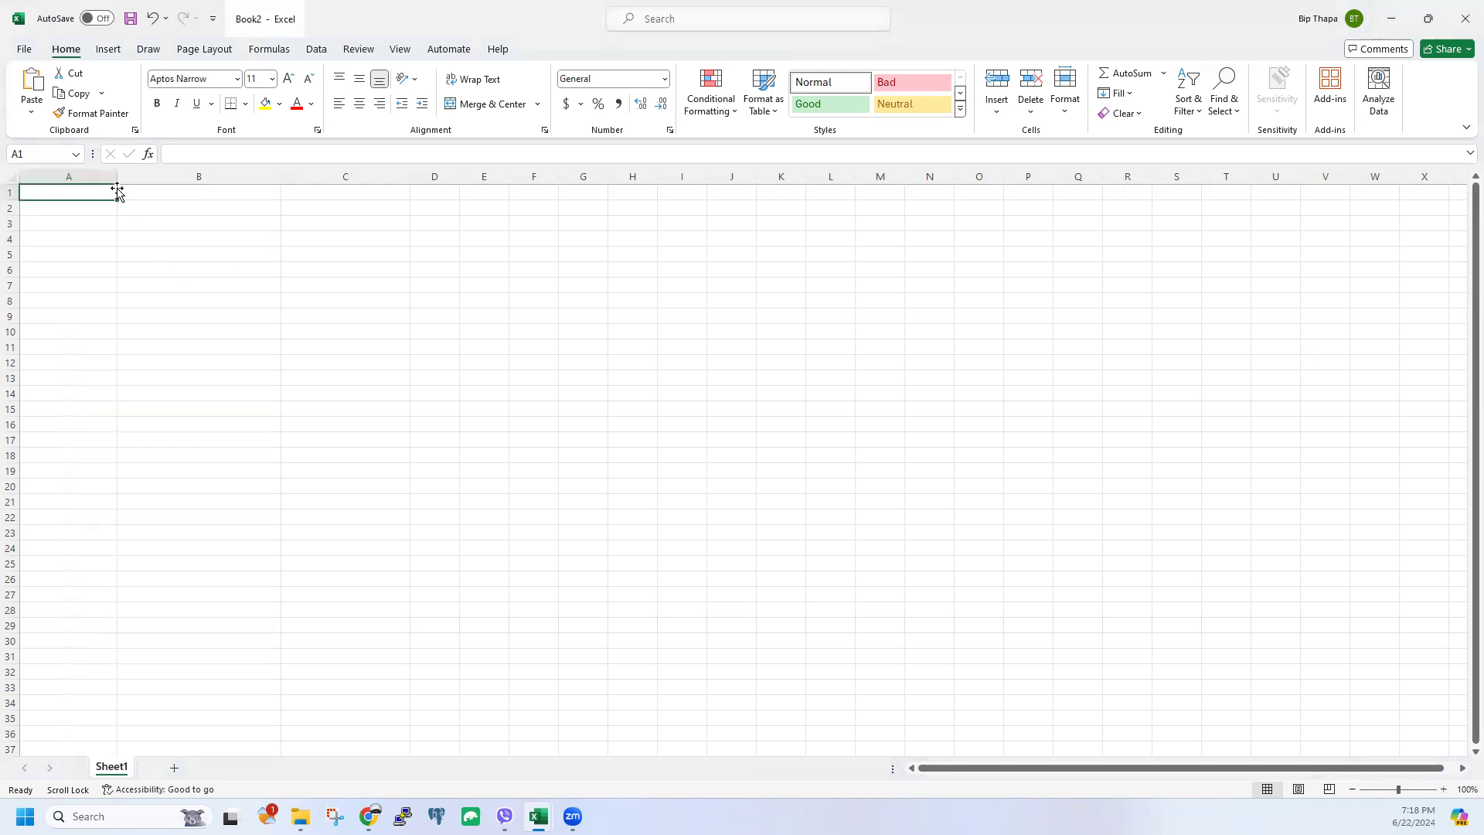
left_click_drag(117, 178, 178, 182)
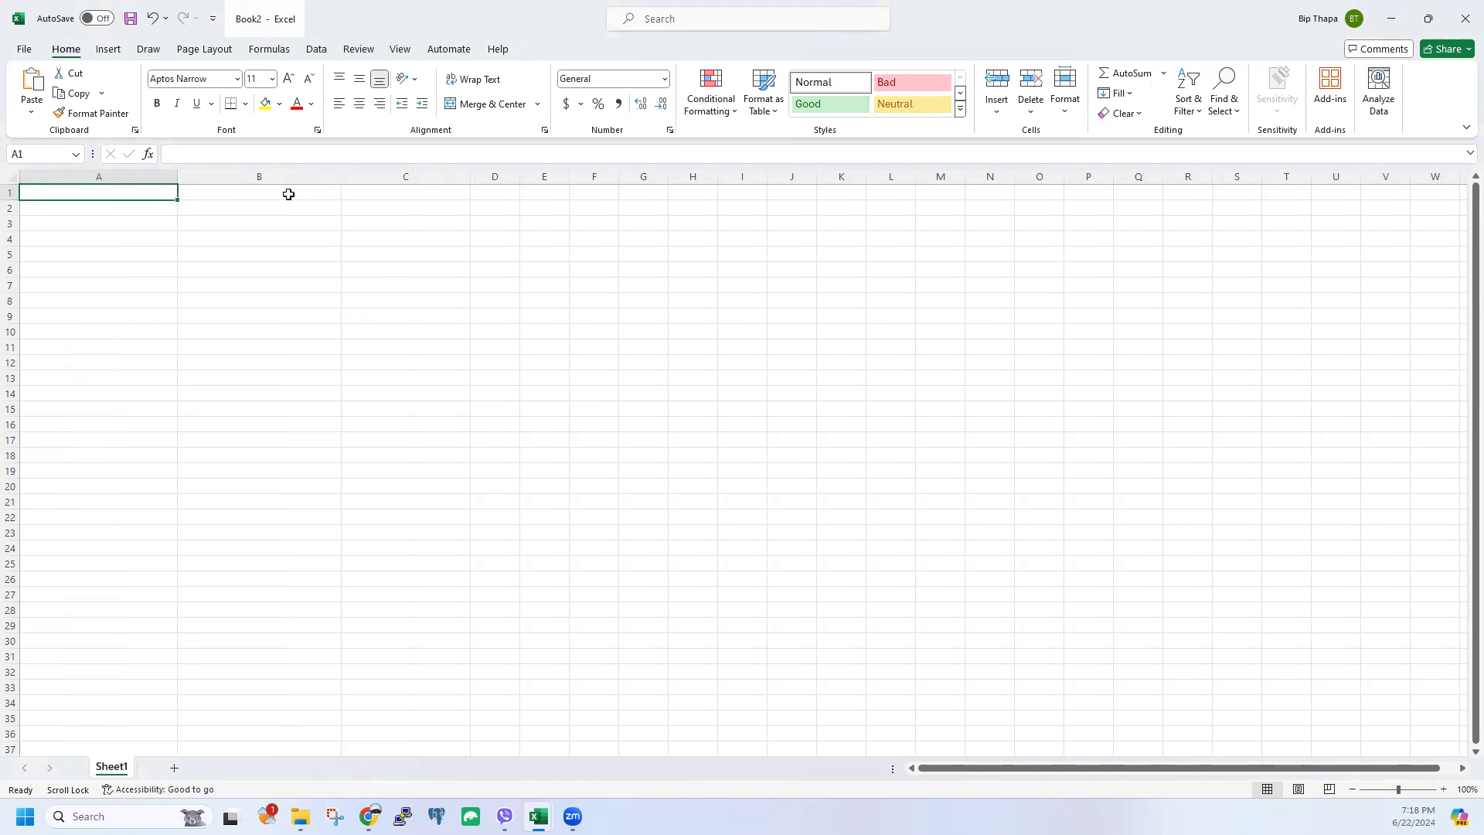
Step: Widen column A further and enter the title 'York Data Corp' in A1
left_click_drag(178, 179, 233, 179)
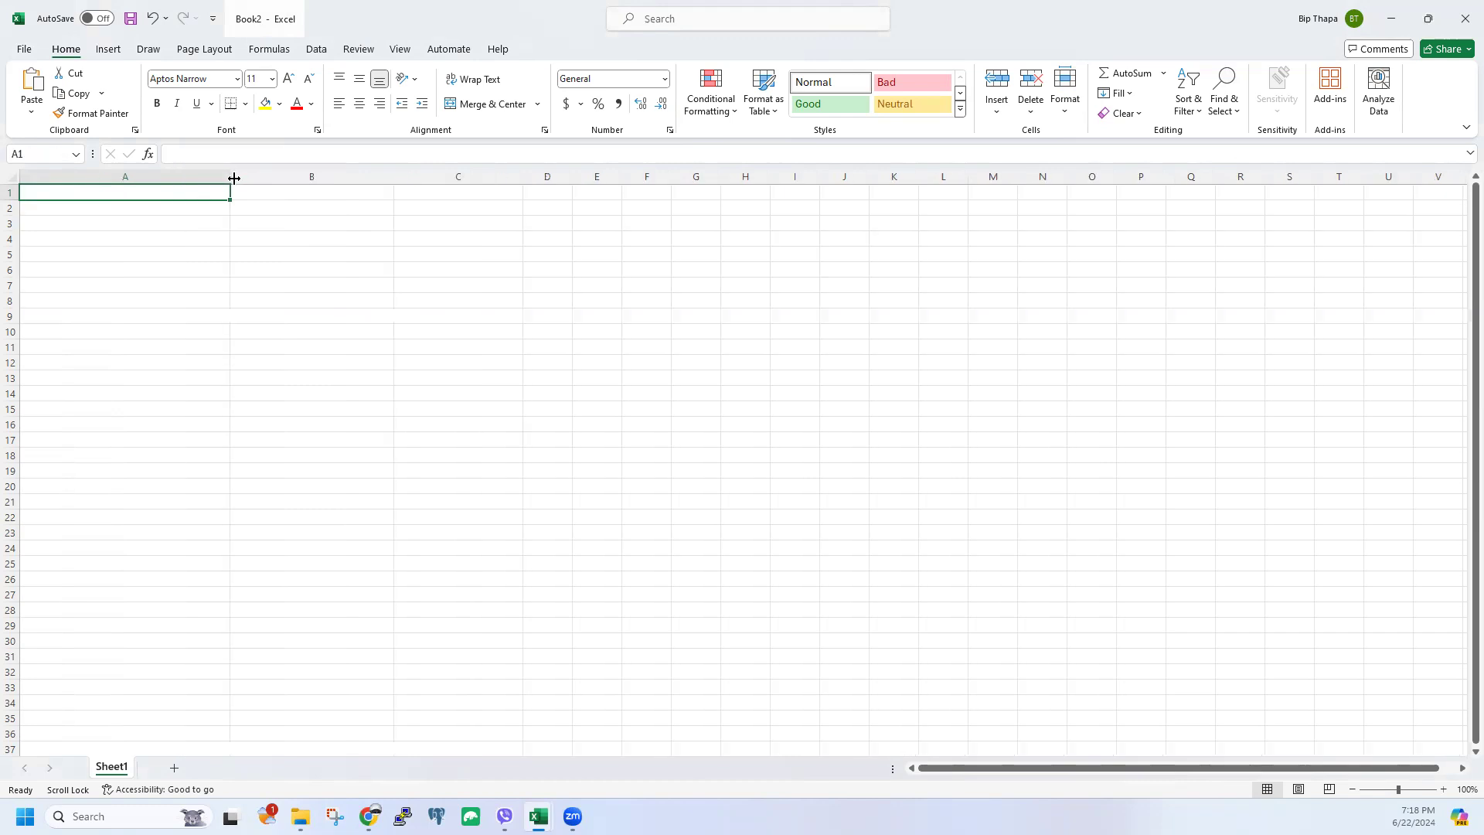
type("Unde")
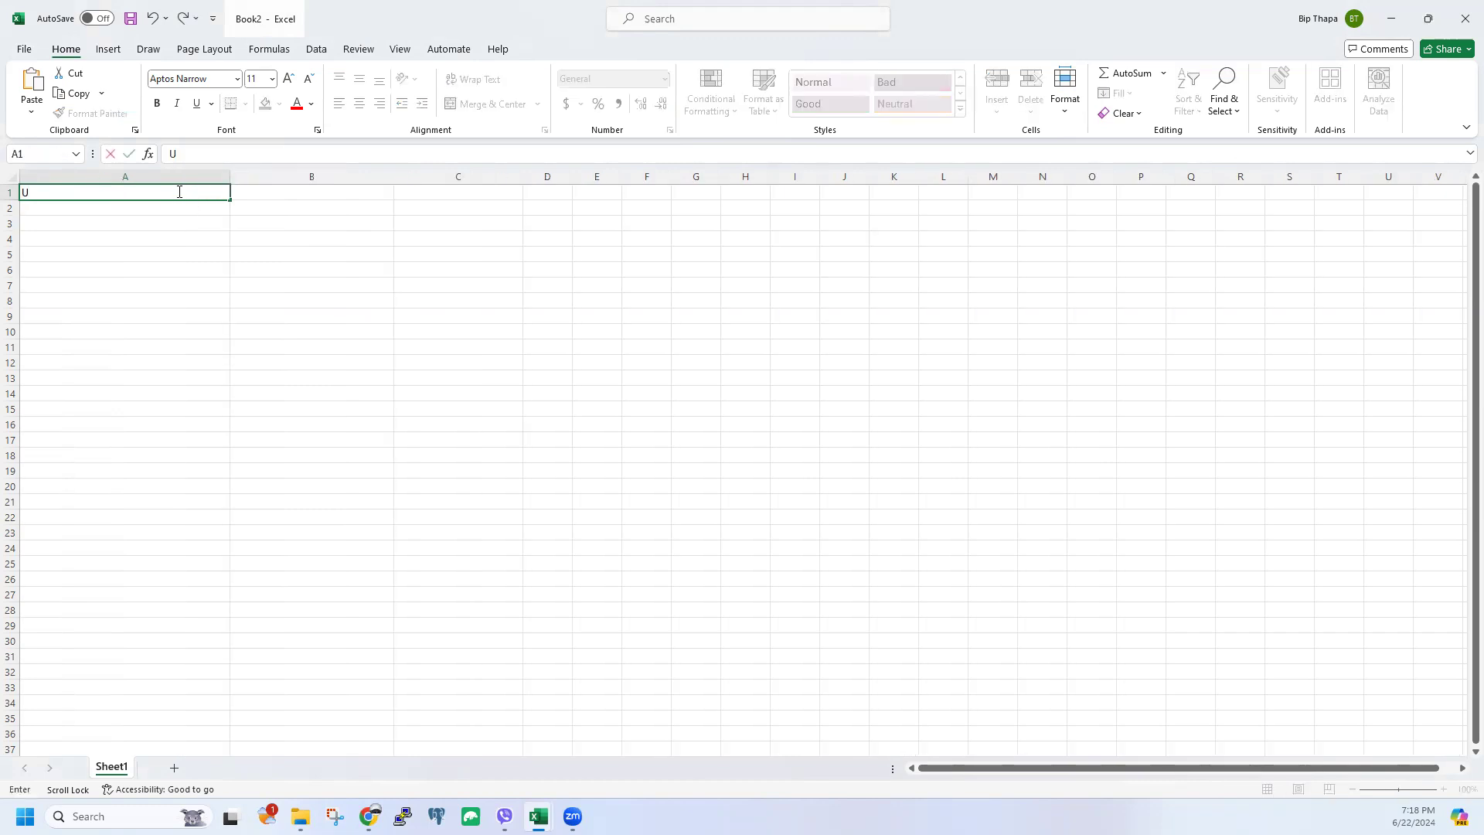
key("BackSpace")
key("BackSpace")
key("BackSpace")
key("BackSpace")
type("York Data Corp")
left_click(155, 269)
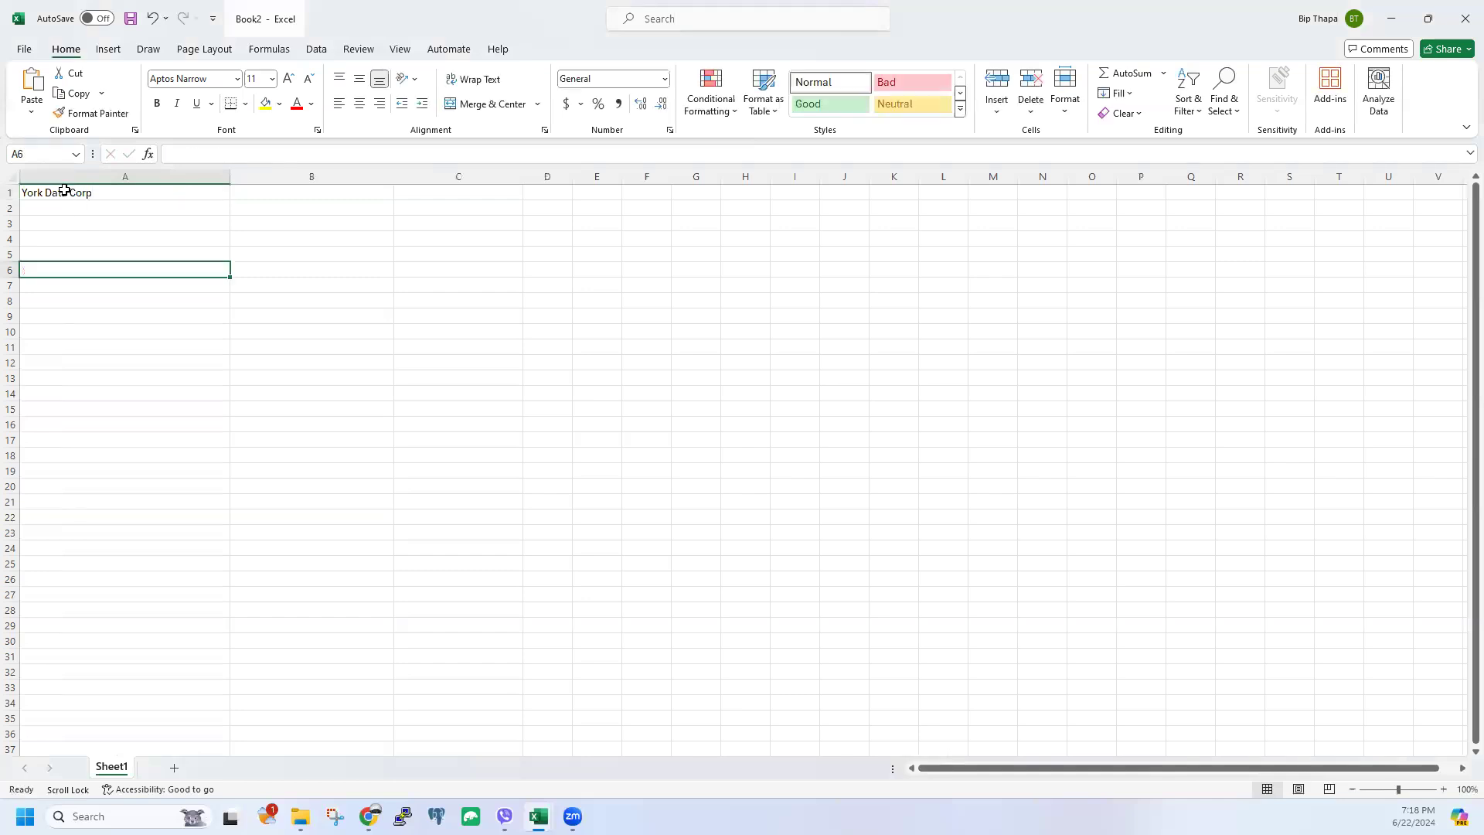
Step: Set the A1 title's font size to 24
left_click(65, 190)
left_click(258, 78)
type("2")
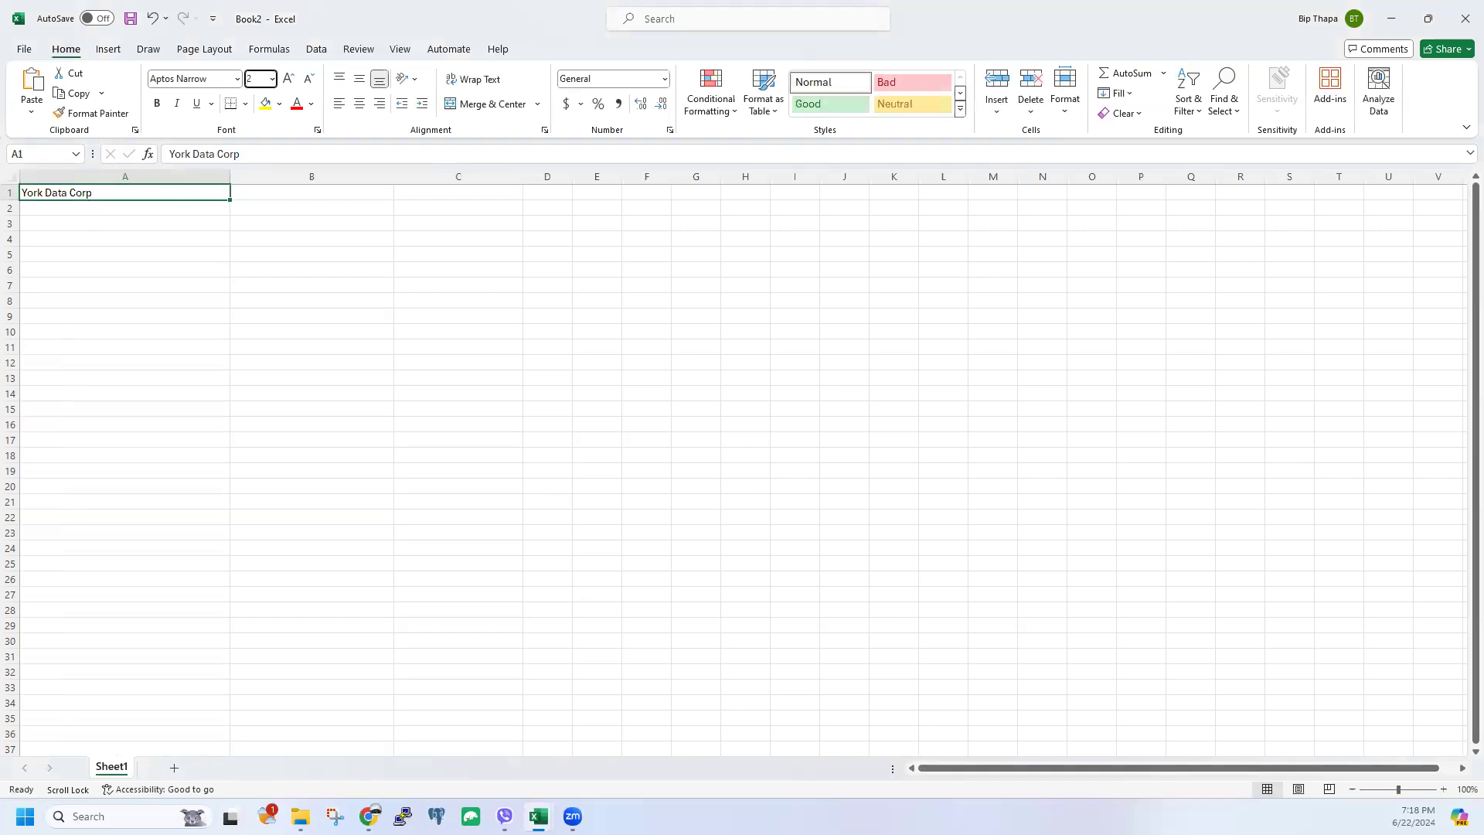
type("4")
key("Return")
left_click(314, 313)
left_click(194, 254)
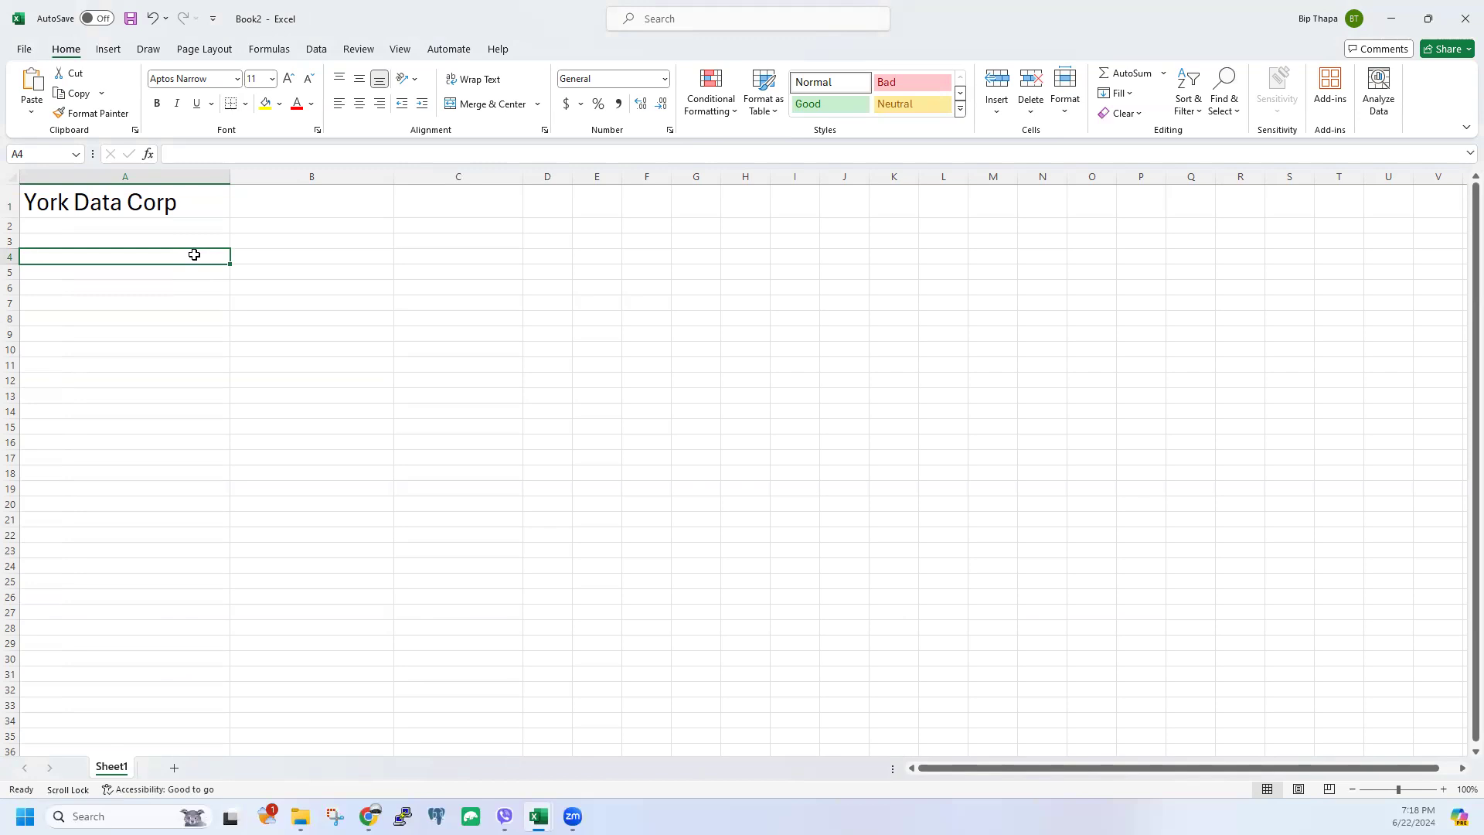
Step: Enter the row label 'Average' in A4
left_click(190, 241)
left_click(193, 260)
type("Average")
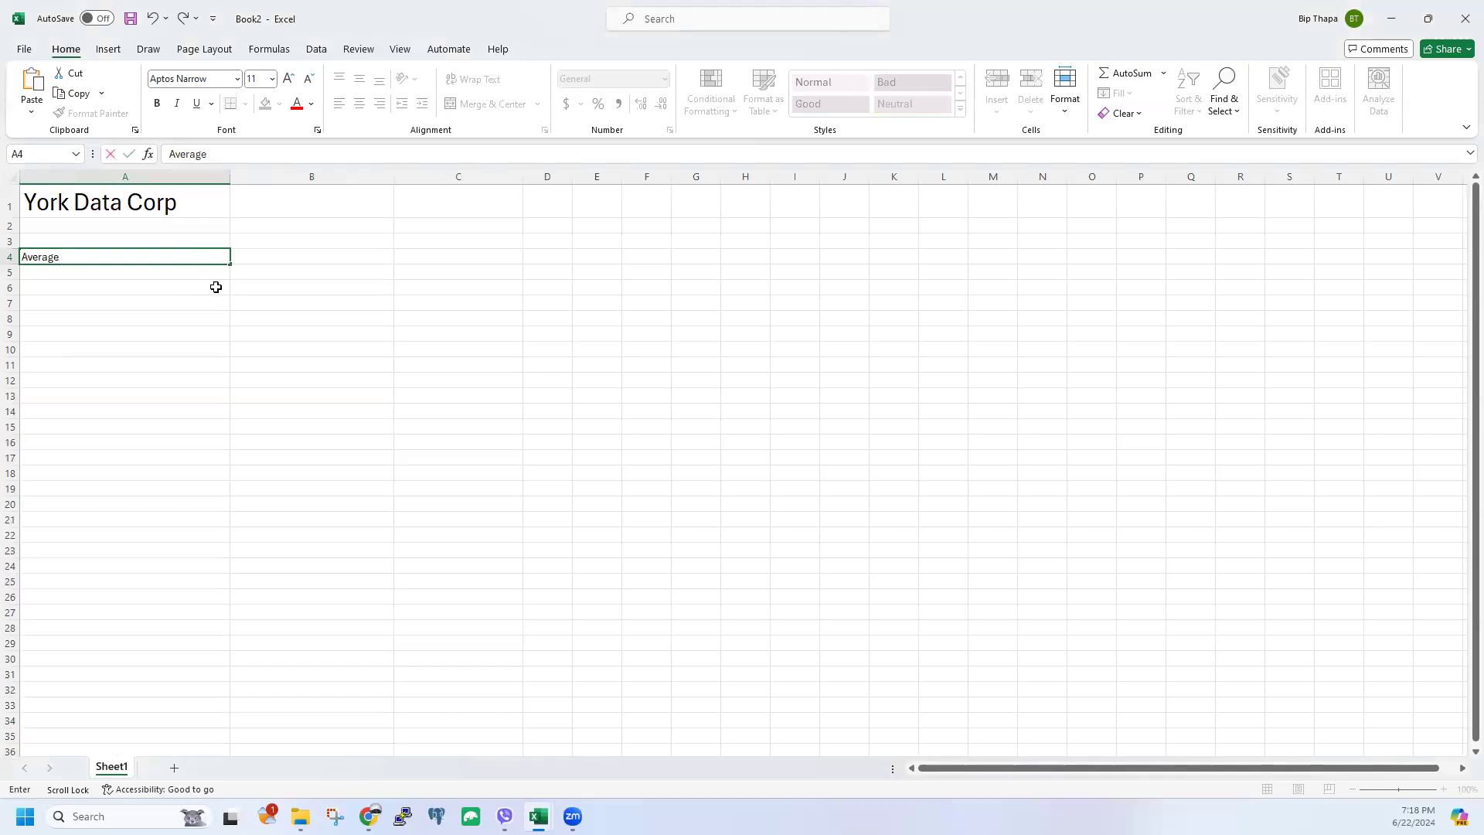
key("Return")
Step: Add the headings 'Revenue' in B3 and 'Fixed Cost' in C3
left_click(260, 239)
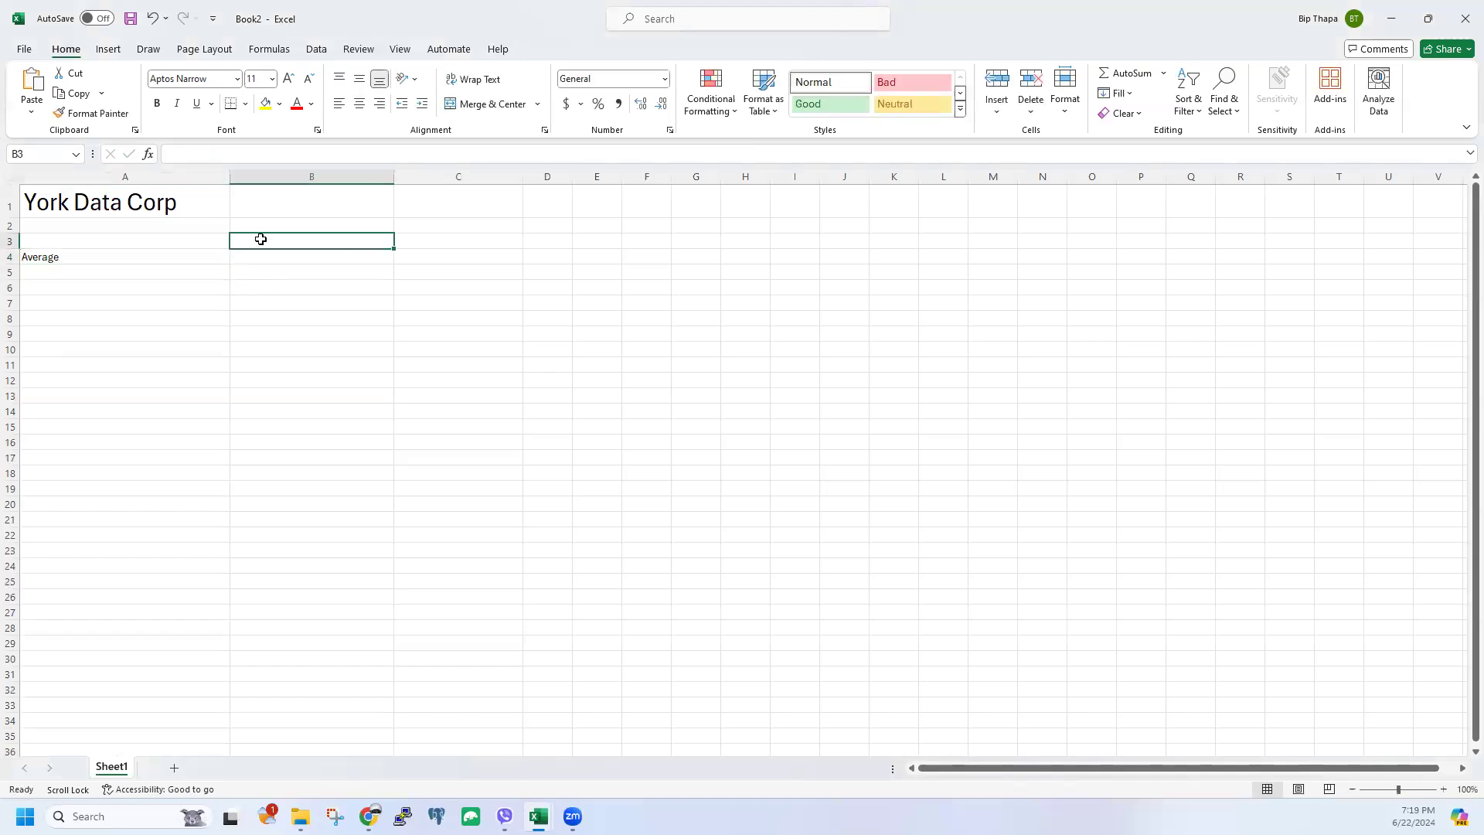
type("Revenue")
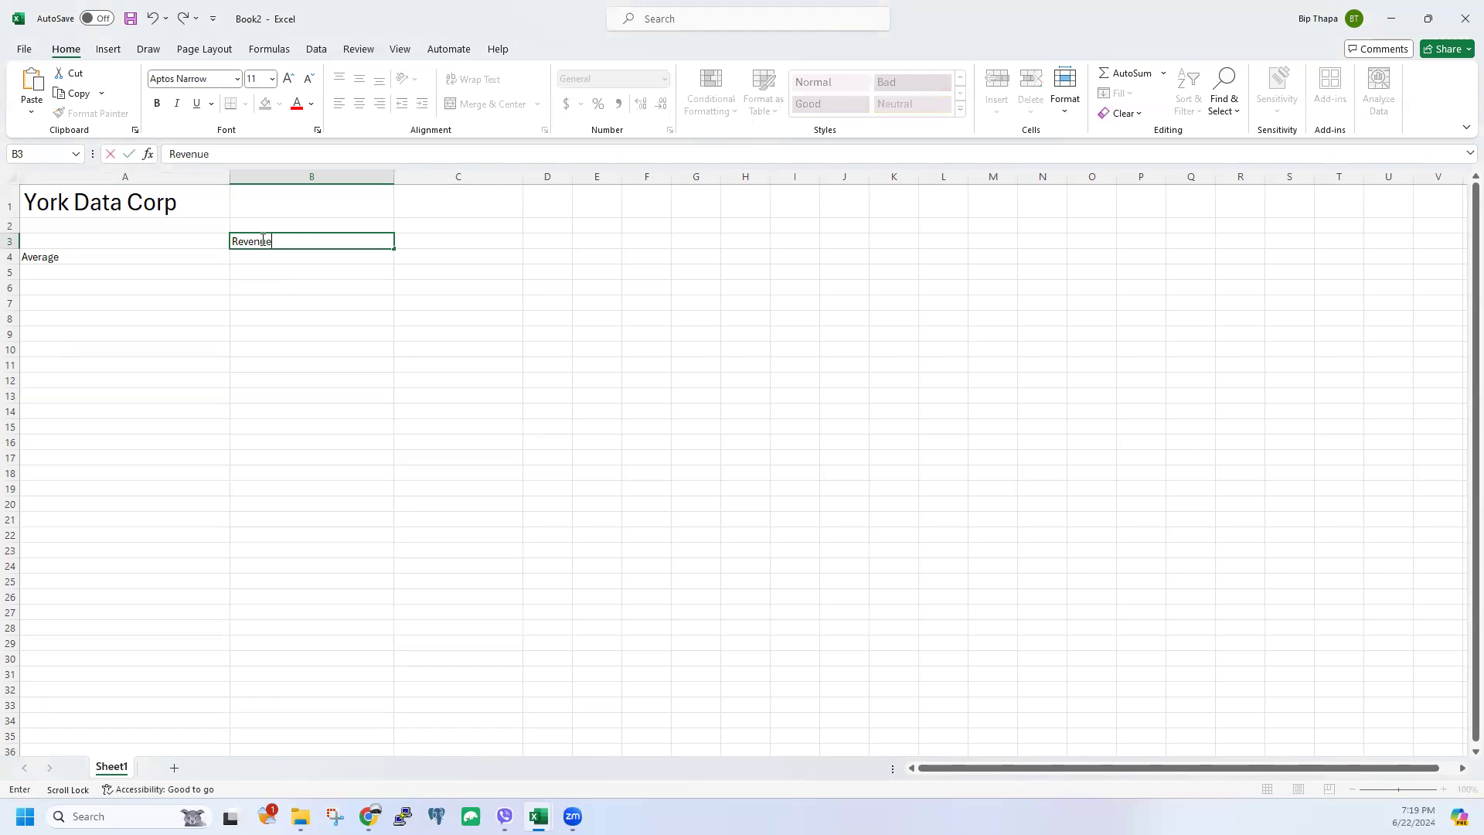
left_click(163, 212)
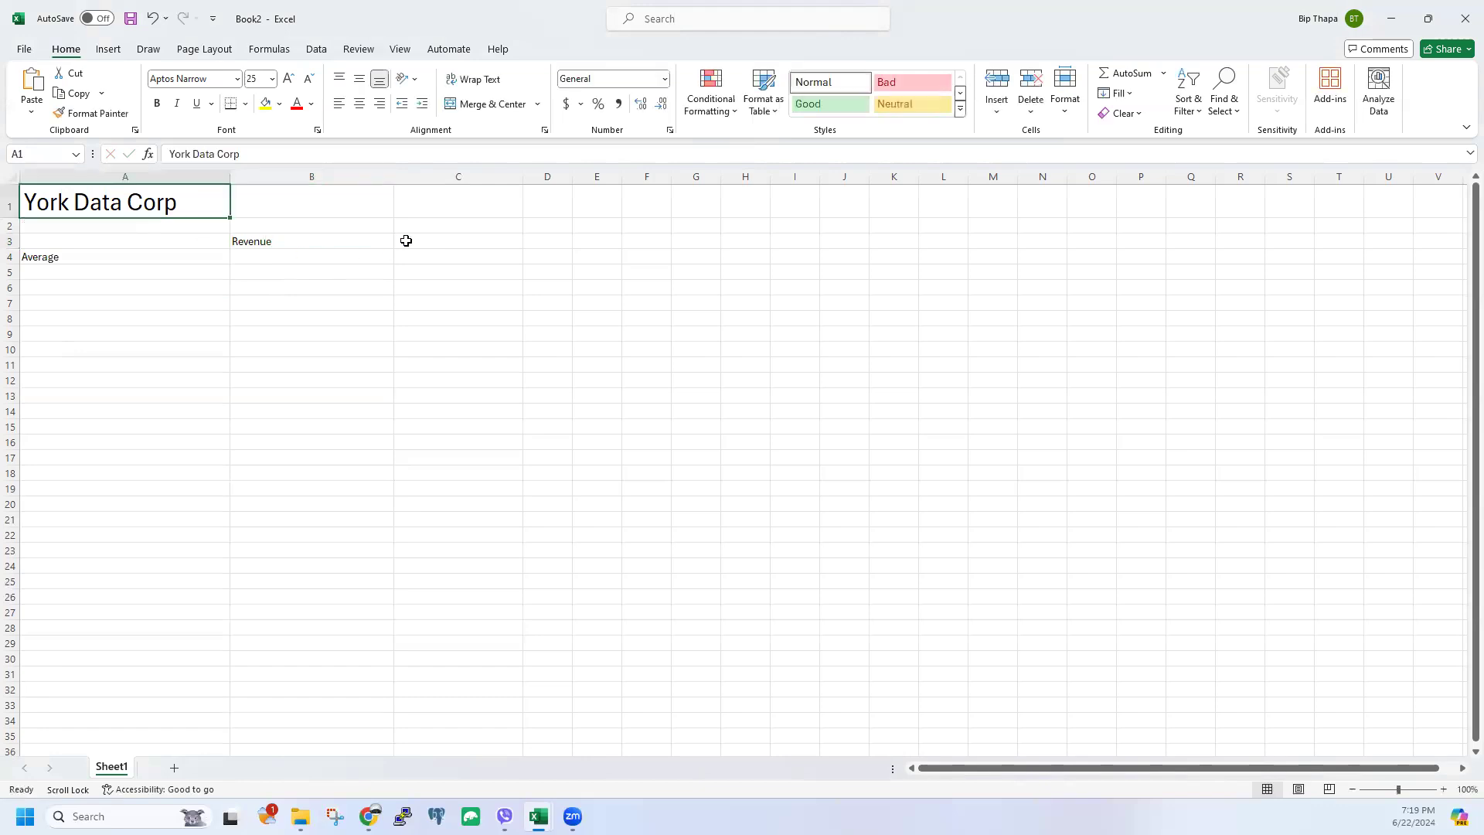
left_click(406, 241)
type("Fi")
type("xex")
key("BackSpace")
type("d Cost")
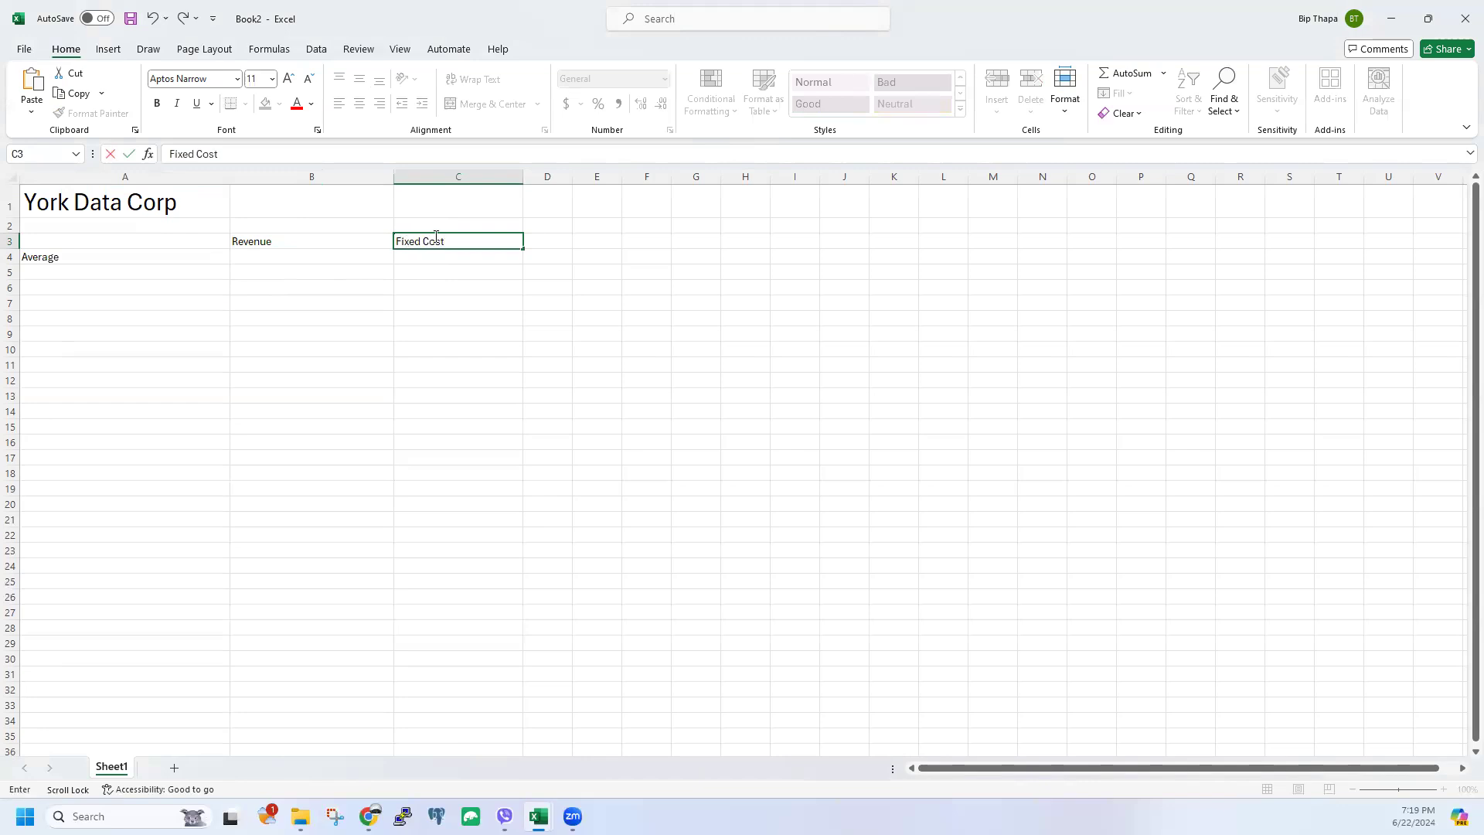
key("Tab")
Step: Widen column D, head D3 'Variable Cost', and narrow column B
left_click_drag(572, 177, 718, 179)
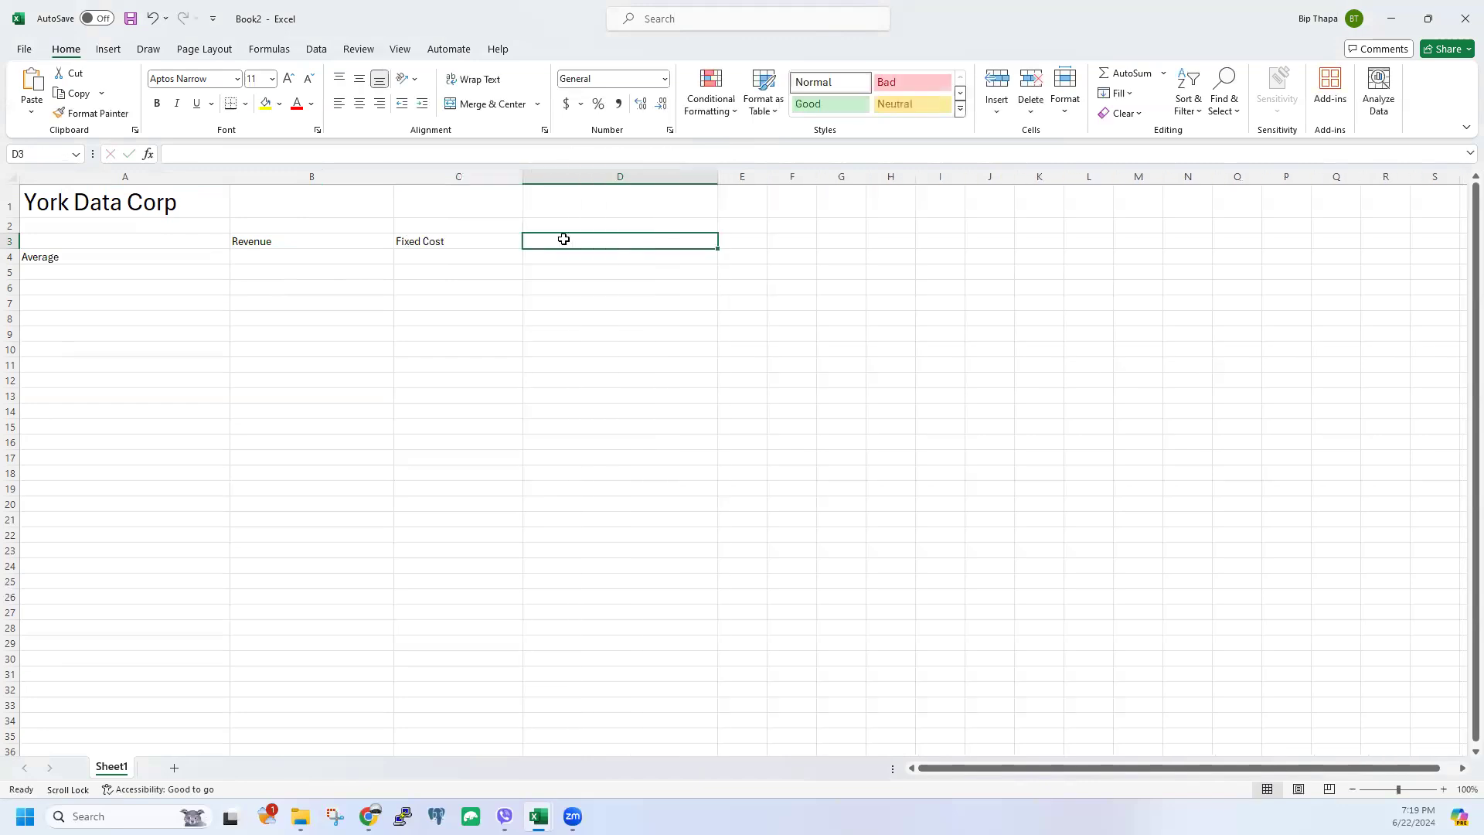
type("Vara")
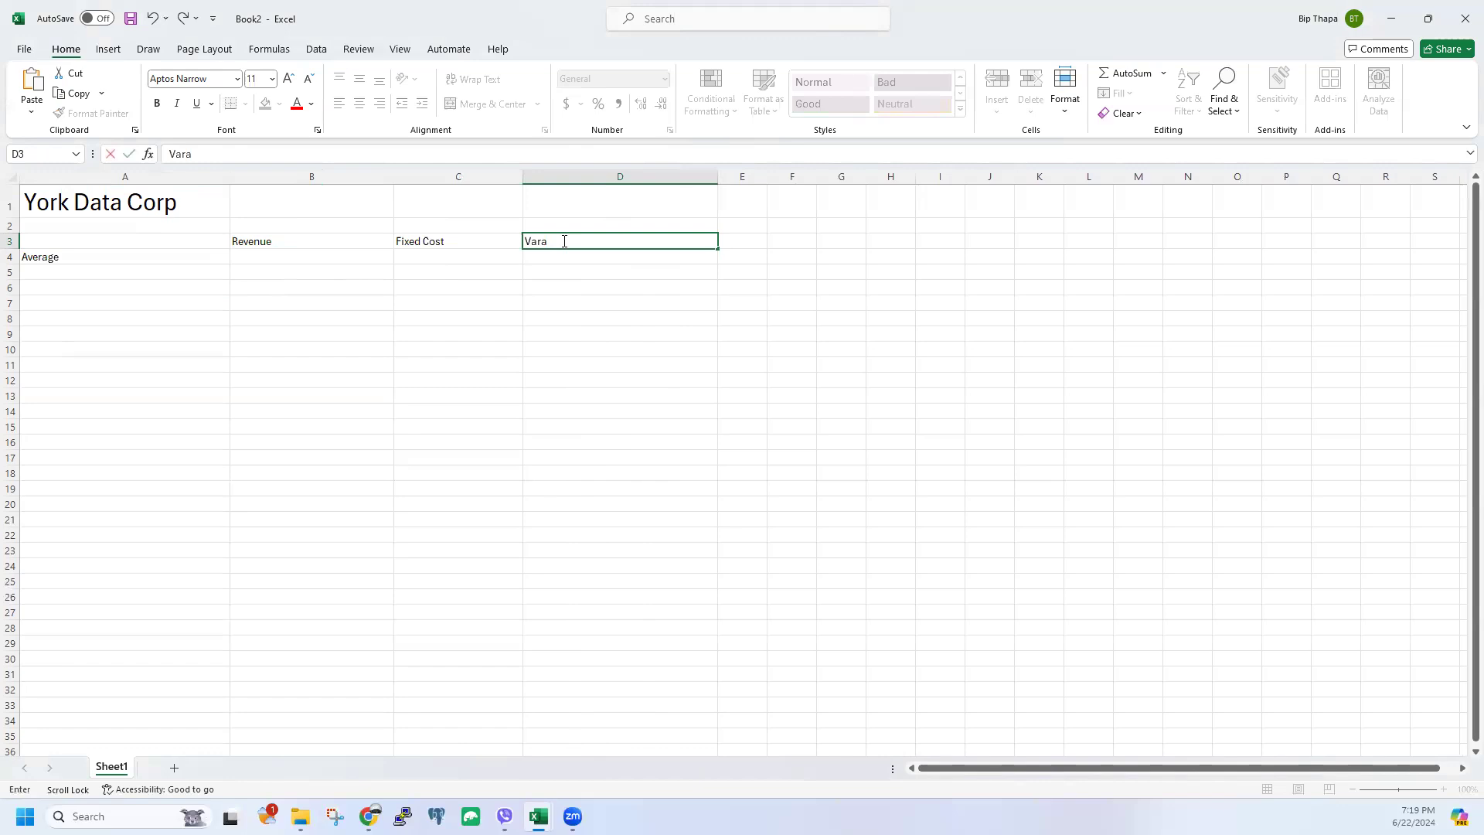
key("BackSpace")
type("iacbl")
key("BackSpace")
key("BackSpace")
key("BackSpace")
type("ble Cost")
left_click(75, 207)
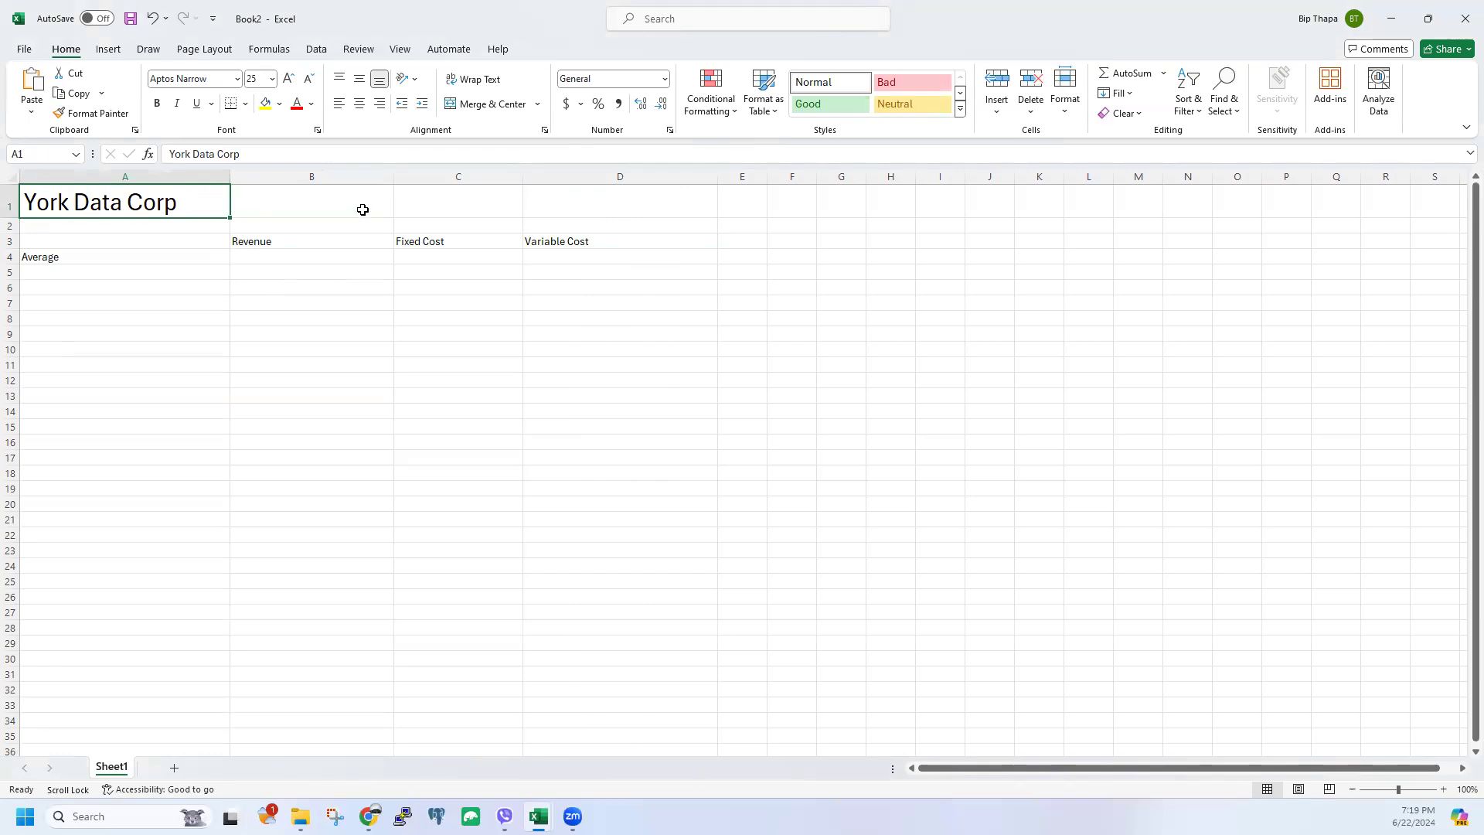
left_click_drag(393, 183, 334, 199)
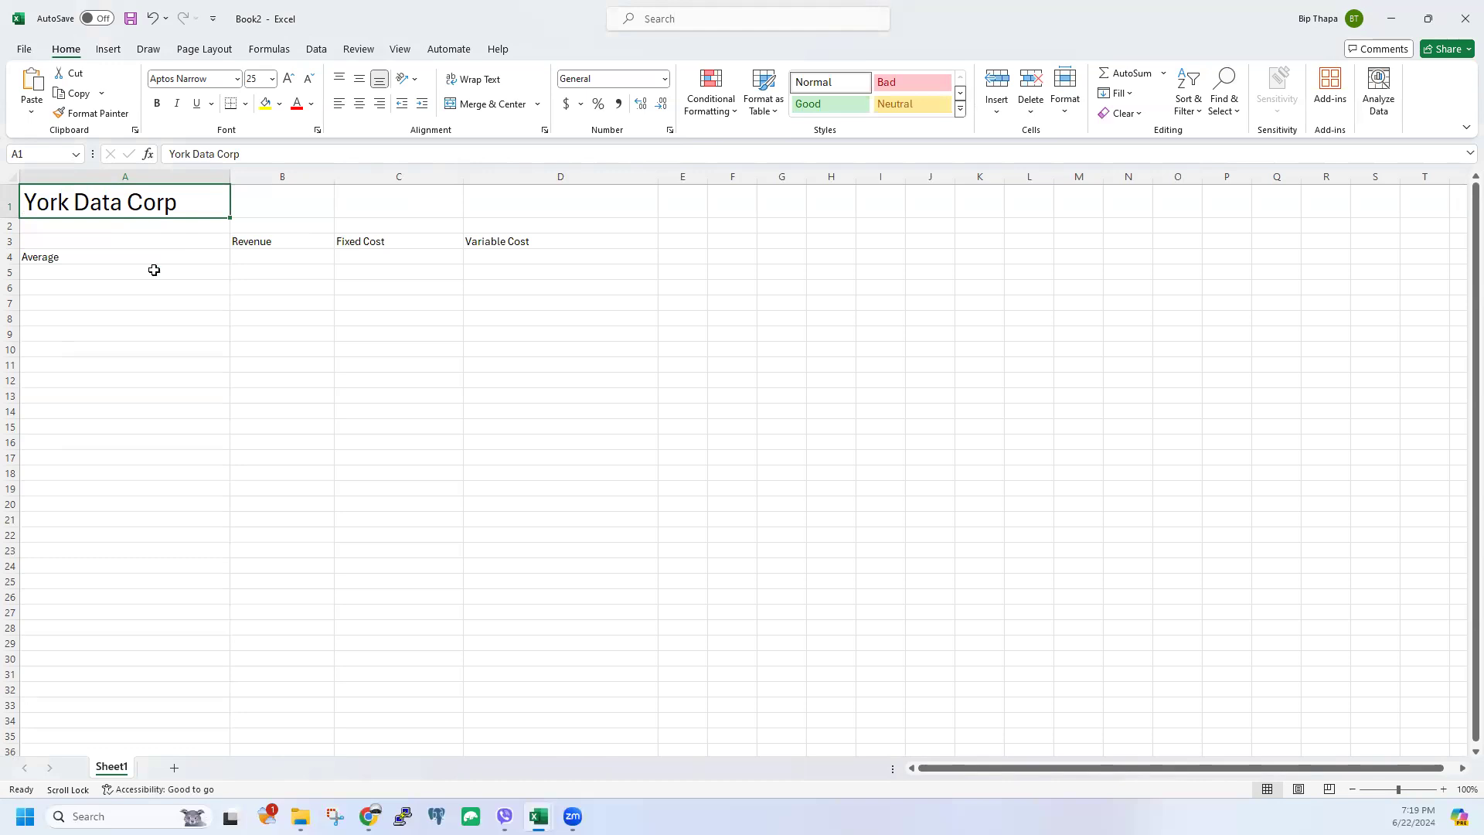
Step: Enter the averages 50000, 25000 and 1000 in B4, C4 and D4
left_click(239, 267)
left_click(75, 256)
left_click(278, 256)
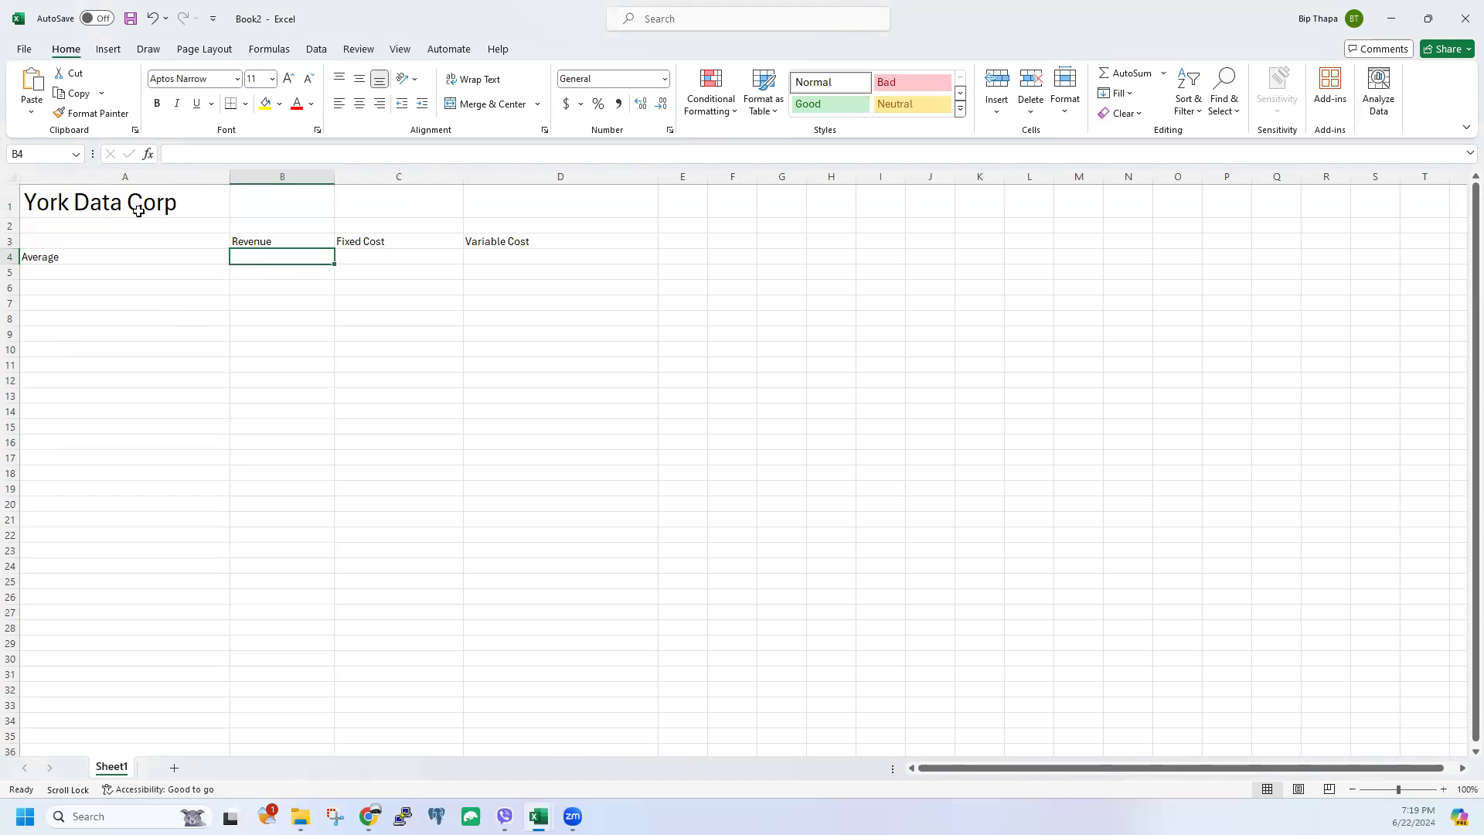
type("50000")
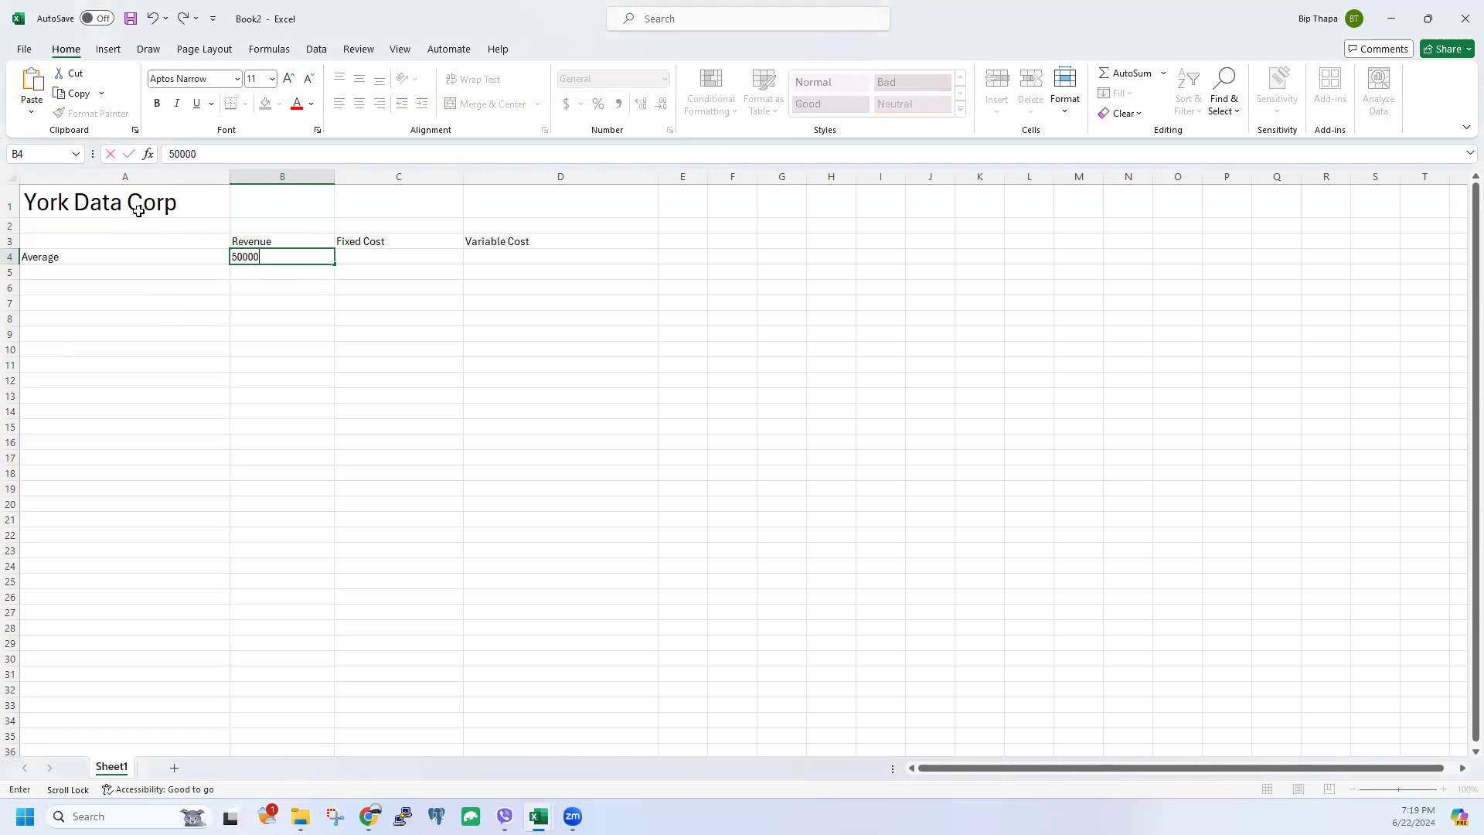
left_click(293, 321)
left_click(309, 258)
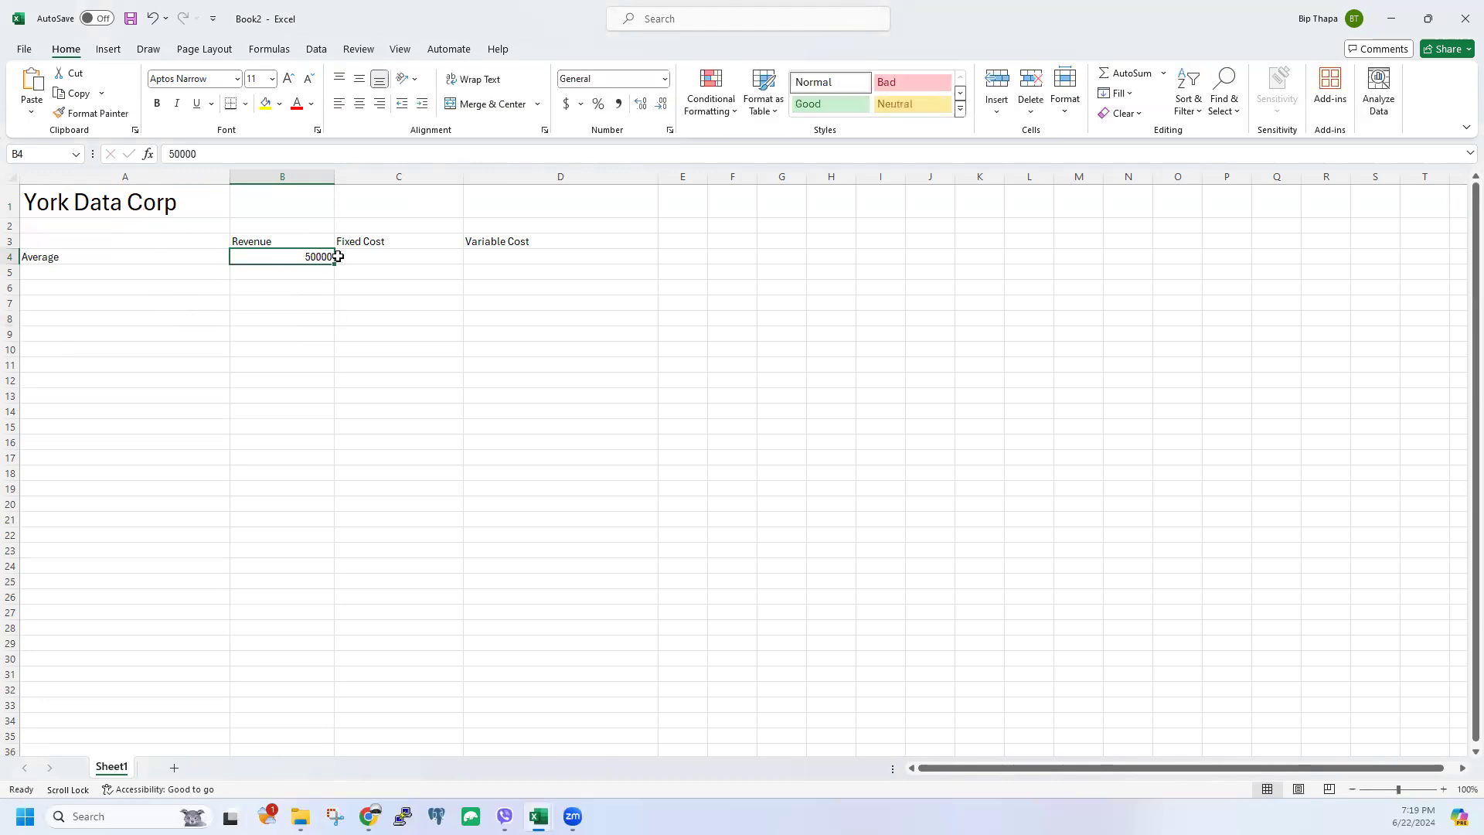
left_click(343, 257)
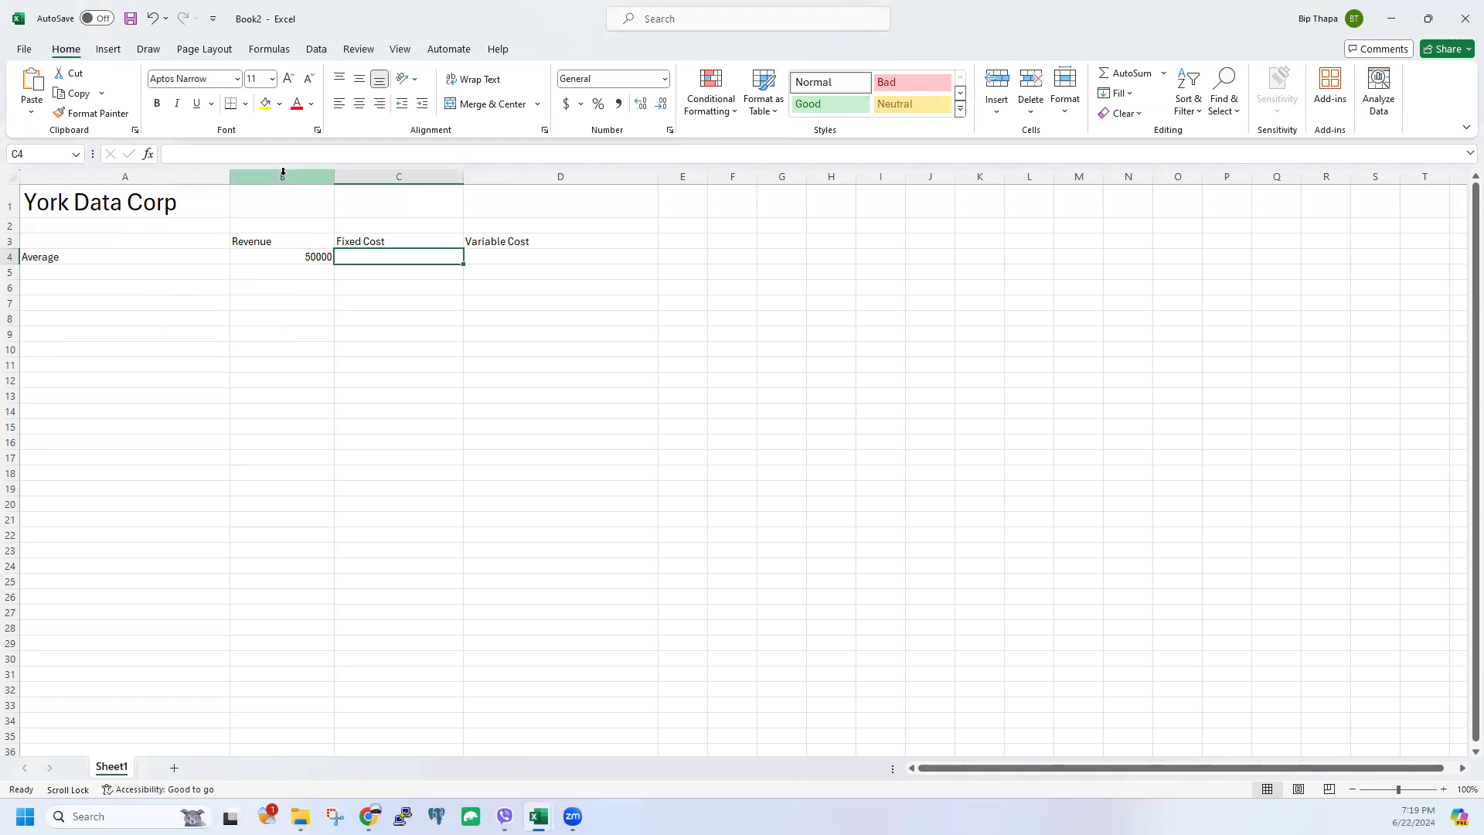
type("25000")
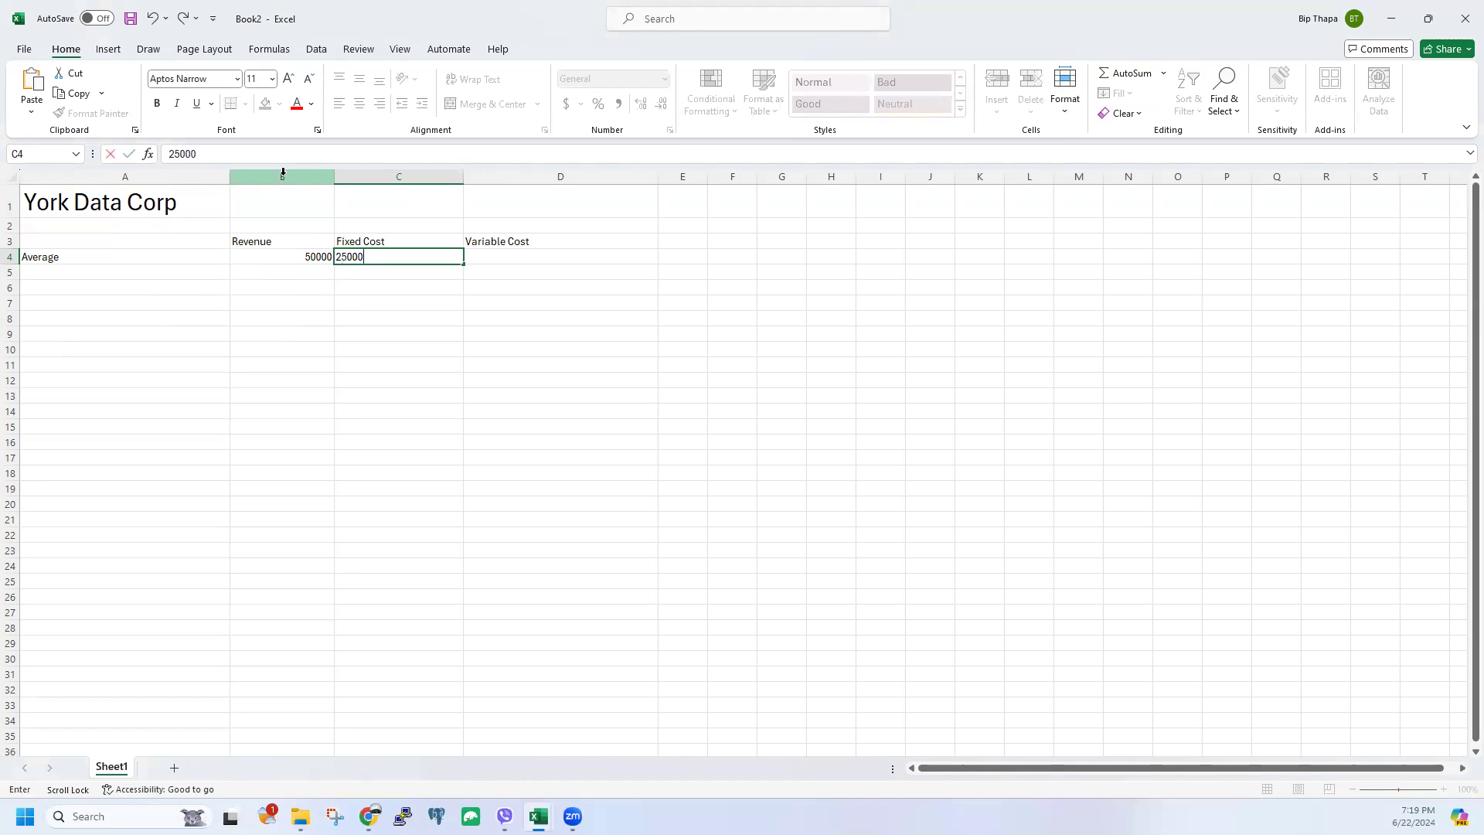
left_click(559, 260)
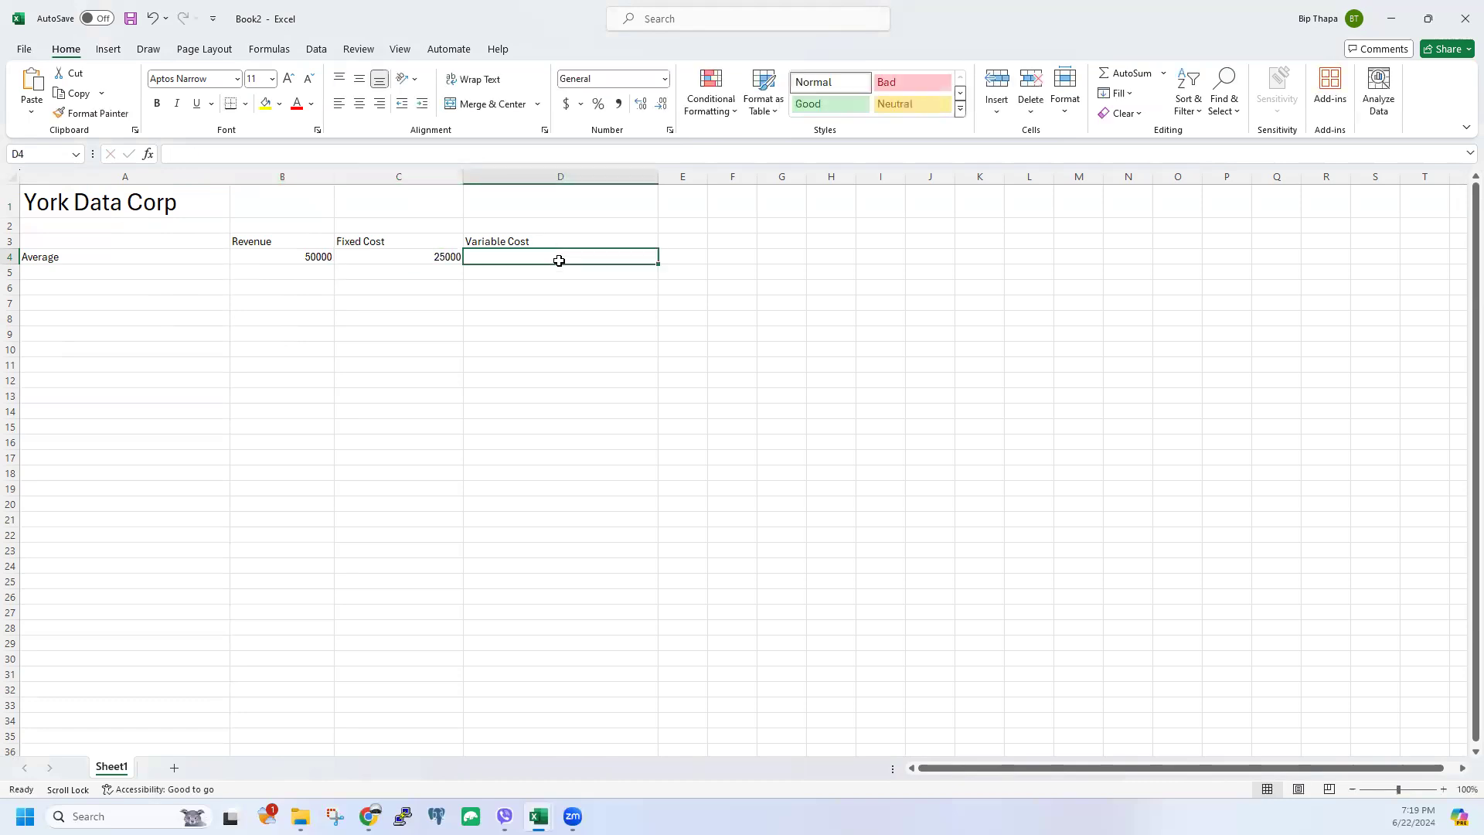
type("1000")
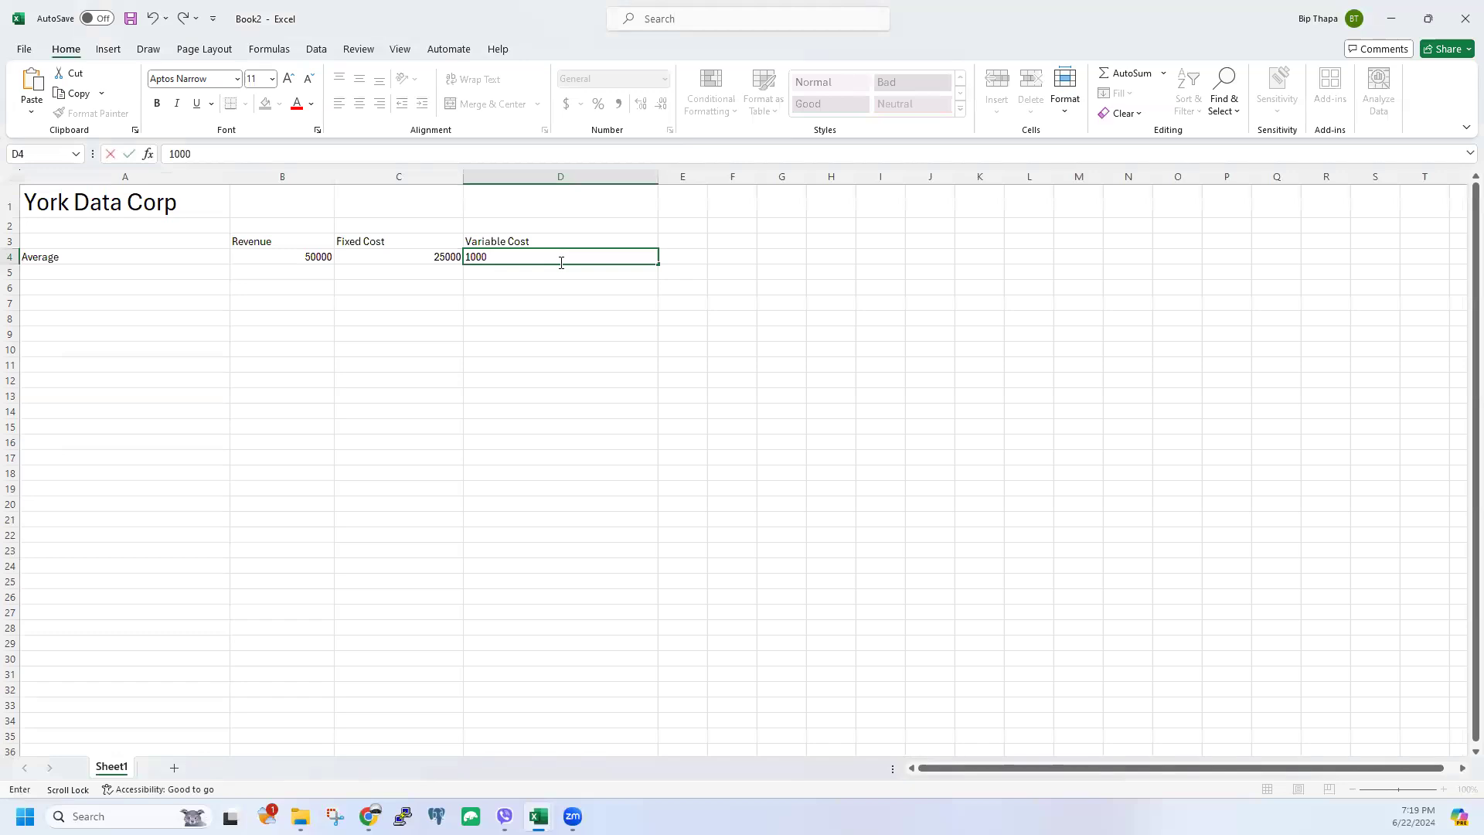
left_click(563, 338)
Step: Narrow columns C and D and centre the block B3:D5
left_click_drag(653, 181, 557, 182)
left_click_drag(463, 180, 437, 180)
left_click(292, 241)
left_click_drag(395, 275, 510, 272)
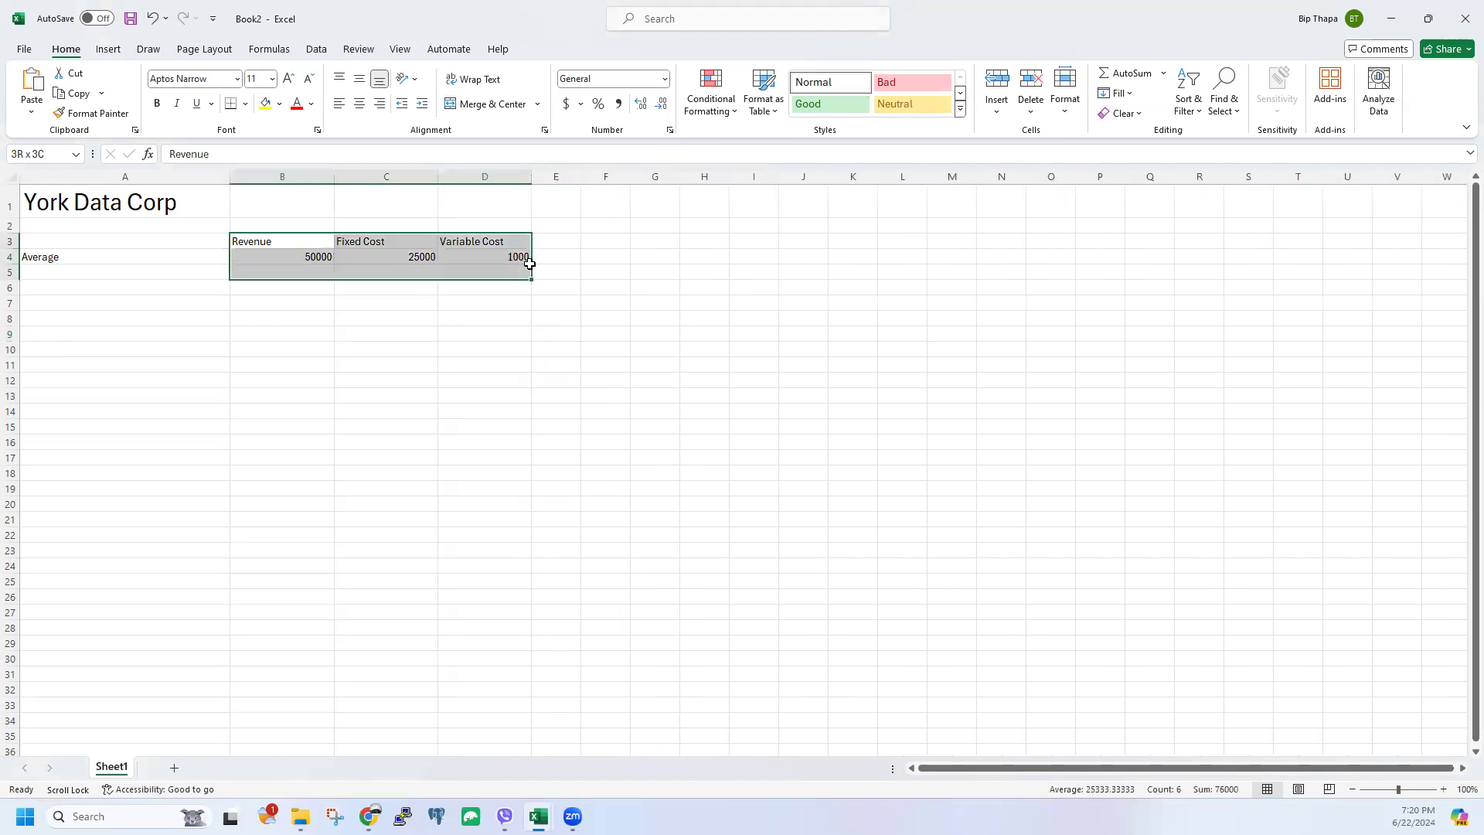
left_click(360, 105)
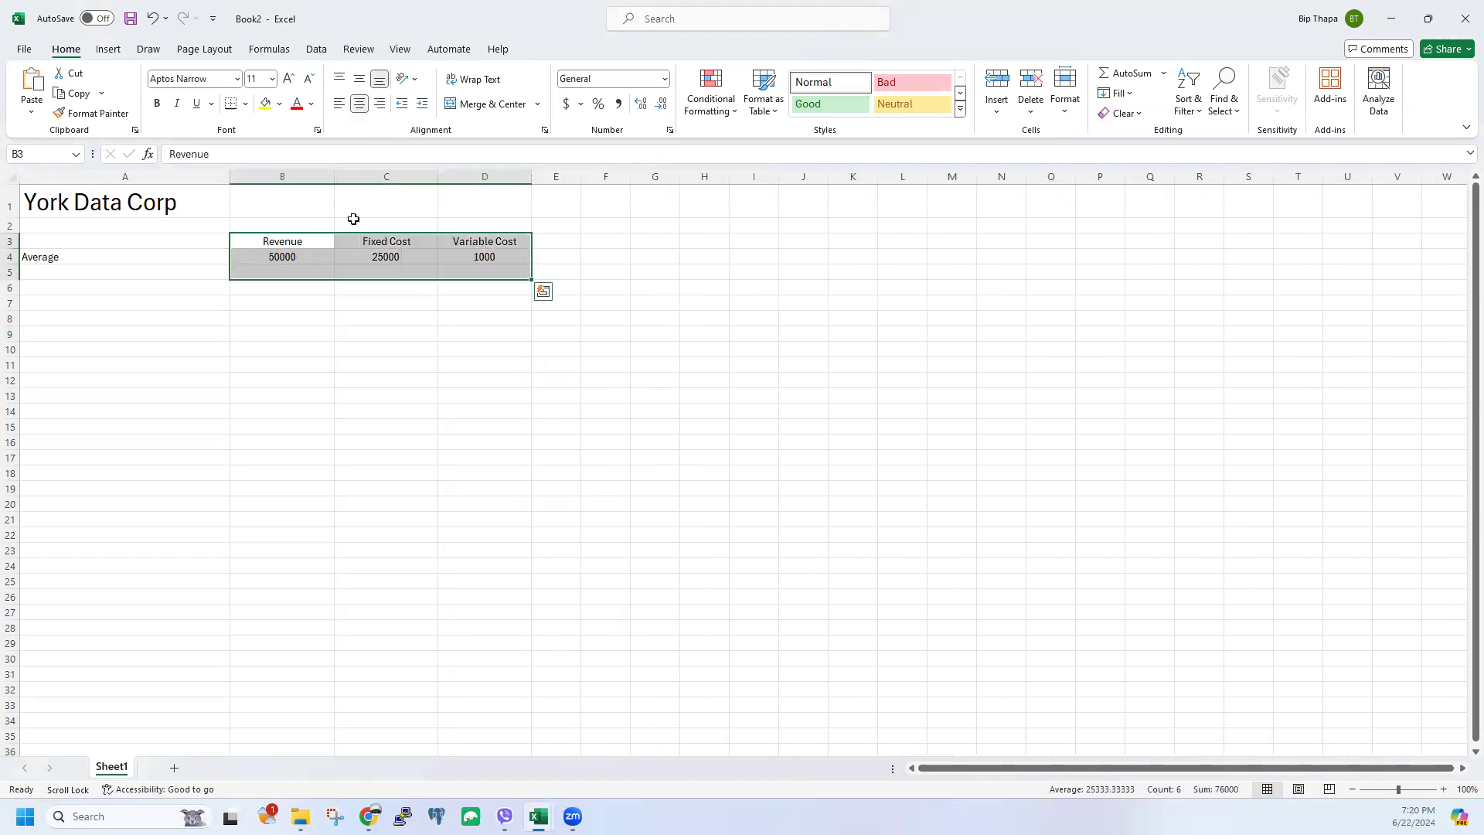
left_click(304, 316)
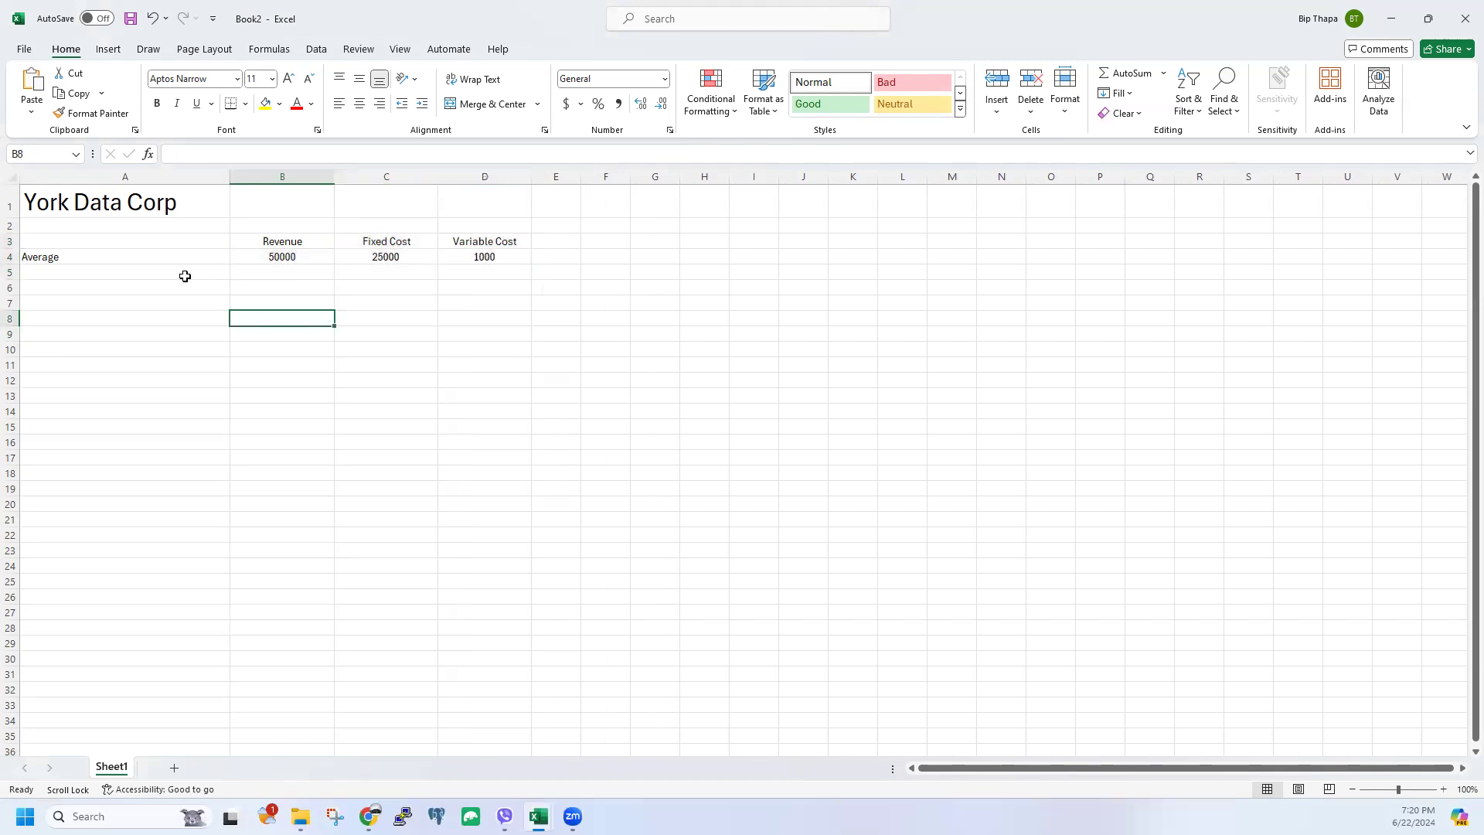
Step: Label A5 'Standard Deviation'
left_click(80, 257)
left_click(80, 273)
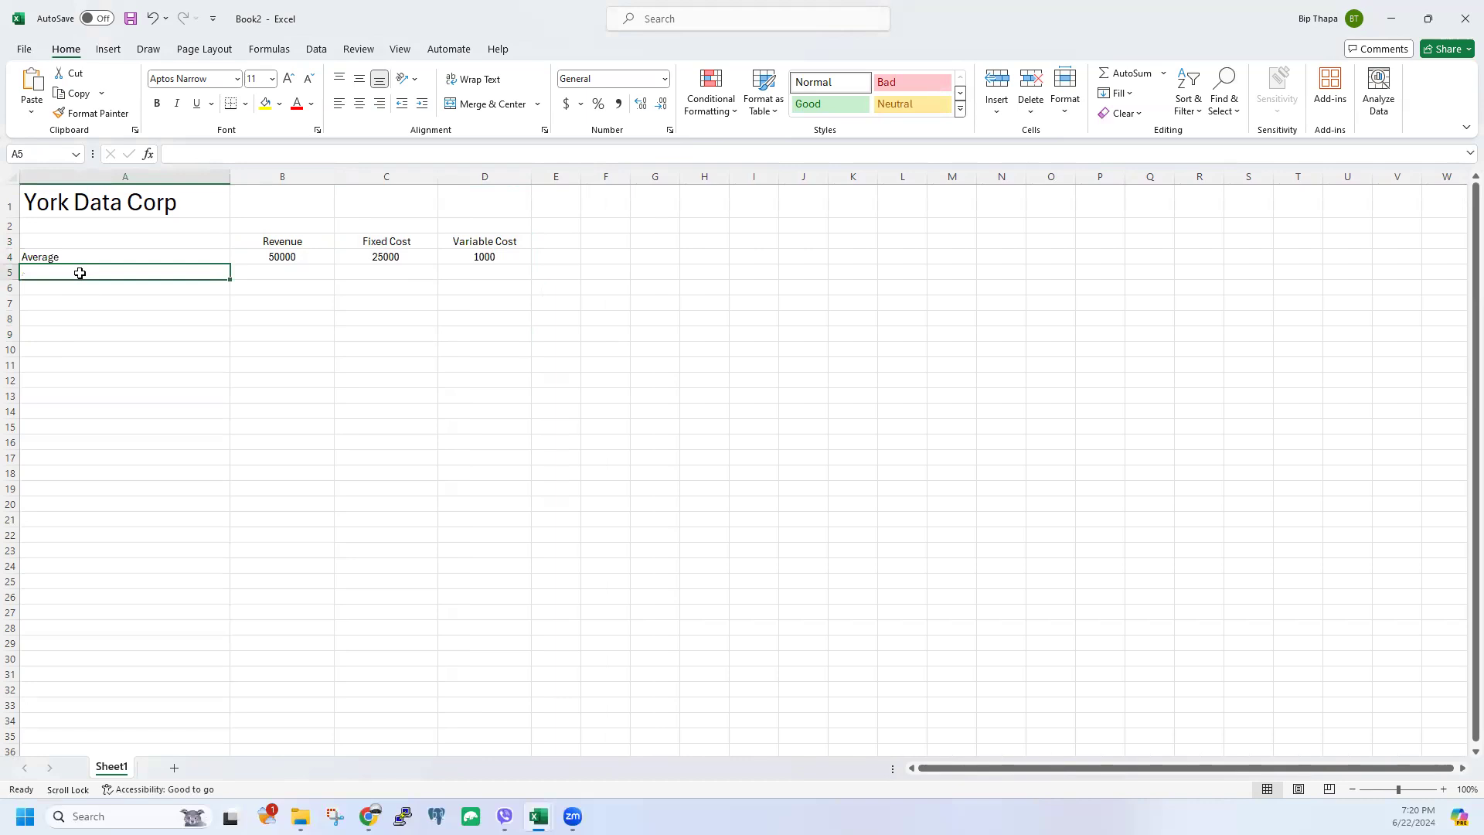
type("Standar")
key("BackSpace")
key("BackSpace")
key("BackSpace")
key("BackSpace")
type("ndard Deviation")
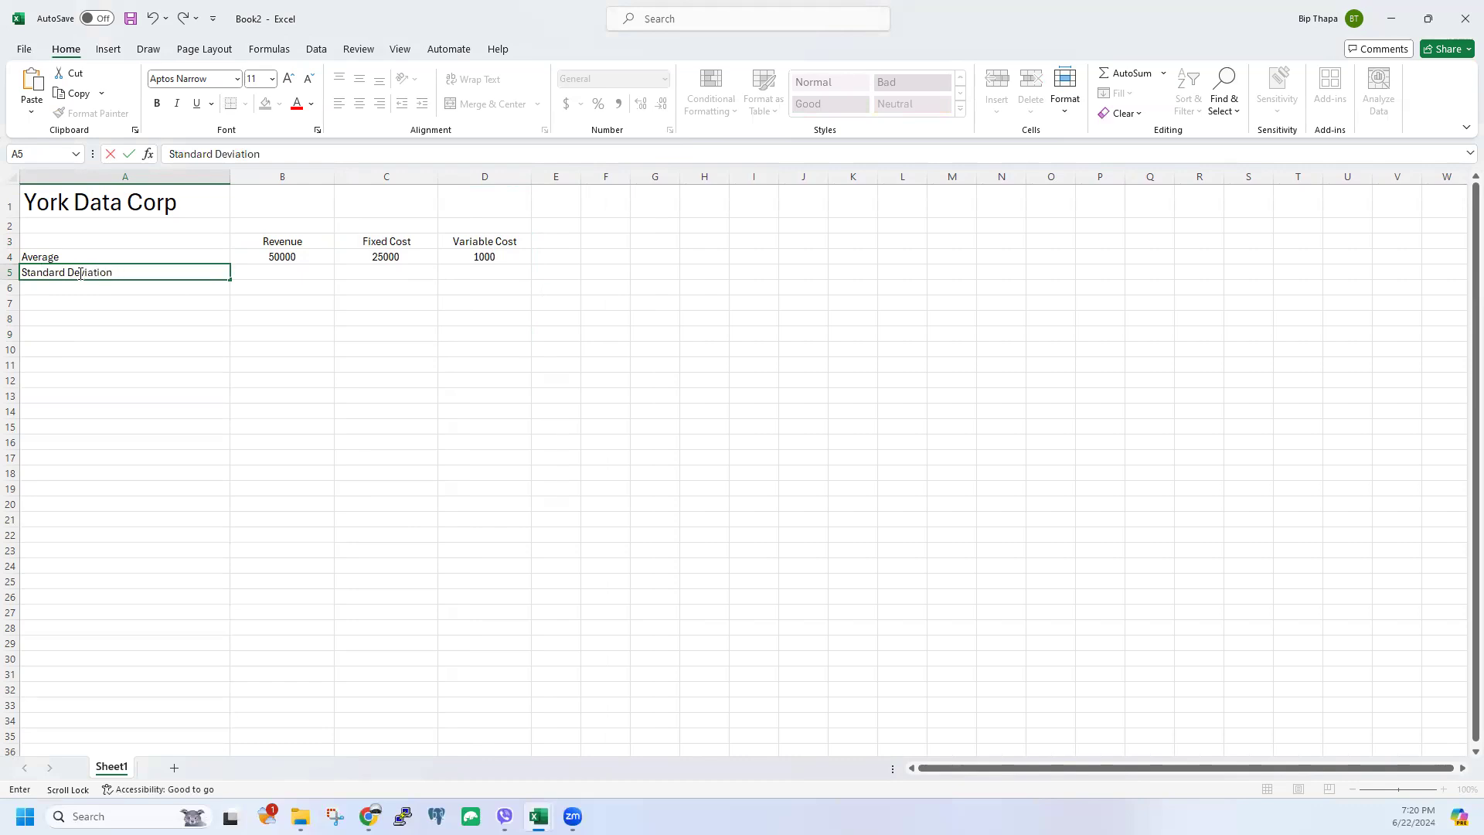
left_click(72, 360)
Step: Relabel A4 as 'Average or Mean'
left_click(44, 260)
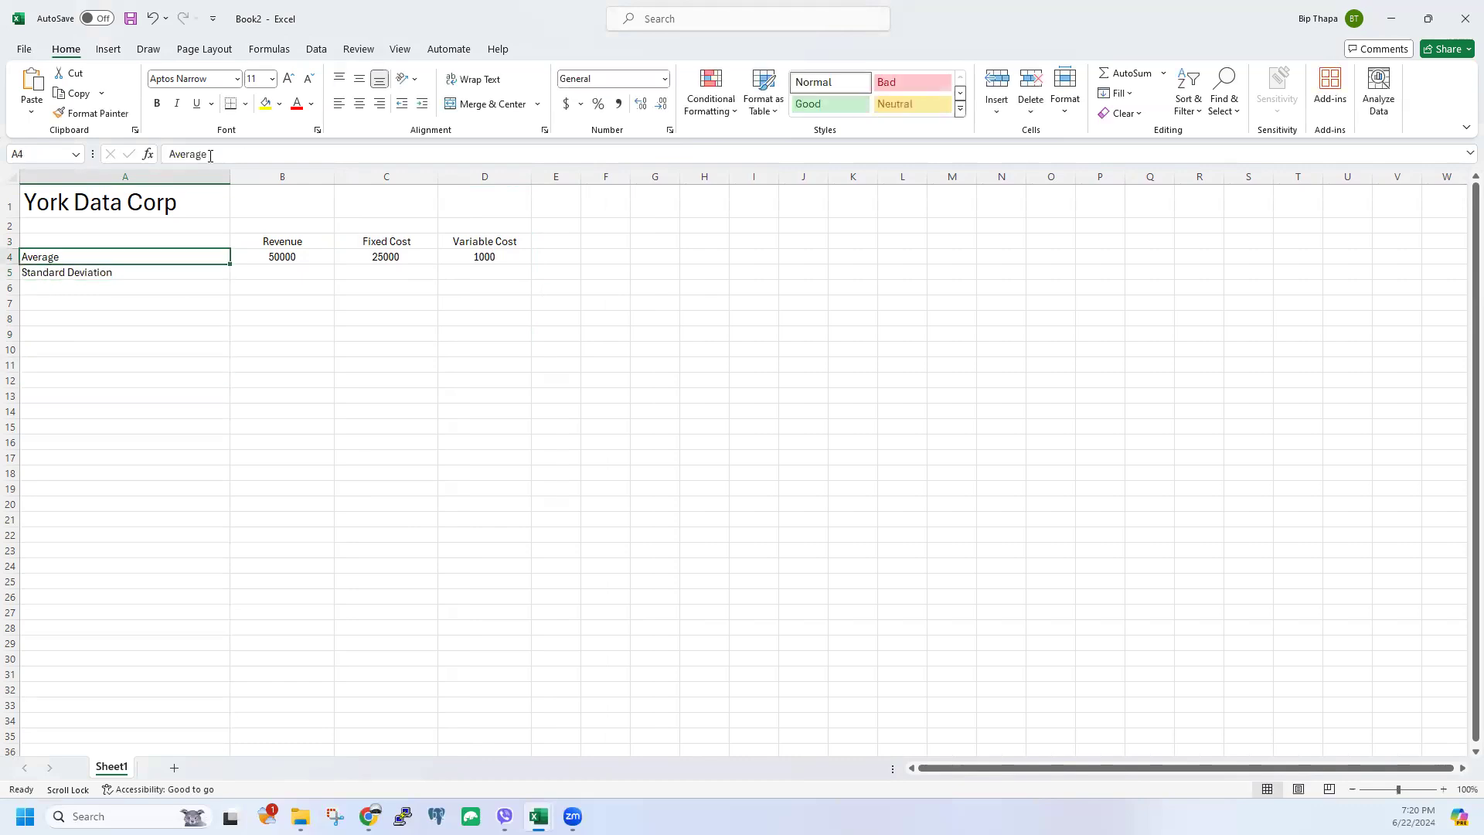
left_click(209, 155)
type("or Mean")
left_click(234, 313)
Step: Enter the standard deviations 500, 200 and 700 in B5, C5 and D5
left_click(129, 274)
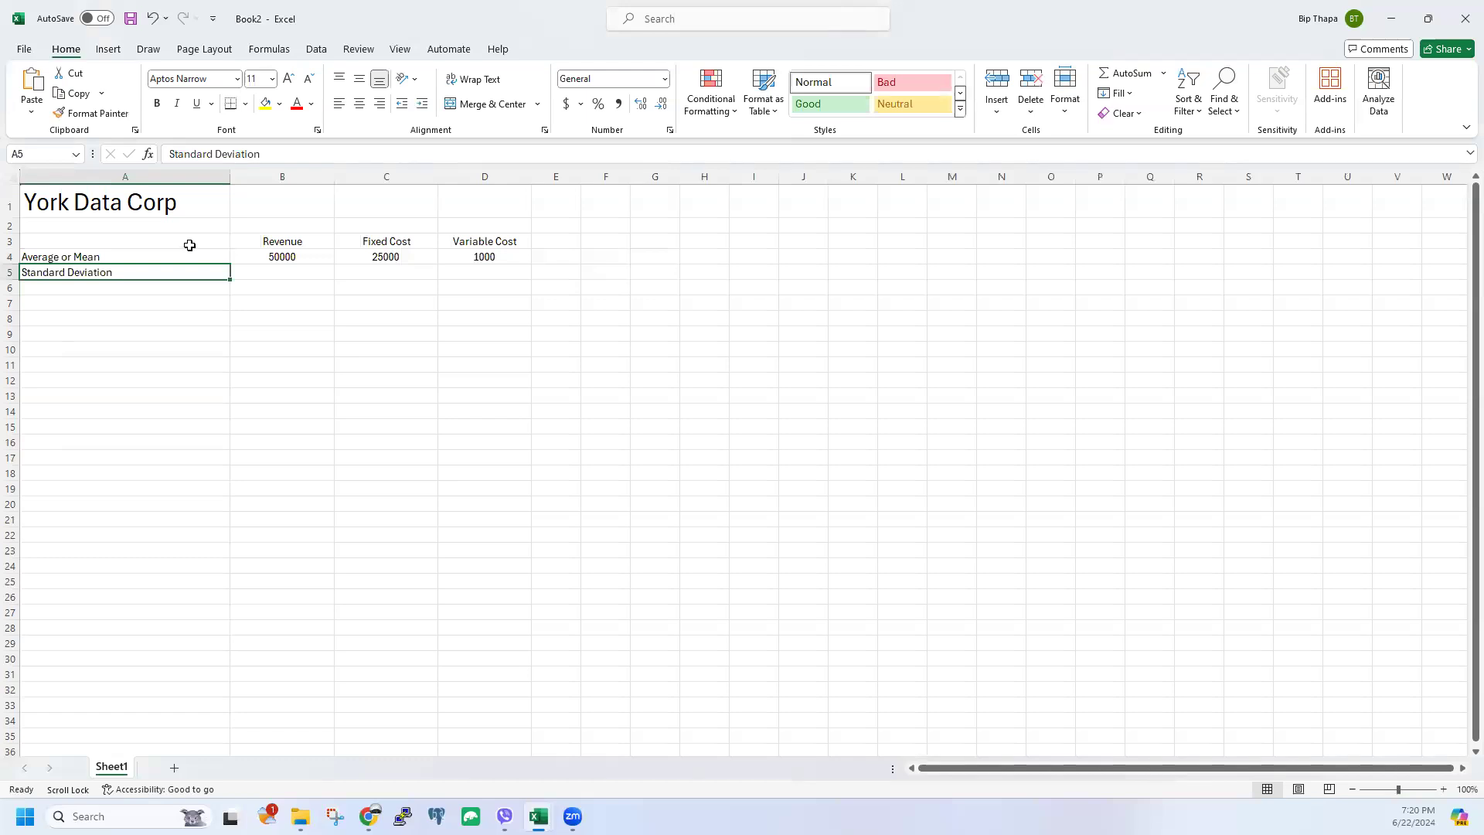
left_click(276, 270)
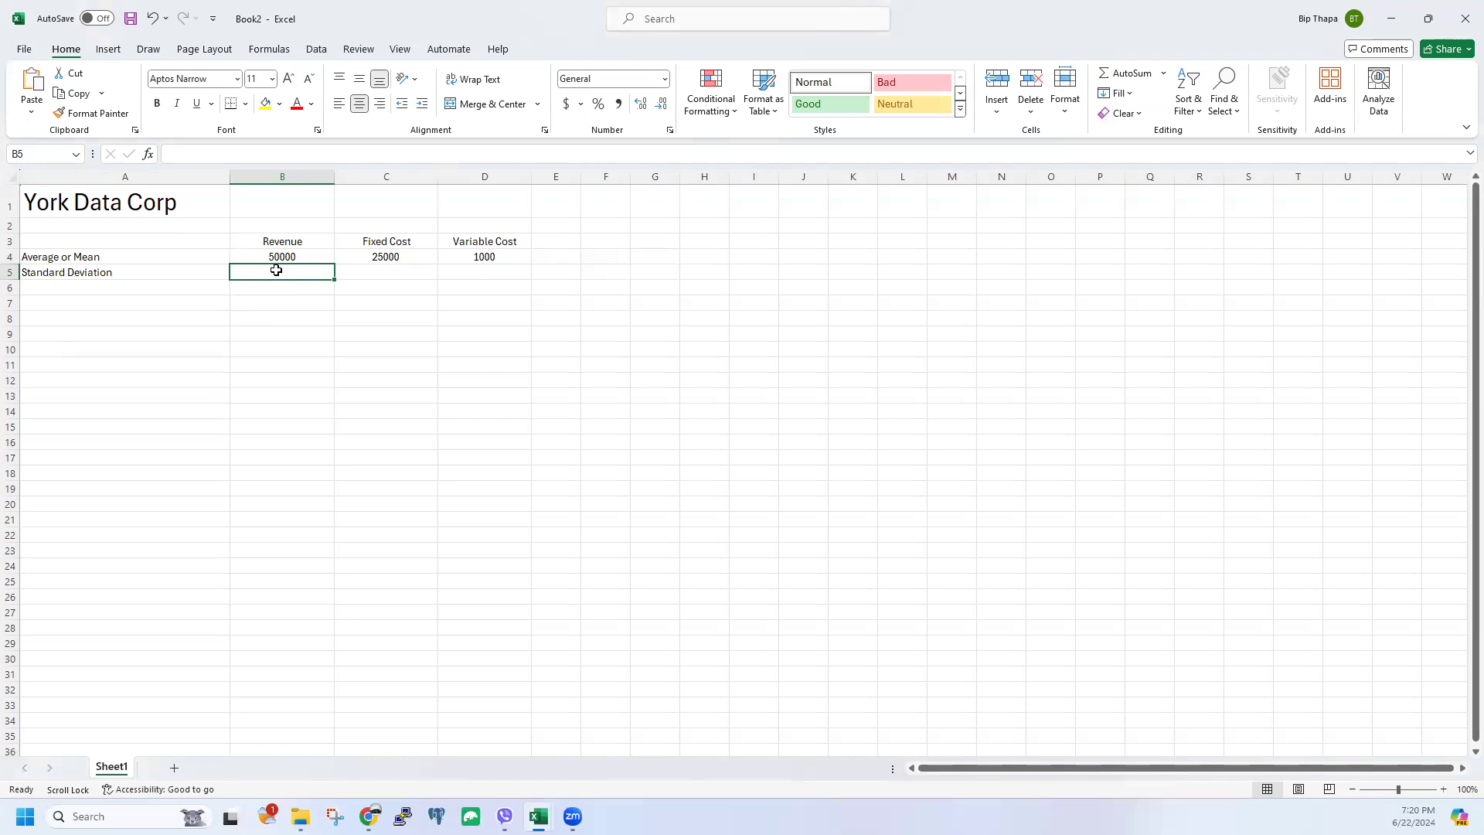
type("500")
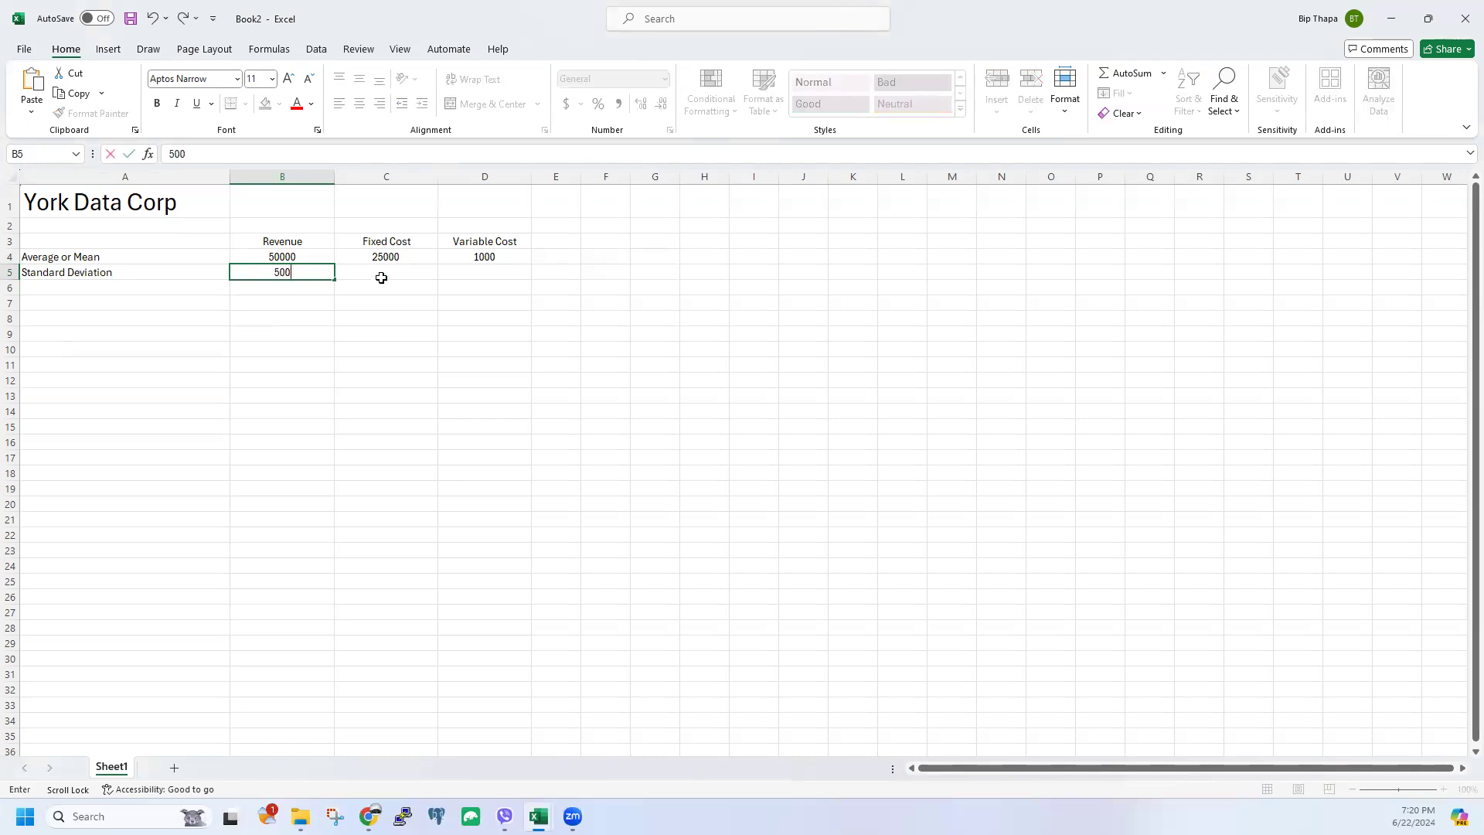
left_click(381, 278)
type("200")
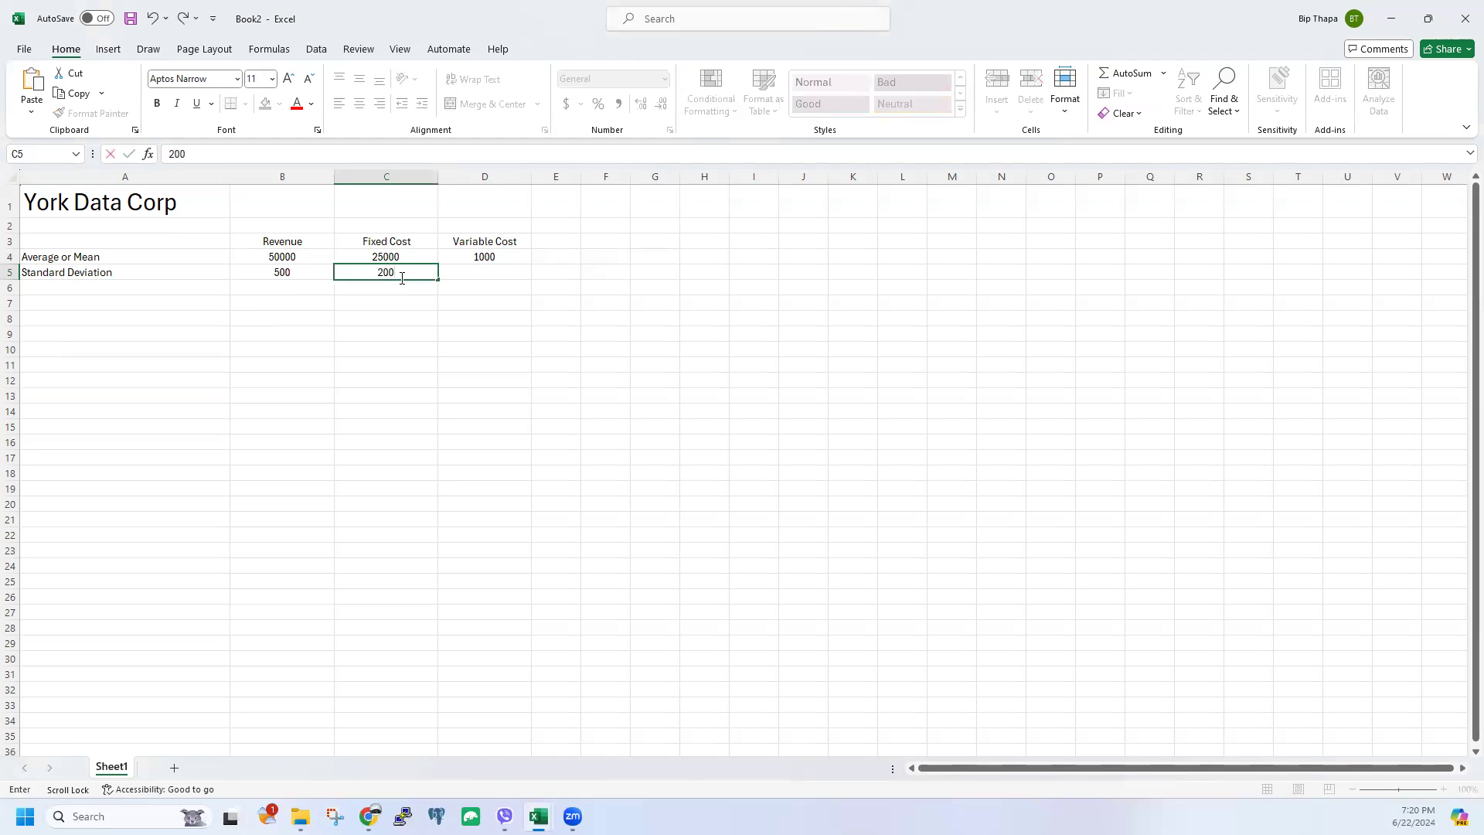
left_click(515, 271)
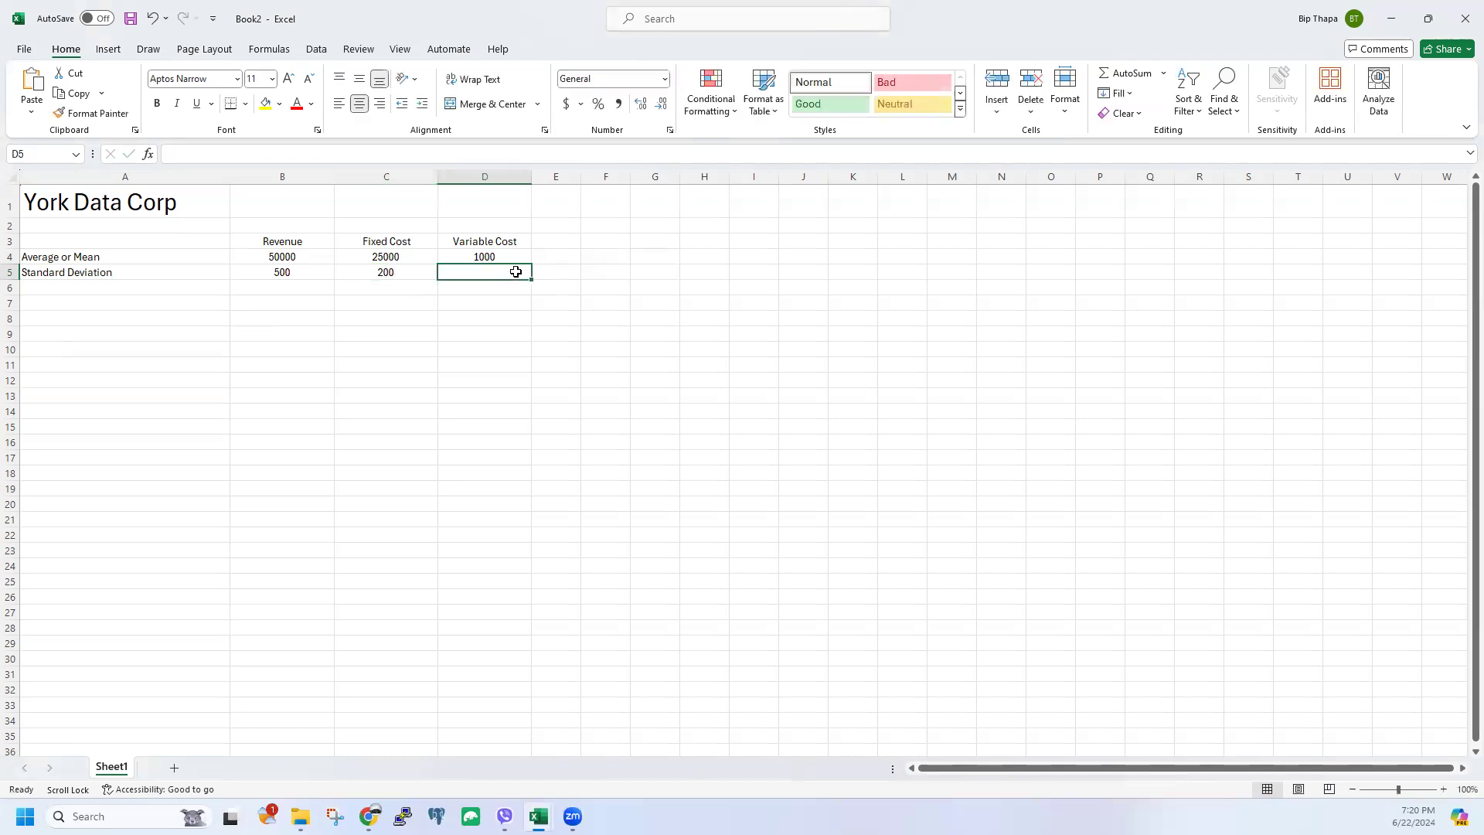
type("700")
left_click(516, 291)
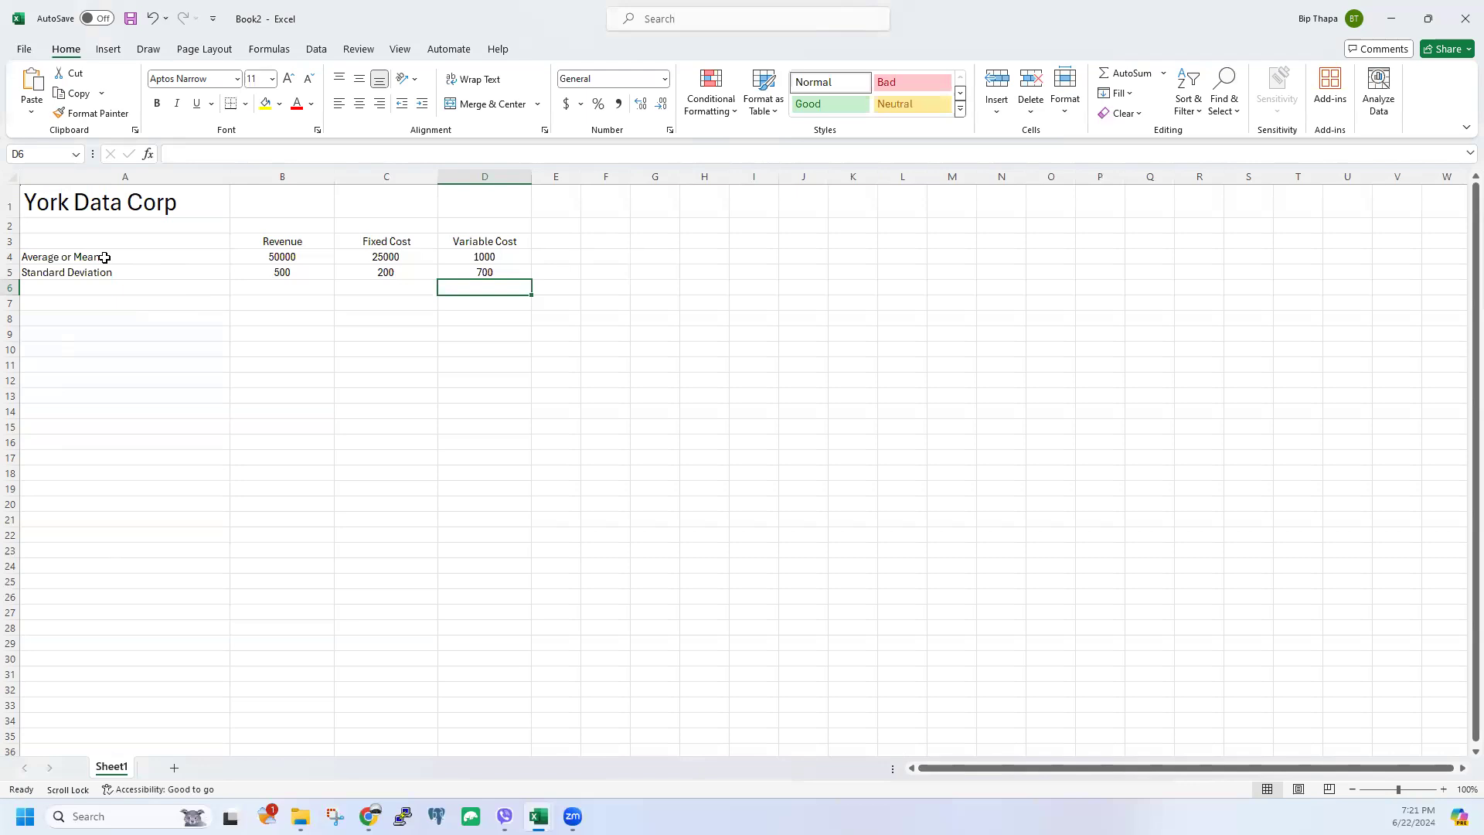
left_click(281, 331)
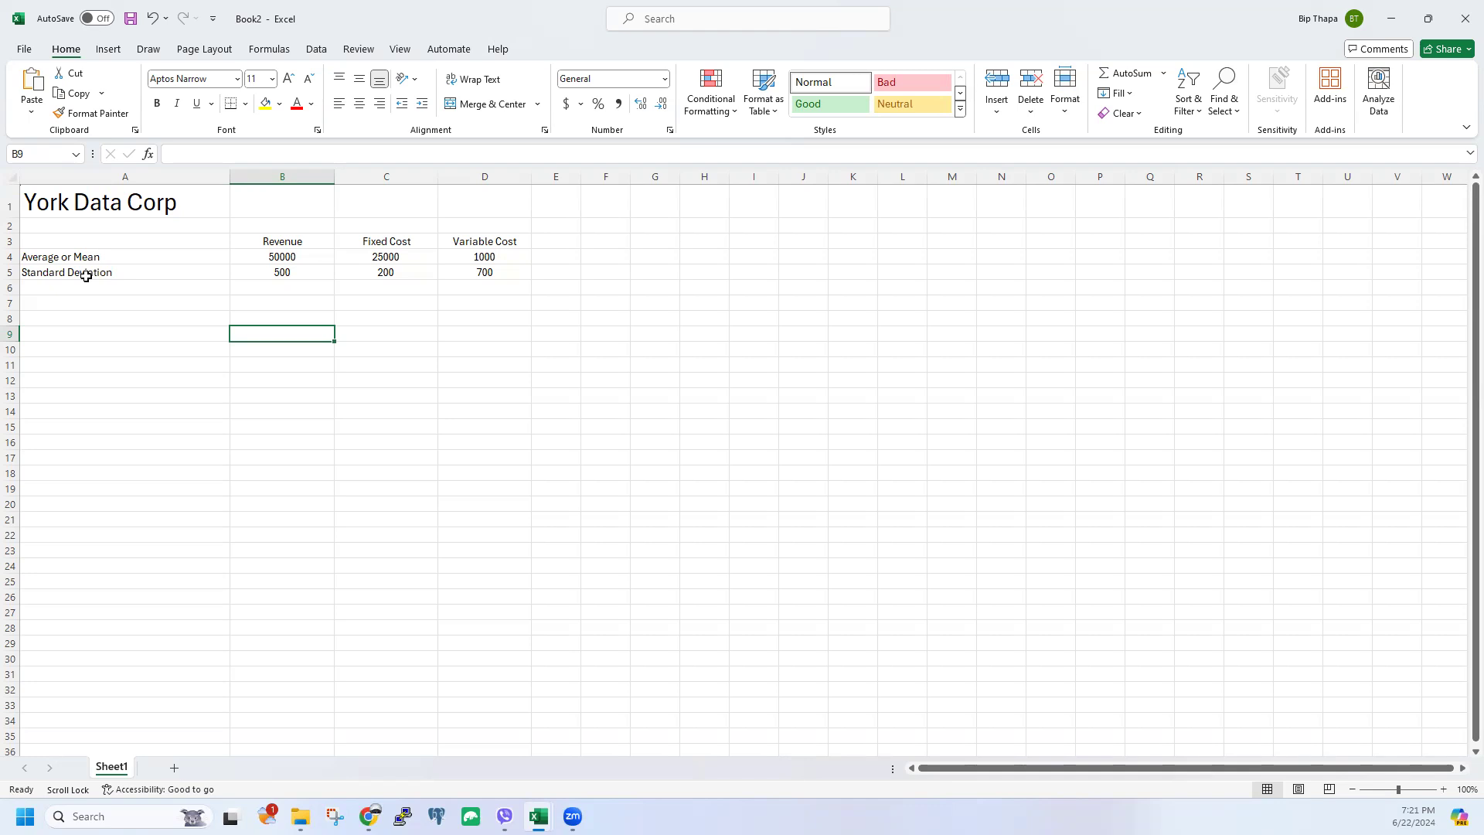
left_click(555, 287)
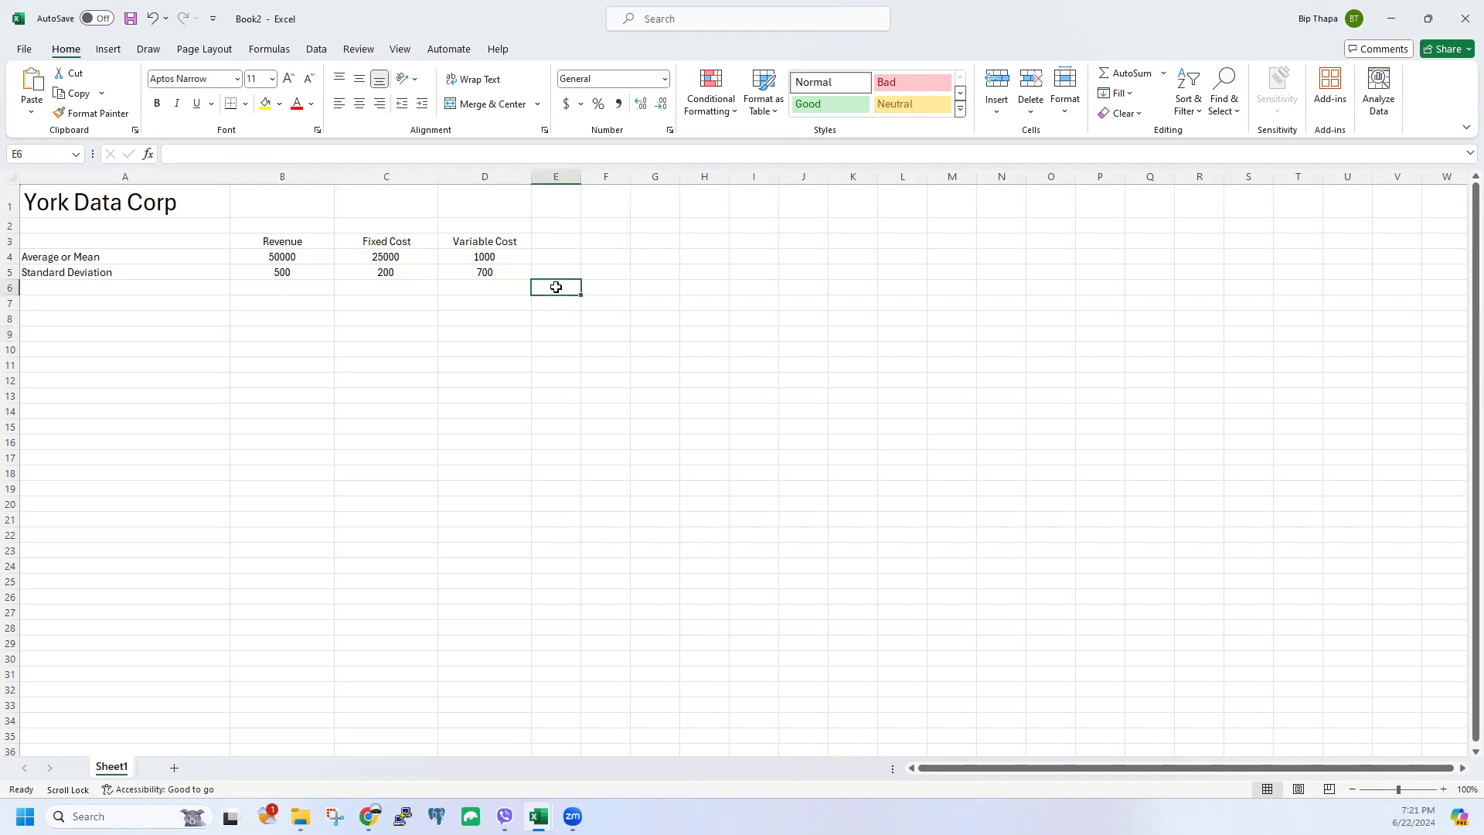
left_click(277, 258)
left_click(407, 257)
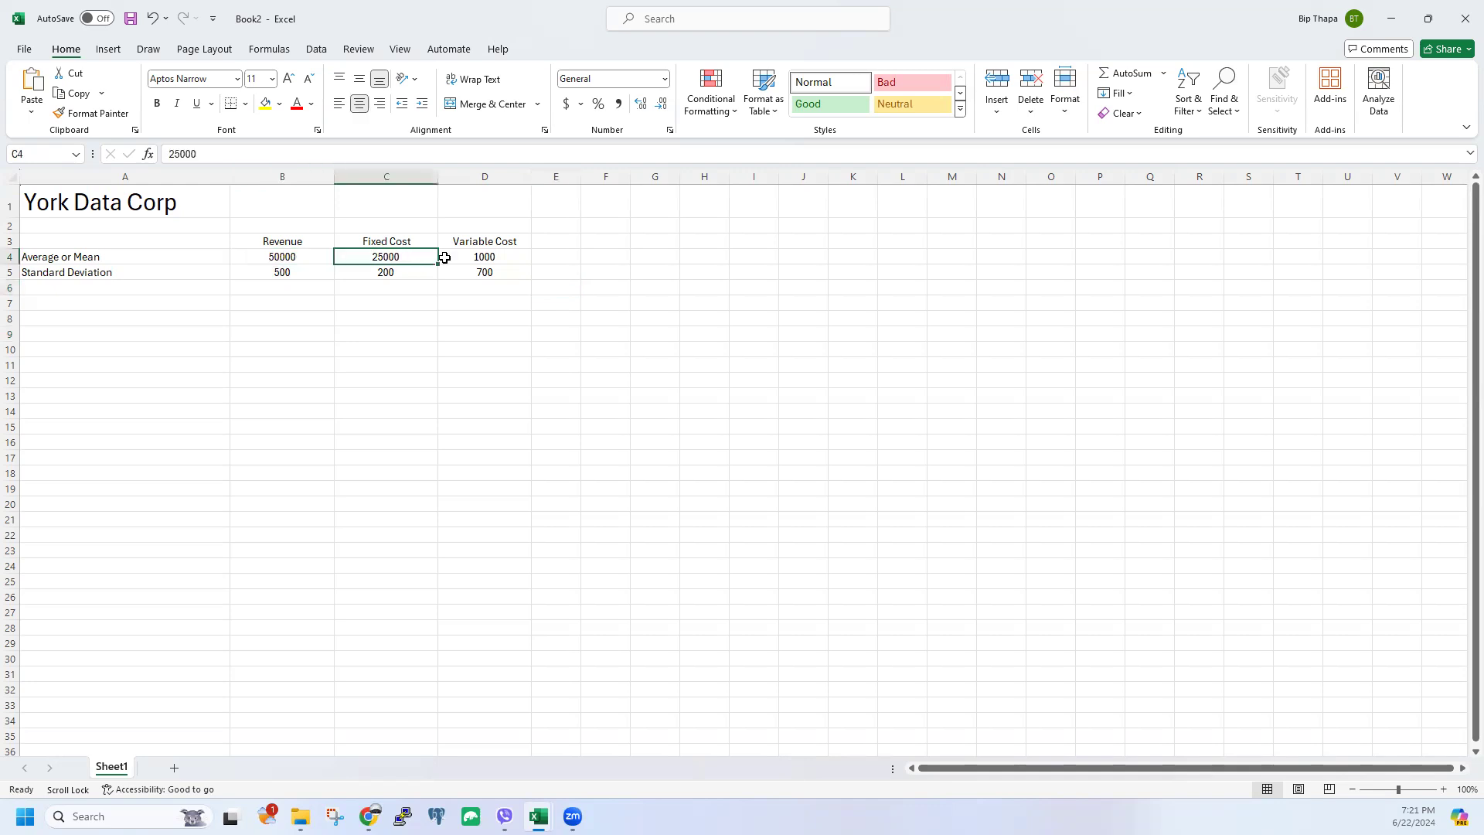
left_click(471, 258)
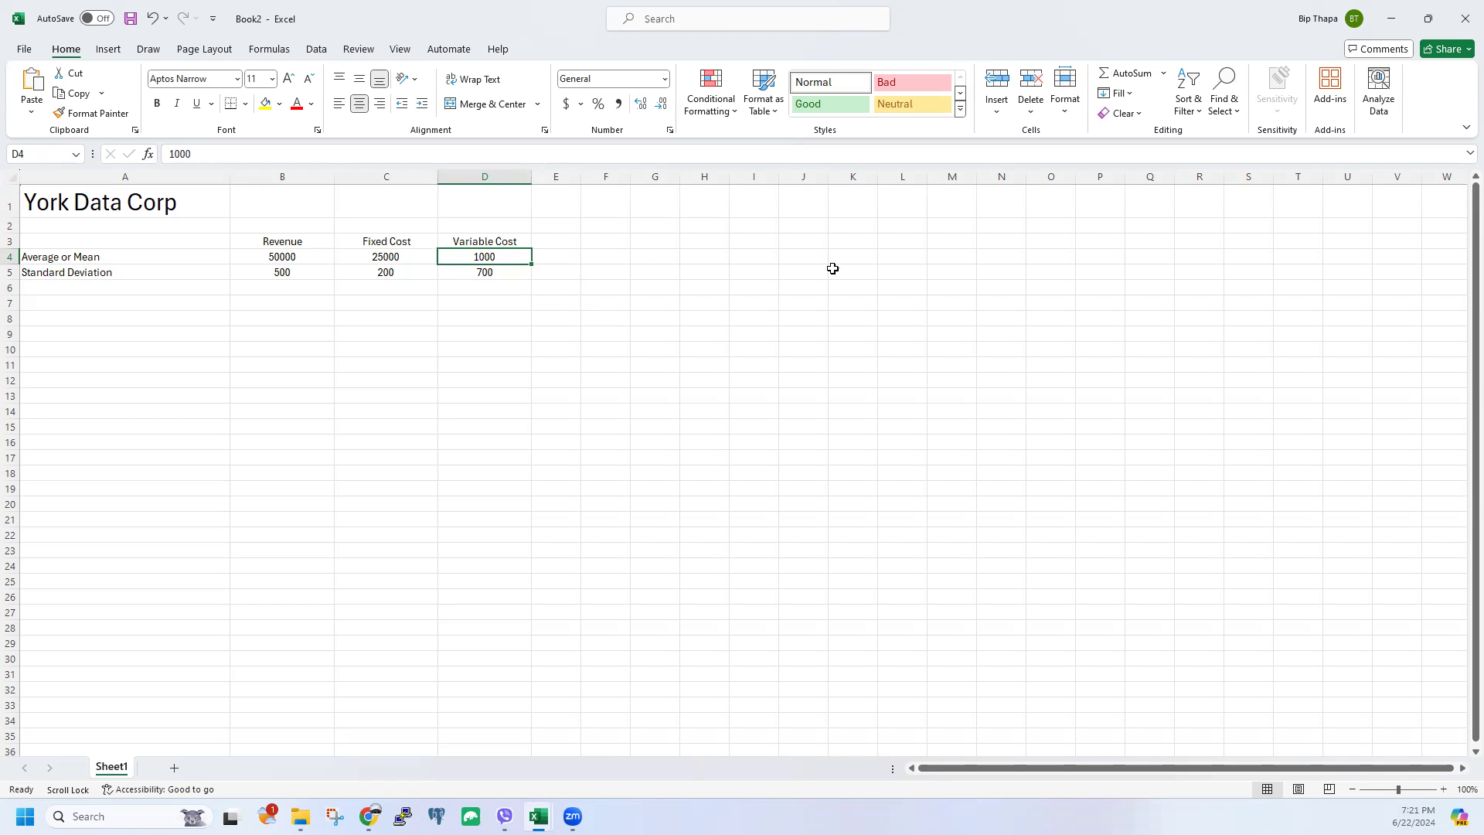
left_click(319, 362)
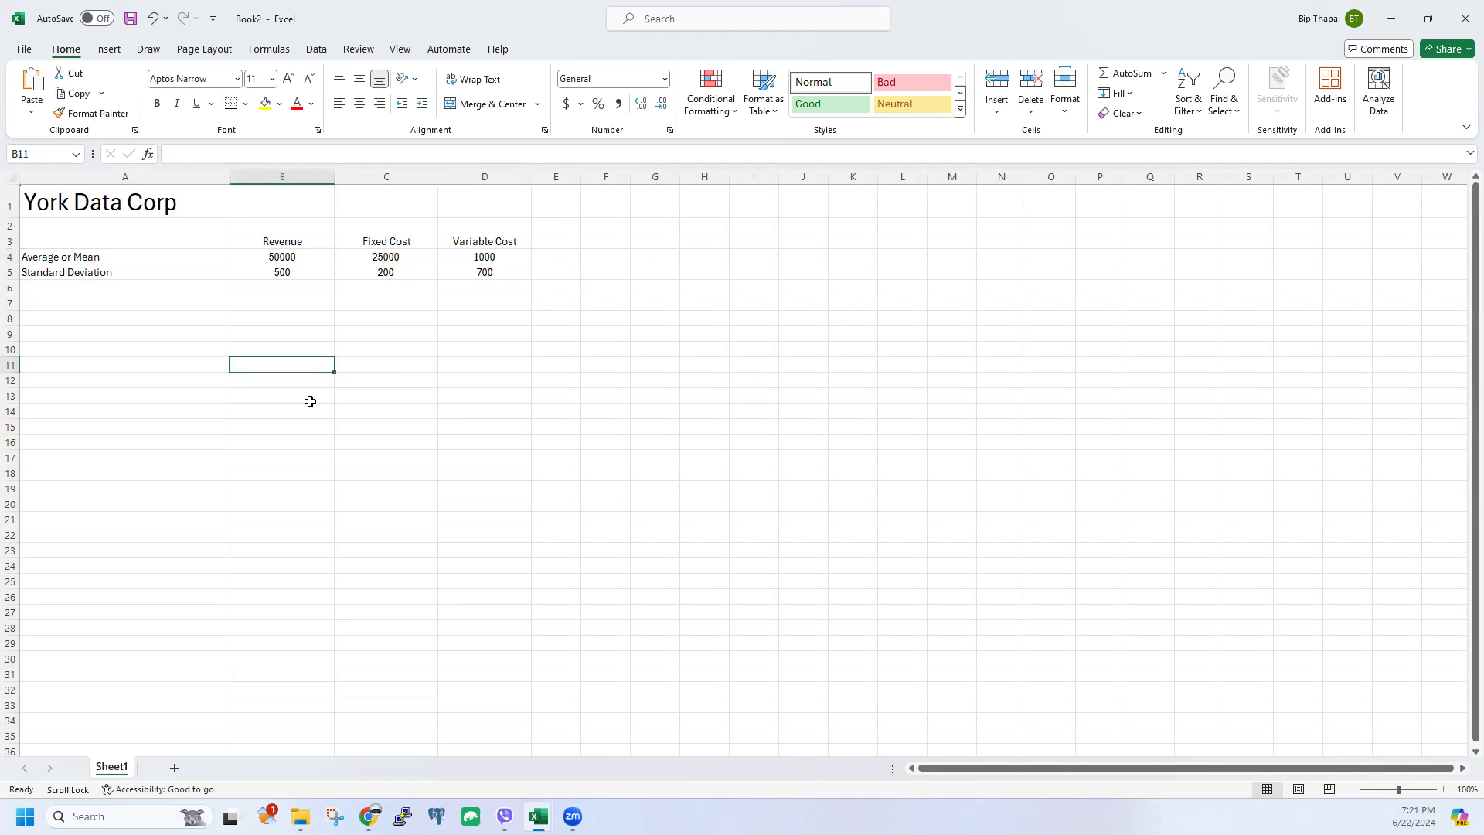
left_click(78, 306)
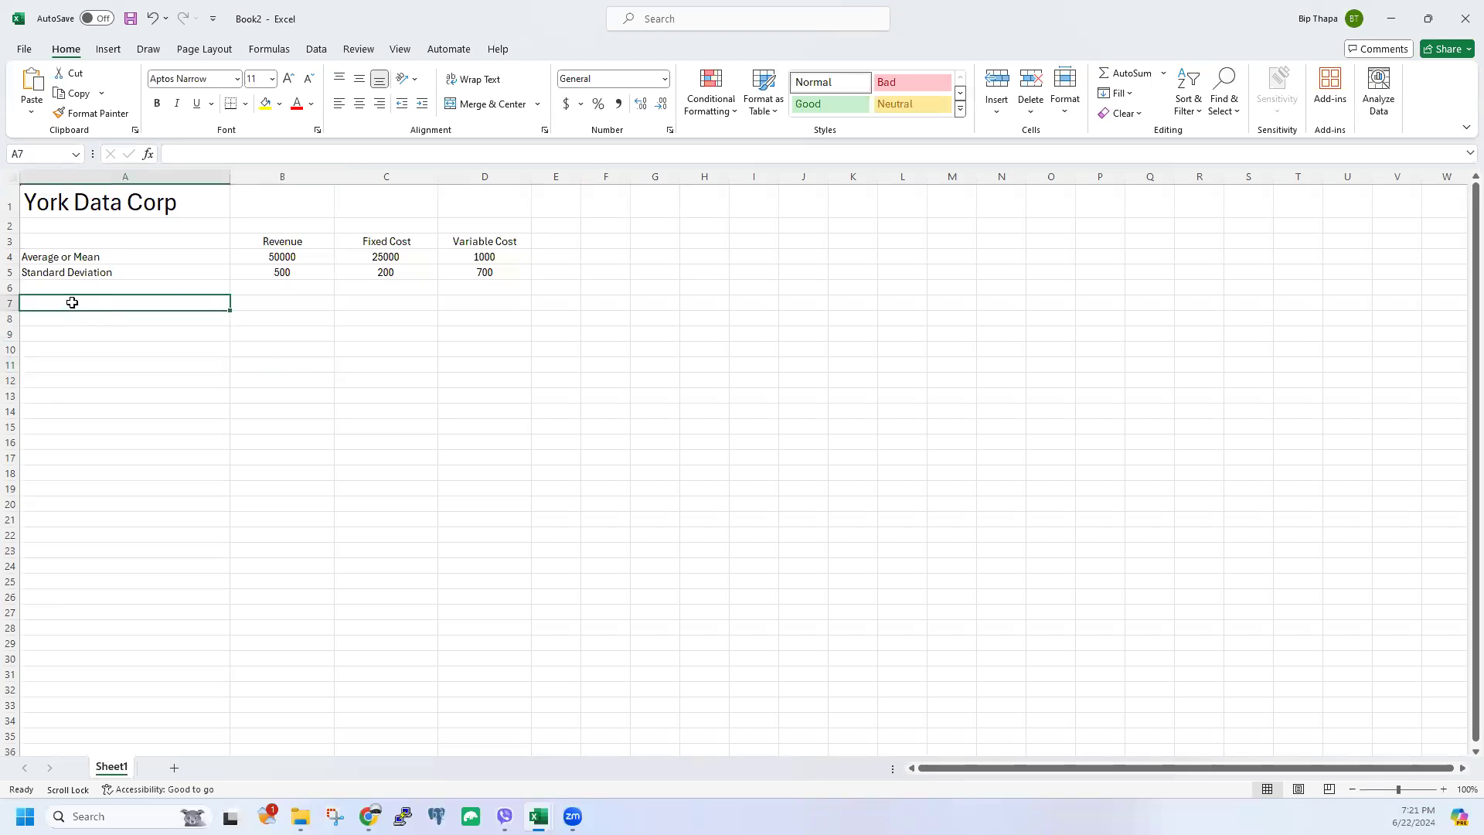
Step: Type the section label 'Monte Carlo Simulation (1st Sim)' into A7
type("Monte Car")
key("BackSpace")
key("BackSpace")
type("arlo Simulatin")
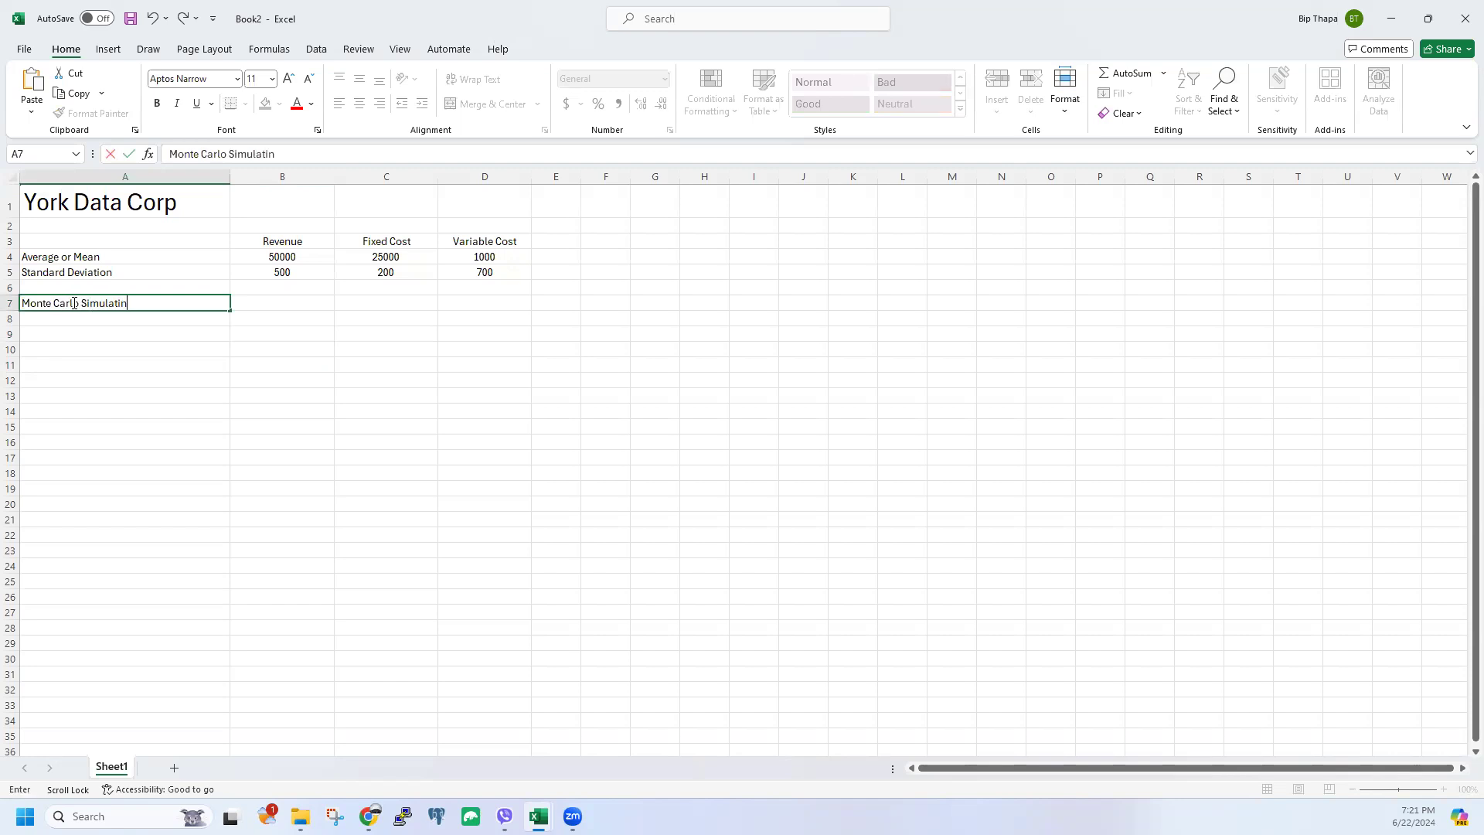
key("BackSpace")
type("on (1st Sim)")
left_click(120, 408)
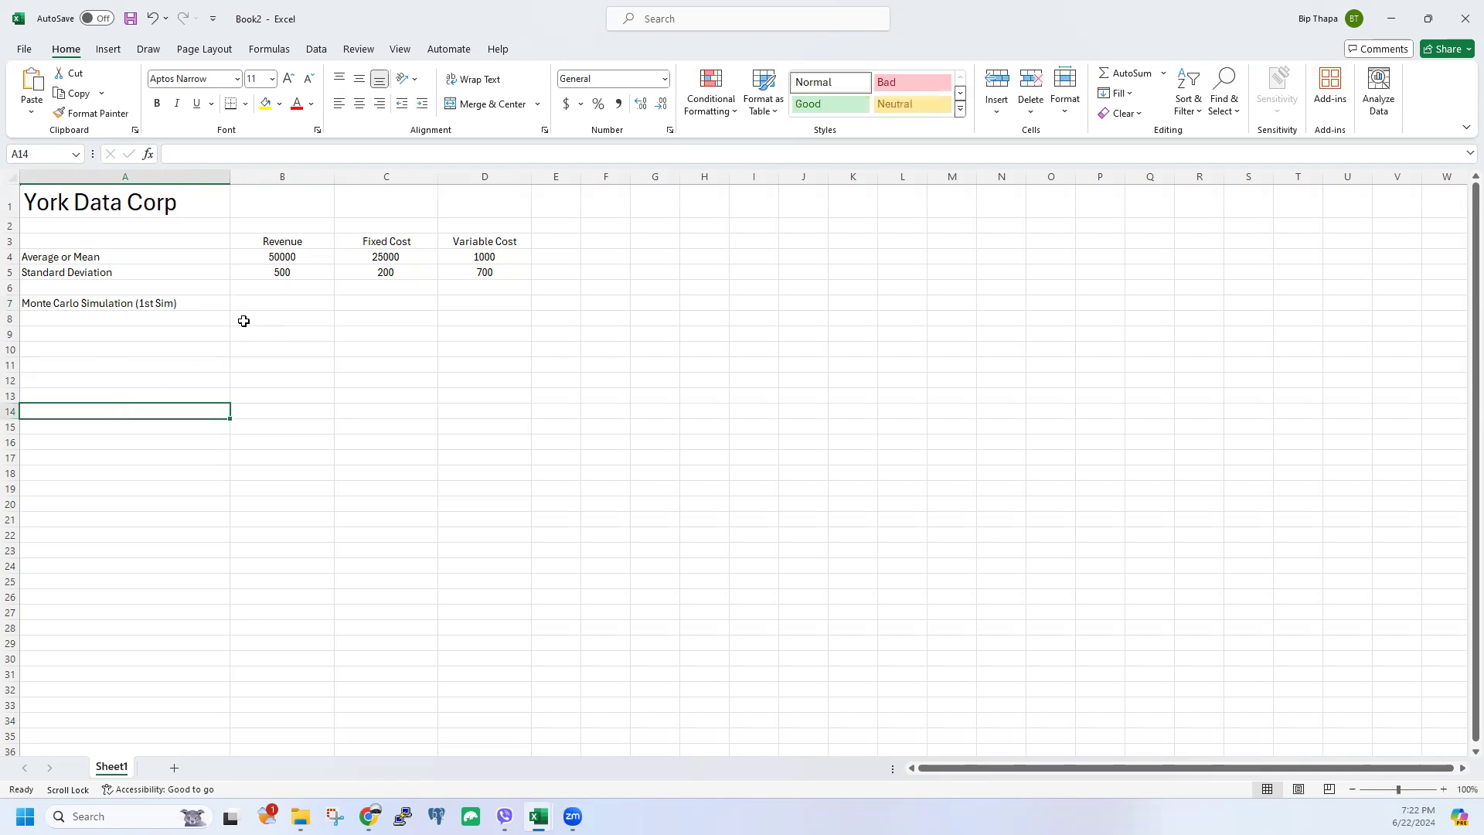
left_click(240, 311)
left_click_drag(265, 256, 277, 287)
left_click(279, 324)
left_click(271, 302)
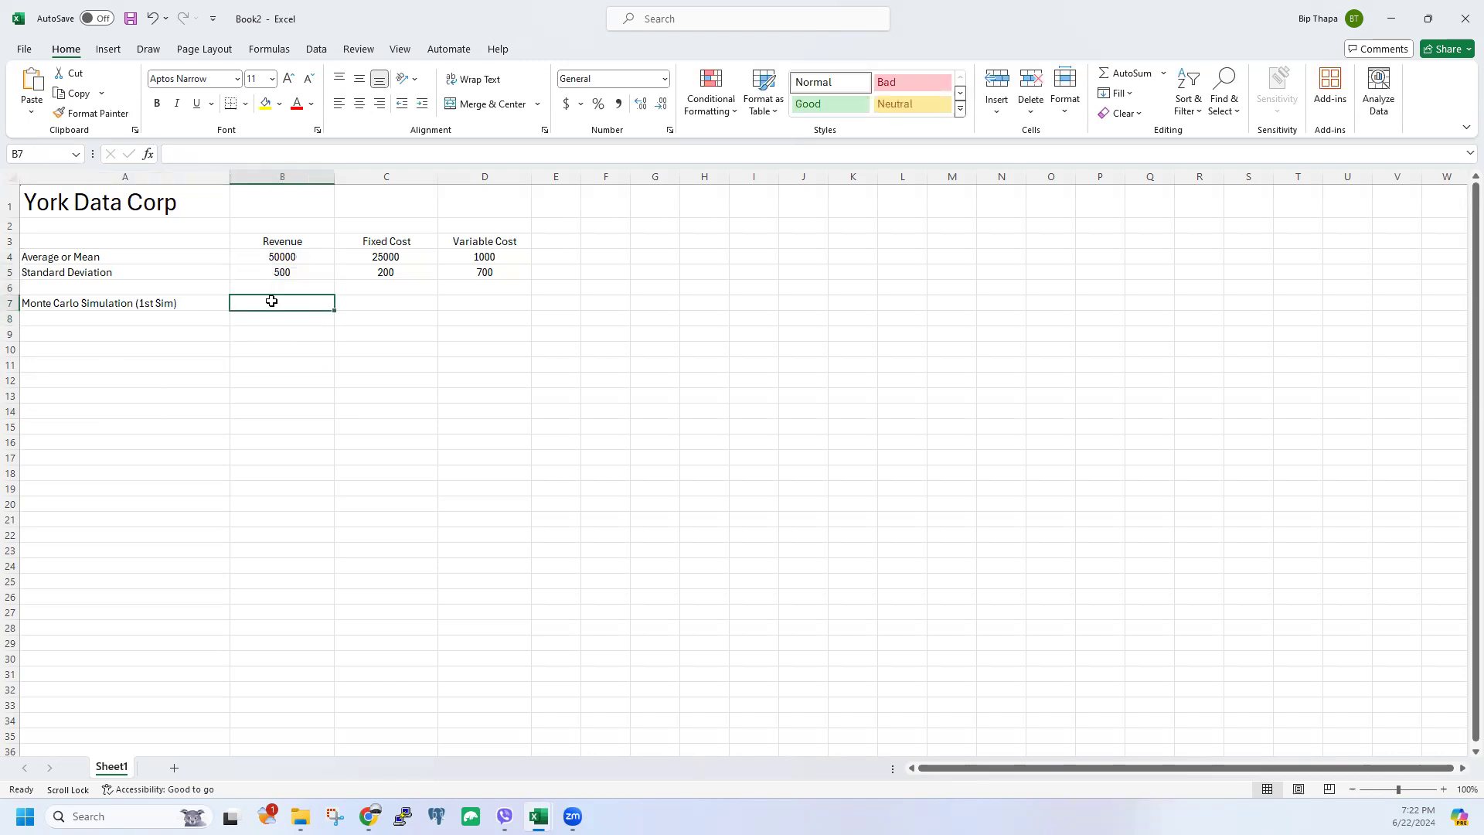
left_click_drag(288, 241, 287, 273)
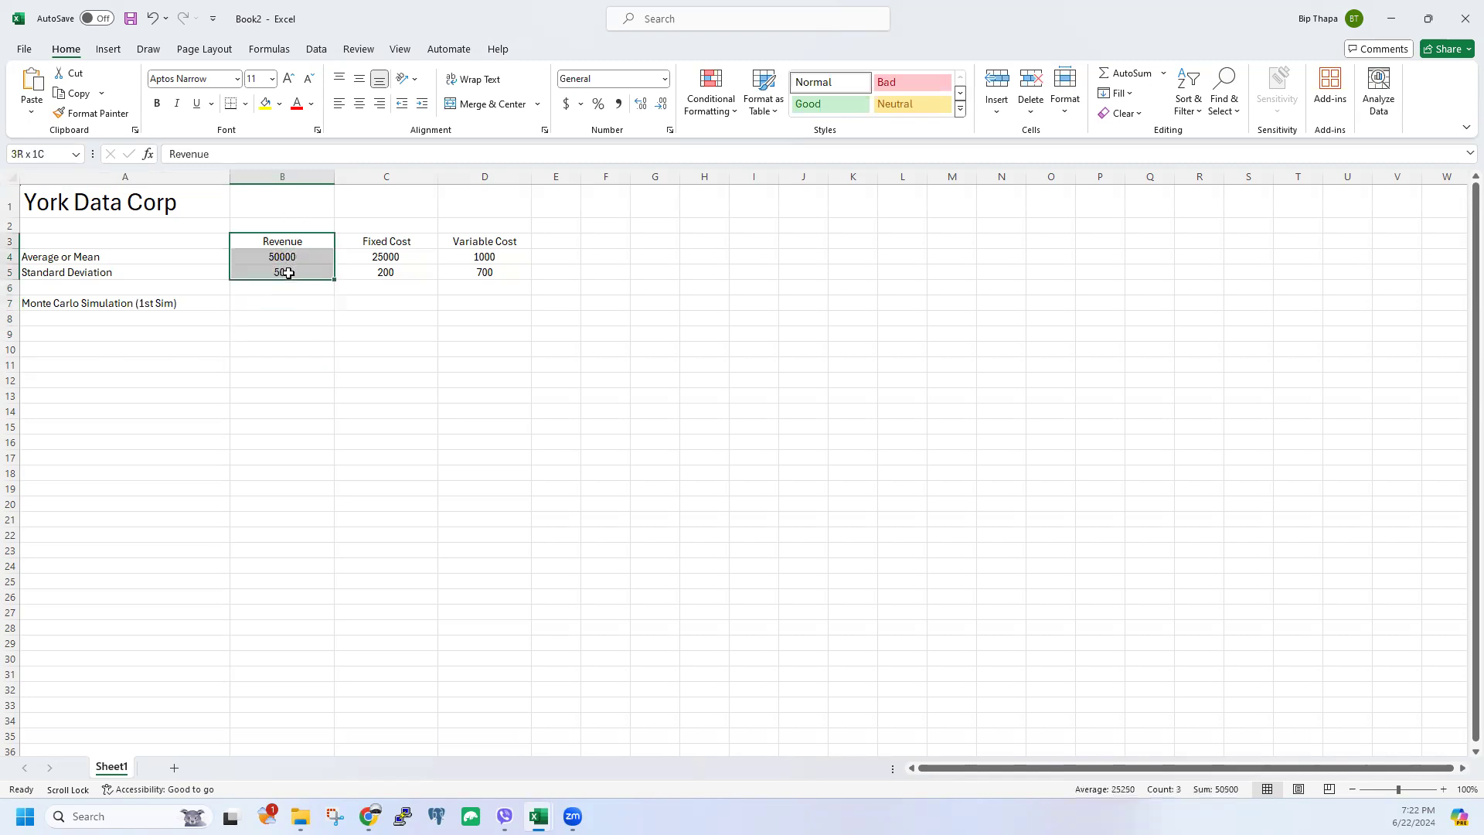
left_click(283, 345)
left_click(278, 261)
left_click(278, 273)
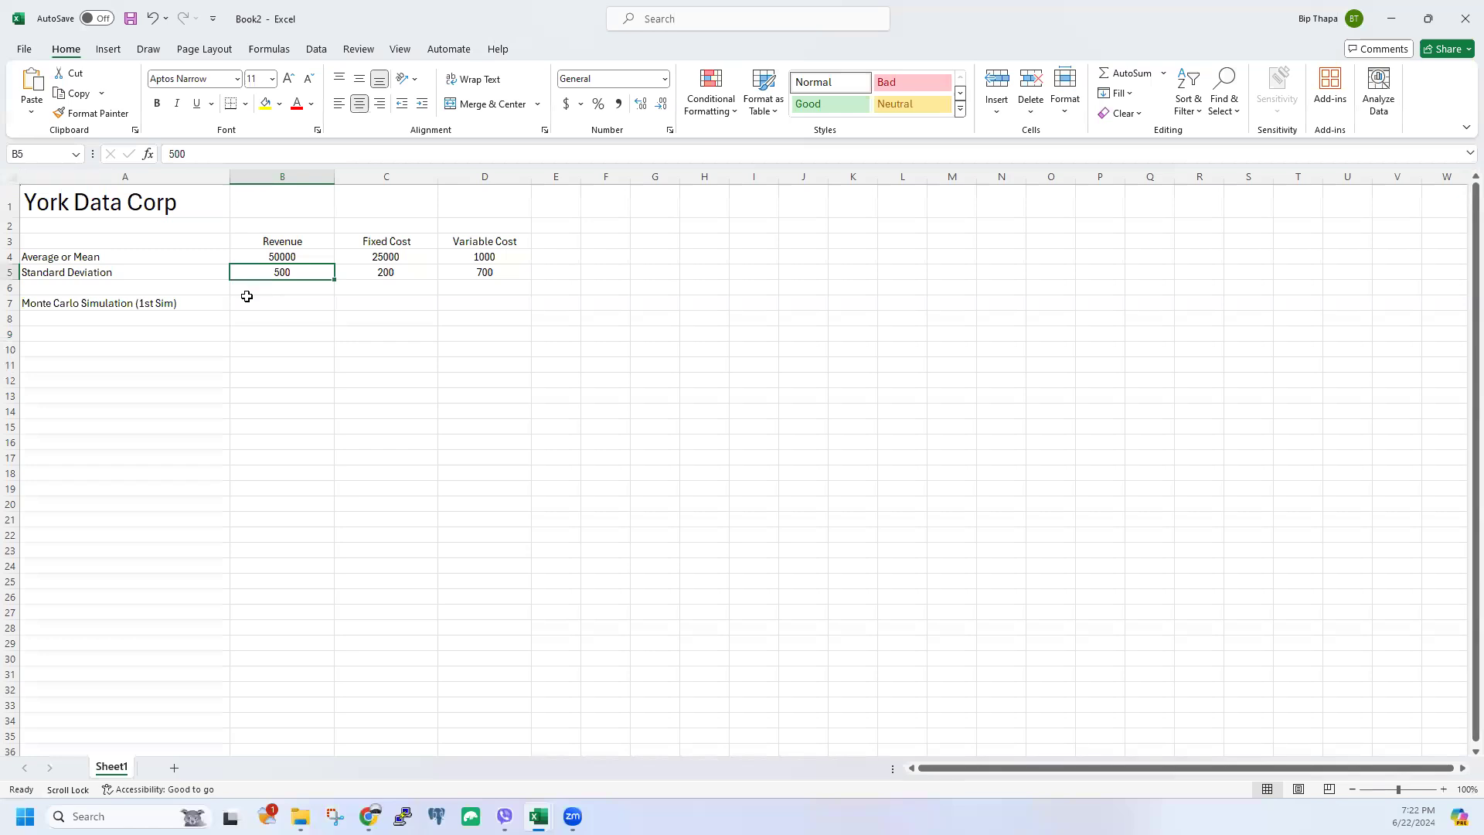
left_click(283, 257)
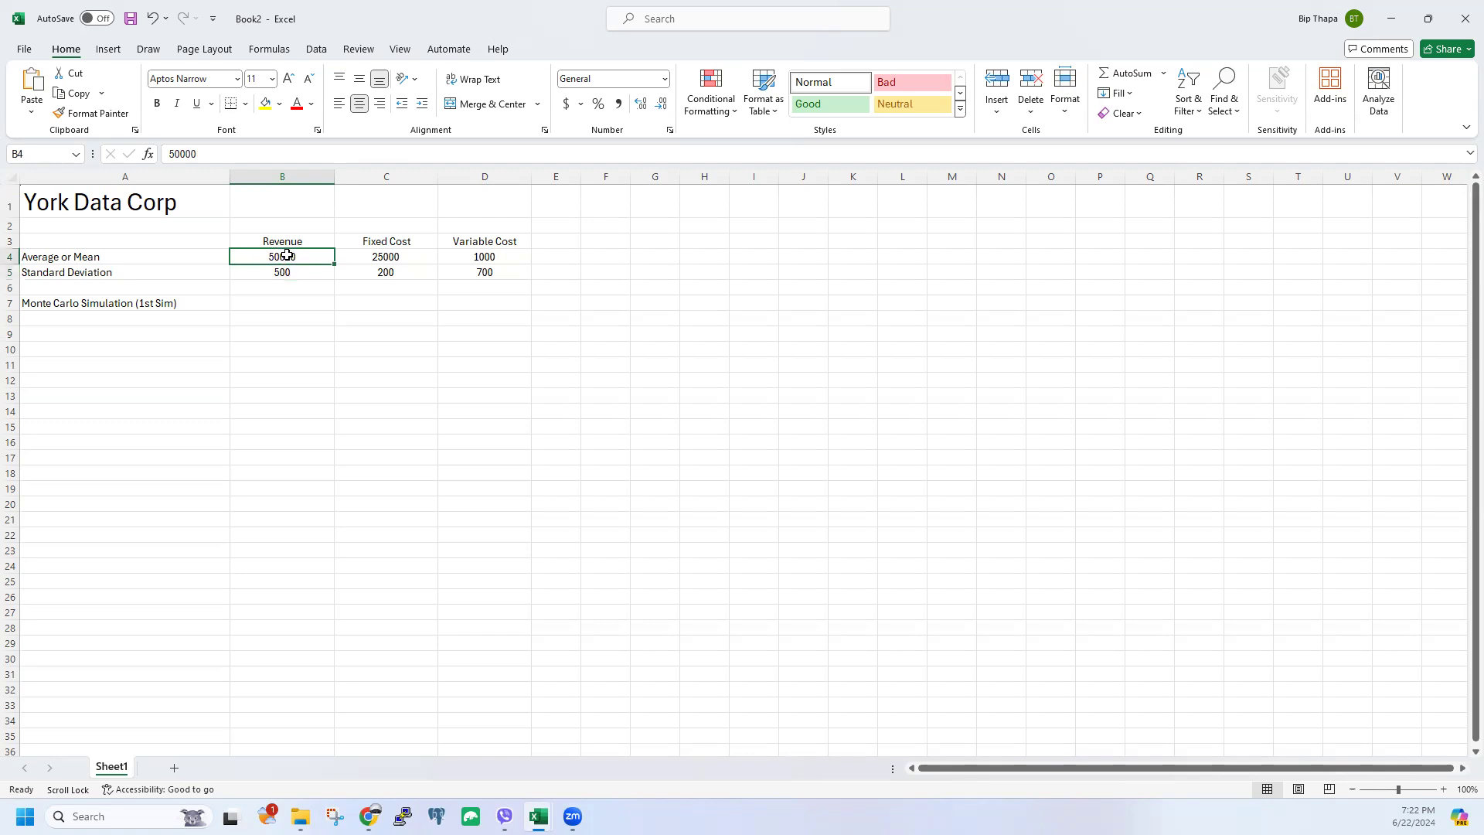
left_click(63, 256)
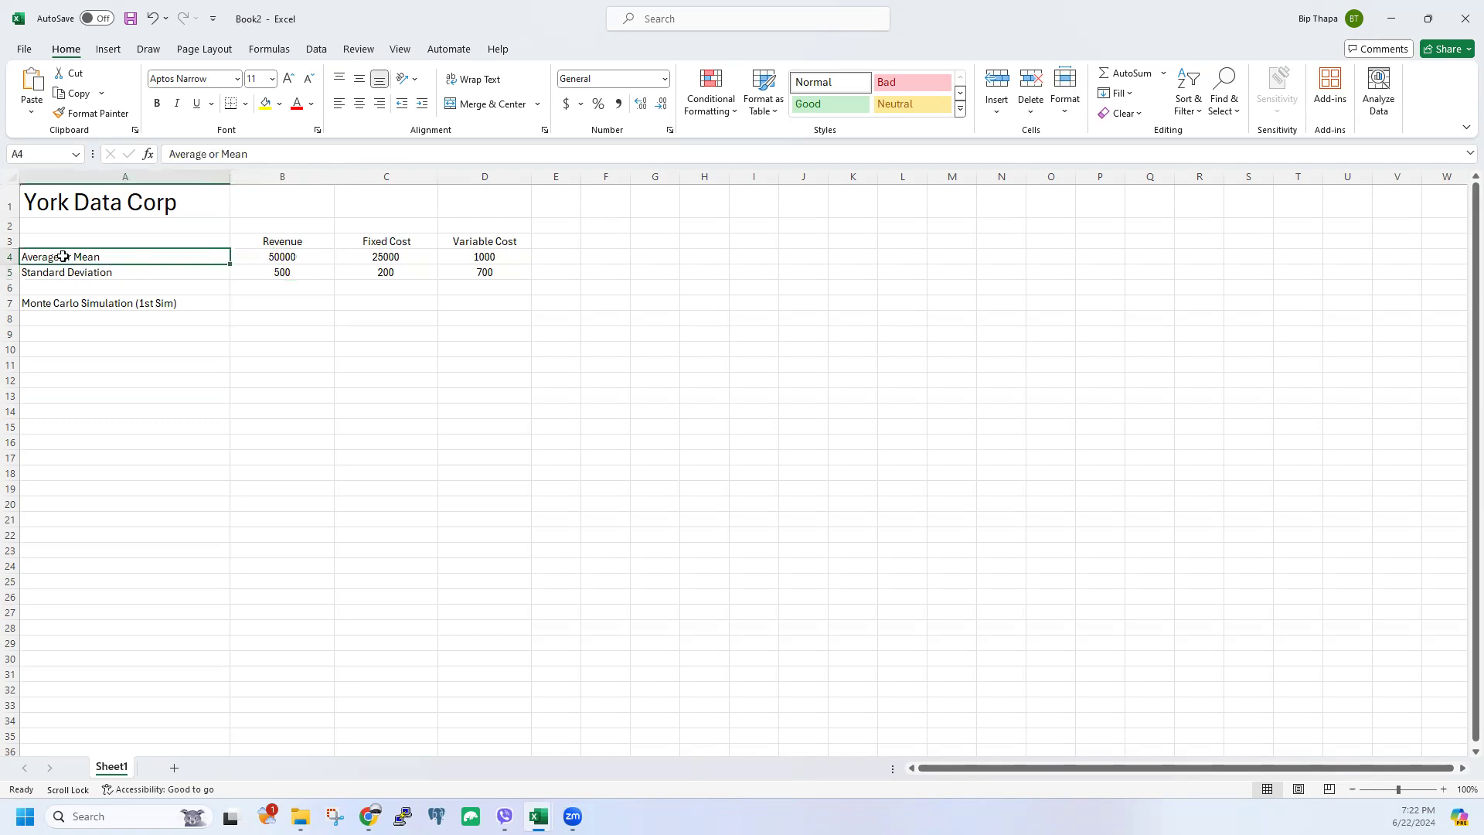
left_click(288, 307)
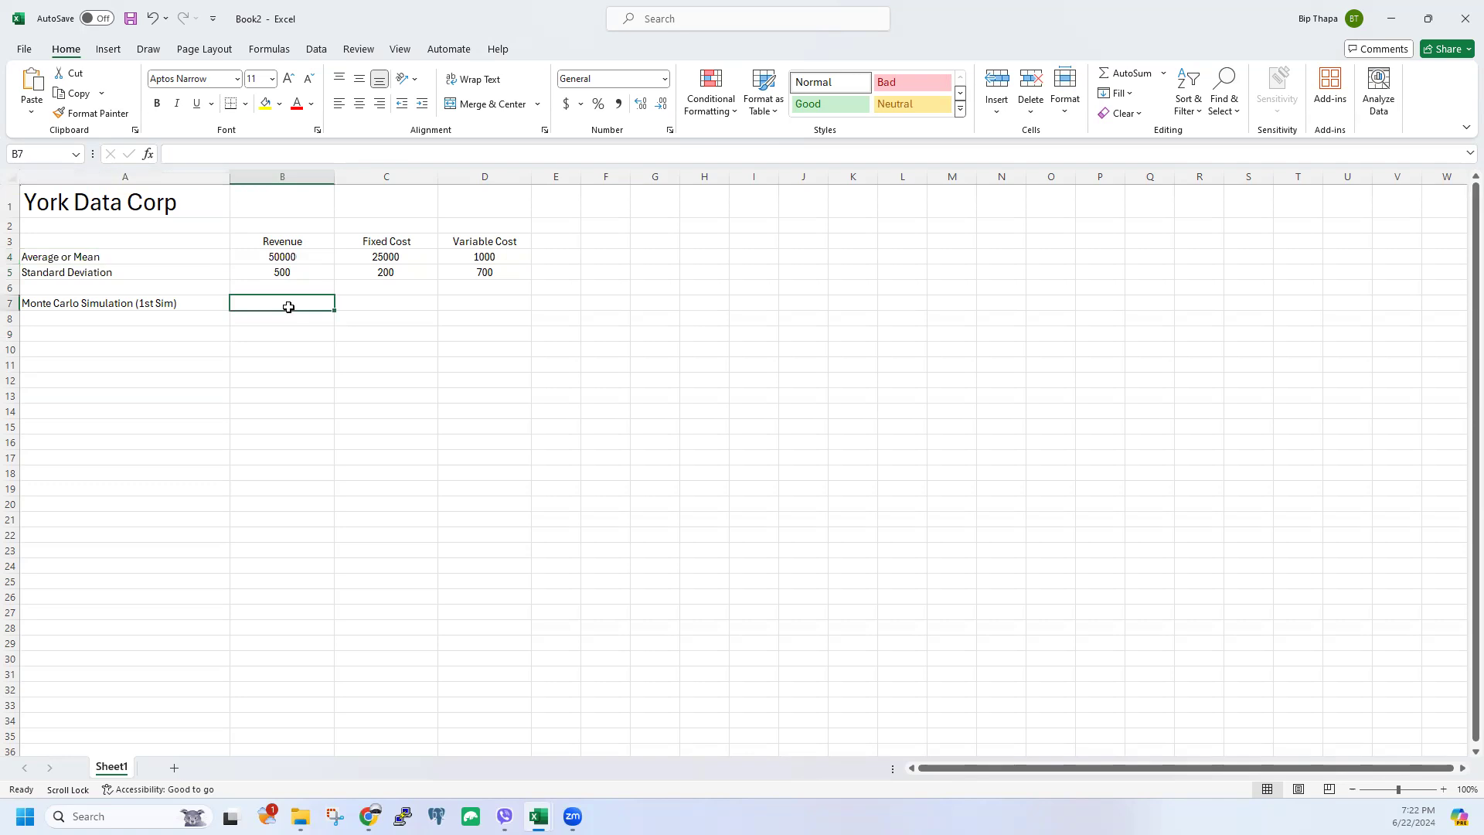
left_click(285, 258)
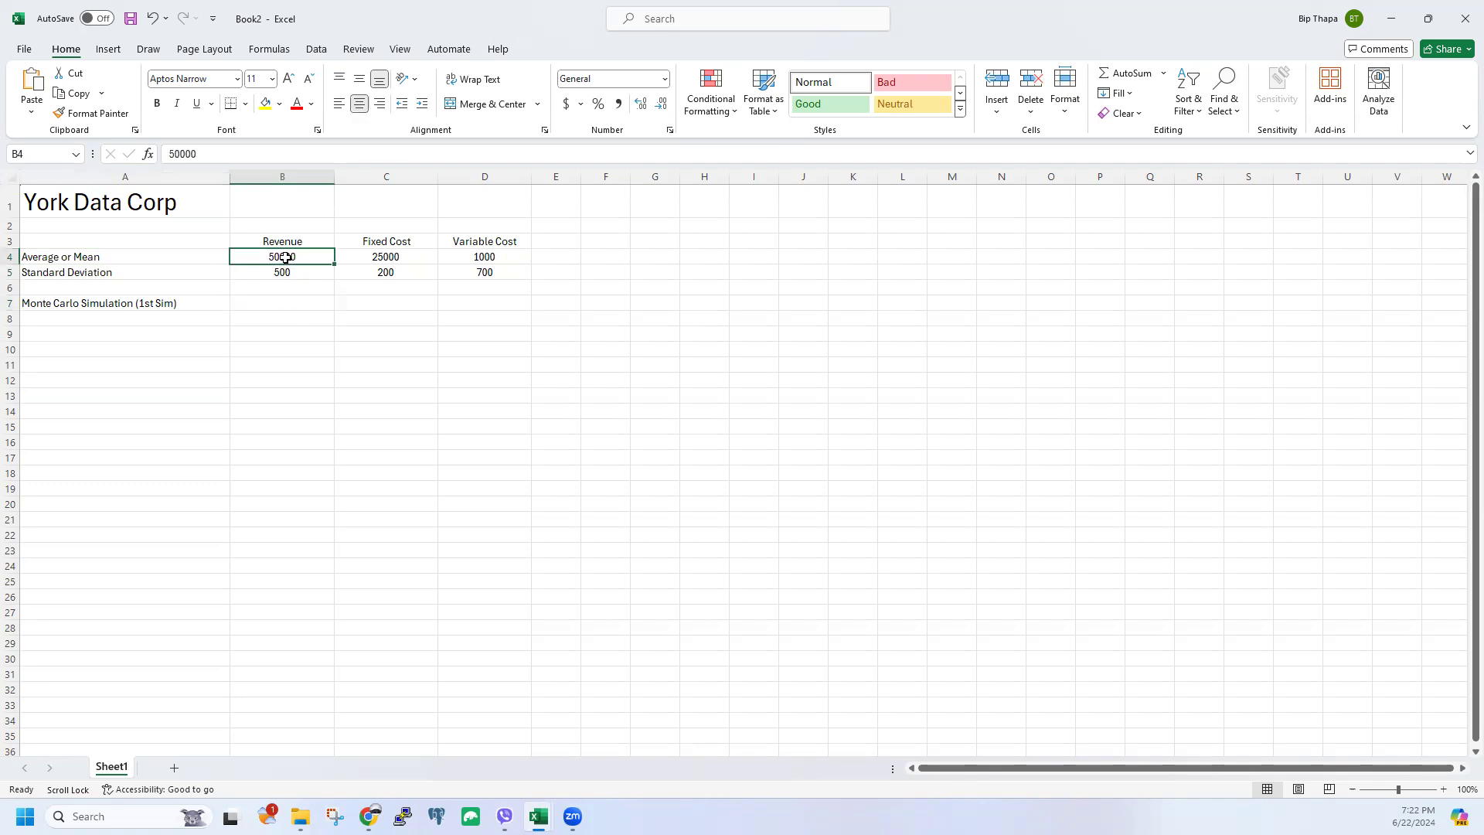
left_click(284, 272)
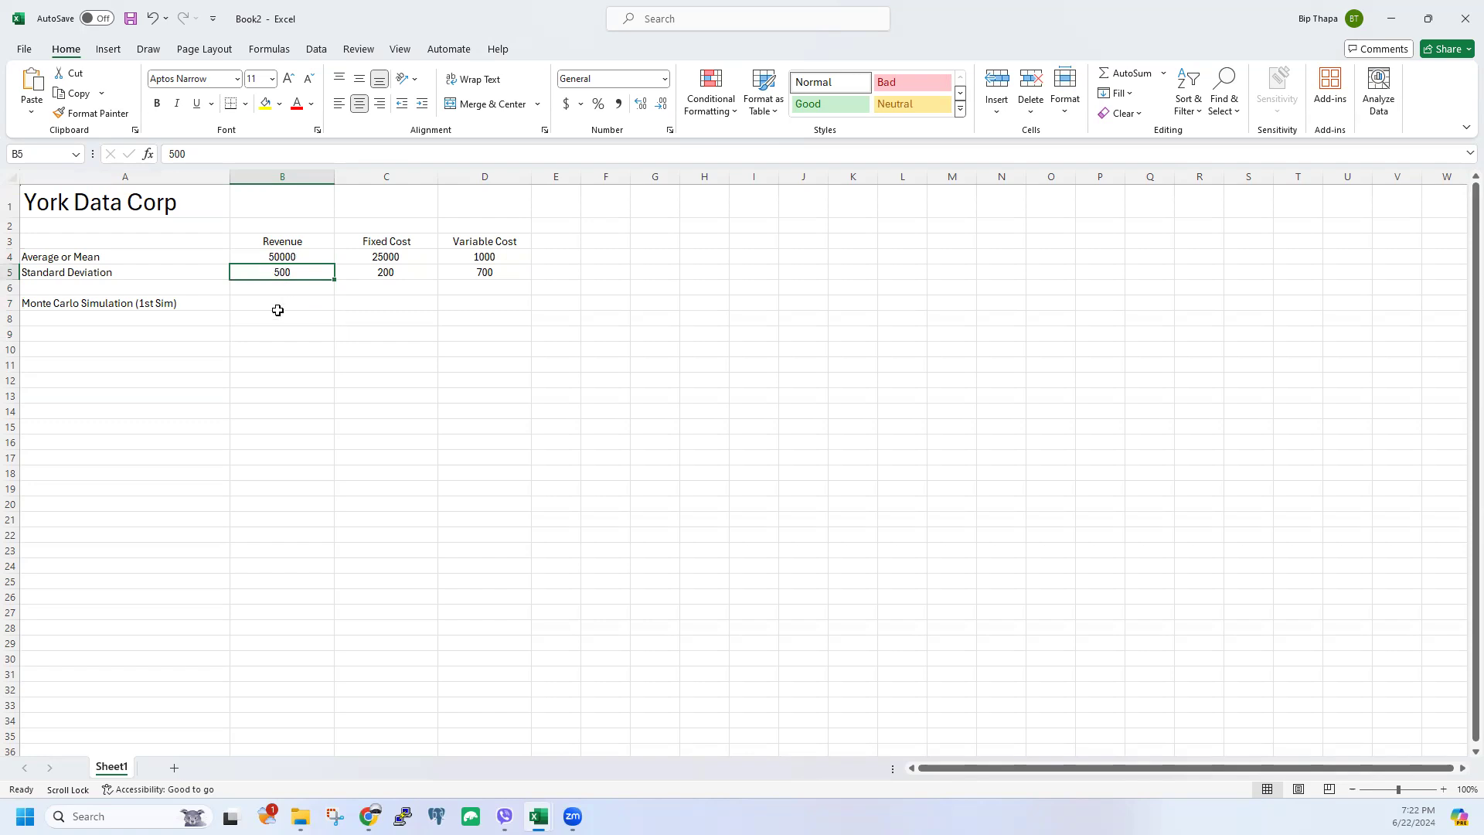
left_click(279, 300)
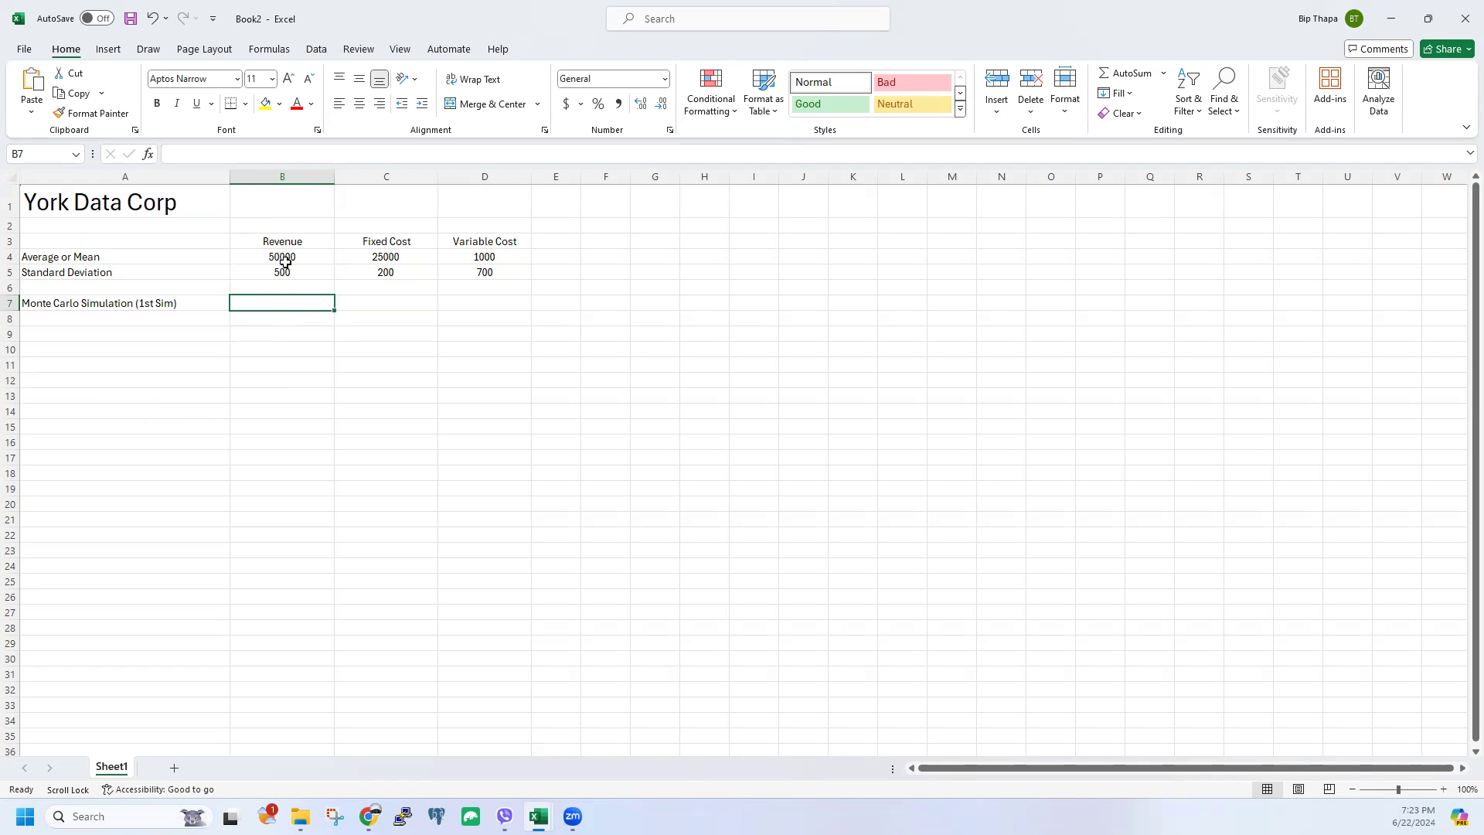
left_click(180, 153)
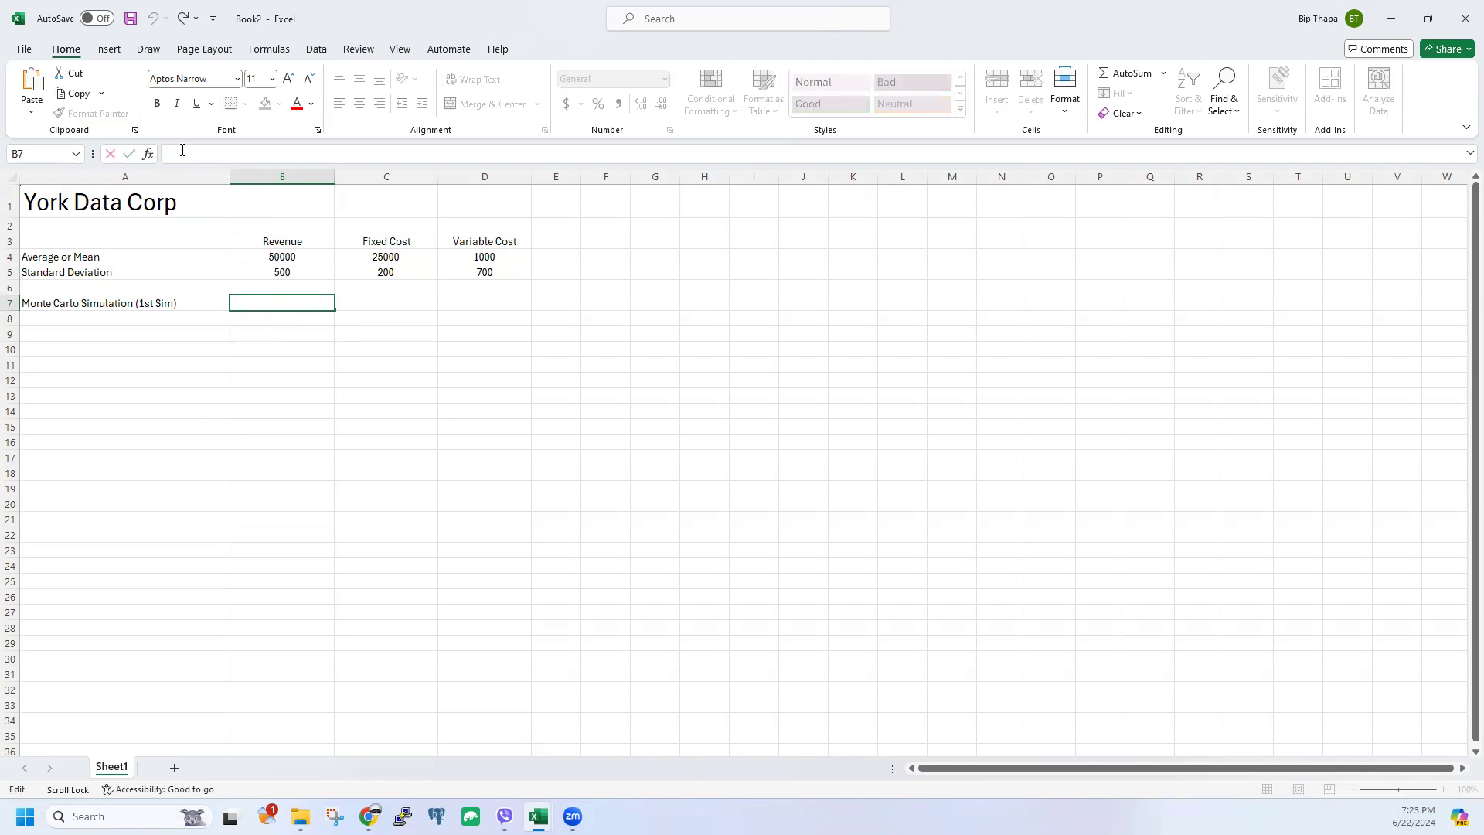
Step: Enter =NORM.INV(RAND(),B4,B5) in B7, using B4 as mean and B5 as standard deviation
type("=")
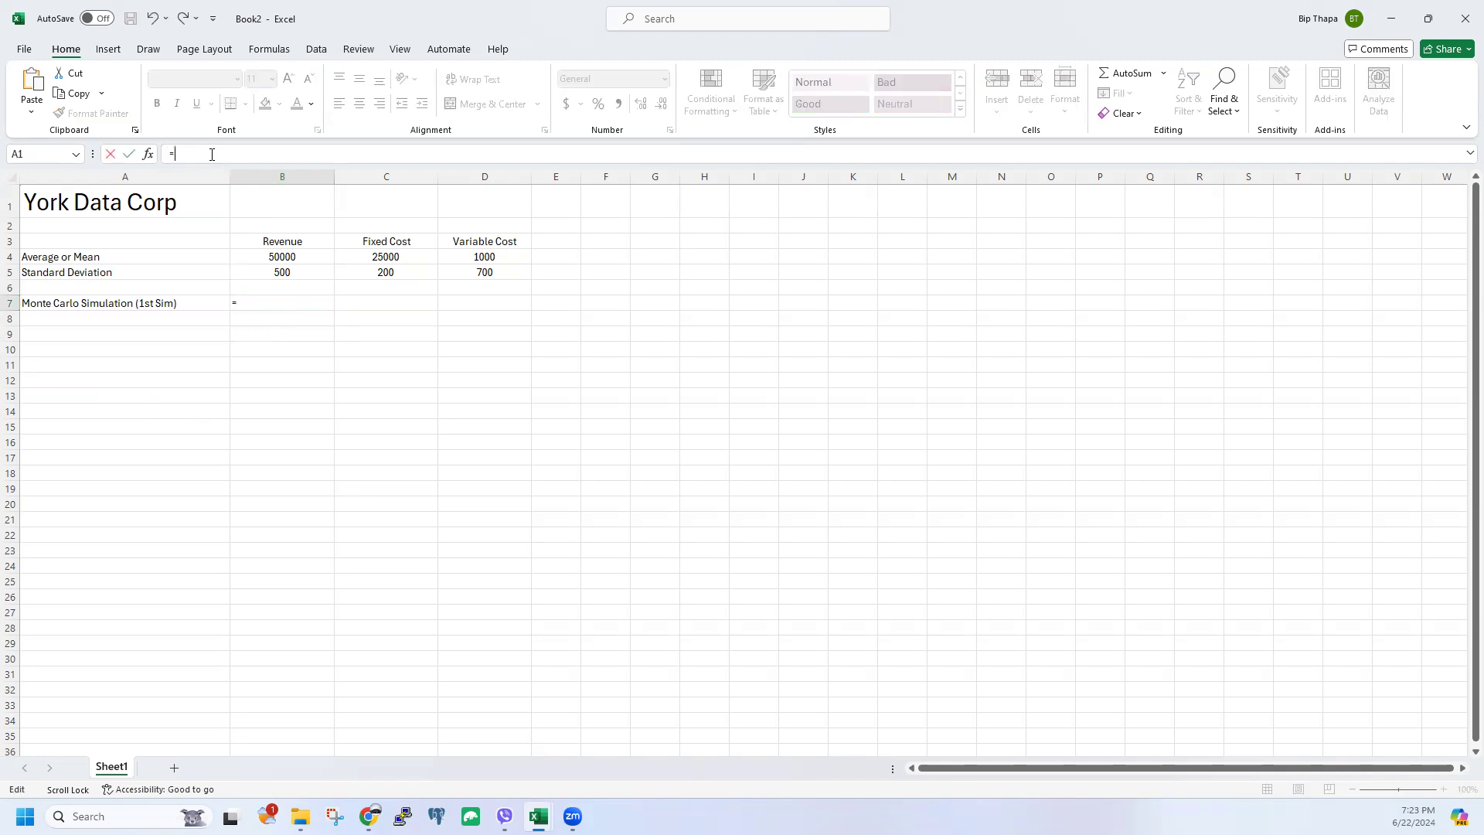
key("Escape")
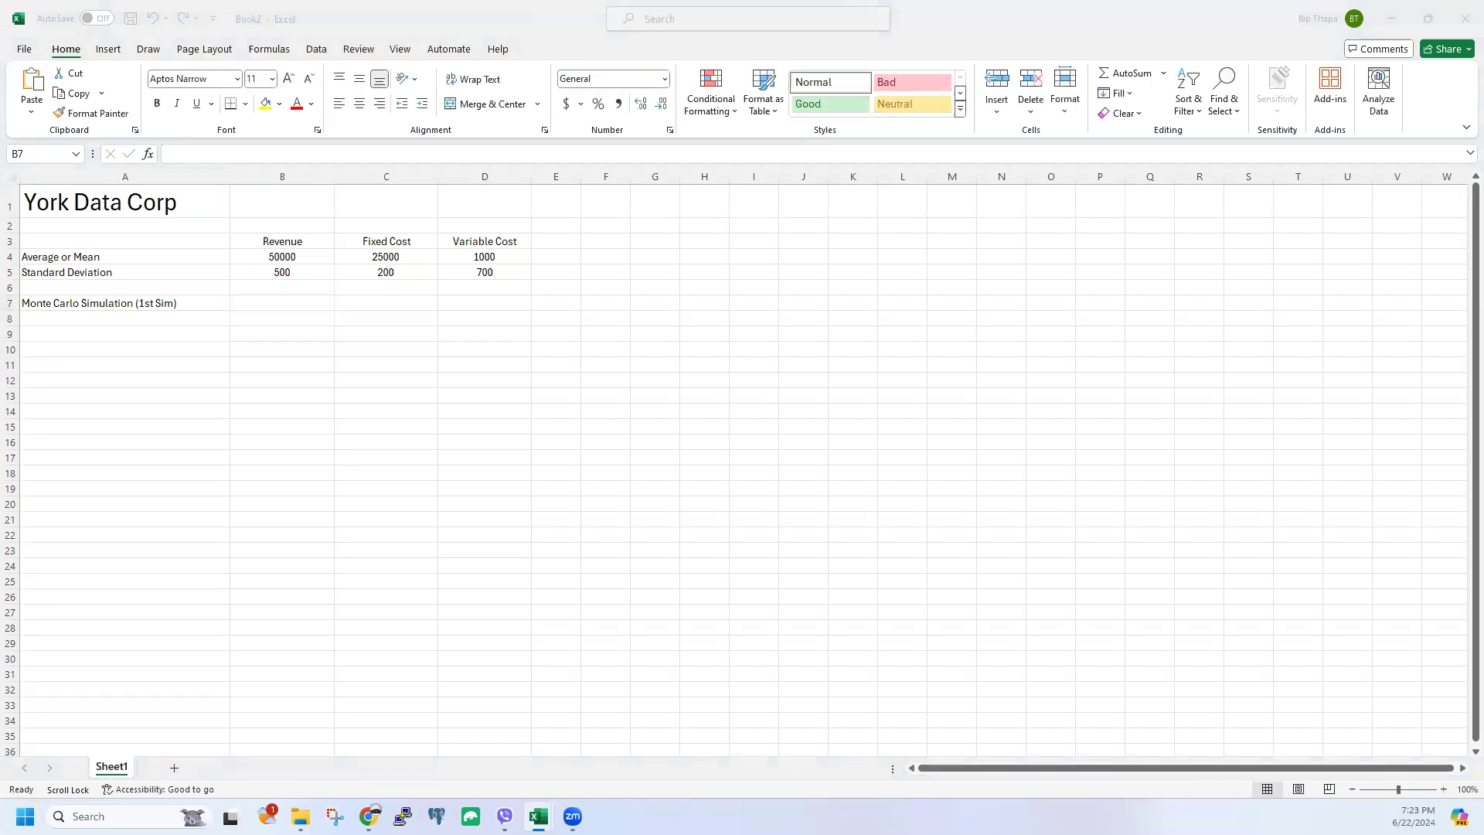
left_click(272, 306)
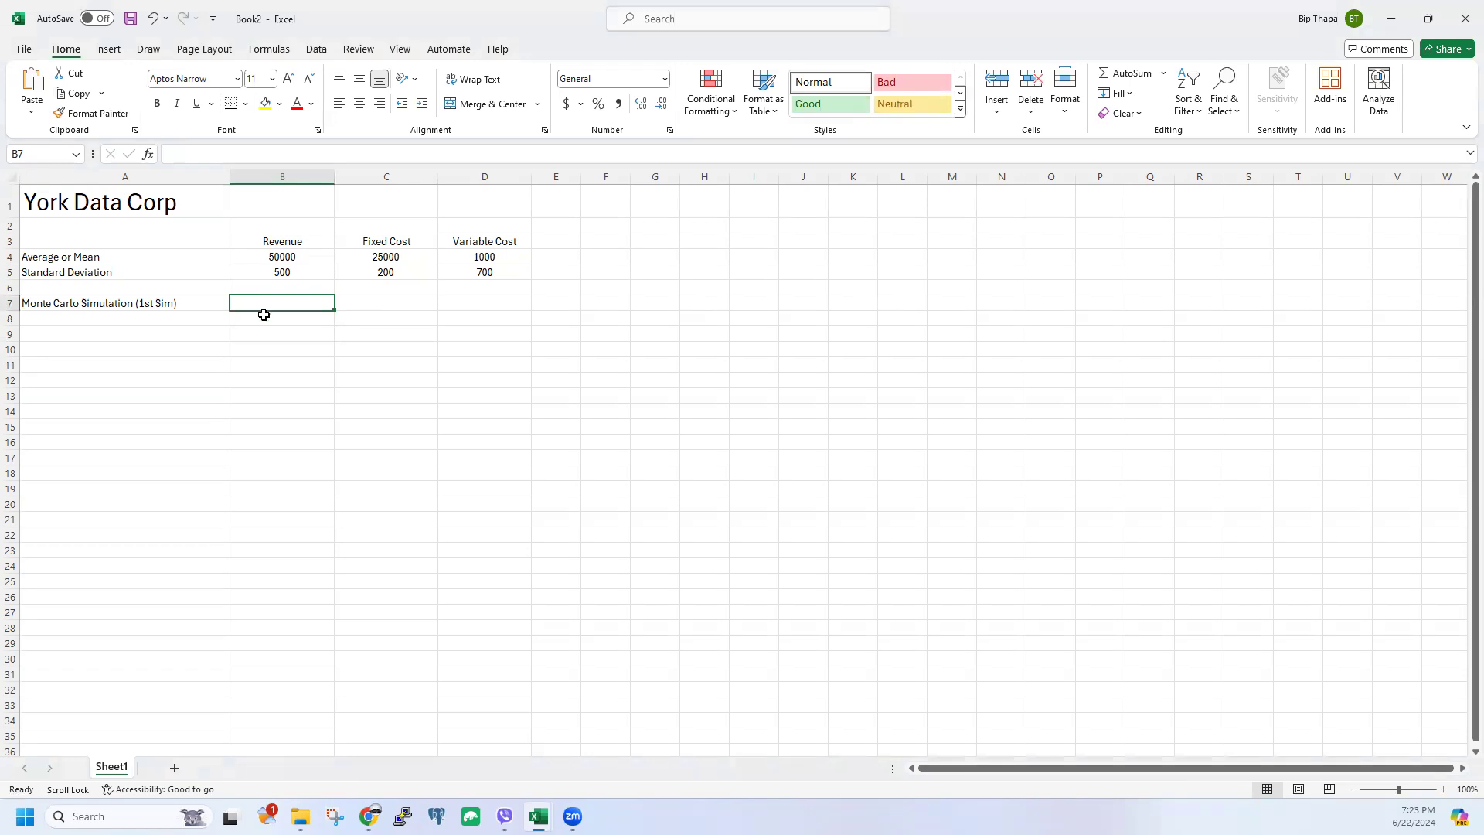
left_click(220, 162)
type("=")
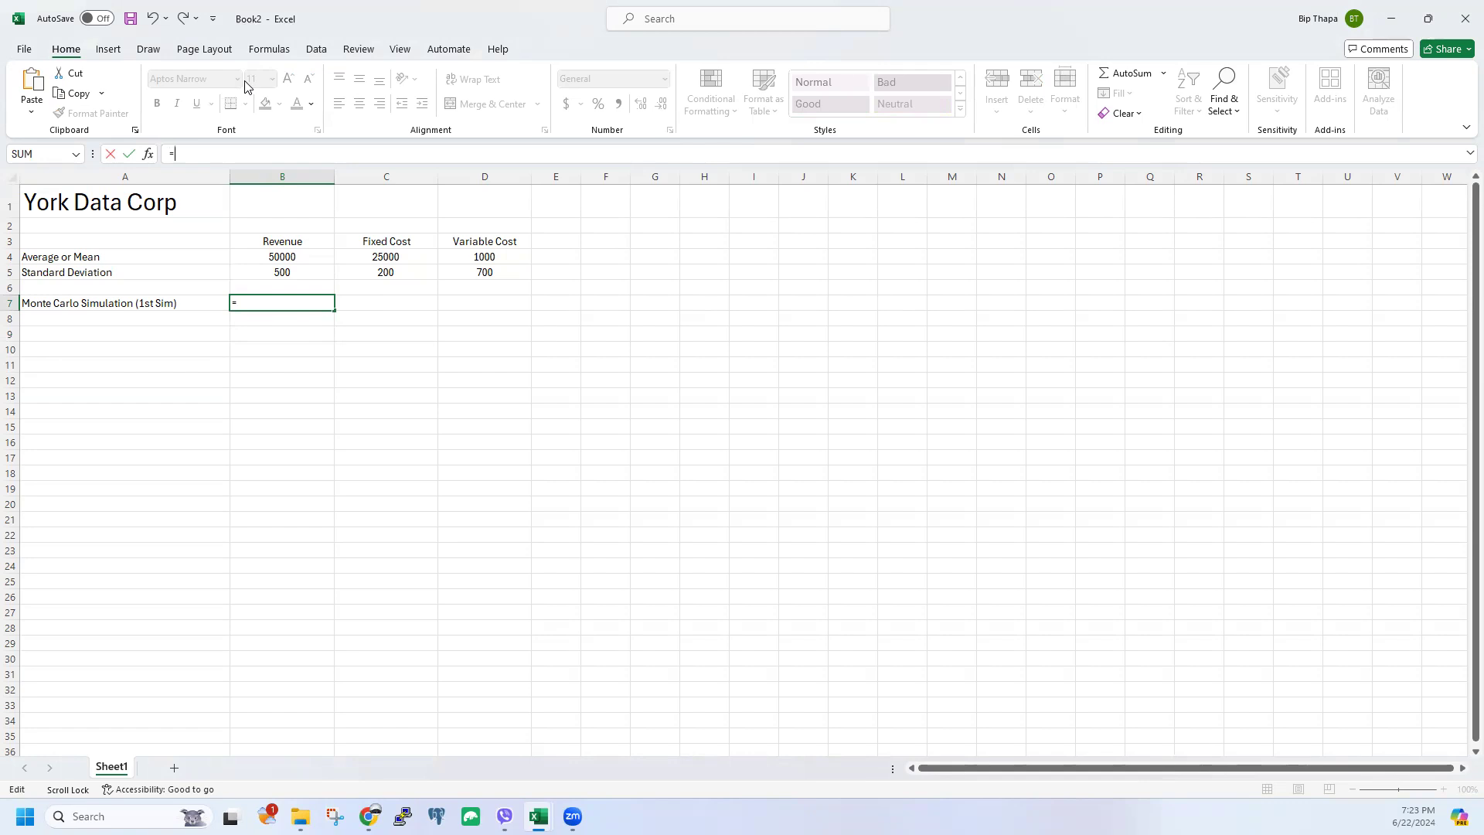
type("n")
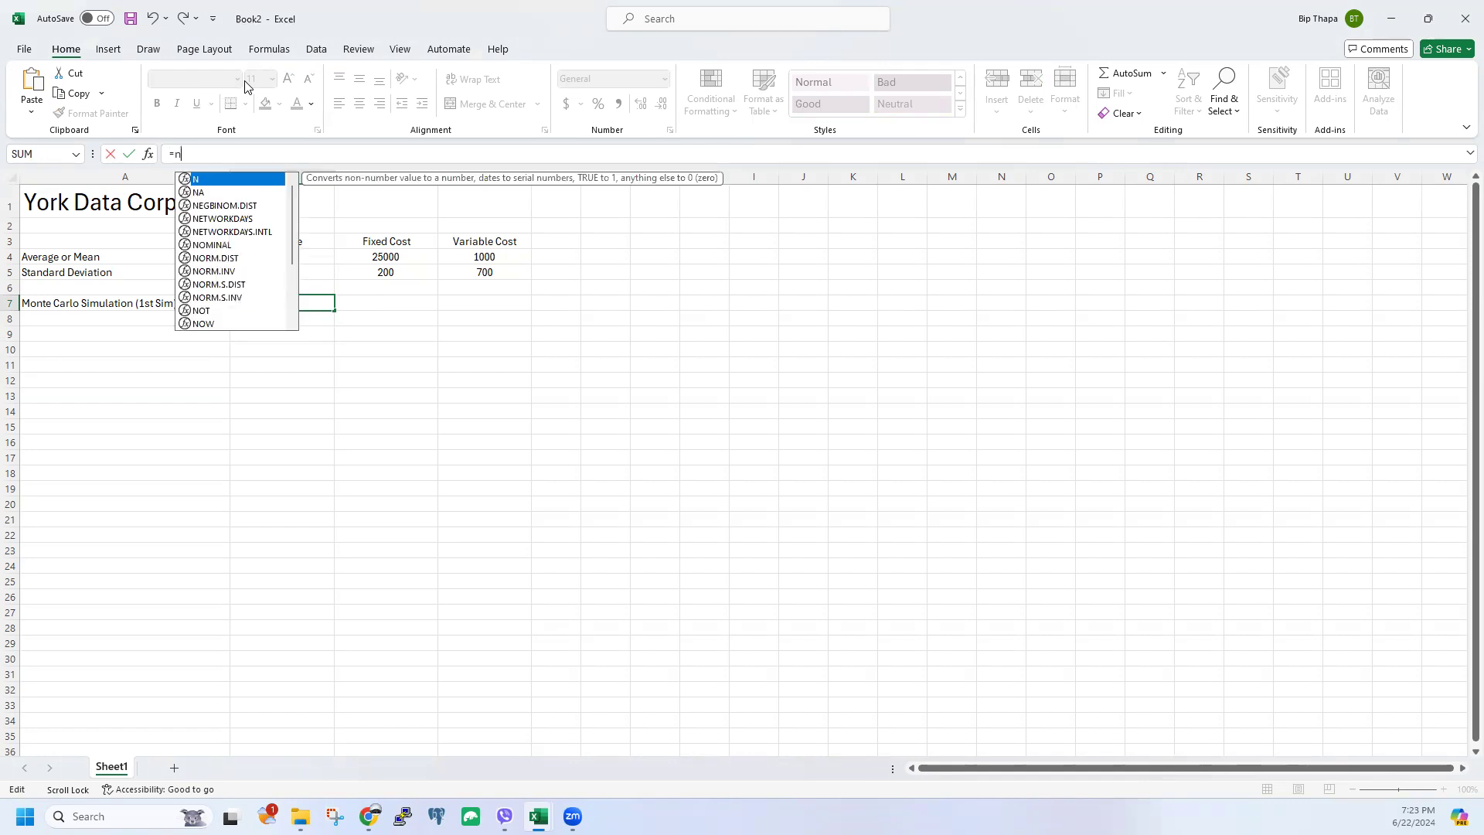
type("orm.in")
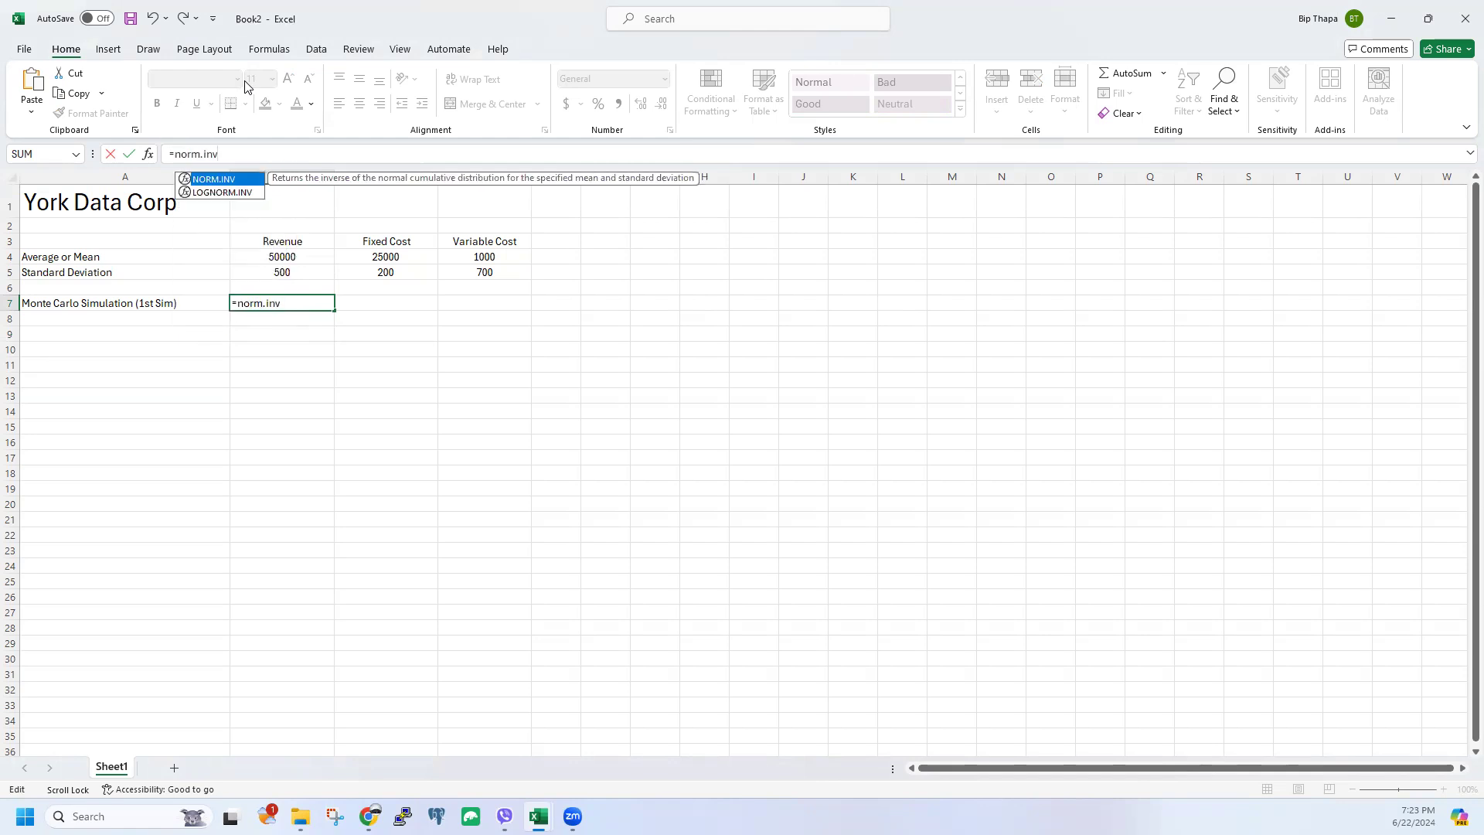
type("v(")
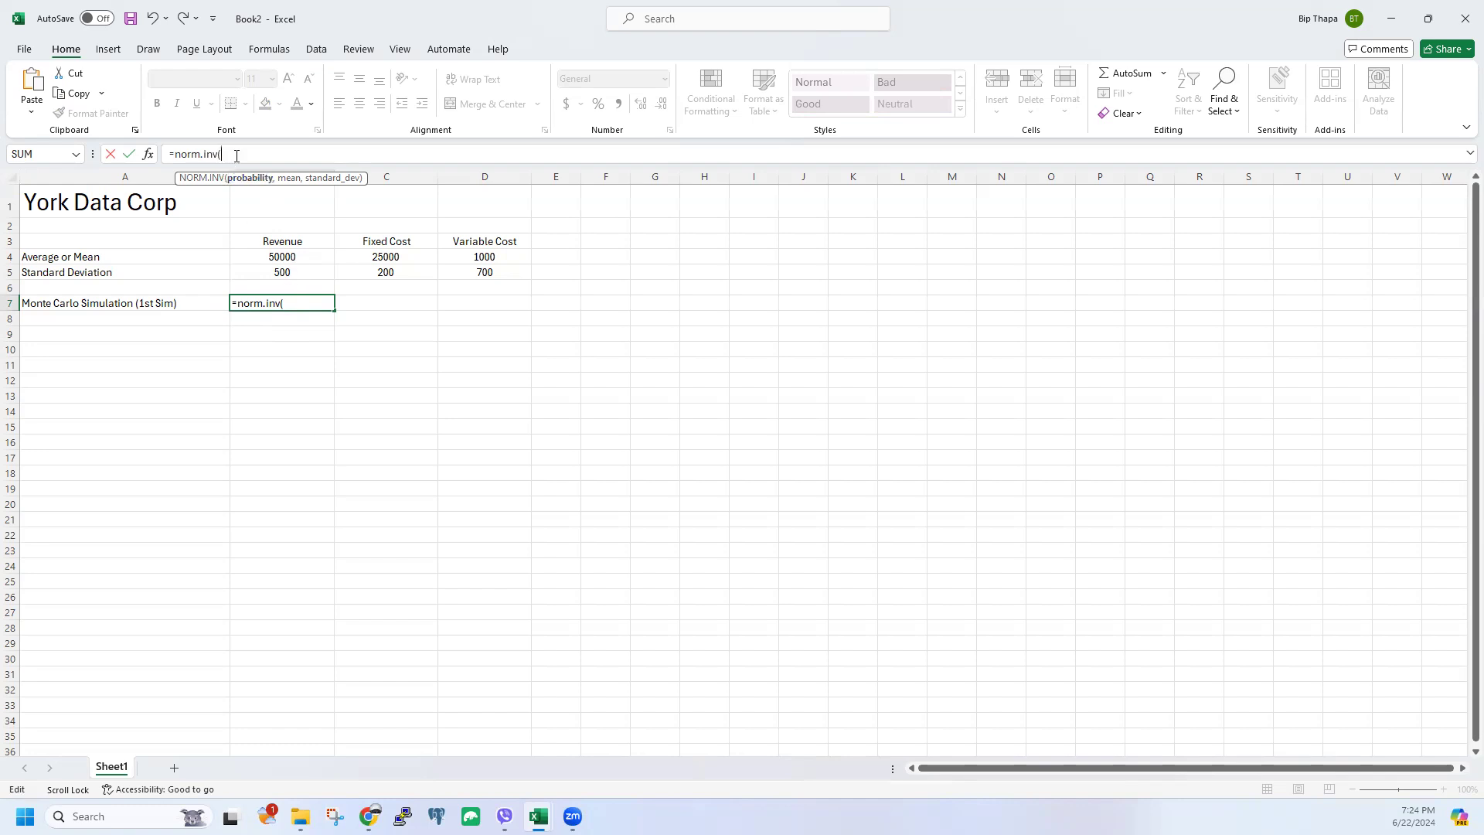
type("rand(")
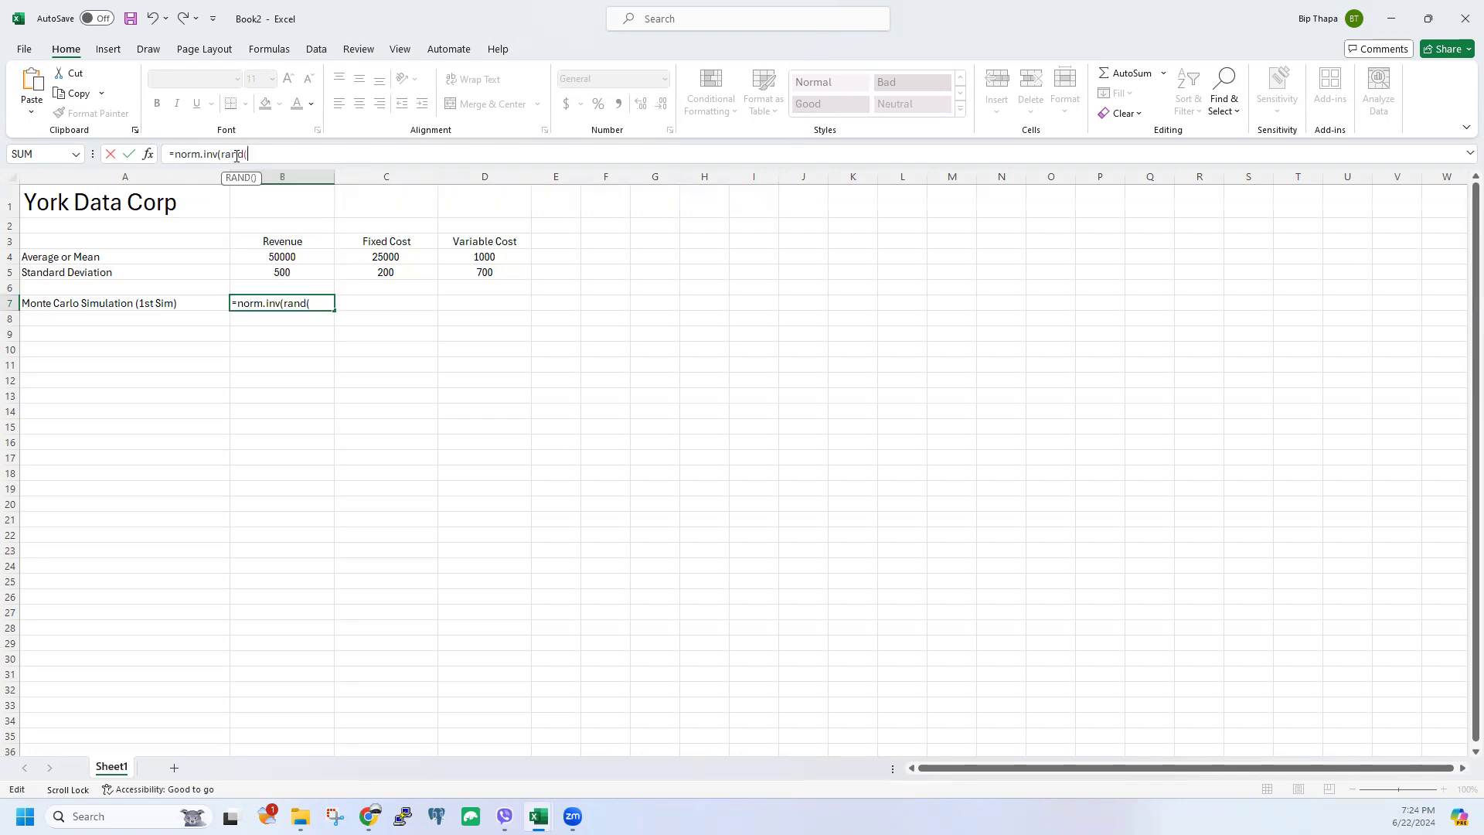
type("),")
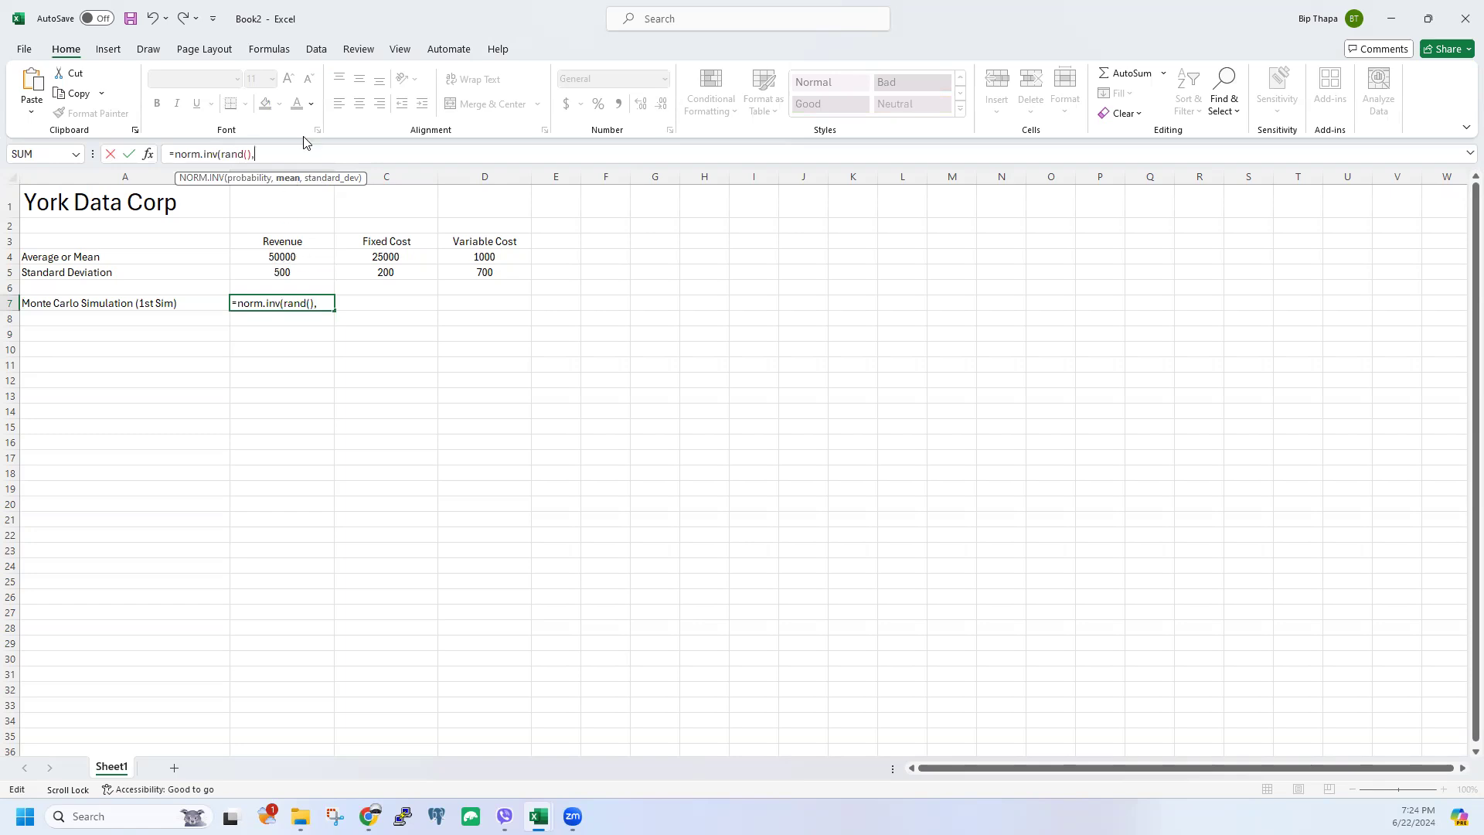
left_click(272, 256)
type(",")
left_click(303, 271)
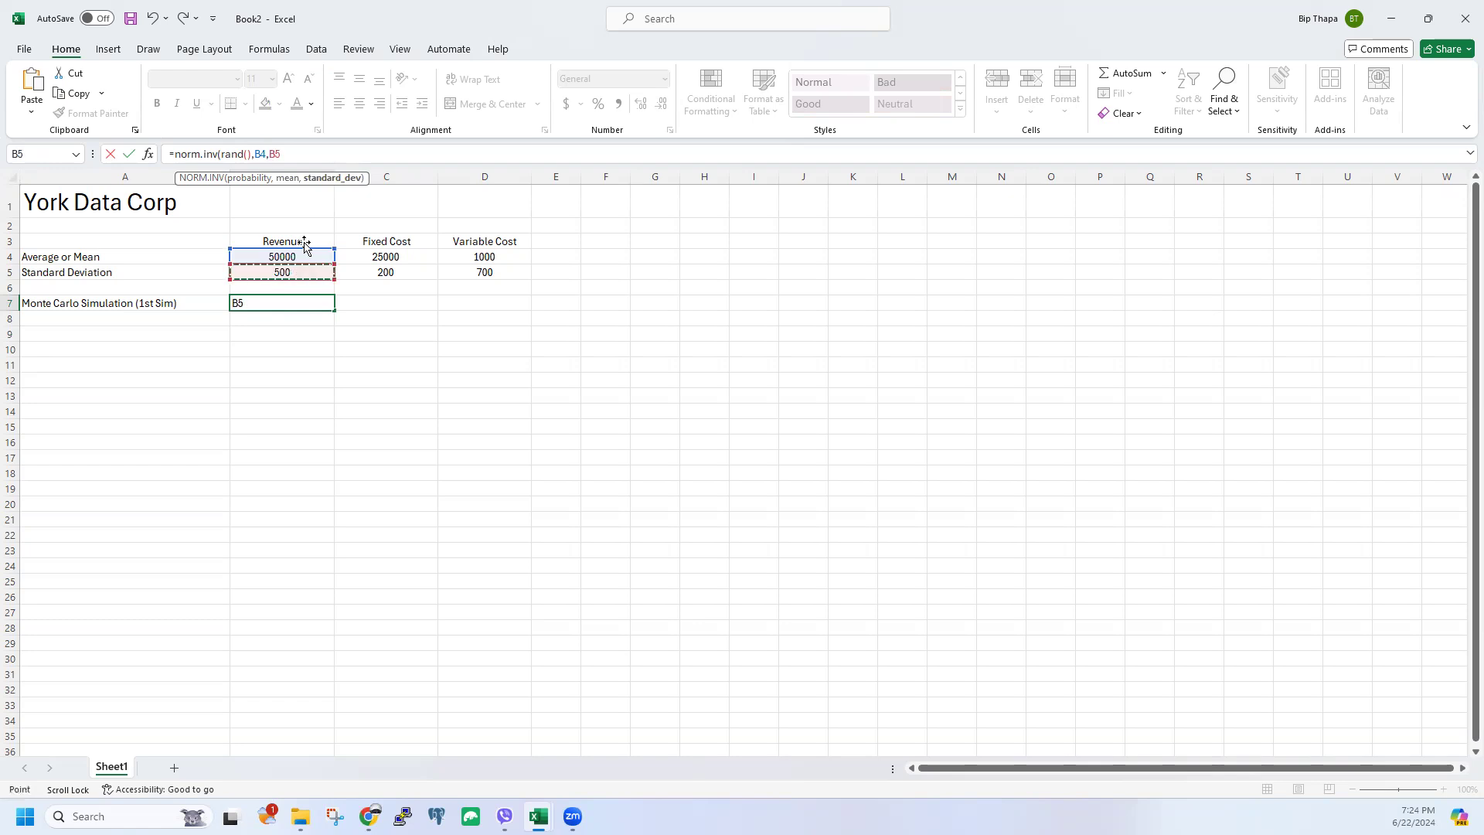
type(")")
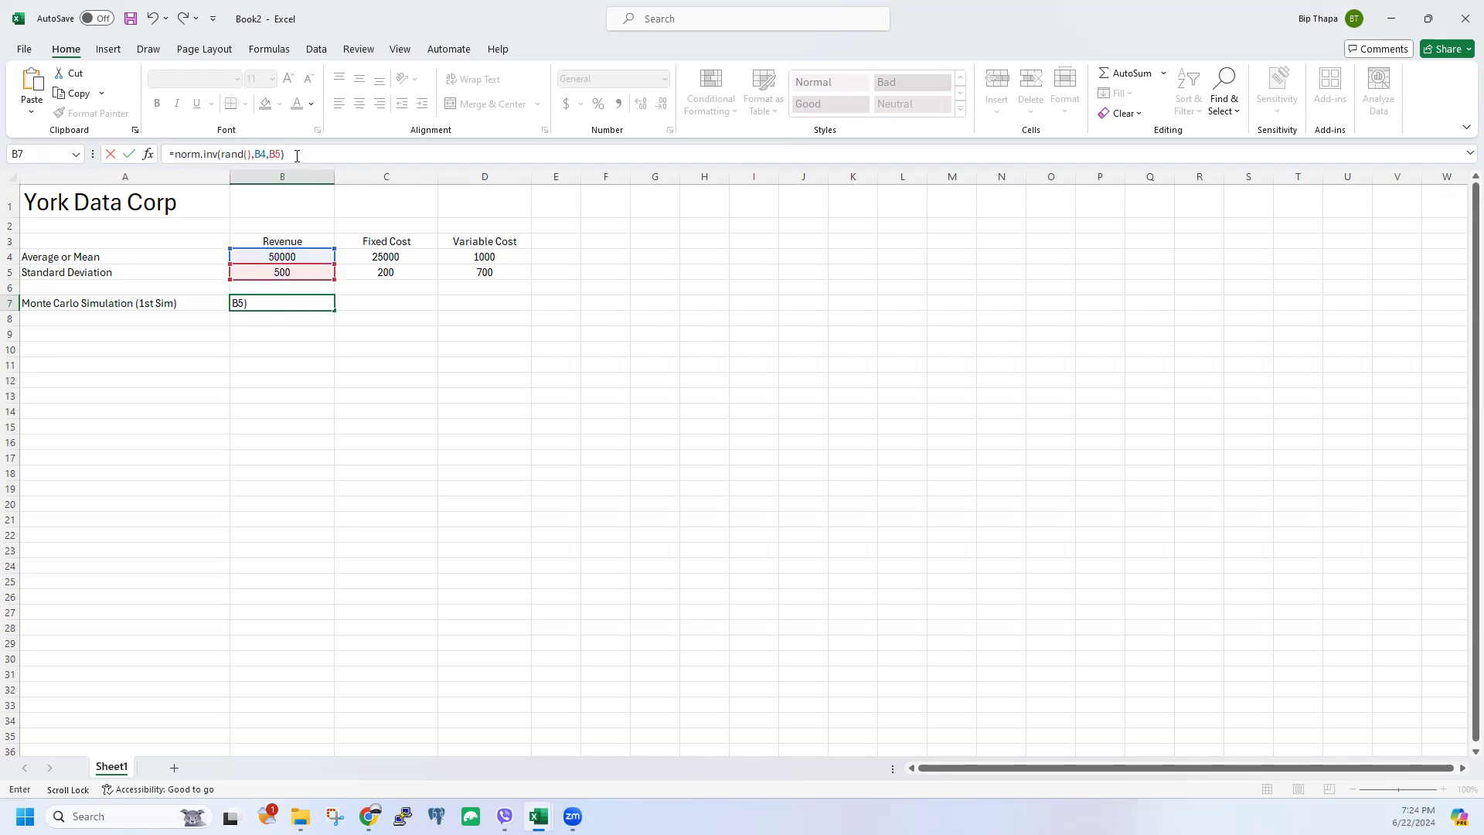
key("Return")
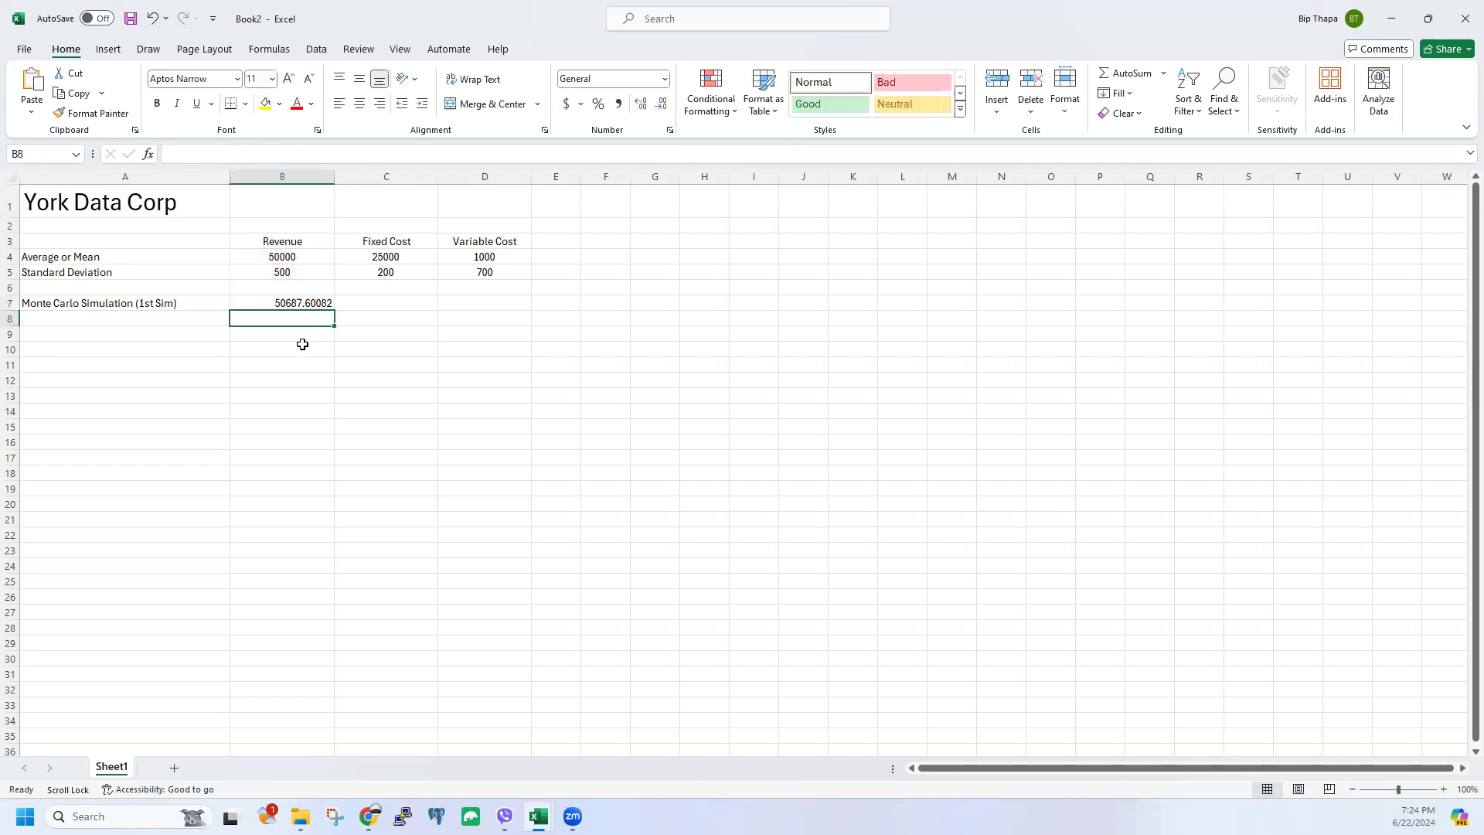
Step: Reduce B7's decimals so the simulated revenue shows as 50688
left_click(285, 303)
left_click(661, 104)
left_click(661, 105)
left_click(661, 104)
left_click(661, 104)
left_click(661, 105)
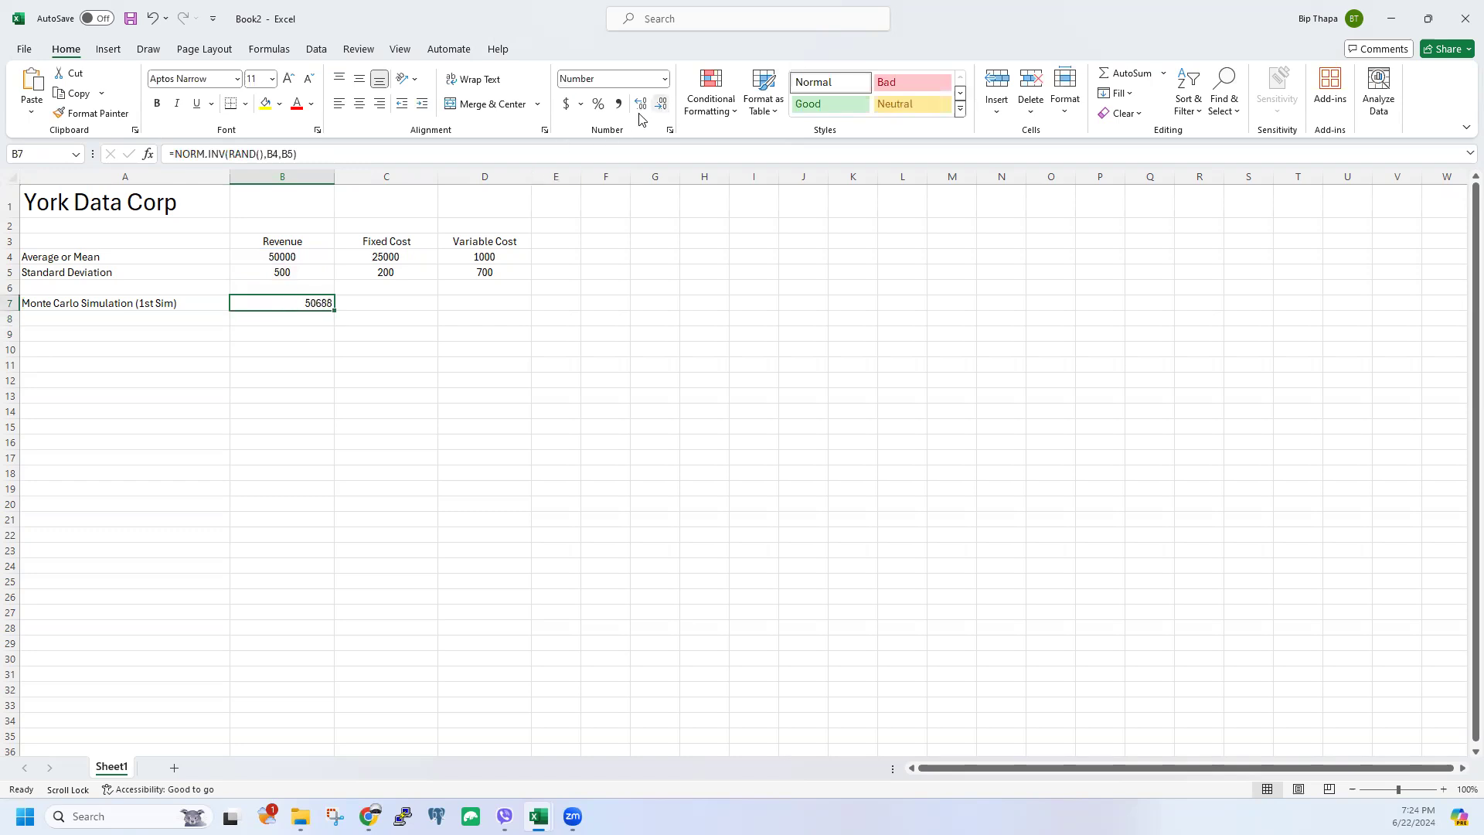
Step: Centre the value cells B4:D8
left_click_drag(288, 257, 479, 303)
left_click(359, 104)
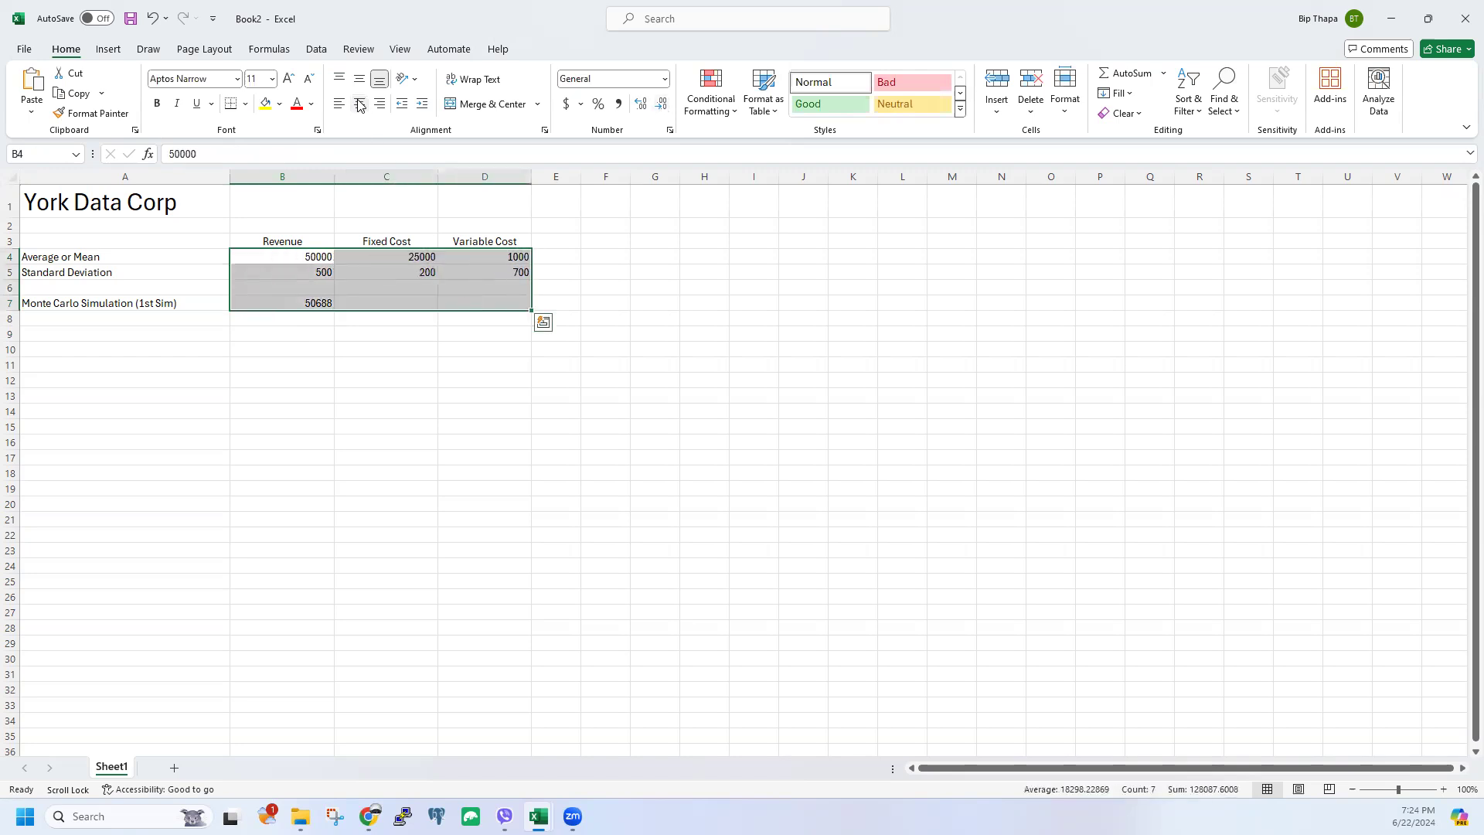
left_click(329, 333)
left_click_drag(286, 258, 383, 287)
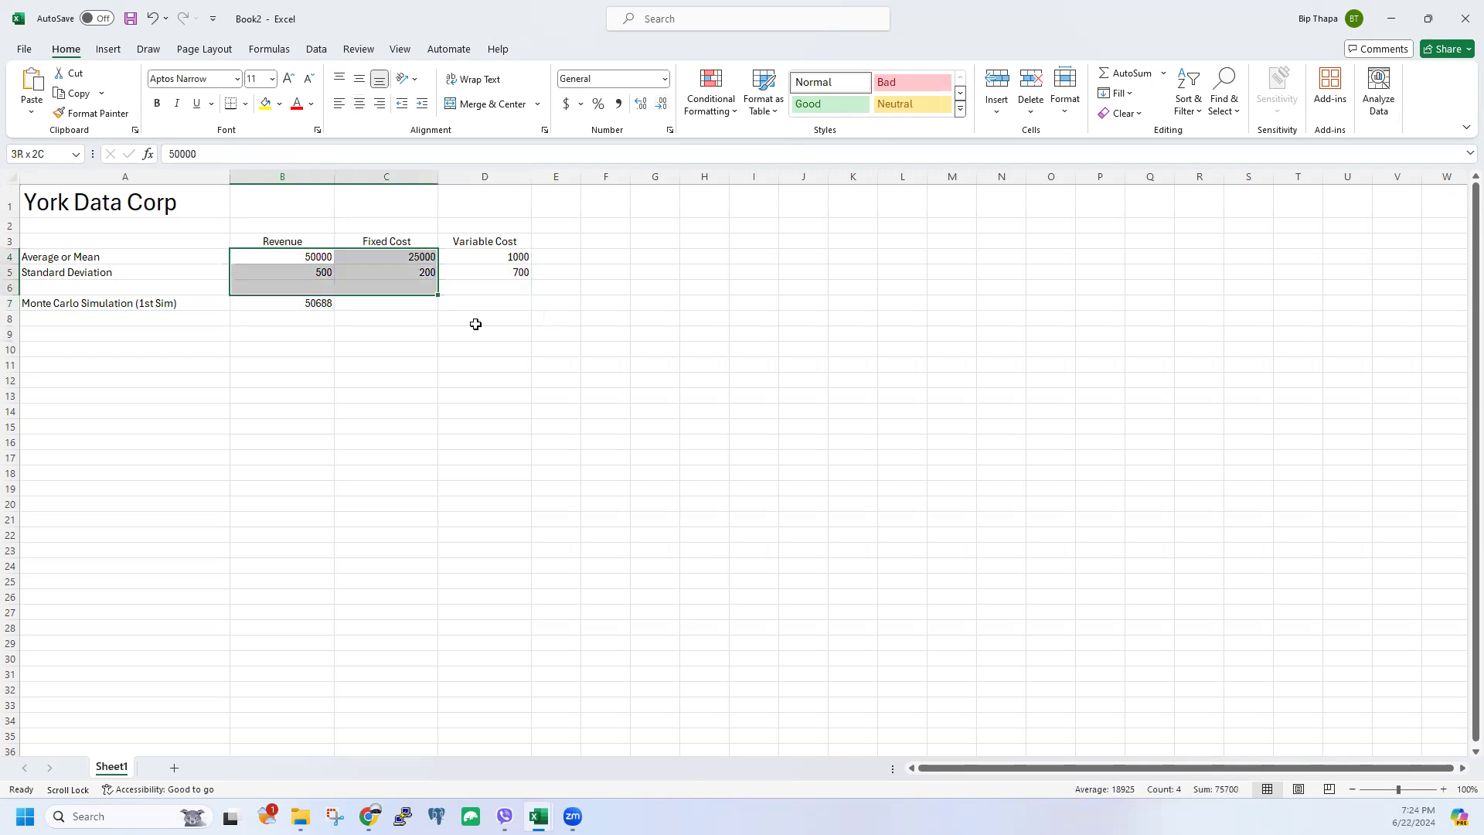
left_click_drag(476, 324, 497, 317)
left_click(360, 103)
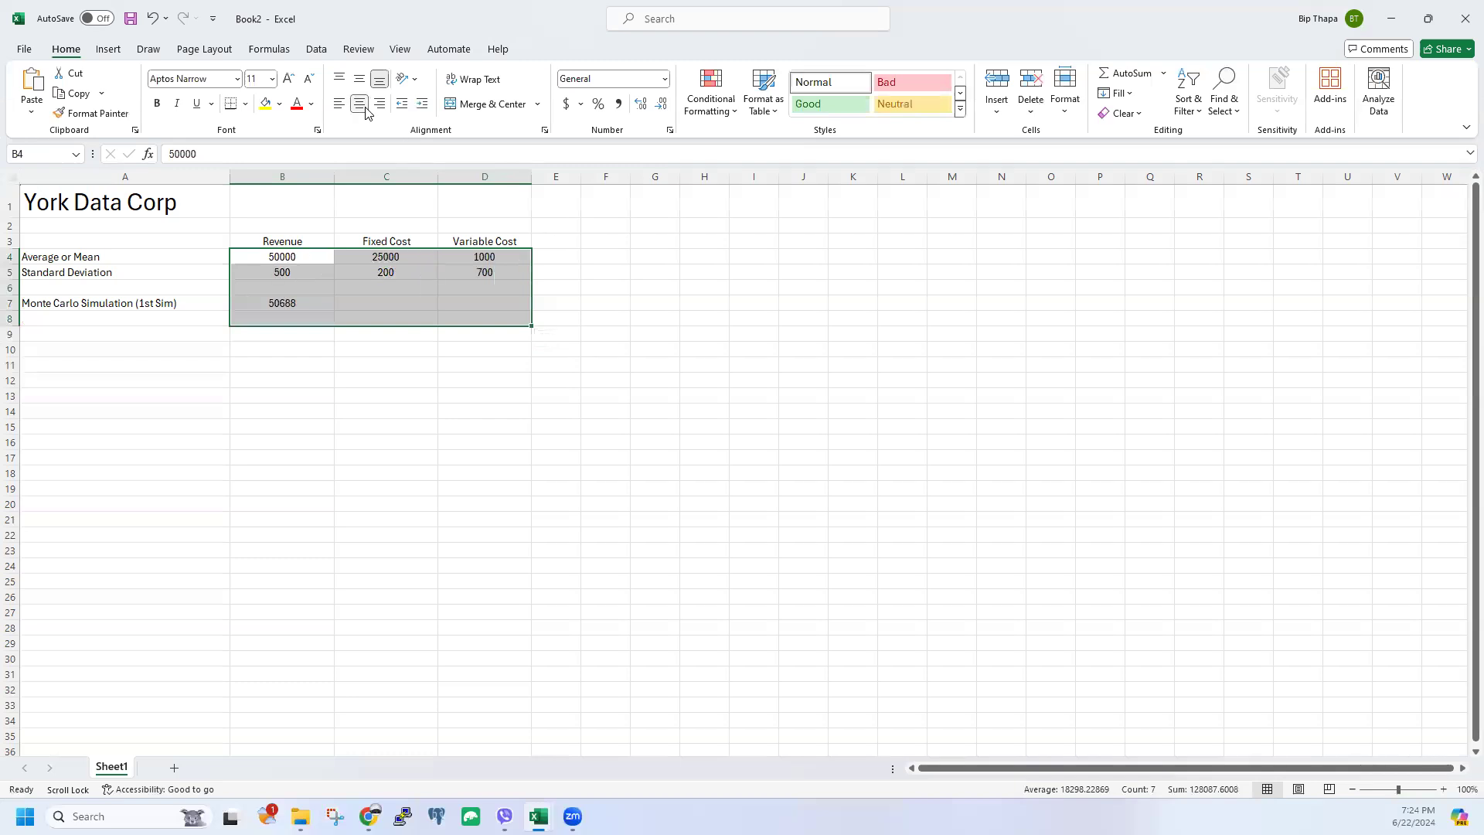
left_click(359, 354)
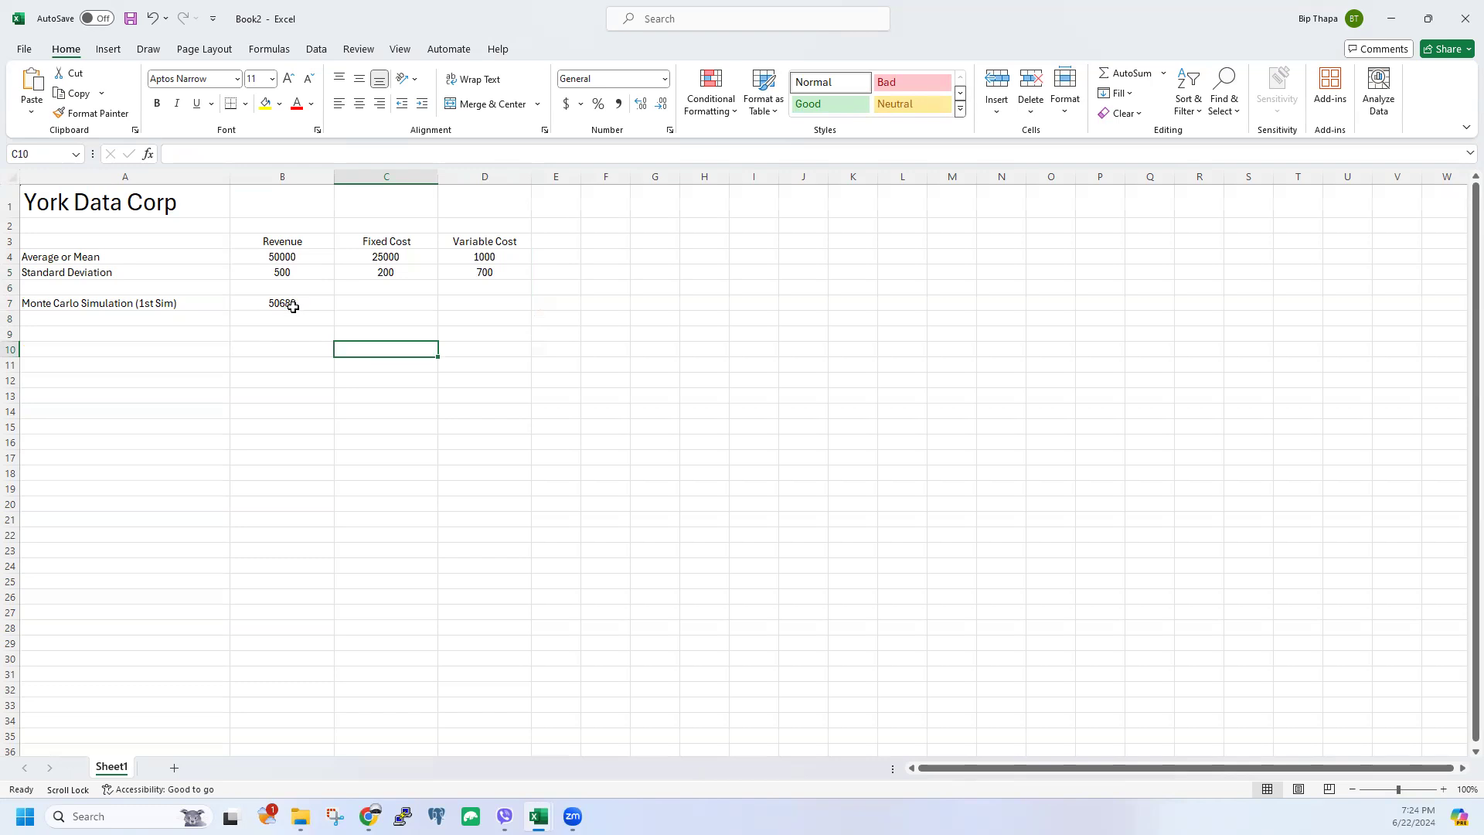
left_click_drag(270, 258, 487, 255)
left_click(282, 349)
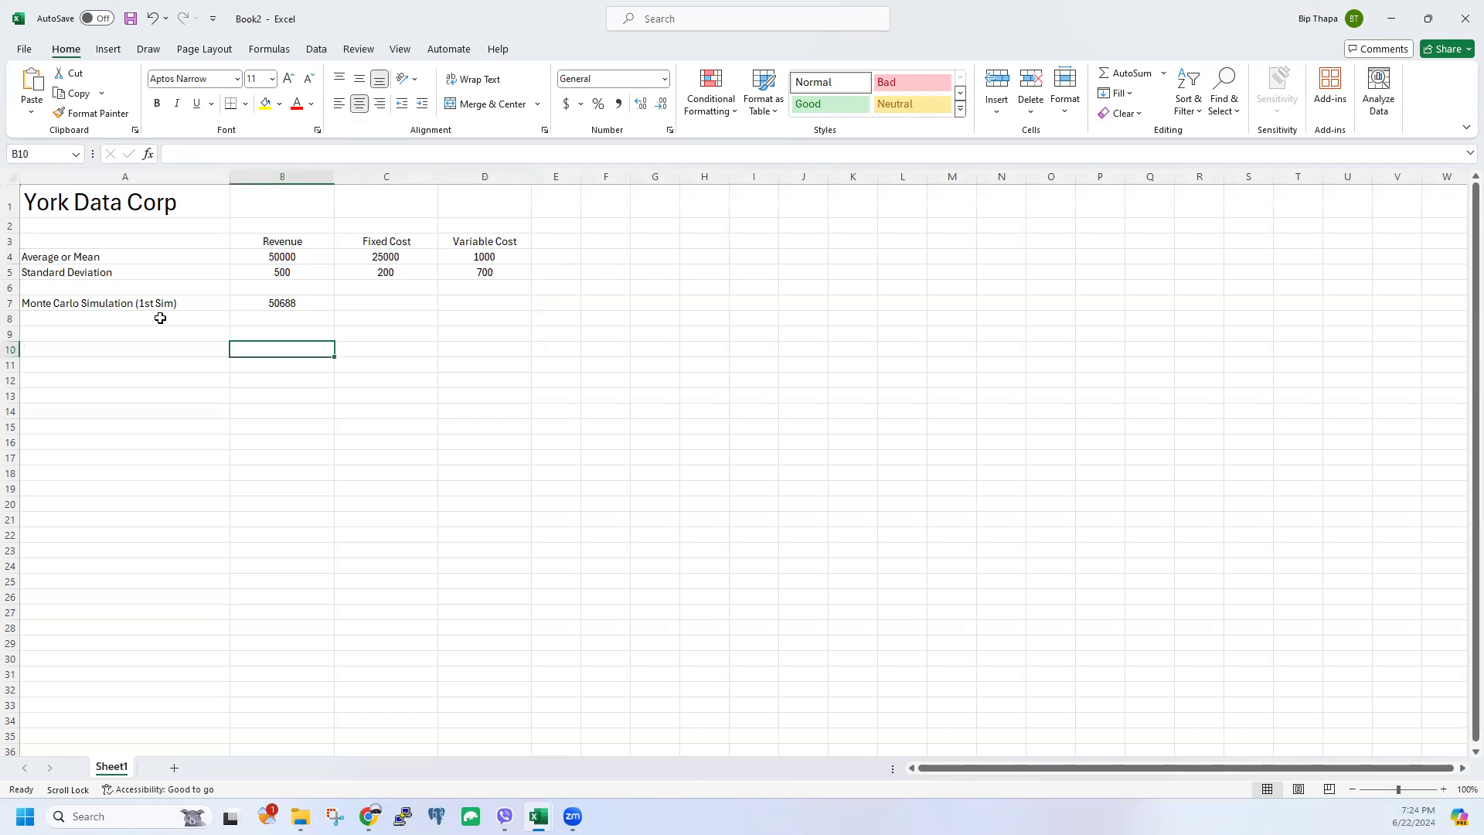
left_click_drag(250, 300, 474, 298)
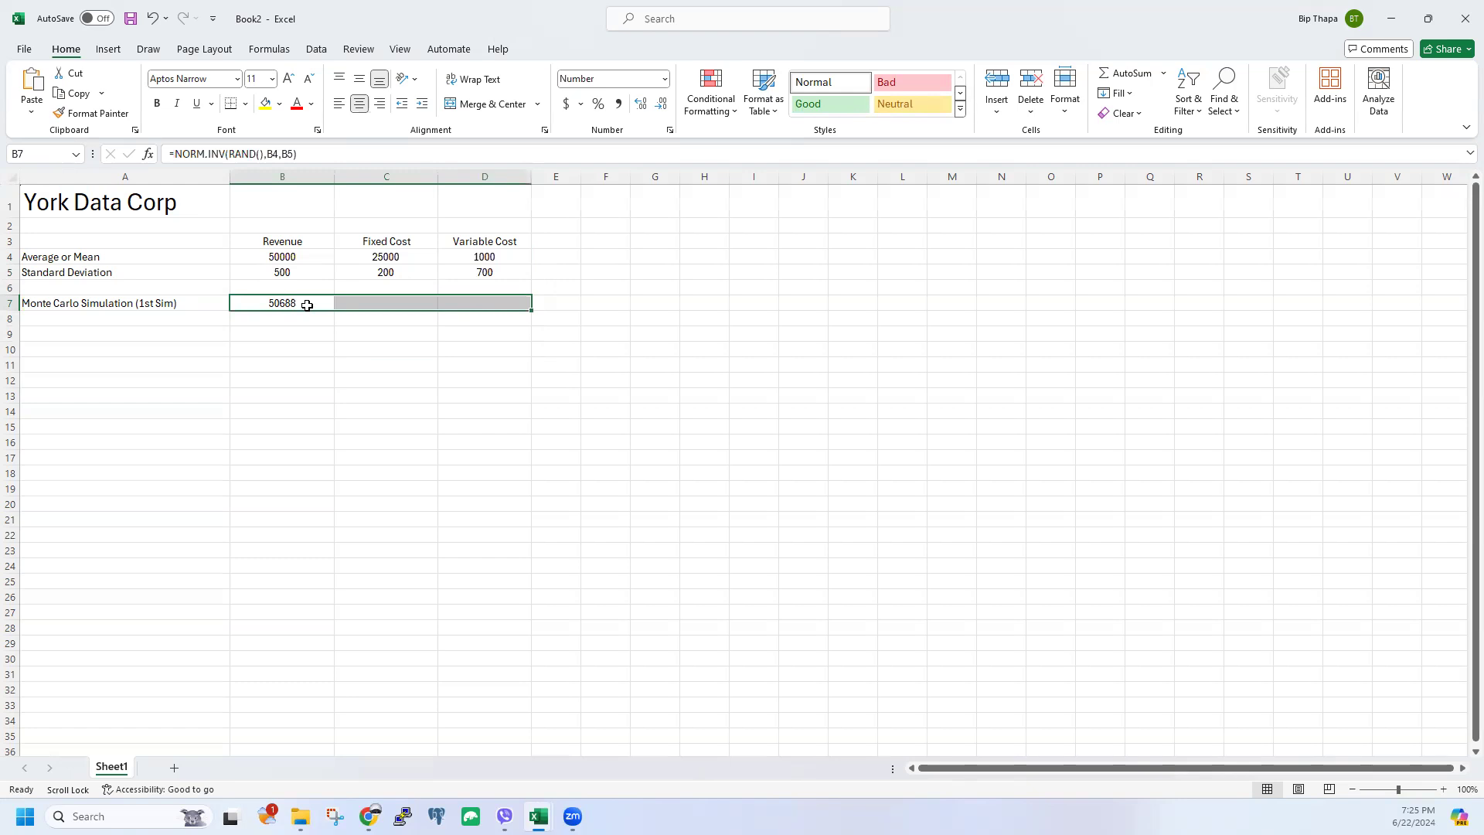
Step: Fill B7's formula right into C7 and D7, giving 50244, 25222 and 113
left_click(381, 334)
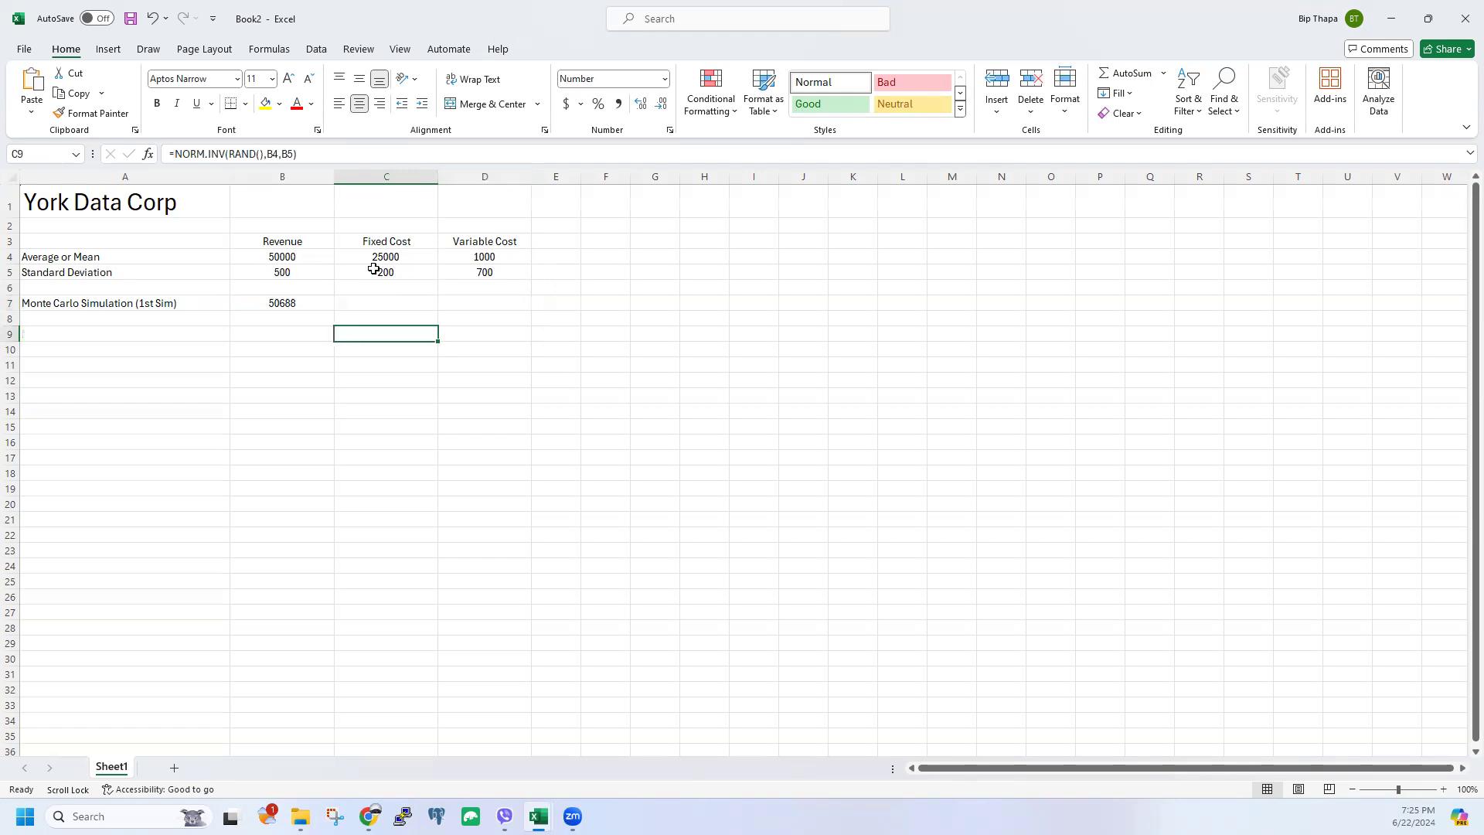
left_click(317, 303)
left_click_drag(337, 310, 523, 335)
left_click(398, 352)
left_click(375, 303)
left_click(355, 319)
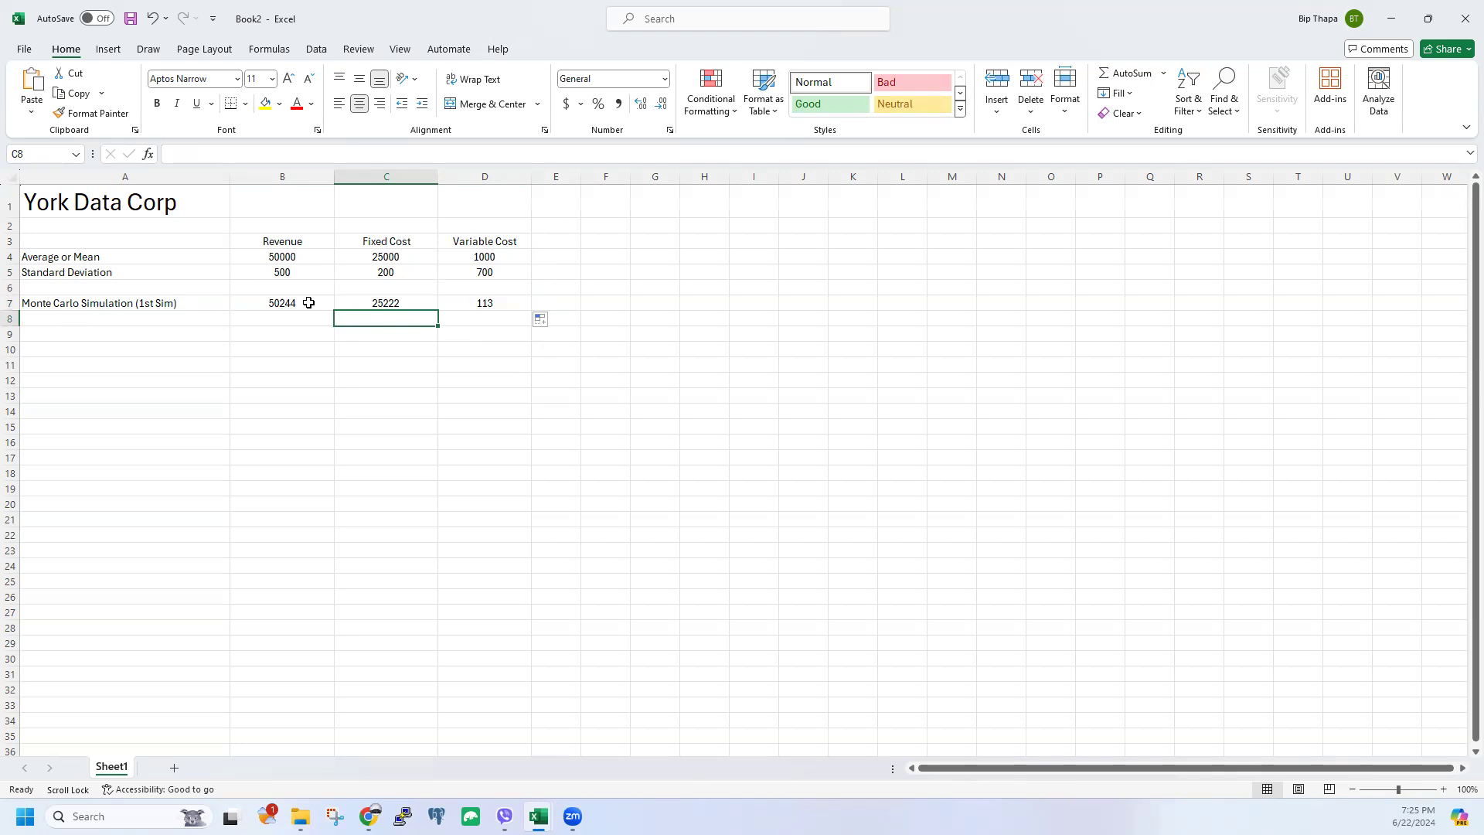
Step: Review the inputs and simulated values, then pick E7 for the profit formula
left_click_drag(278, 257, 512, 276)
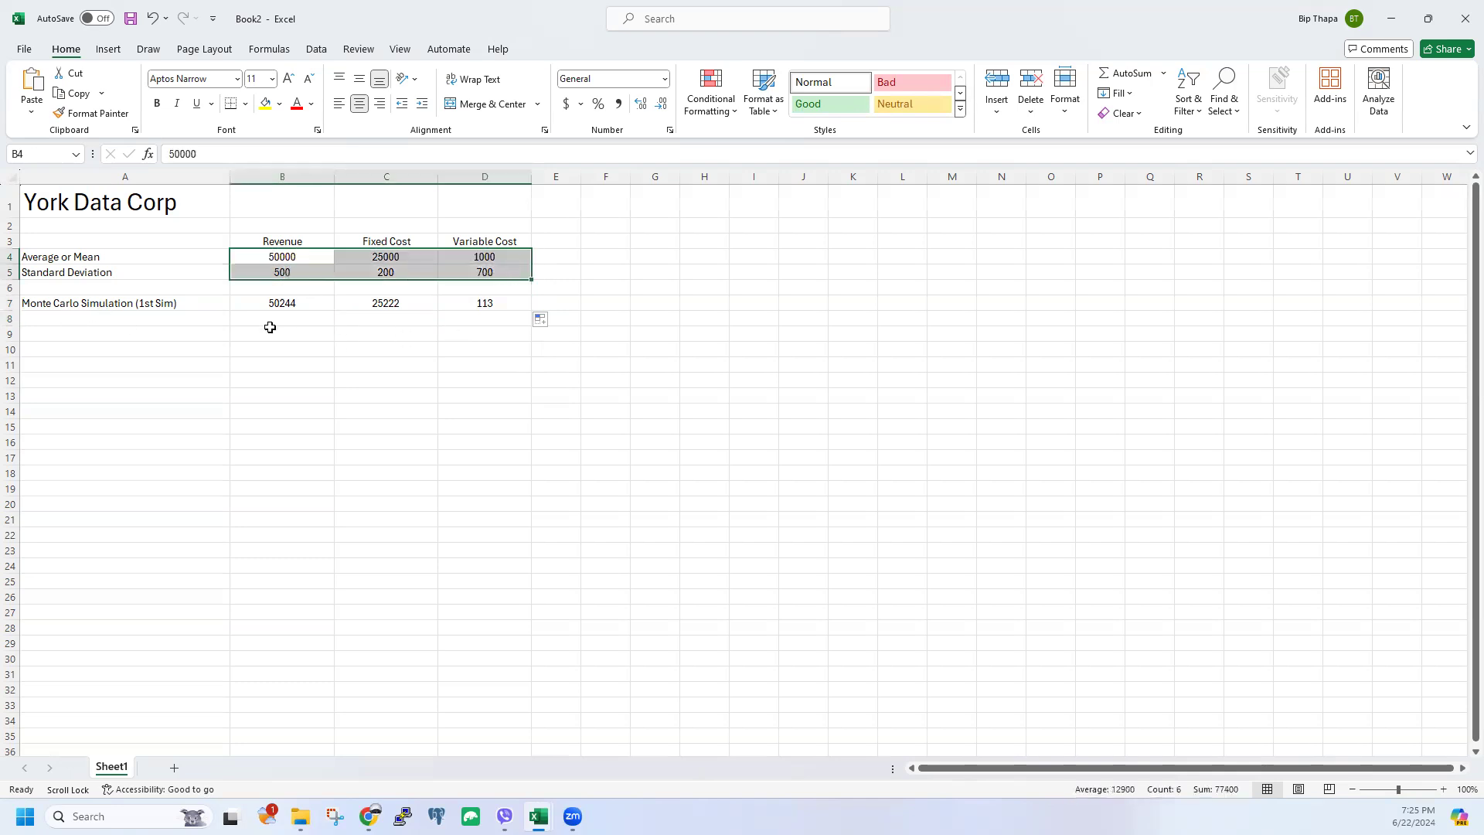
left_click(282, 303)
left_click_drag(375, 304, 533, 308)
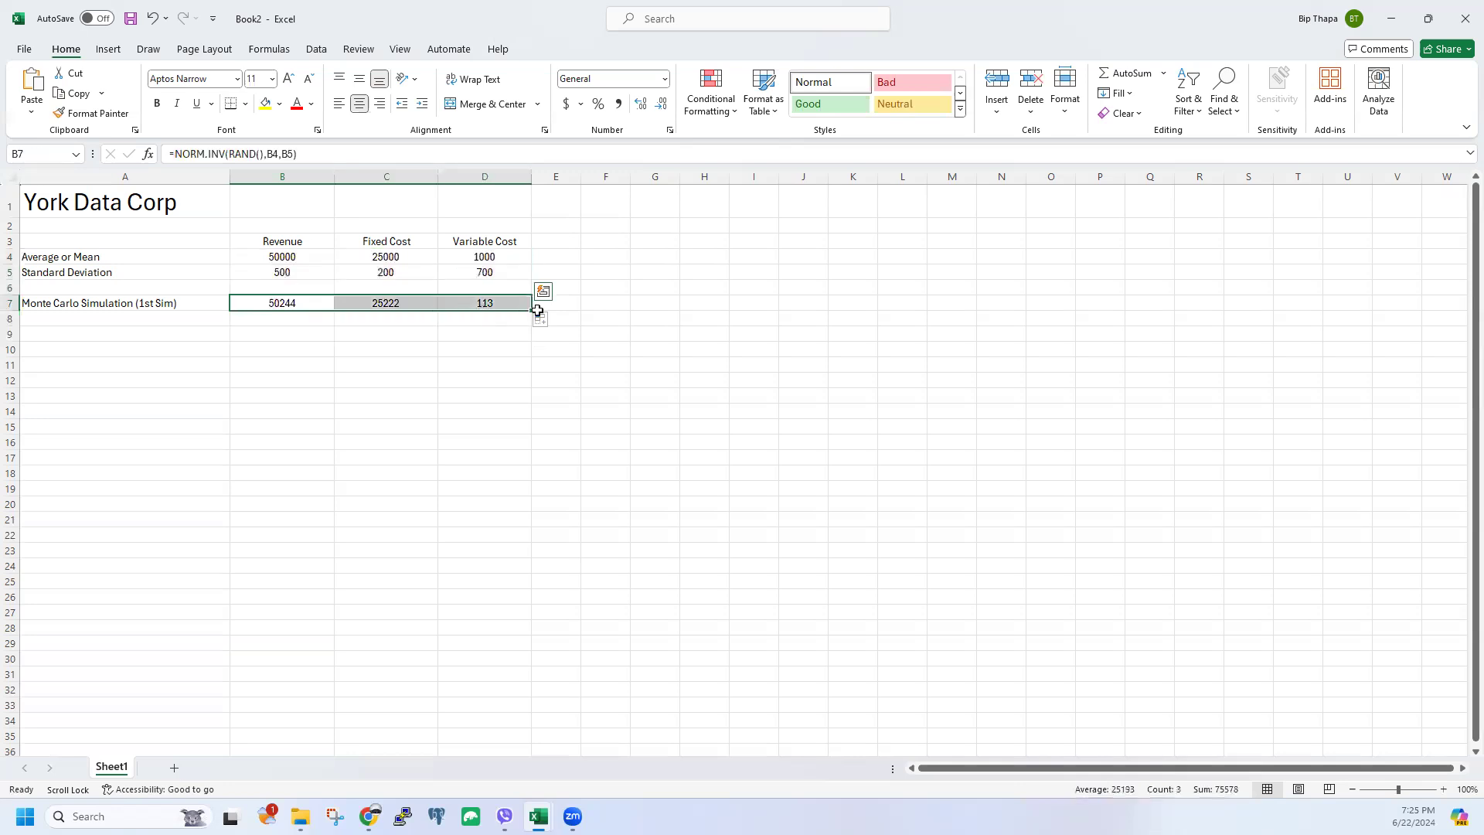
left_click(559, 302)
left_click(332, 149)
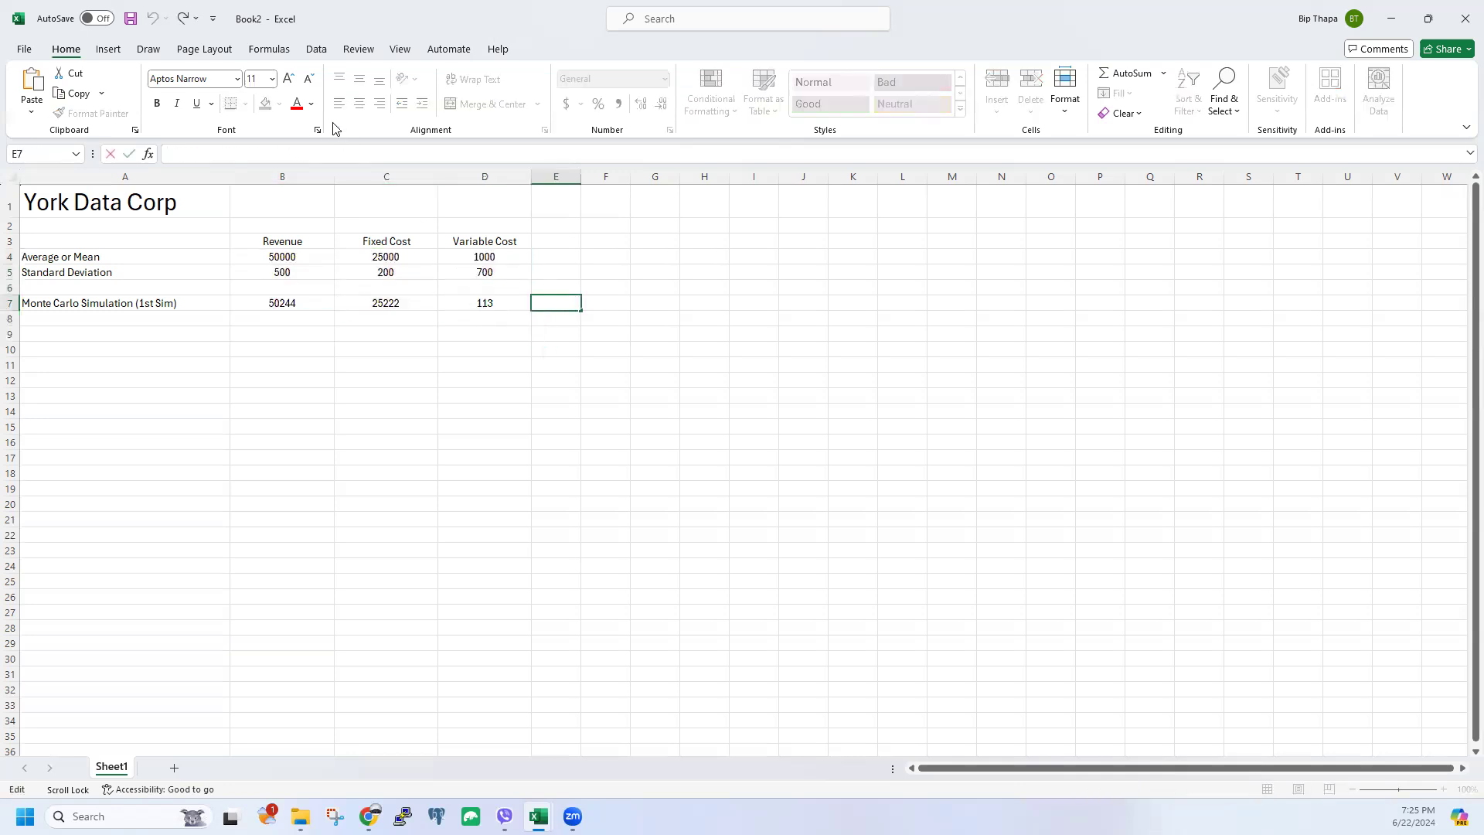
Step: Enter =B7-C7-D7 in E7 so the simulated profit (22702) is revenue minus both costs
type("=")
left_click(291, 305)
type("-")
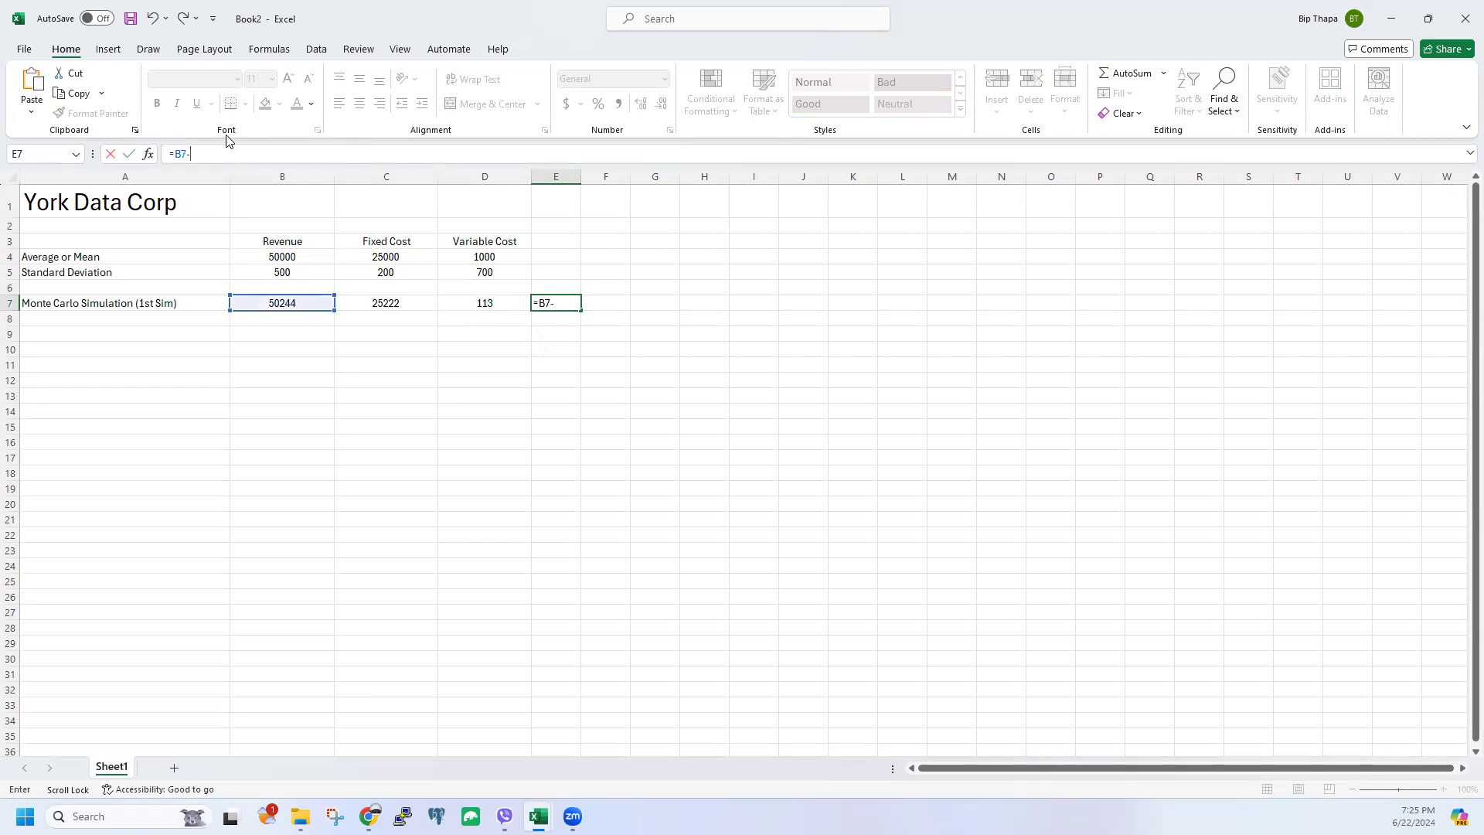
left_click(388, 305)
type("-")
left_click(487, 302)
key("Return")
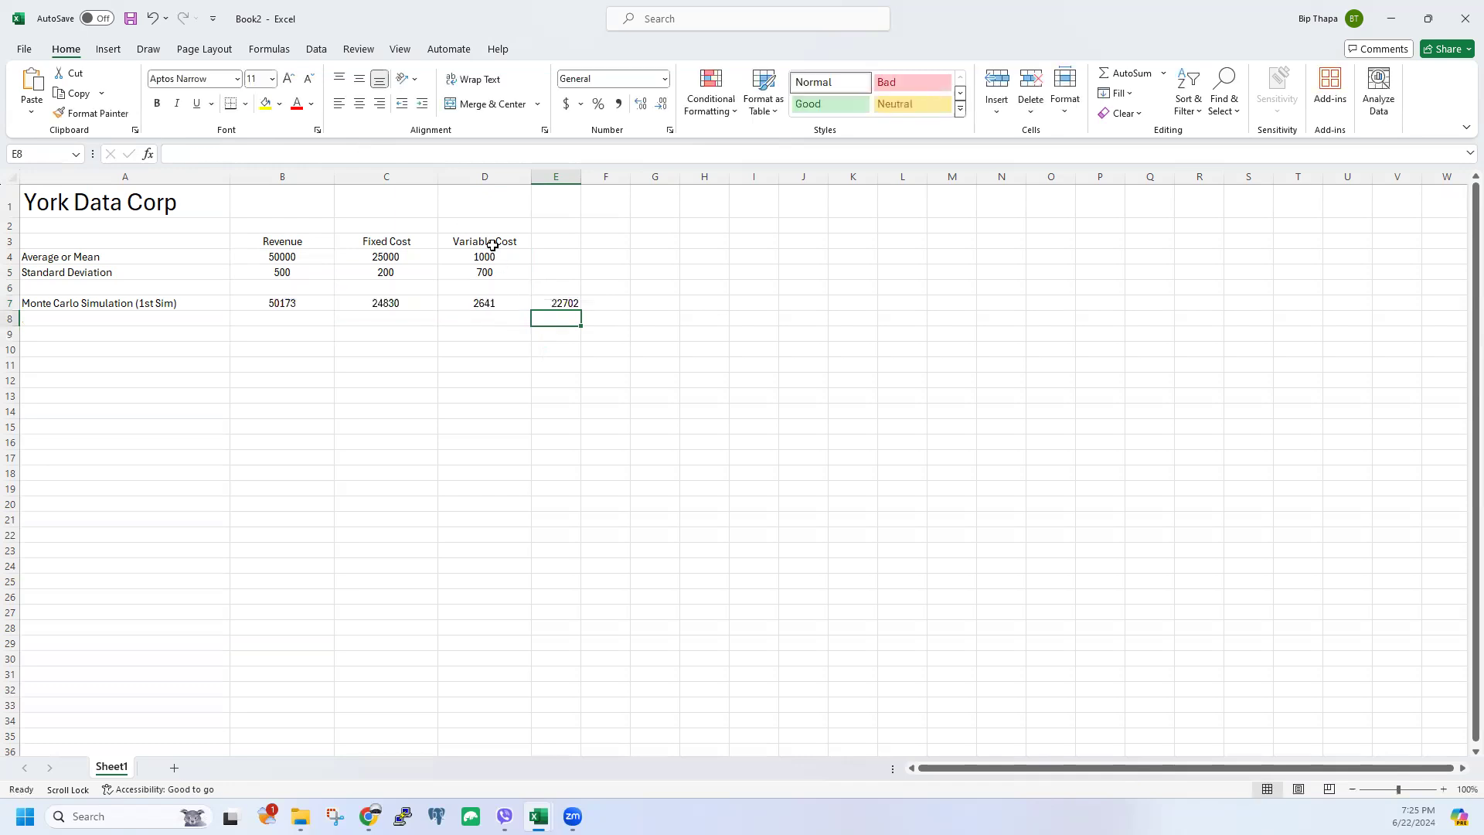
left_click(564, 303)
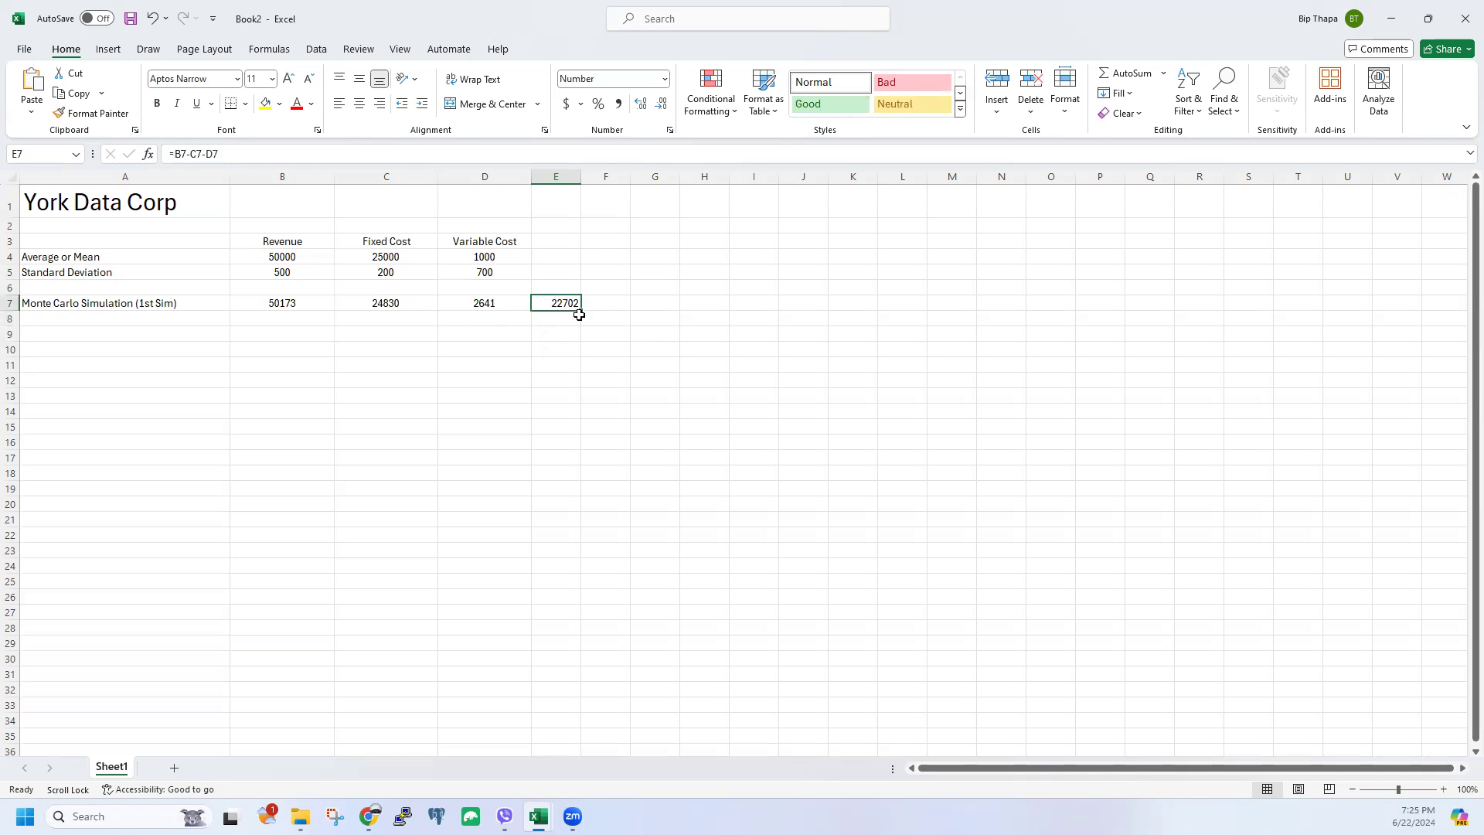
left_click(512, 333)
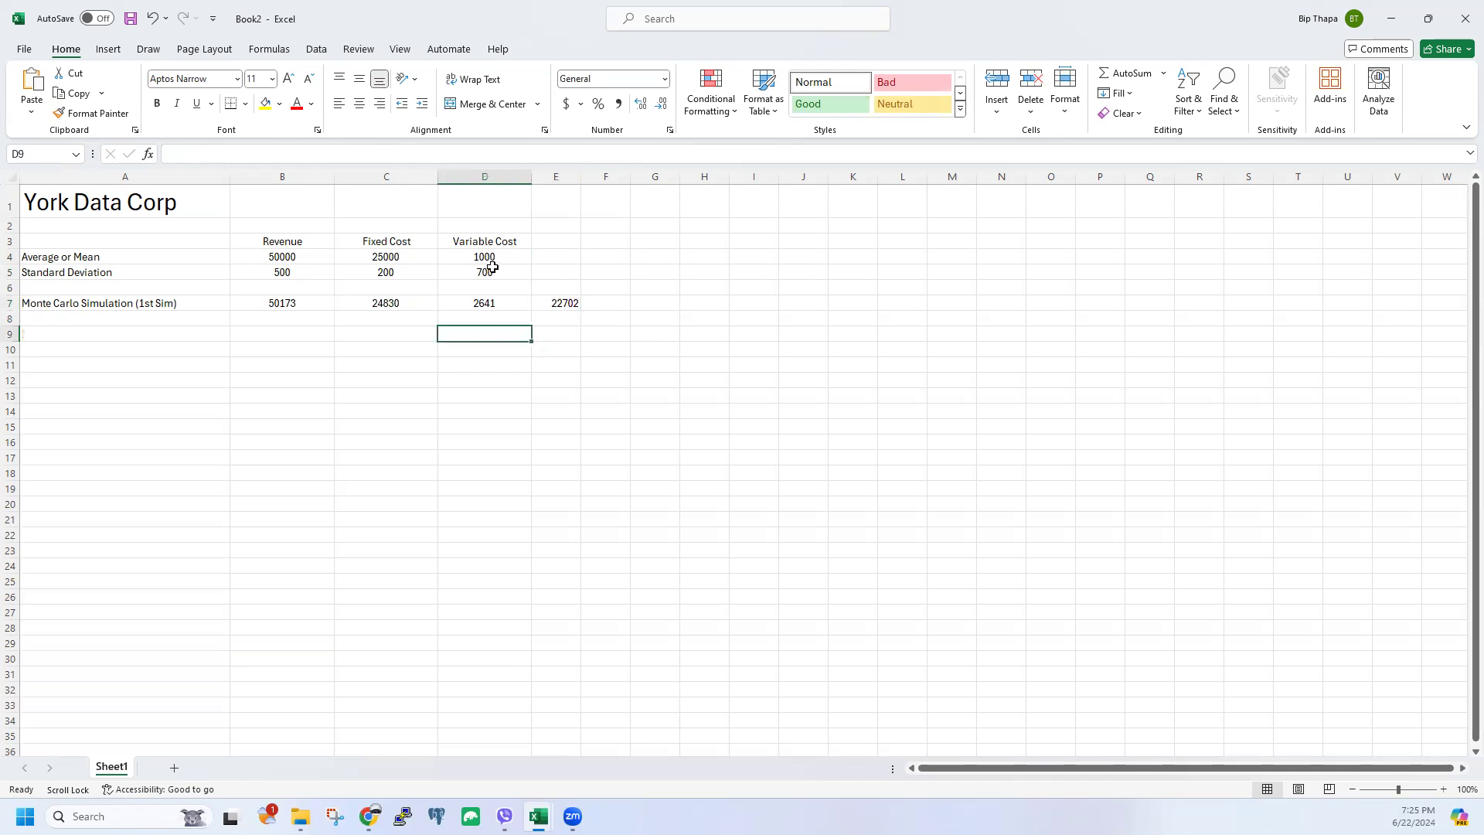
left_click_drag(101, 242, 514, 272)
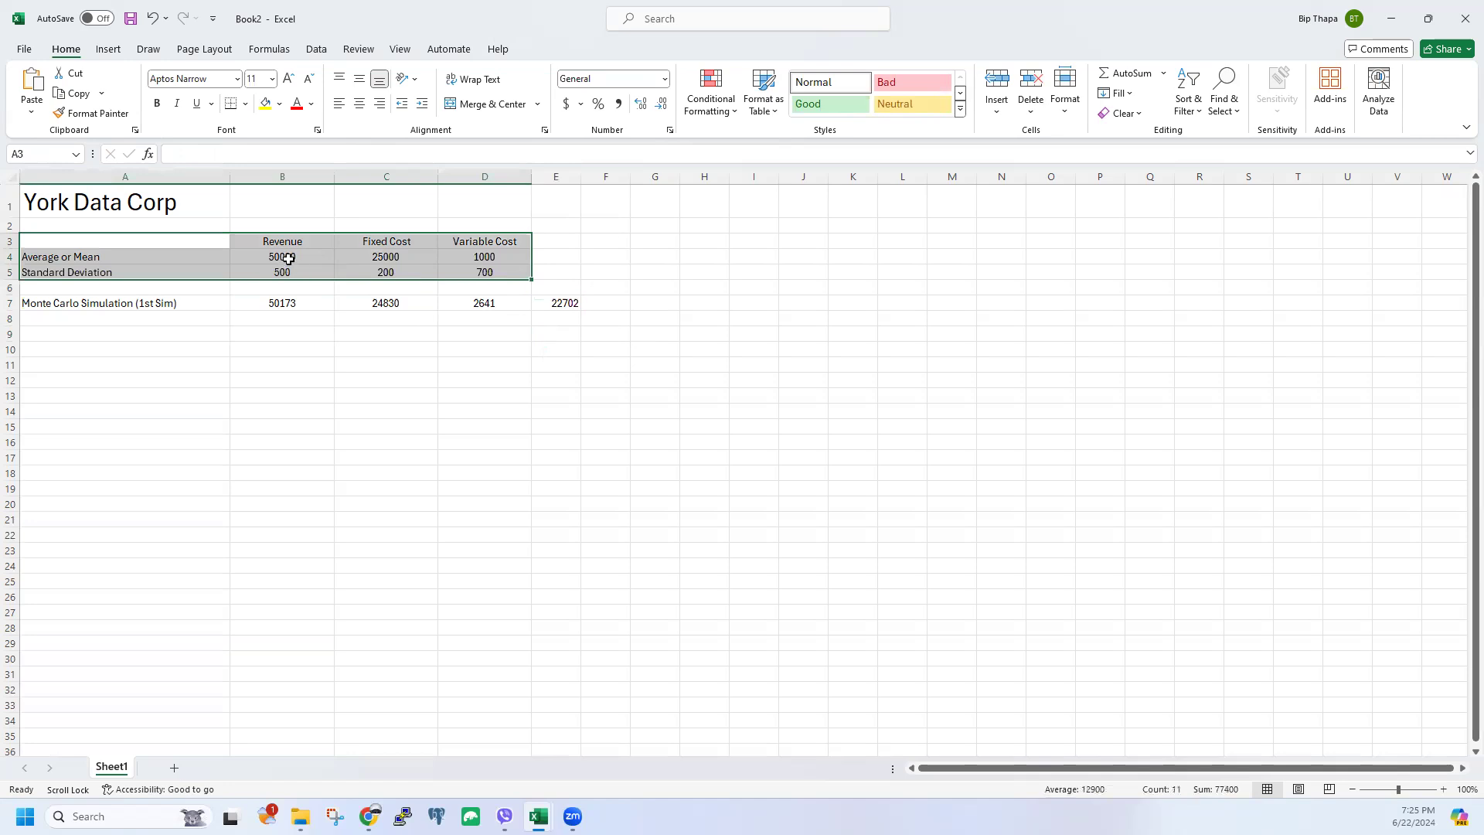
left_click(288, 259)
left_click(387, 245)
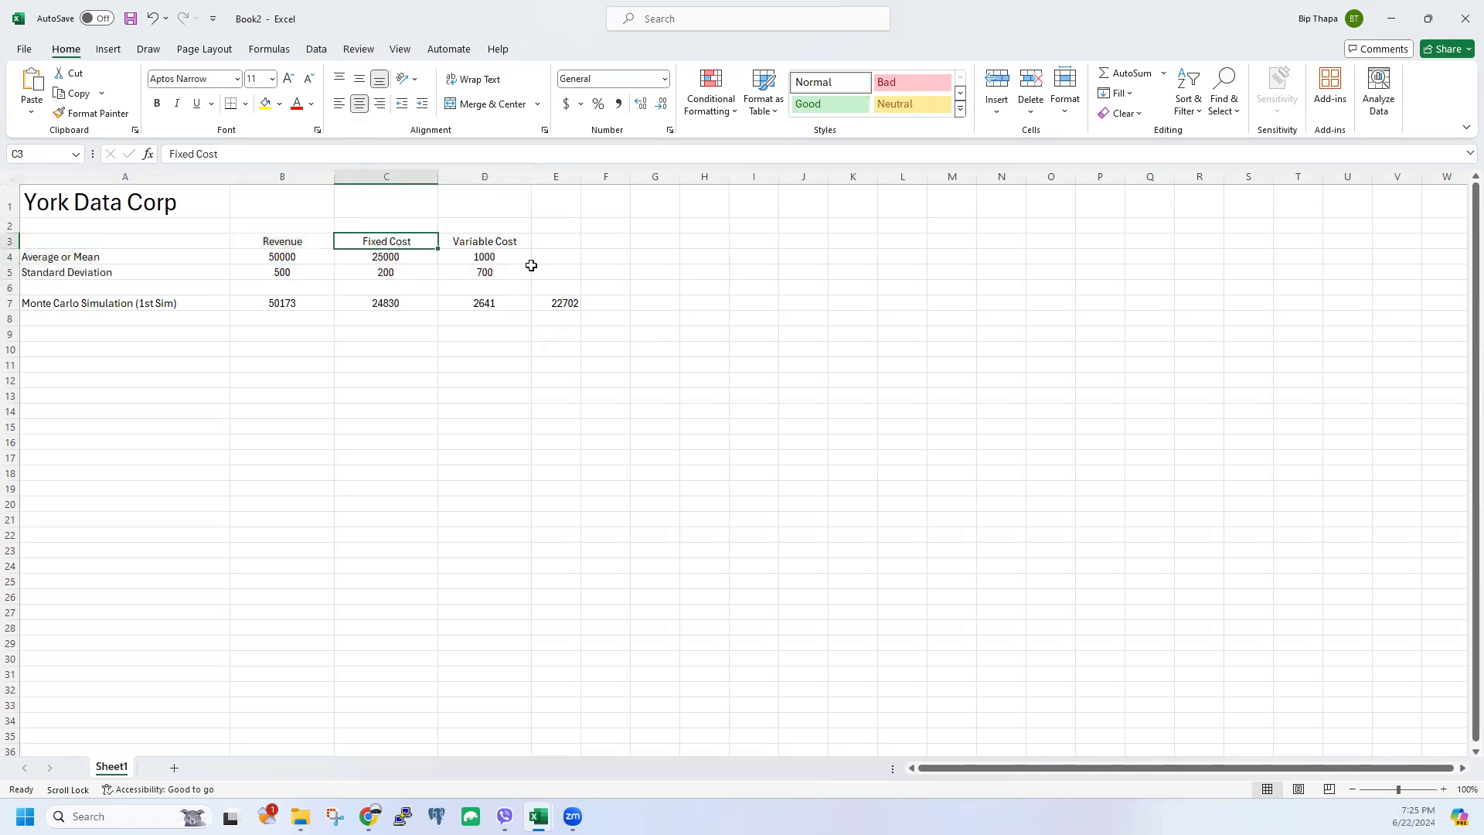
left_click(288, 274)
left_click_drag(440, 272, 476, 278)
left_click(344, 364)
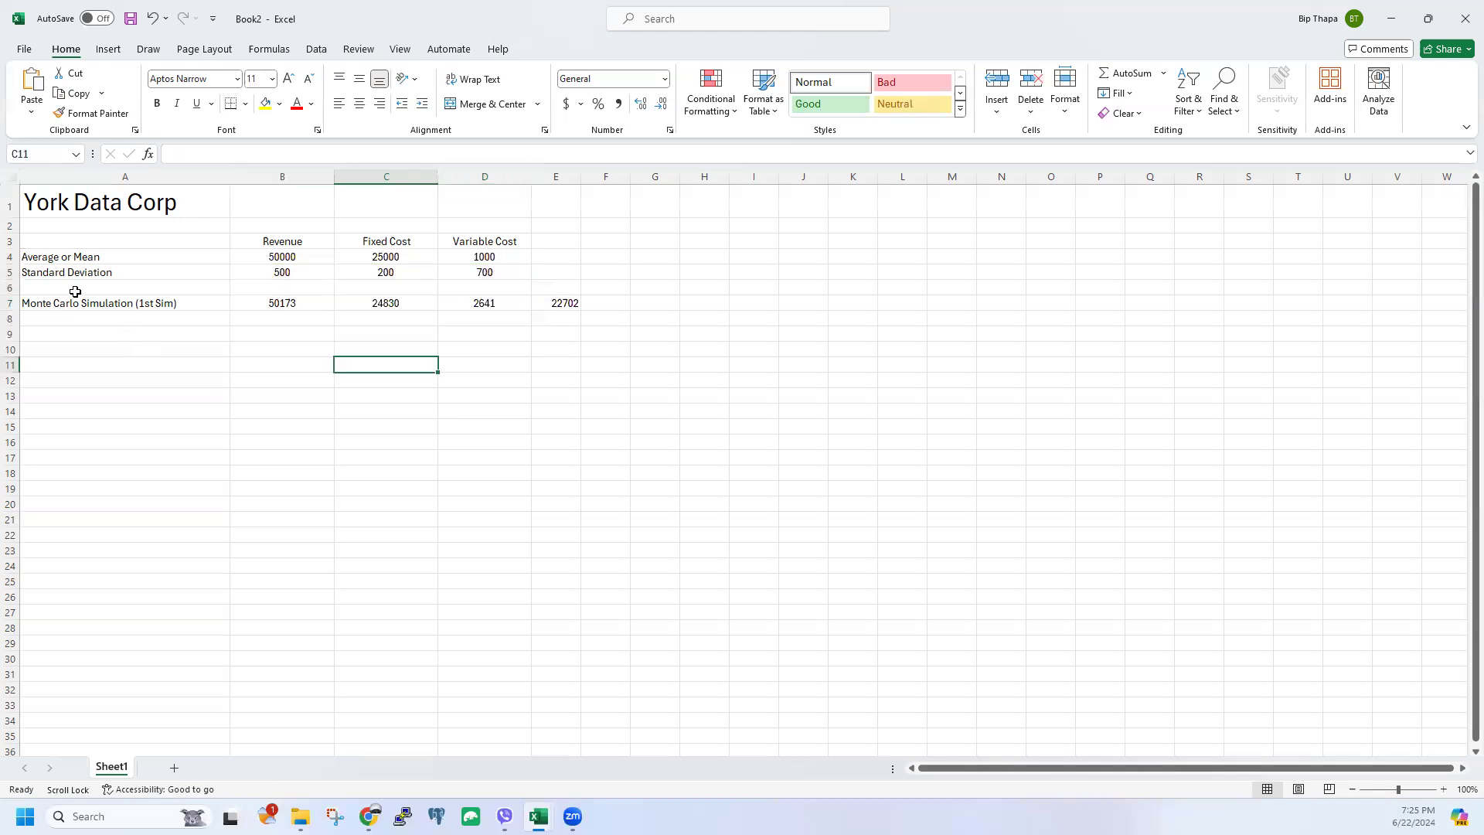
left_click(283, 262)
left_click(276, 303)
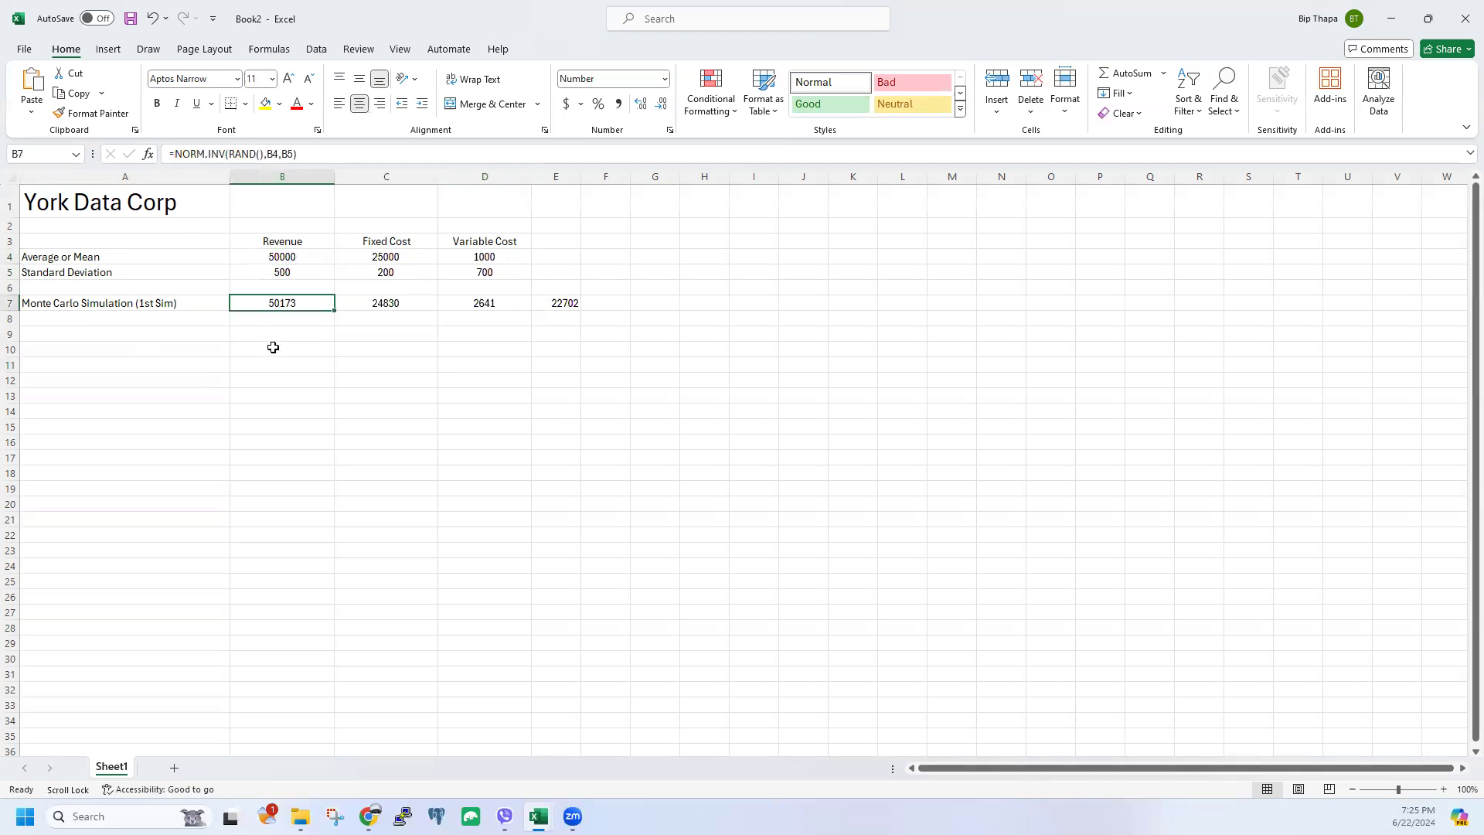
left_click(330, 394)
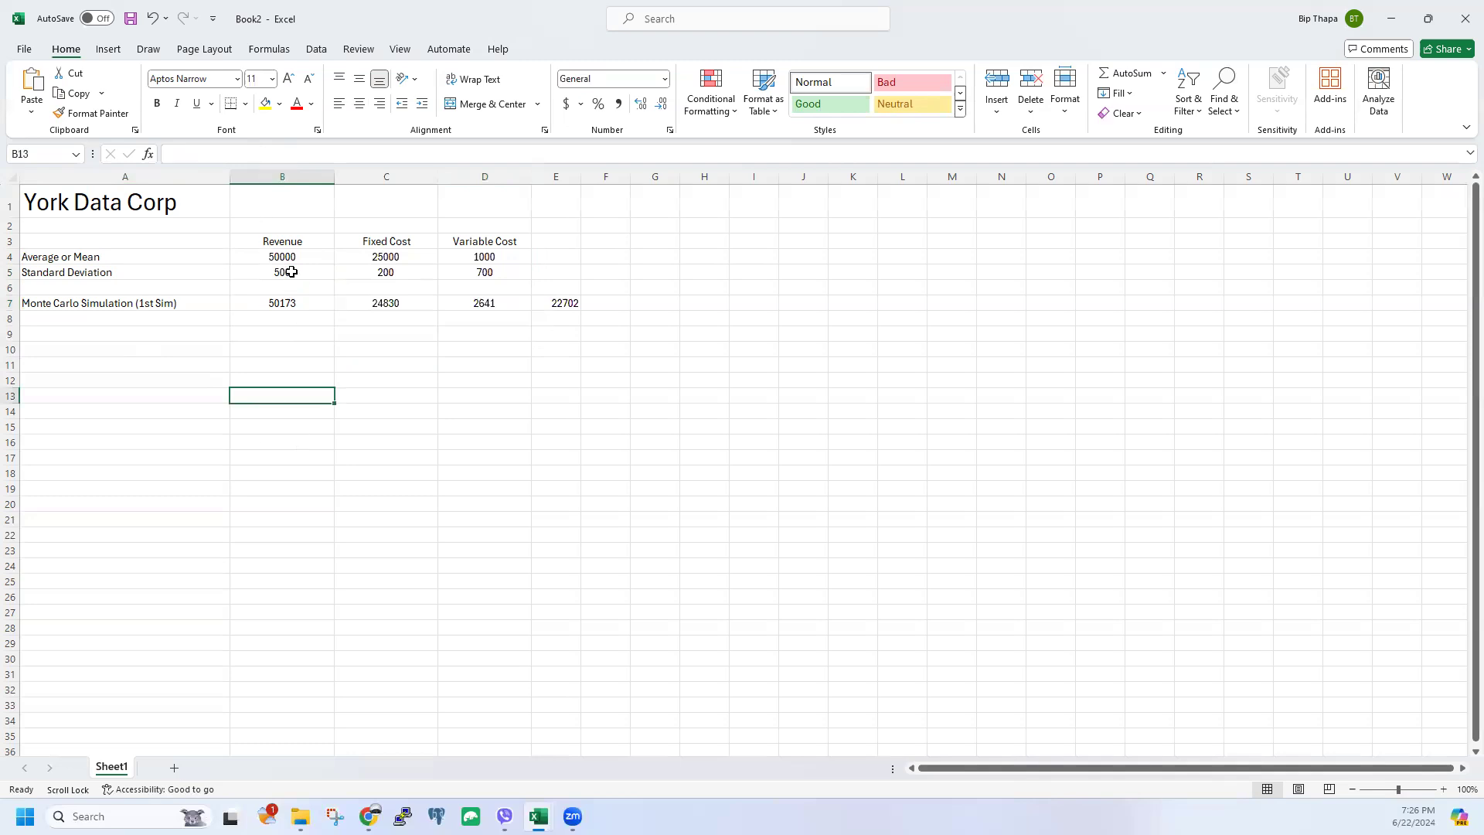
left_click_drag(290, 257, 285, 277)
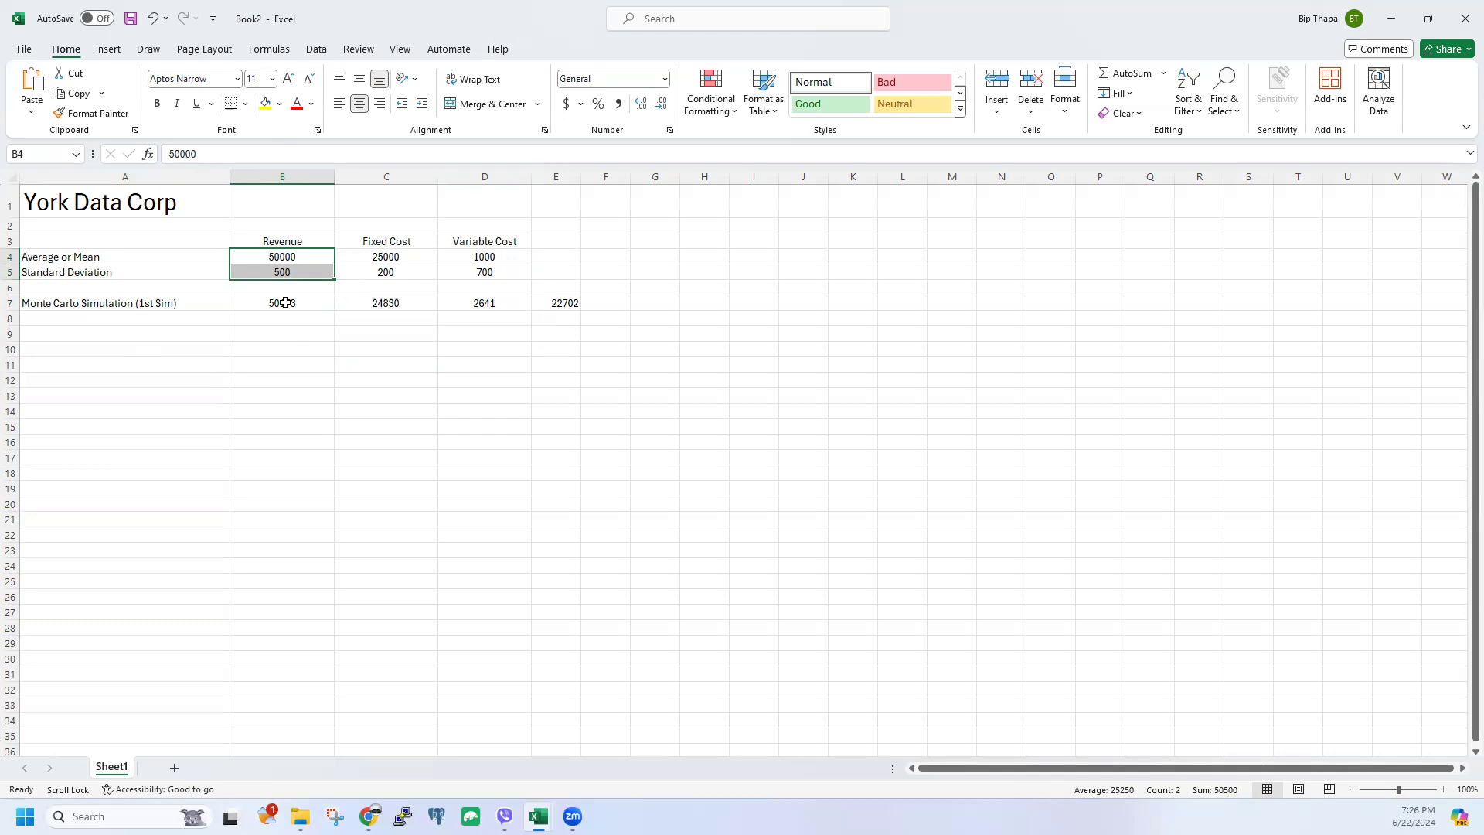
left_click(285, 303)
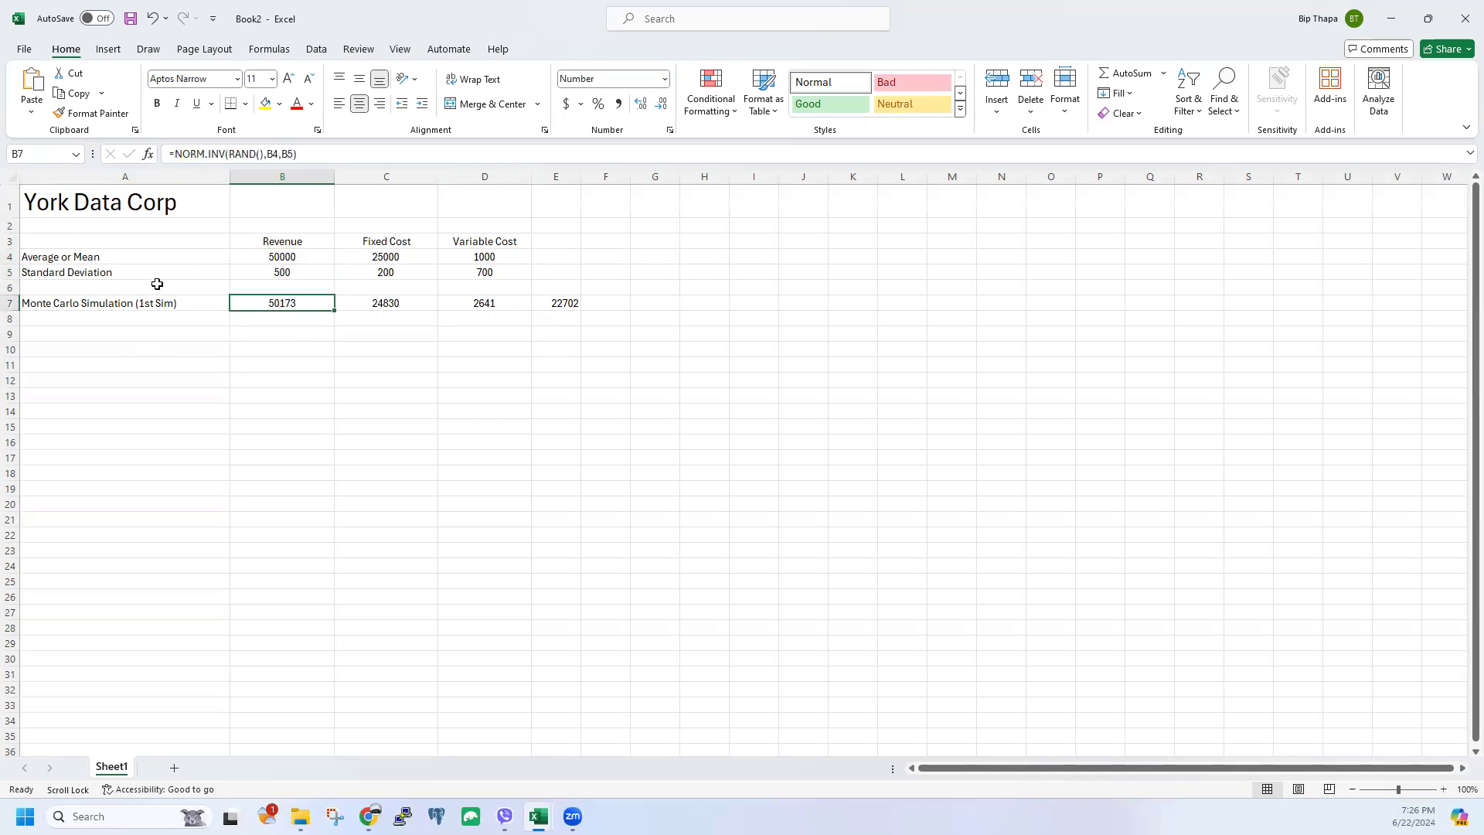
left_click(576, 303)
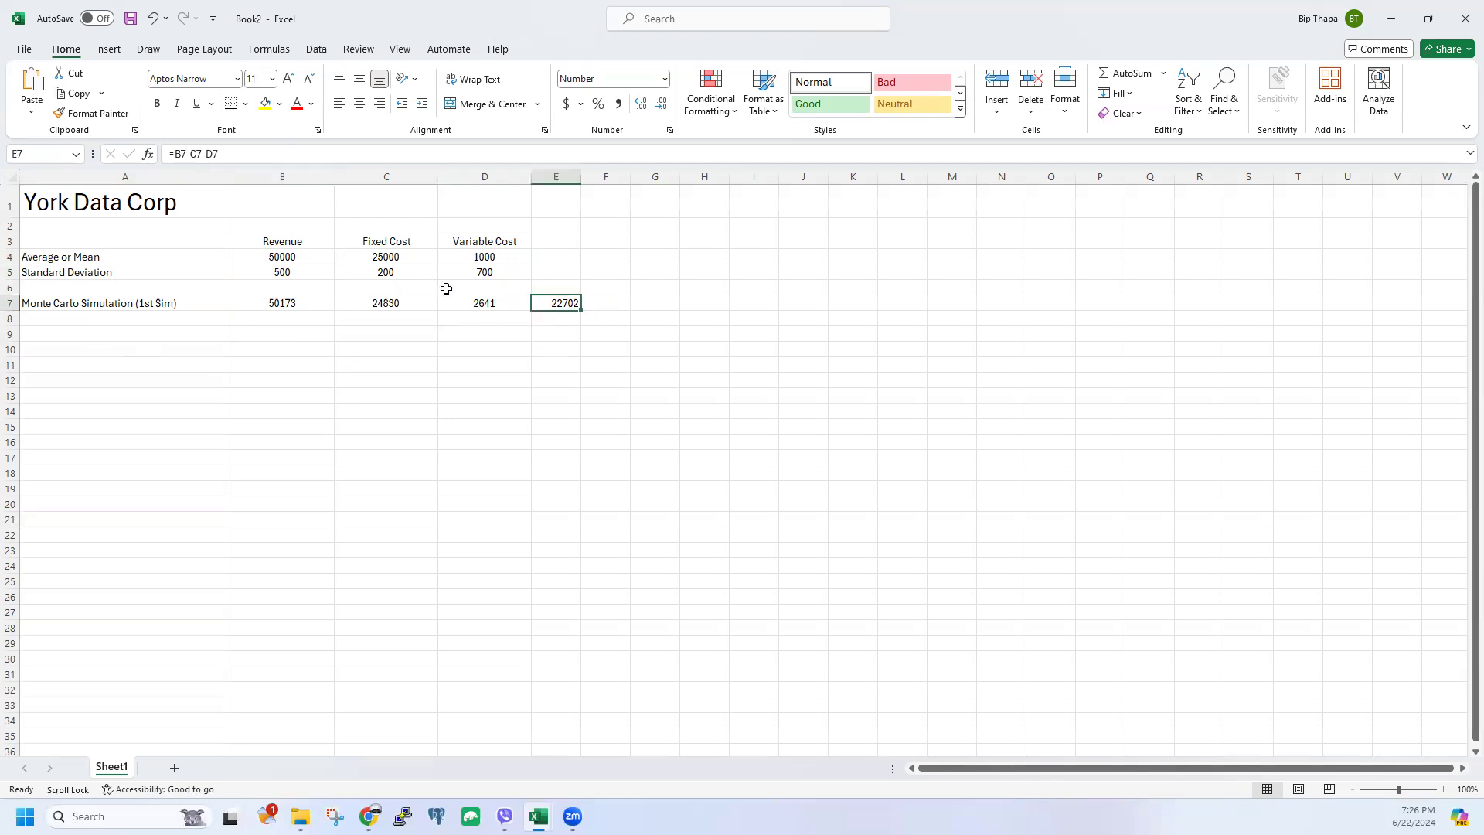
left_click_drag(275, 256, 403, 275)
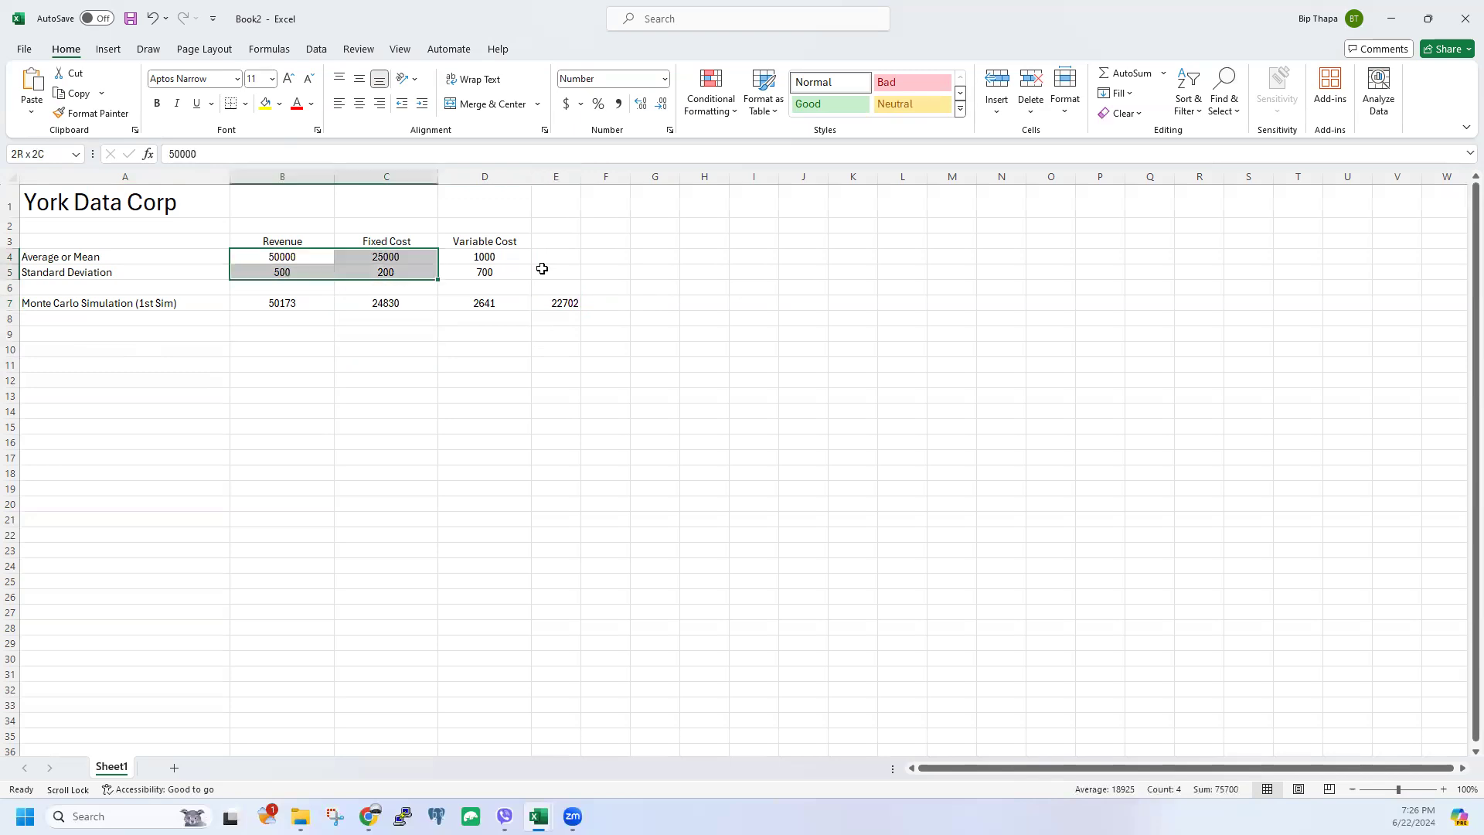
left_click_drag(542, 268, 542, 268)
left_click_drag(282, 301, 569, 308)
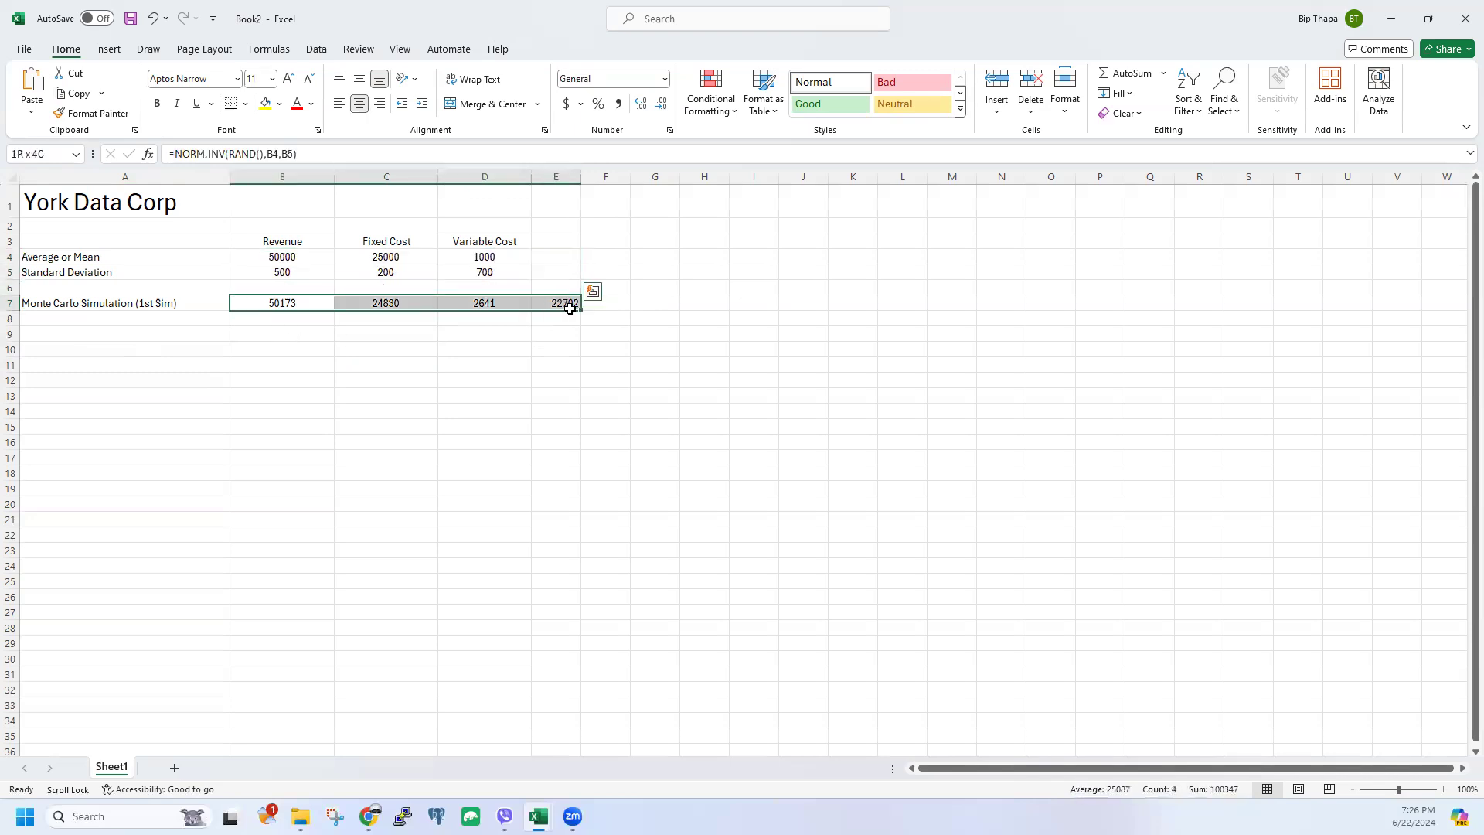
left_click(95, 305)
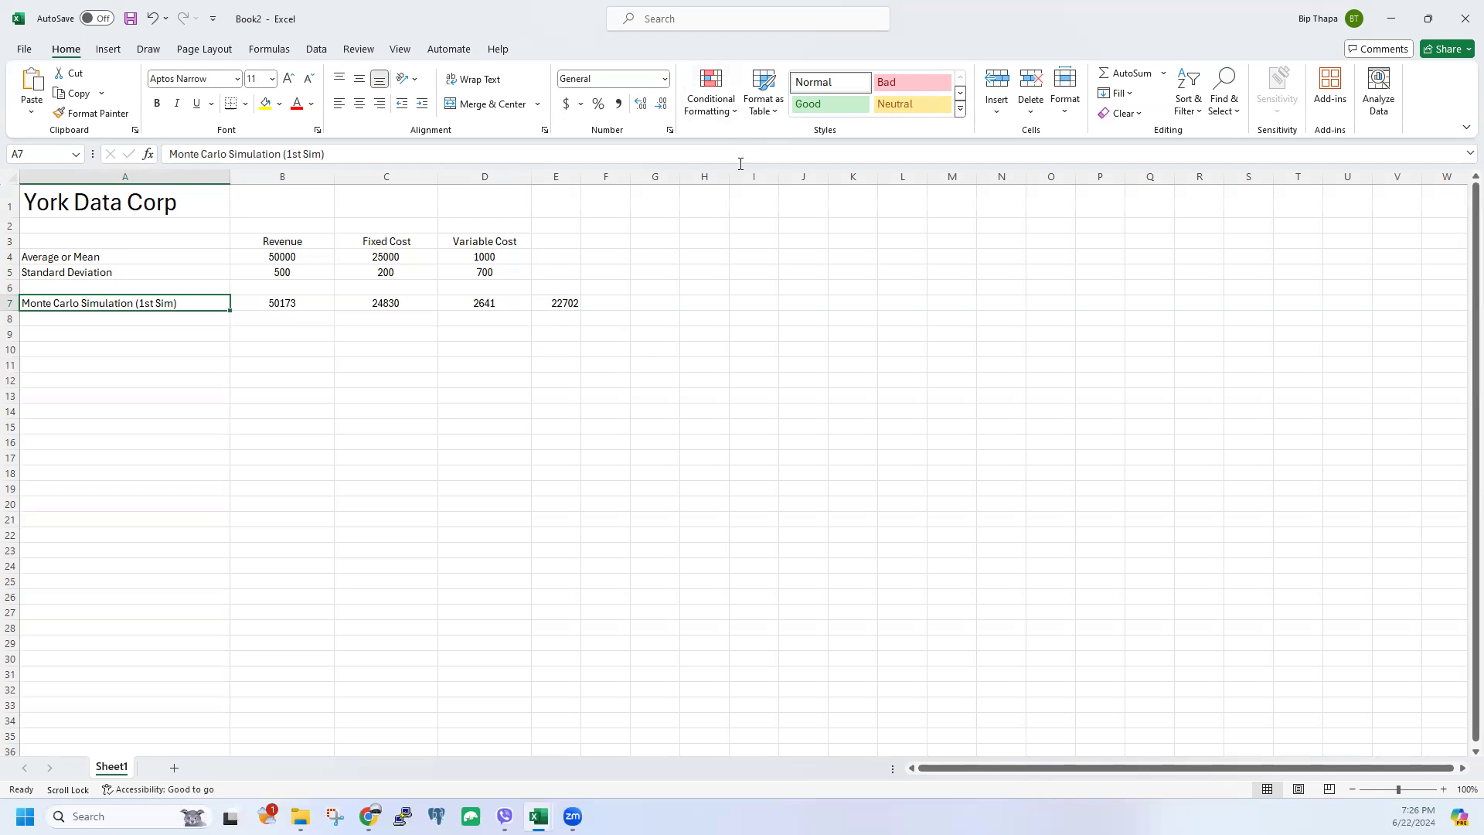
left_click(710, 202)
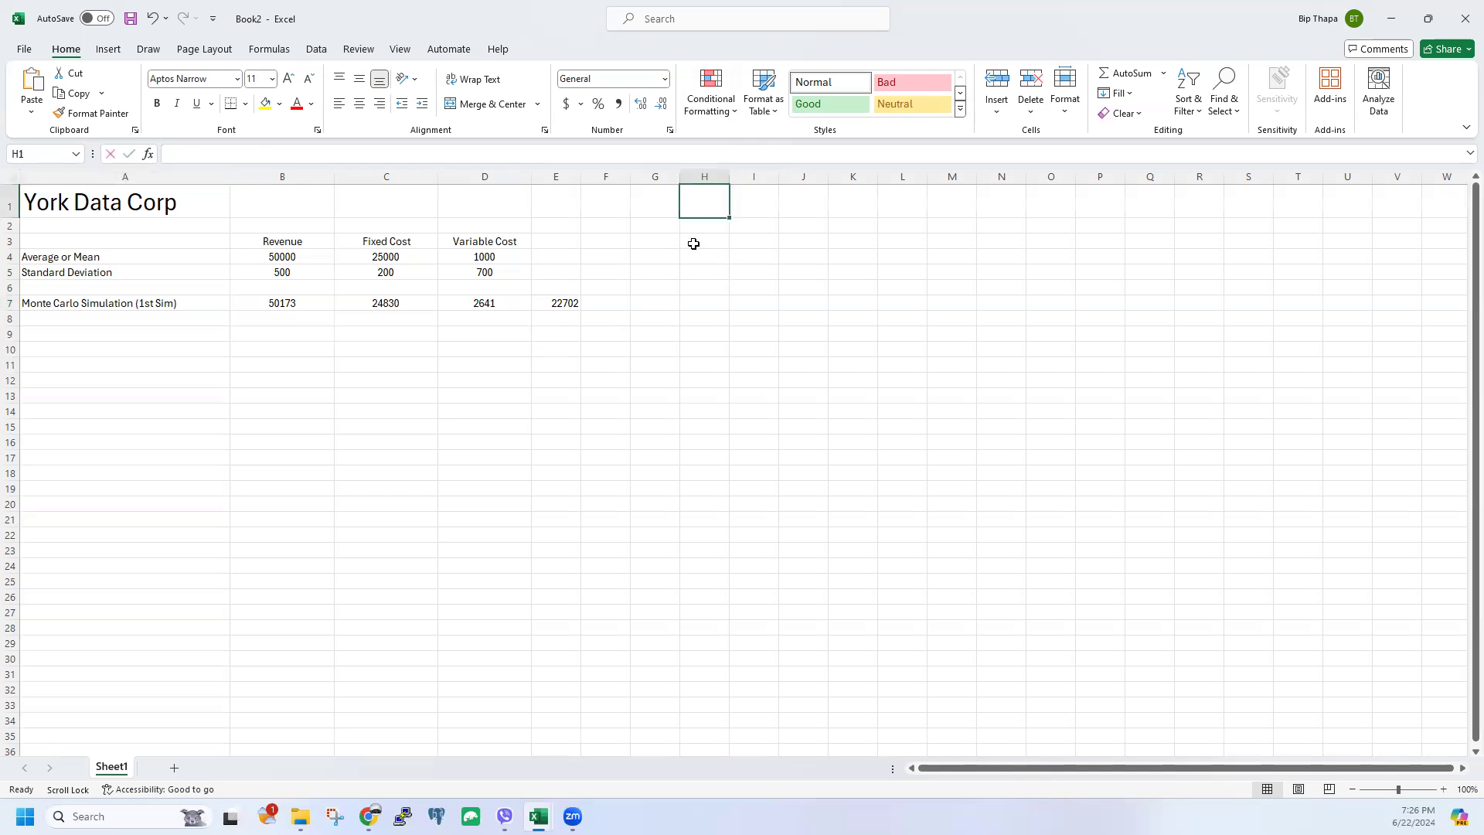
Step: Add the 'Simulation Trials' heading in H1, widen column H, and enter trials 1 and 2
type("Simulation Trials")
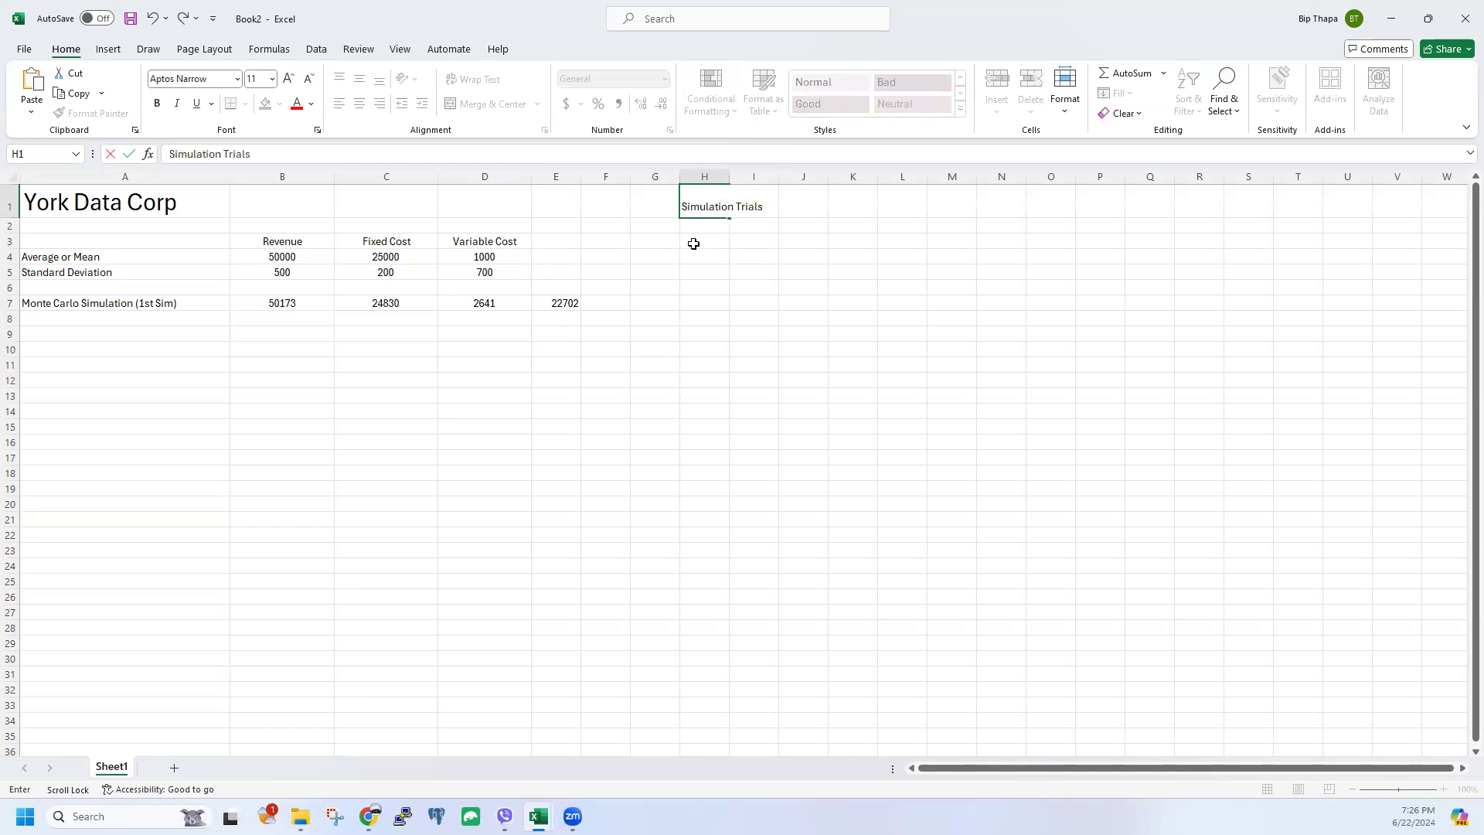
left_click(752, 252)
left_click_drag(729, 176, 864, 186)
left_click(746, 221)
type("1")
key("Return")
type("2")
left_click(793, 271)
Step: Fill the trial series down and delete the extras so H2:H11 lists 1 through 10
left_click(819, 226)
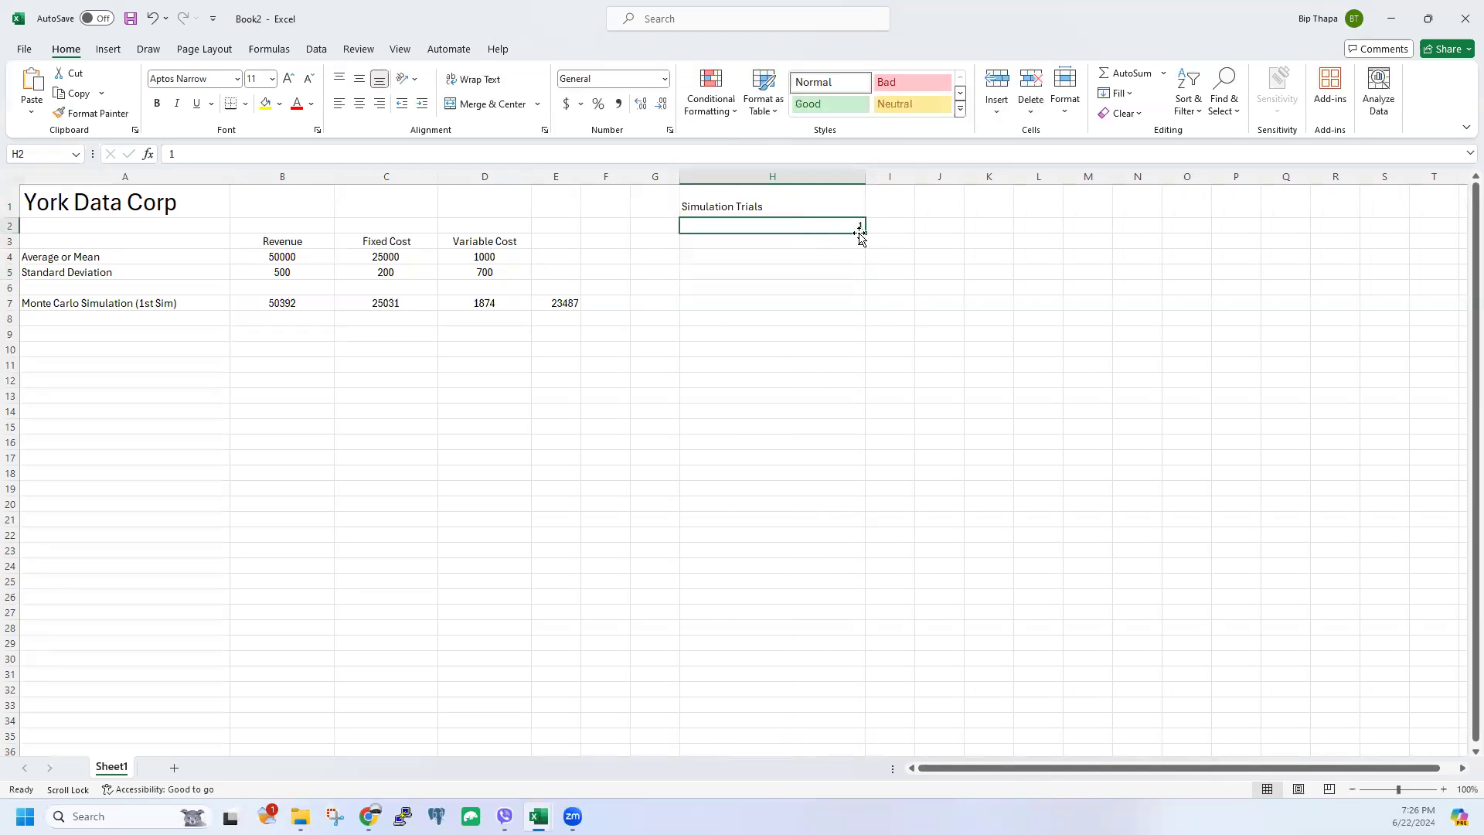
left_click_drag(864, 233, 855, 404)
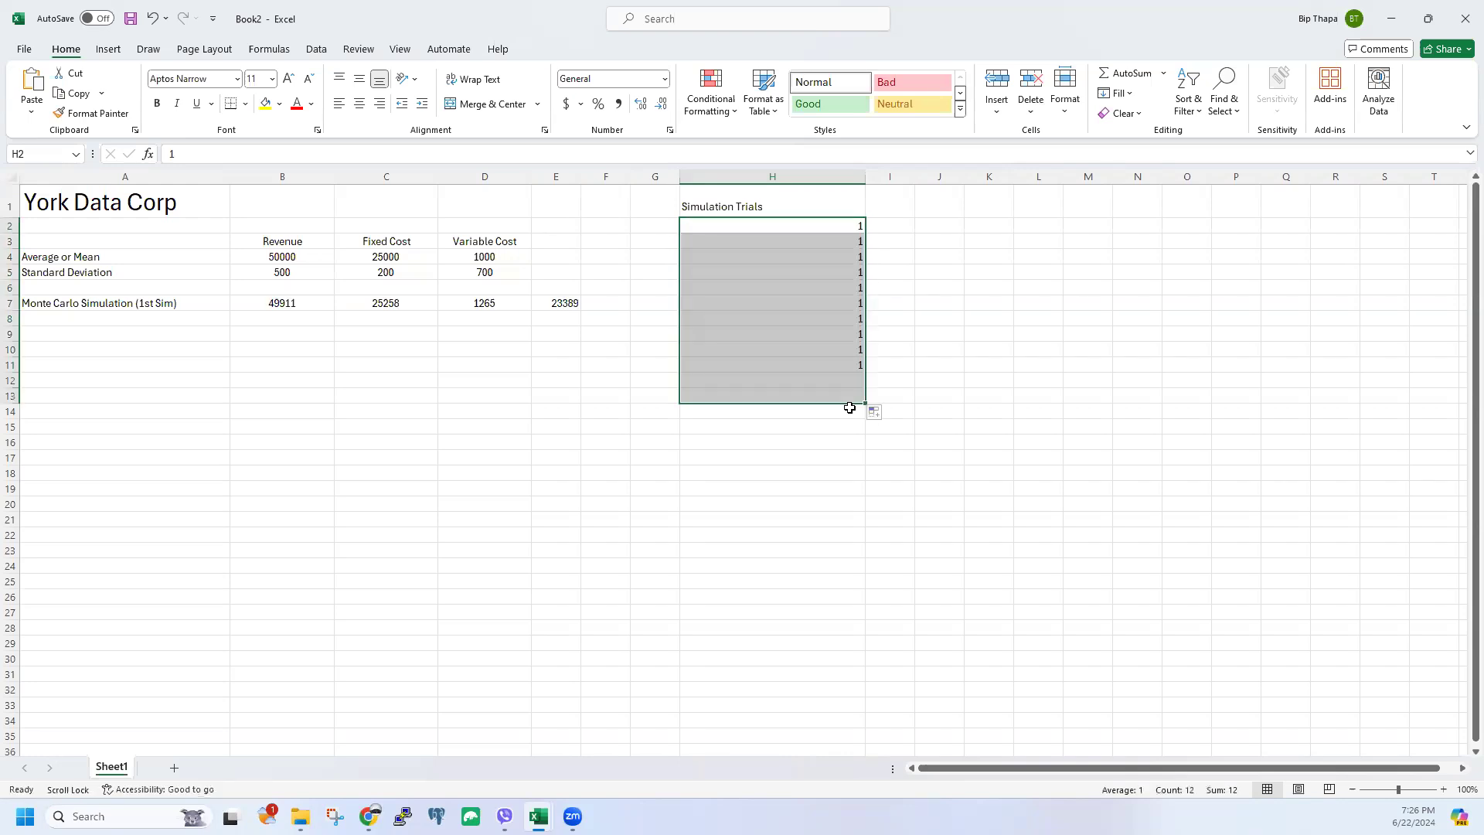
left_click(855, 233)
left_click(855, 240)
type("3")
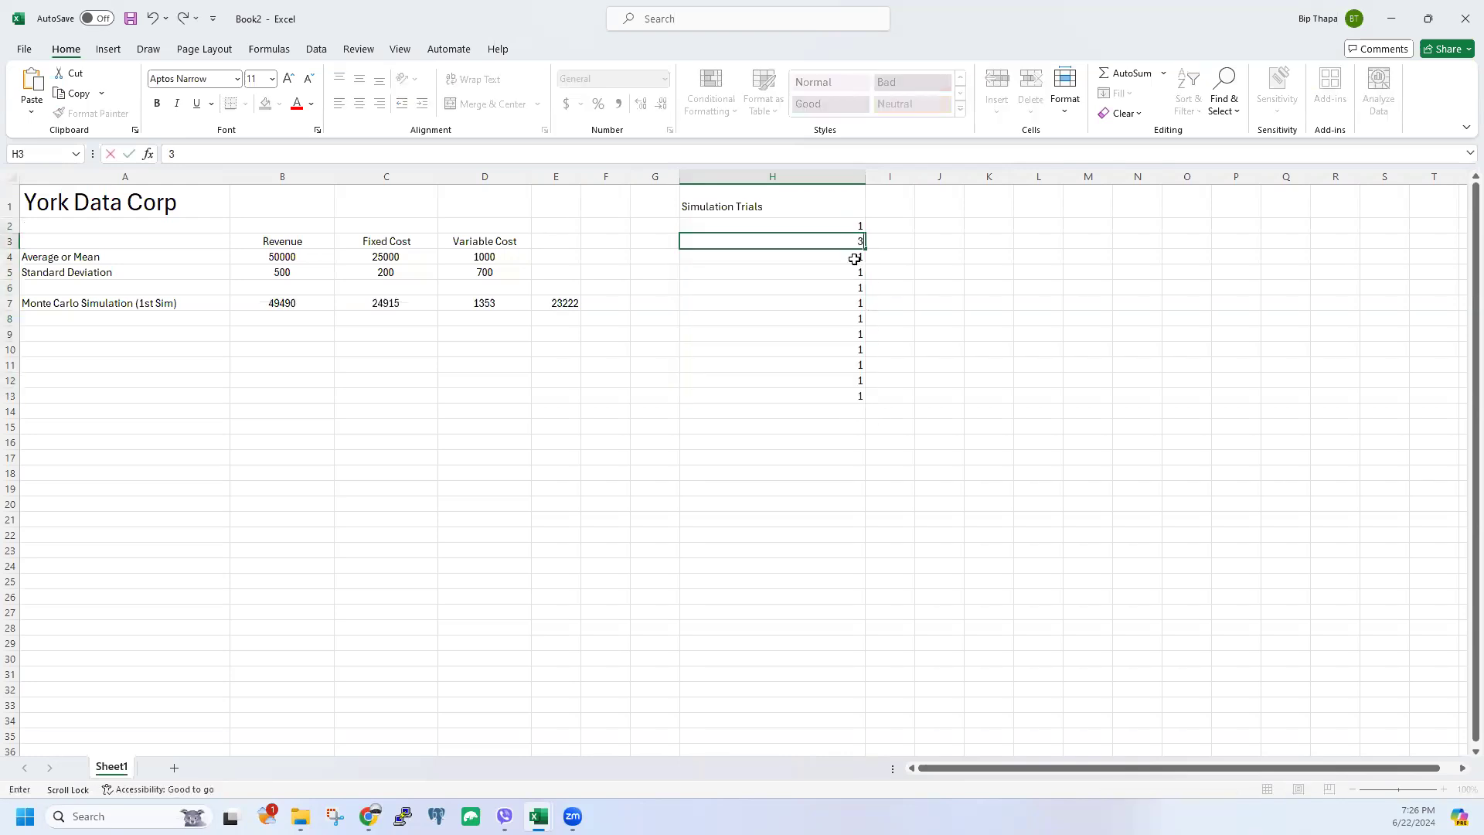
key("BackSpace")
type("2")
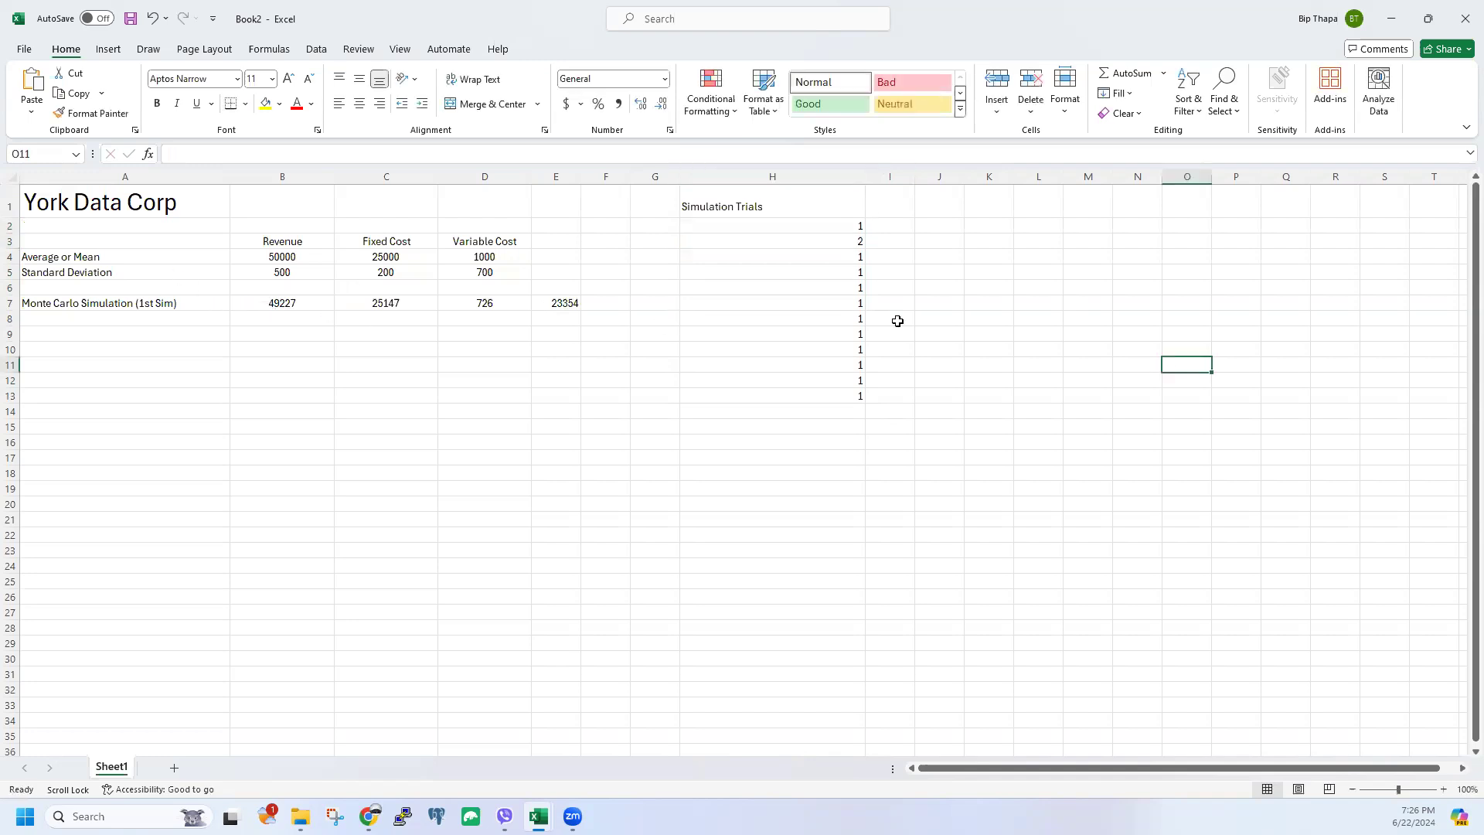
left_click_drag(851, 221, 861, 396)
left_click(933, 299)
key("Delete")
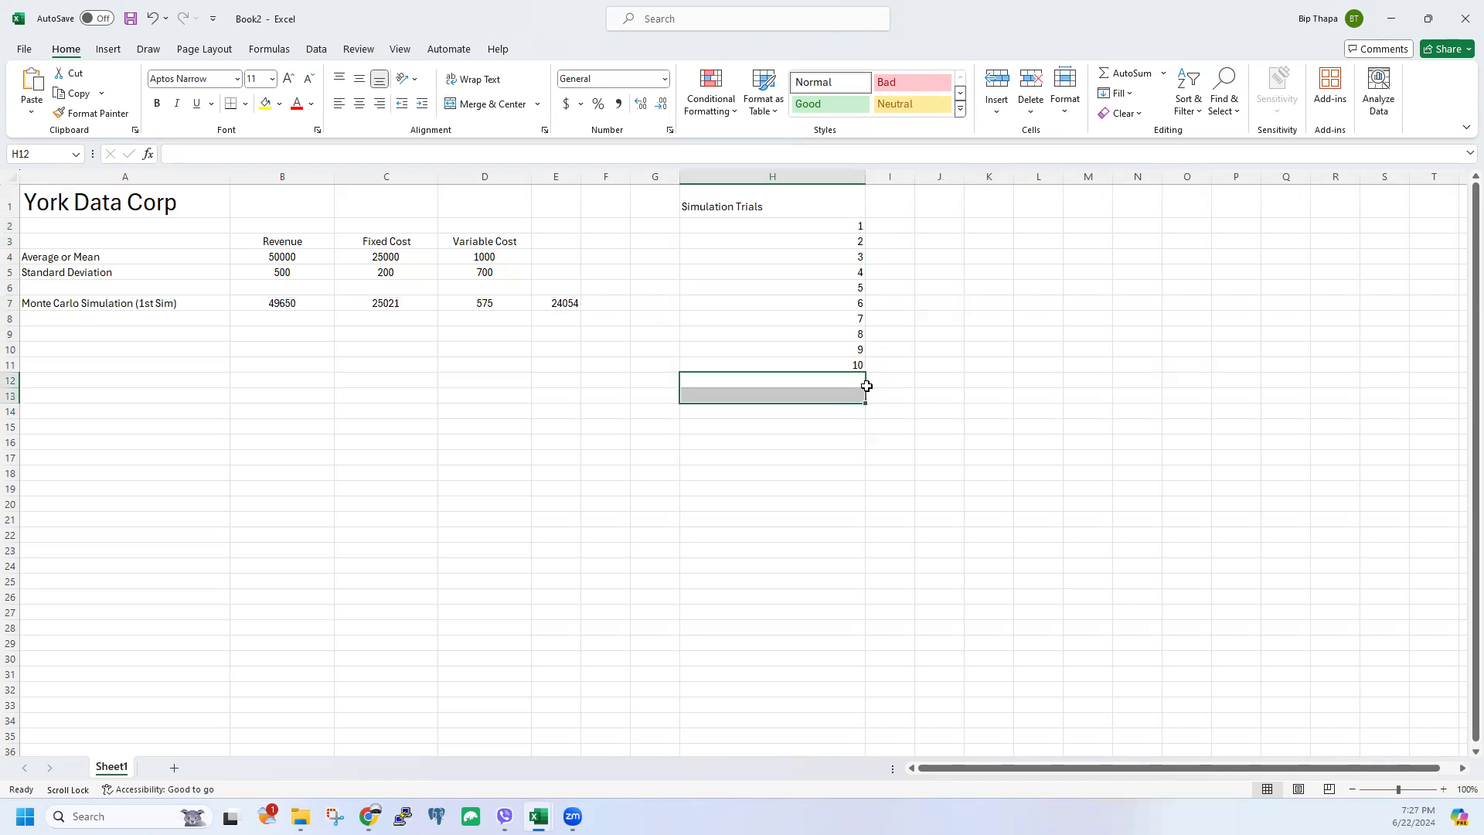
Step: Centre the Simulation Trials heading and trial numbers 1–10
left_click_drag(743, 207, 749, 358)
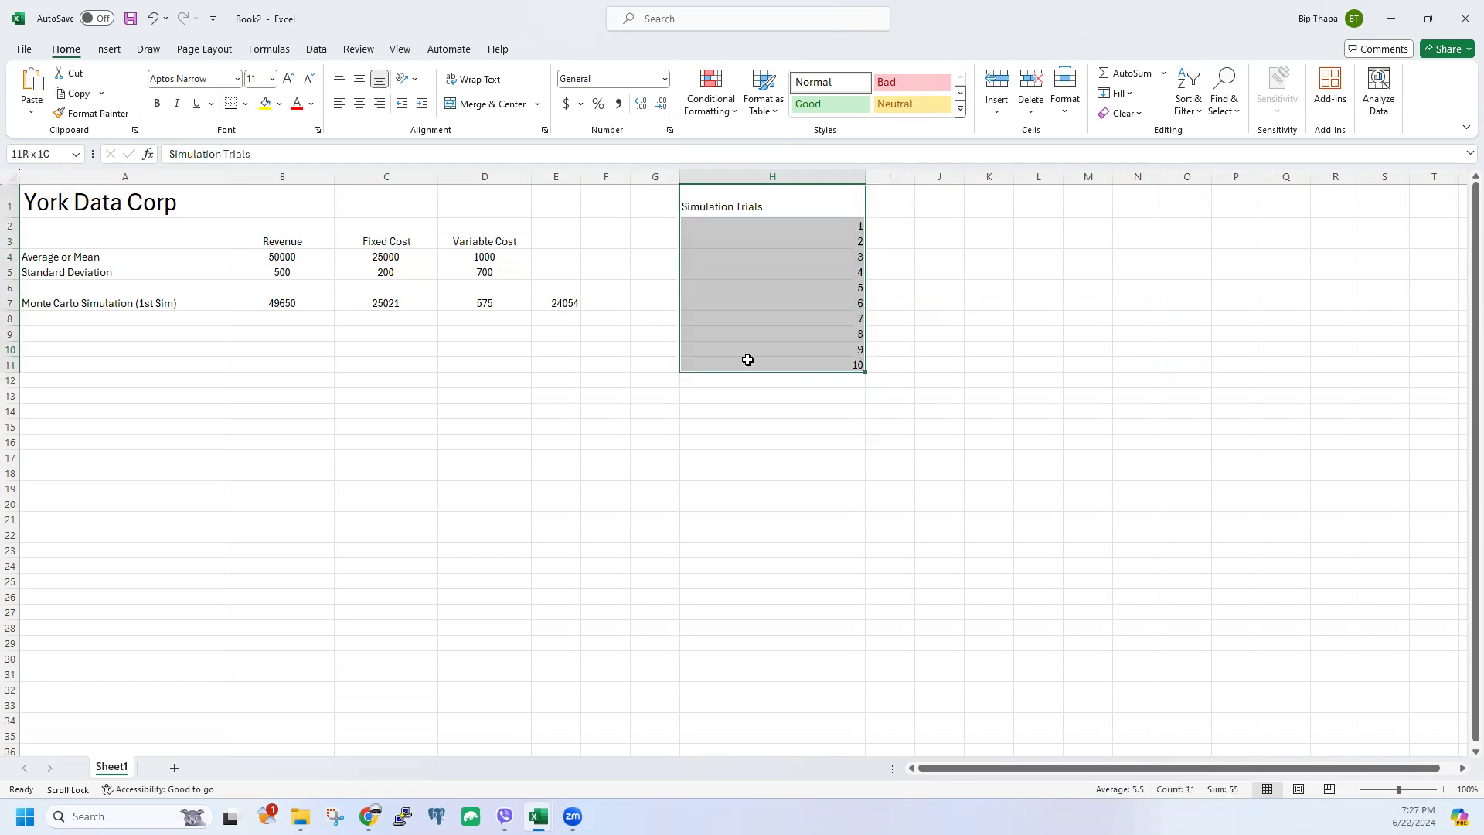
left_click(359, 102)
left_click(854, 257)
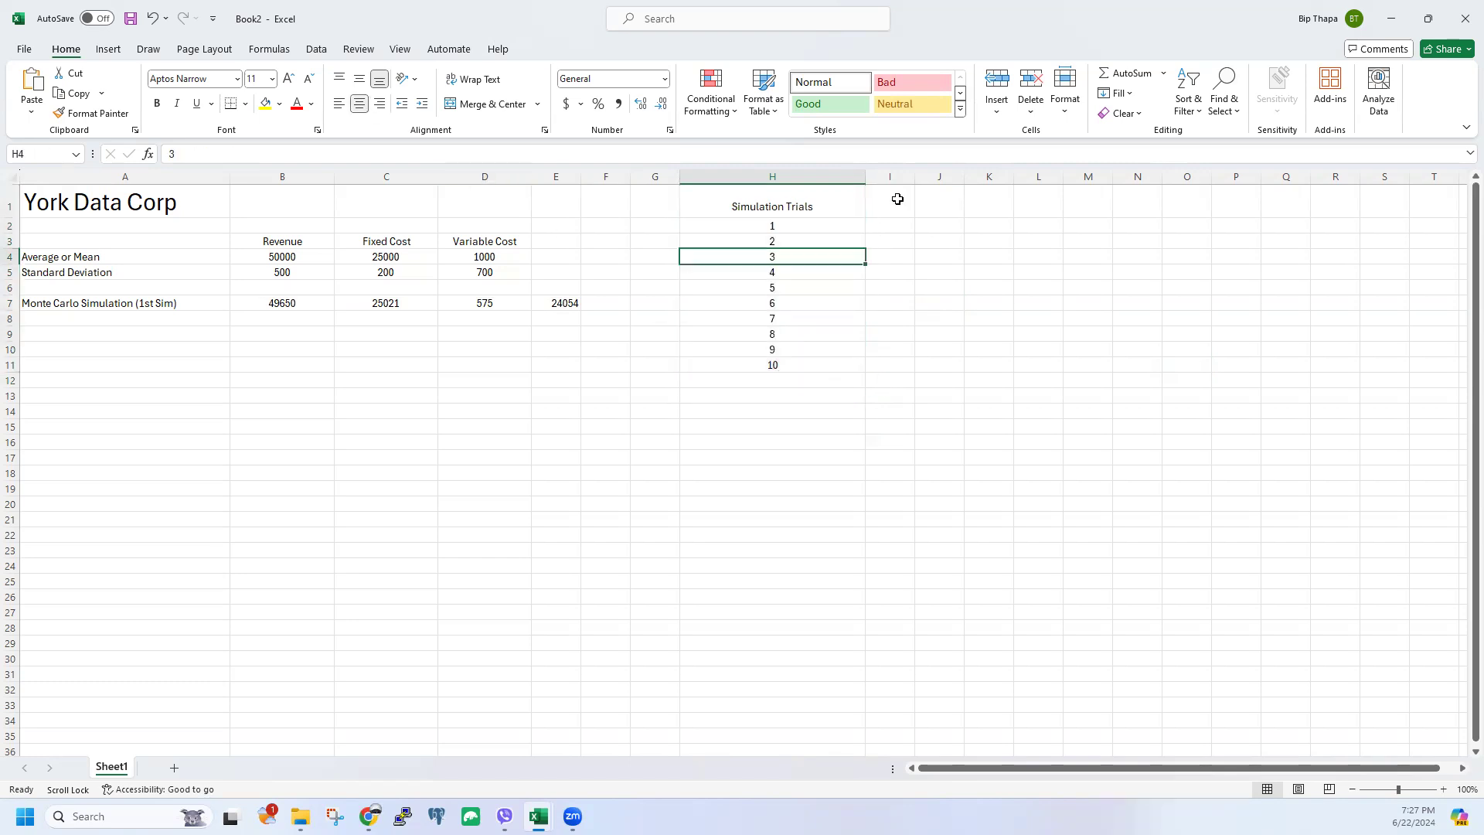
Step: Widen column I and link I2 to the simulated profit with =E7
left_click_drag(912, 180, 956, 180)
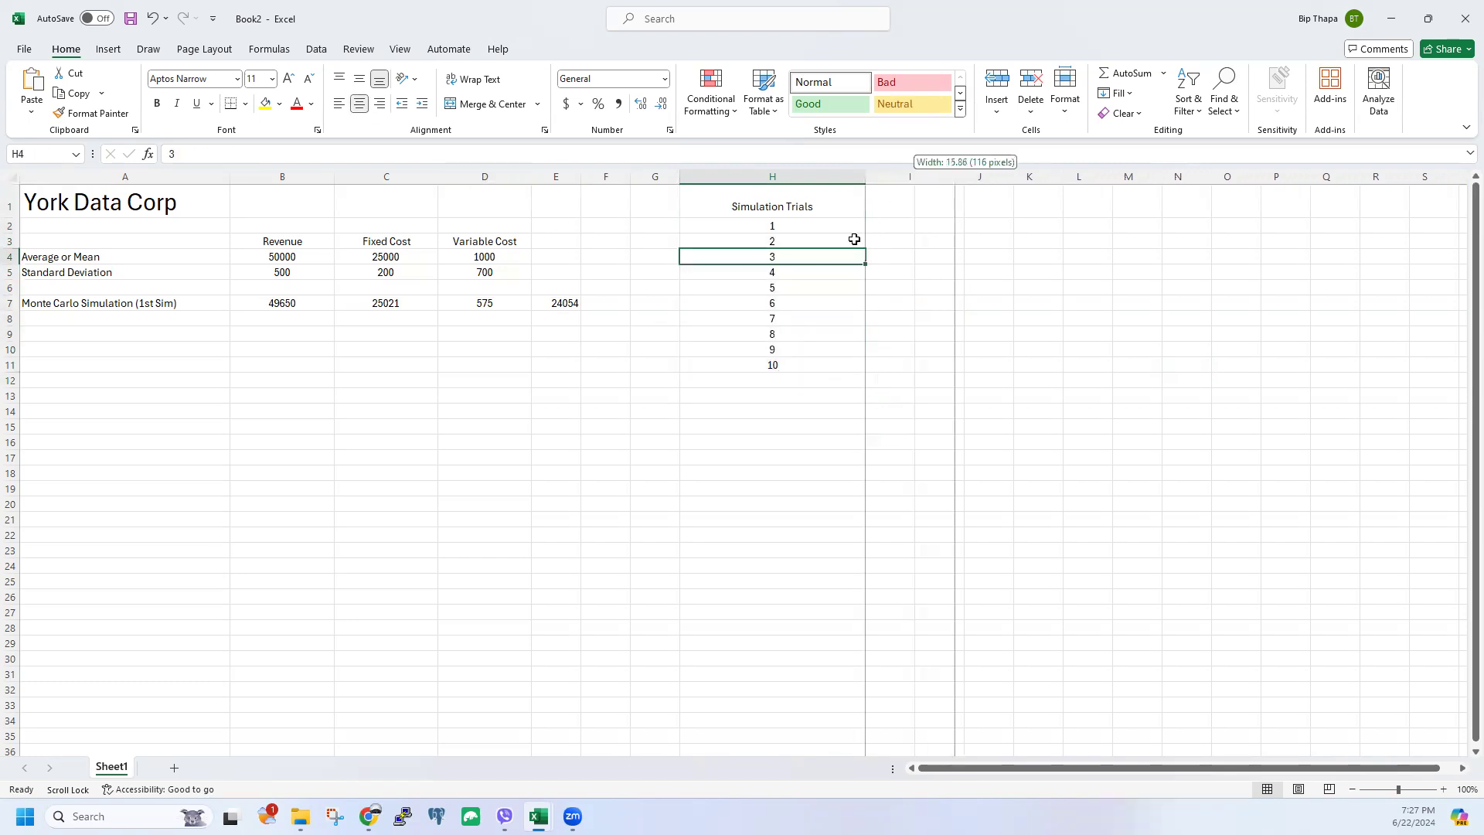
left_click(558, 303)
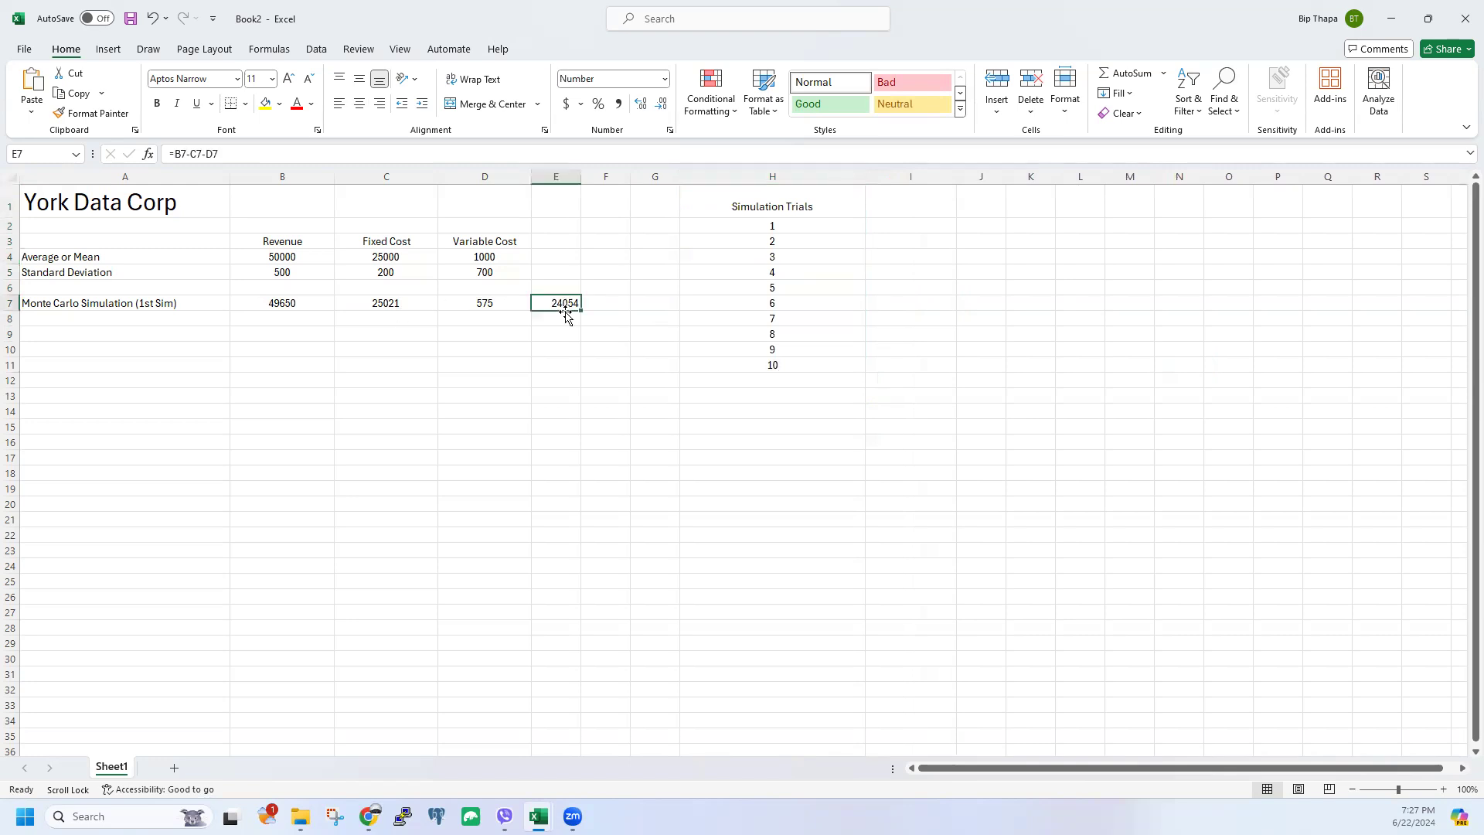
left_click(897, 226)
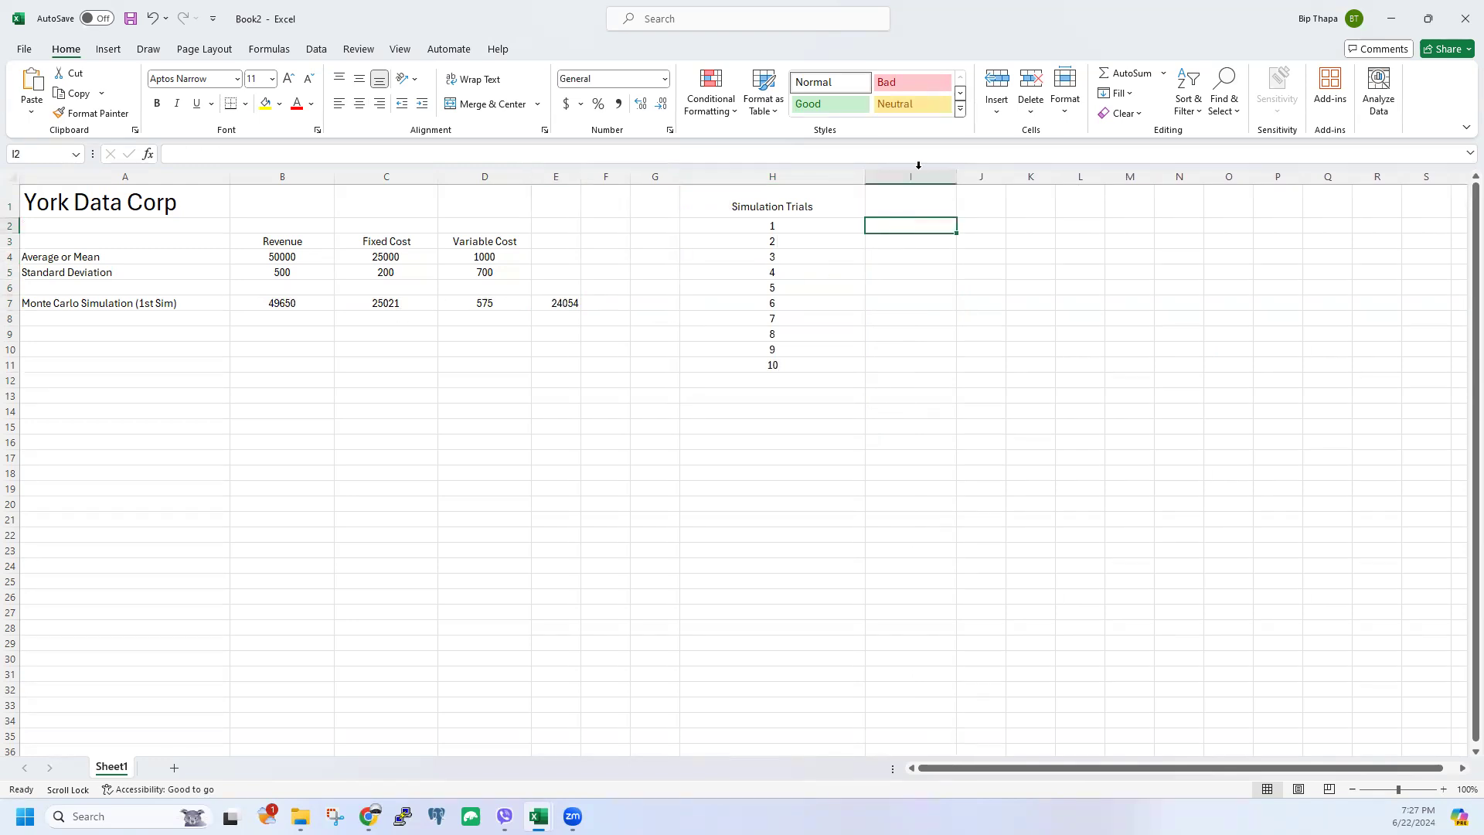
type("=")
left_click(563, 304)
key("Return")
left_click(517, 380)
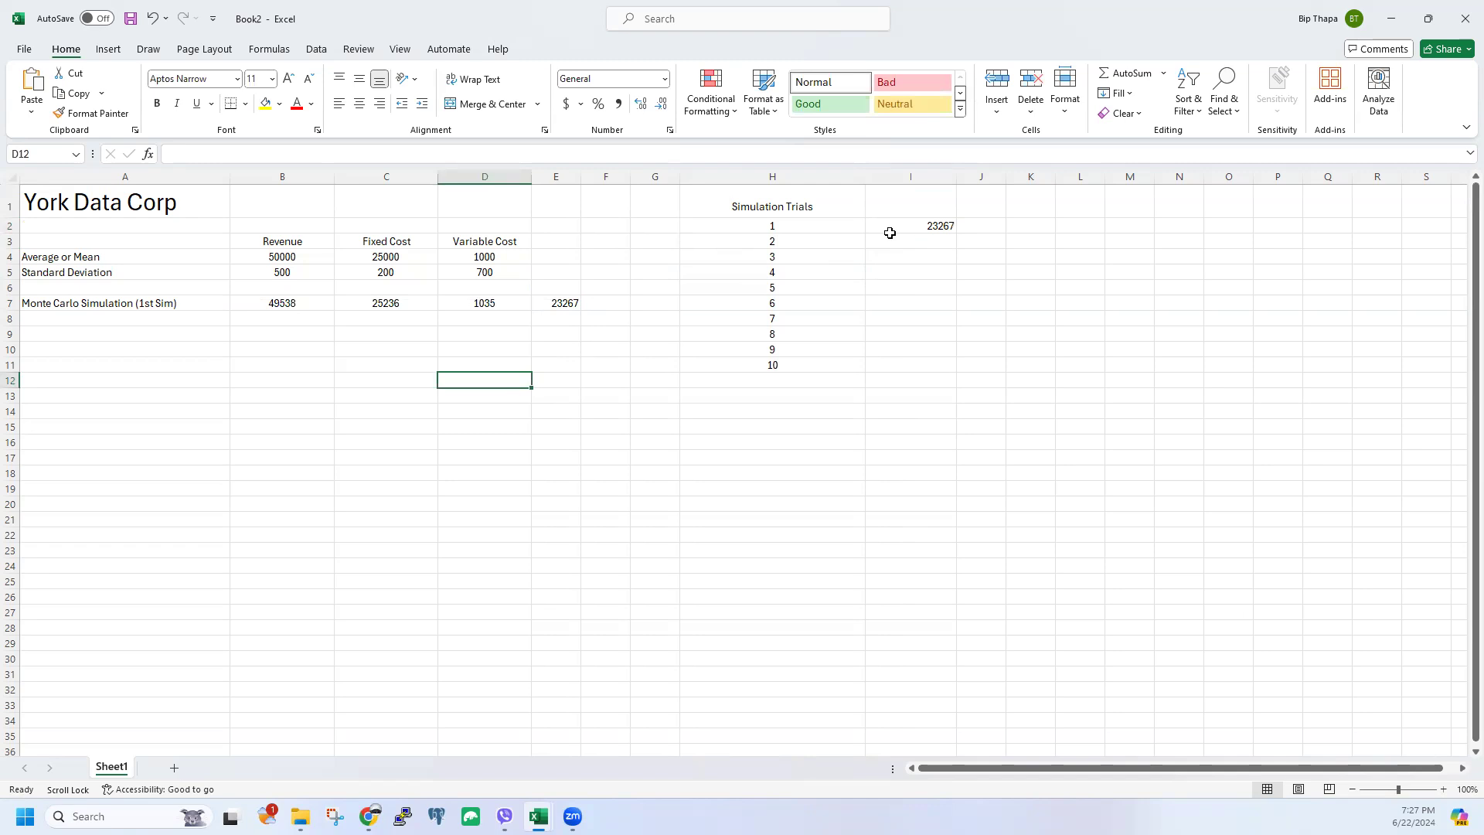
Step: Type the heading 'Profits' in I1
left_click(887, 204)
left_click(456, 147)
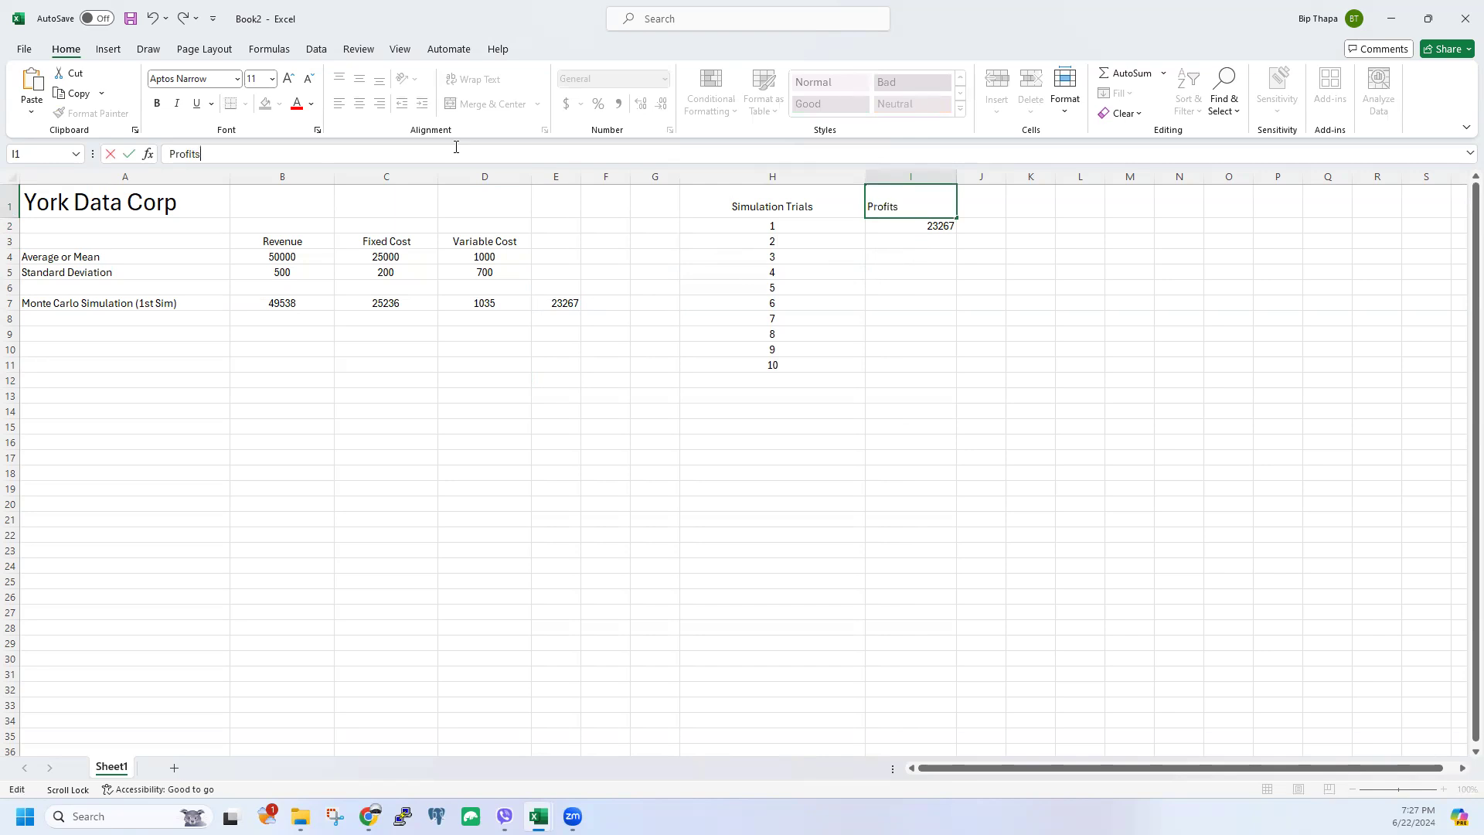
left_click(1003, 338)
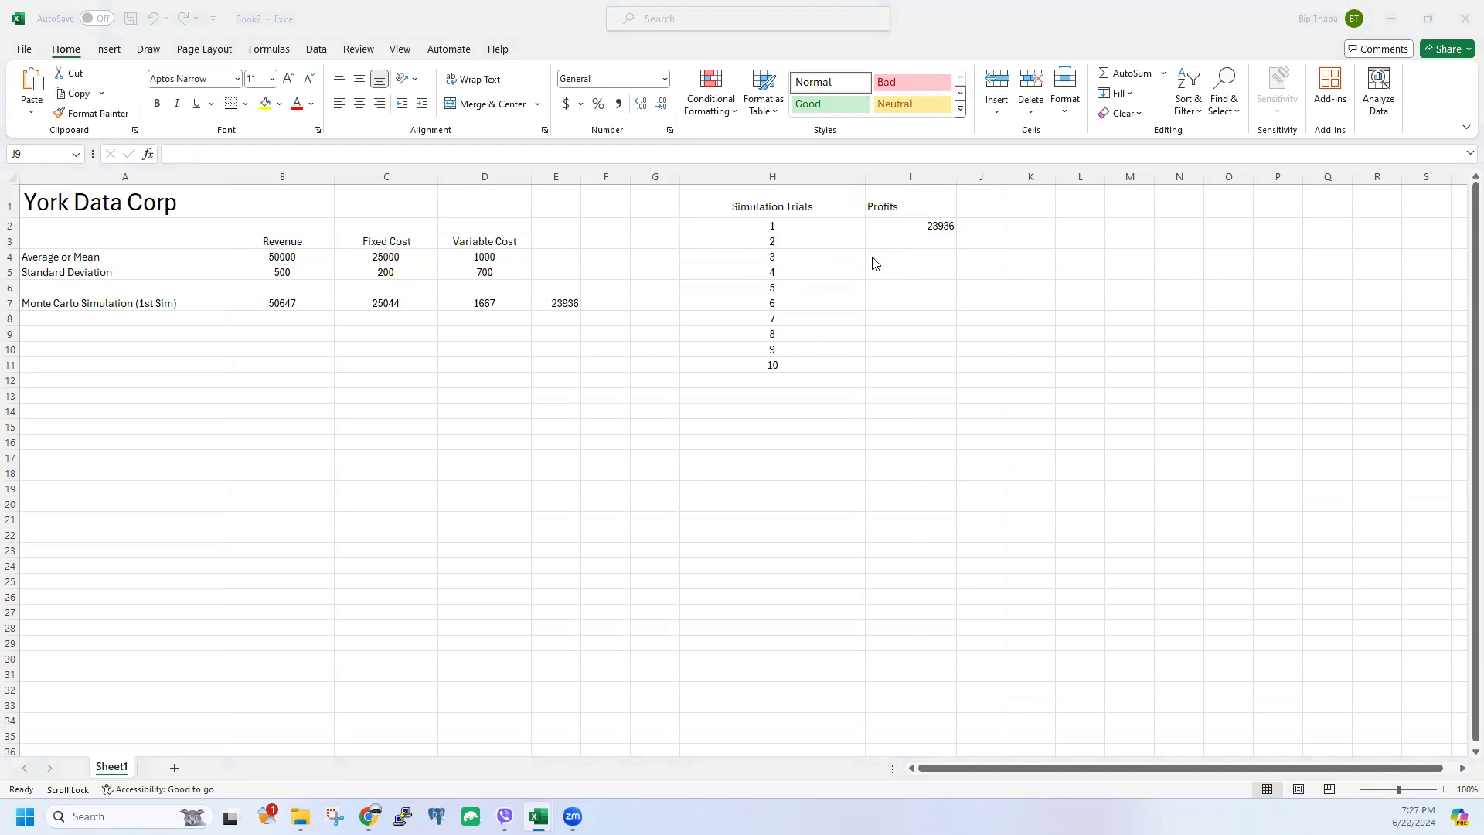
left_click_drag(777, 201, 910, 369)
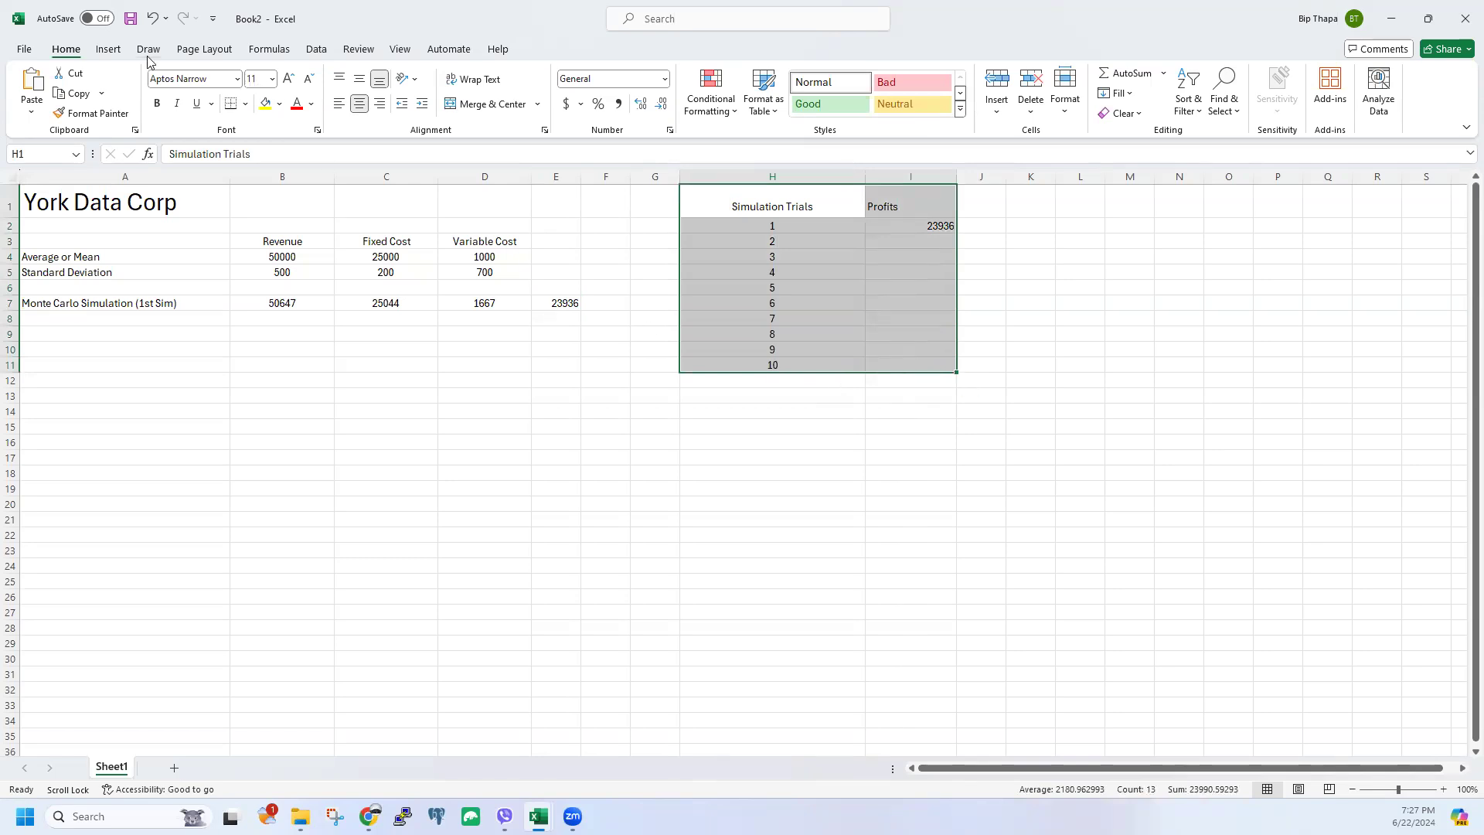
Step: Build a first Data Table on the trials range with J3 as the column input cell
left_click(317, 50)
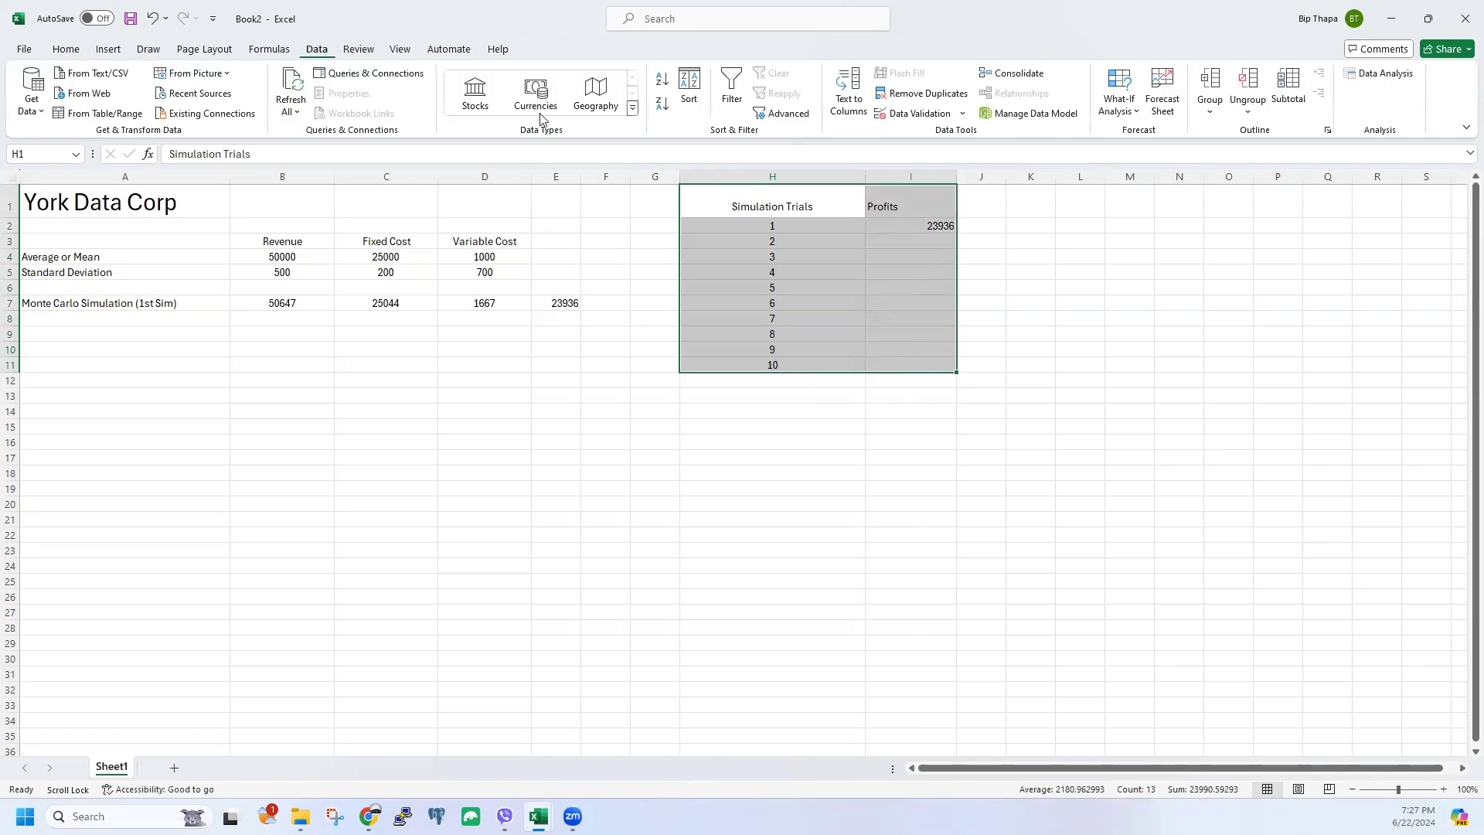
left_click(1131, 111)
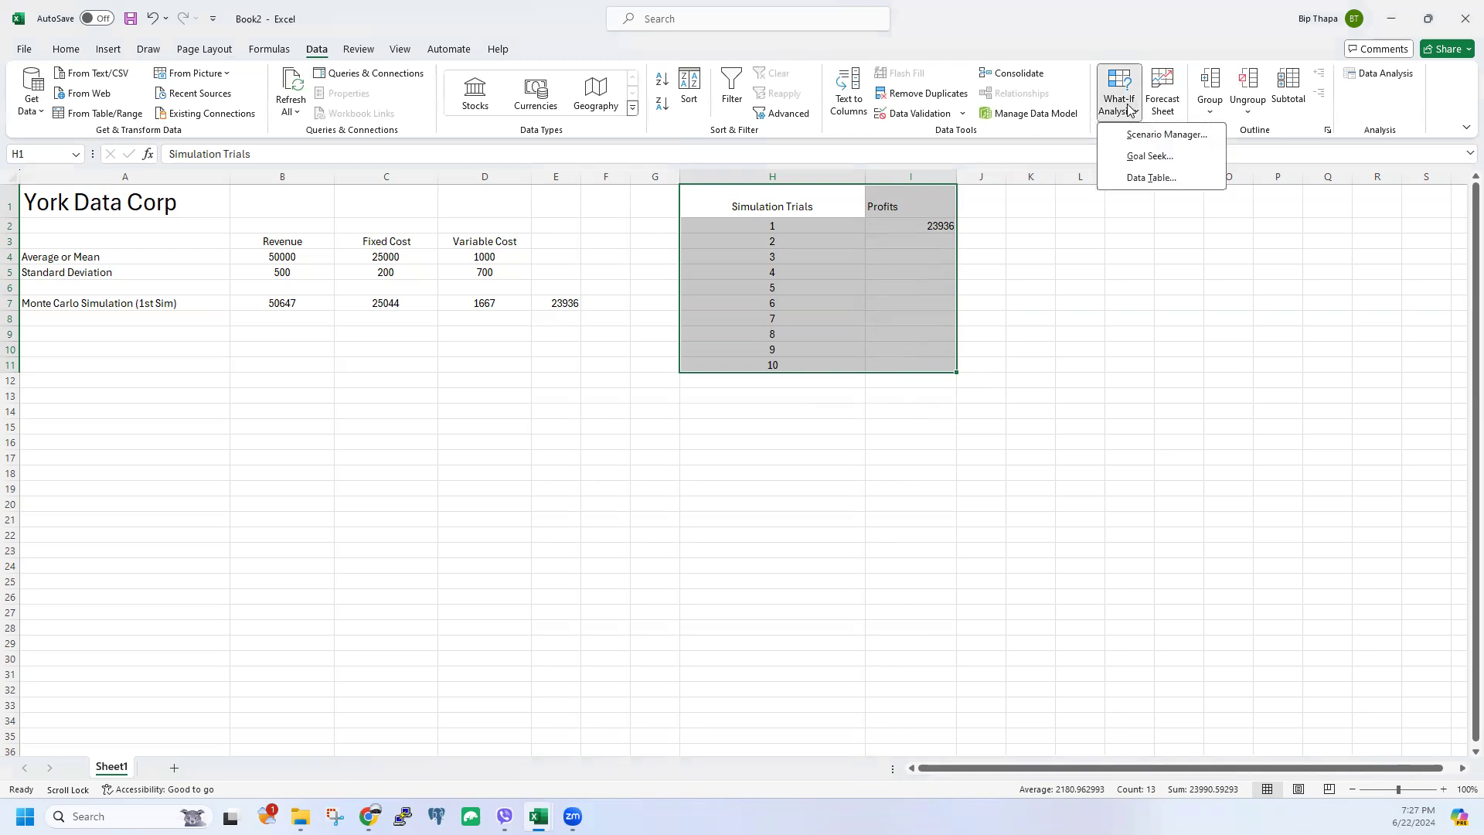
left_click(1146, 178)
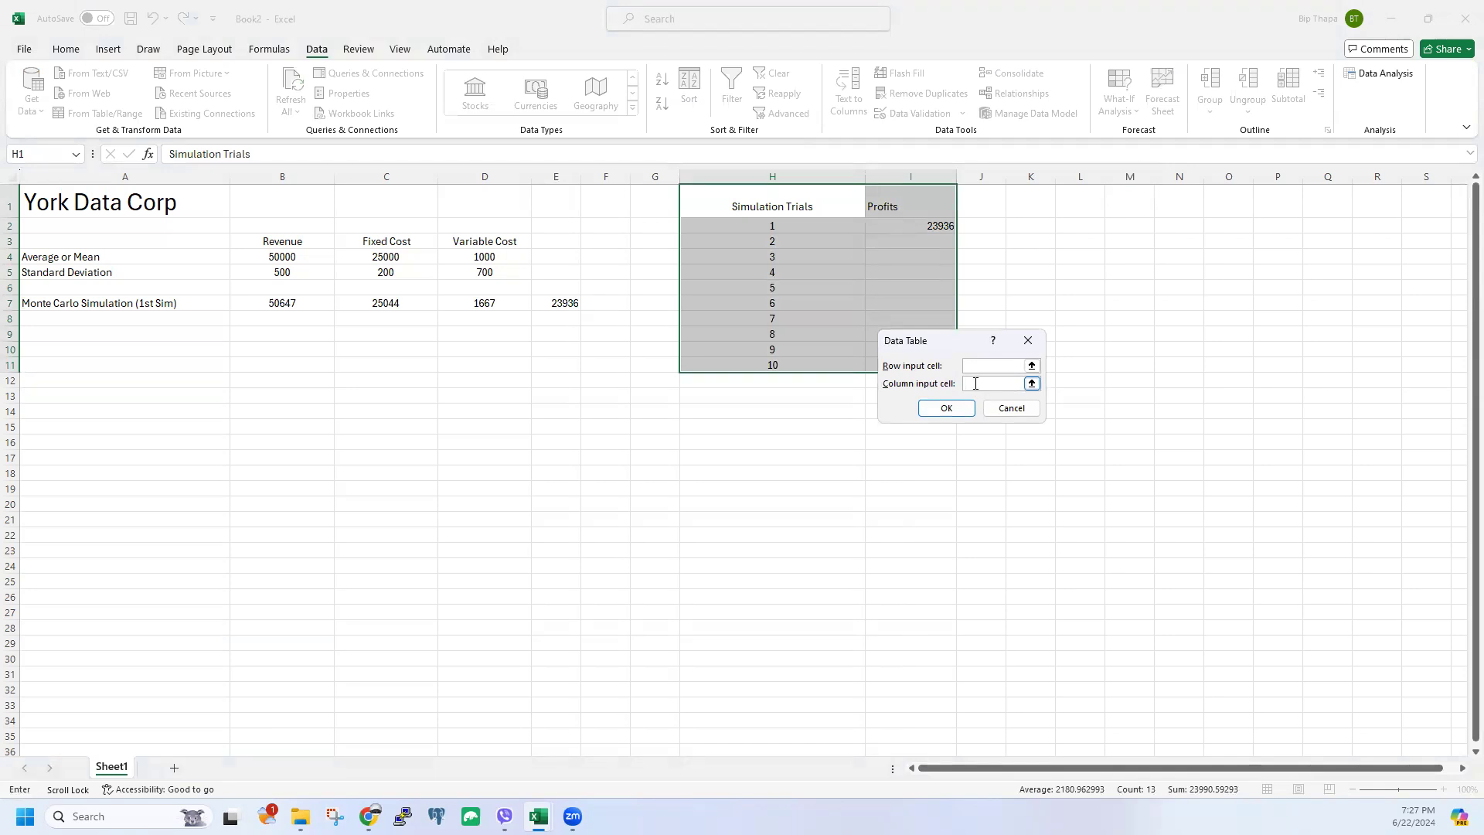
left_click(990, 242)
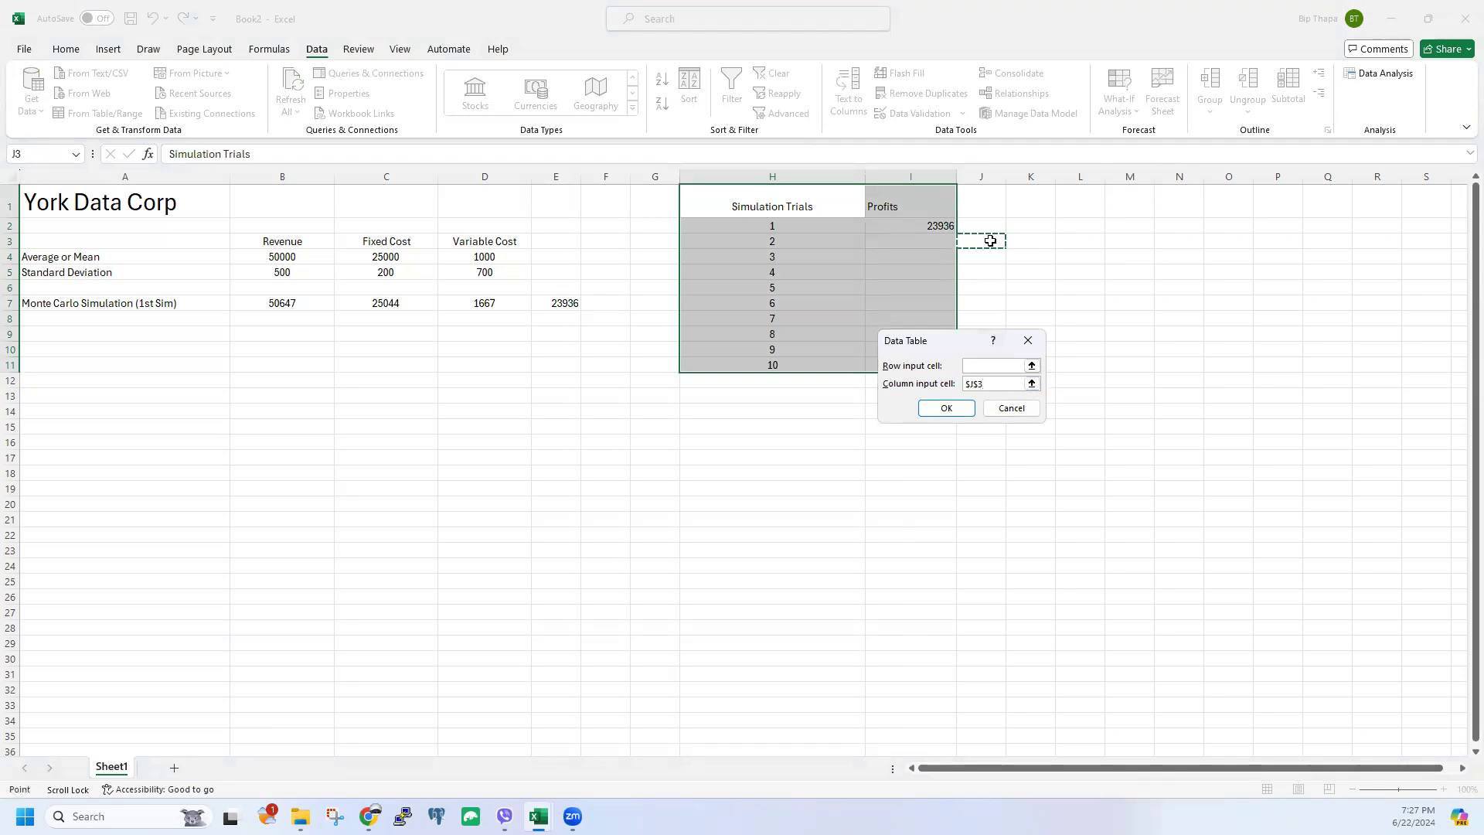
left_click(949, 408)
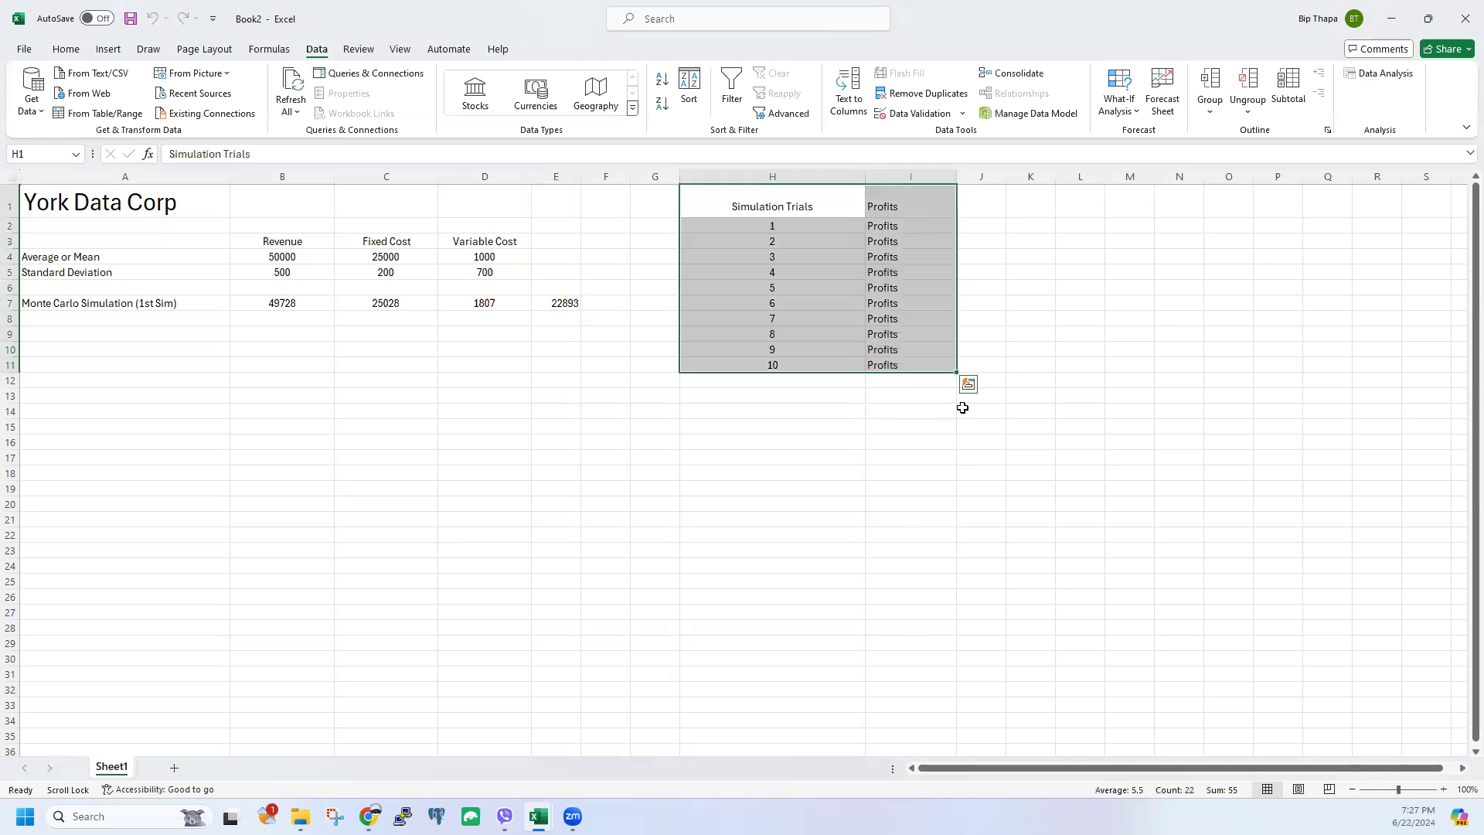
Step: Clear the incorrect results in I2:I11 and re-enter =E7 in I2
left_click(906, 224)
left_click_drag(896, 219, 896, 369)
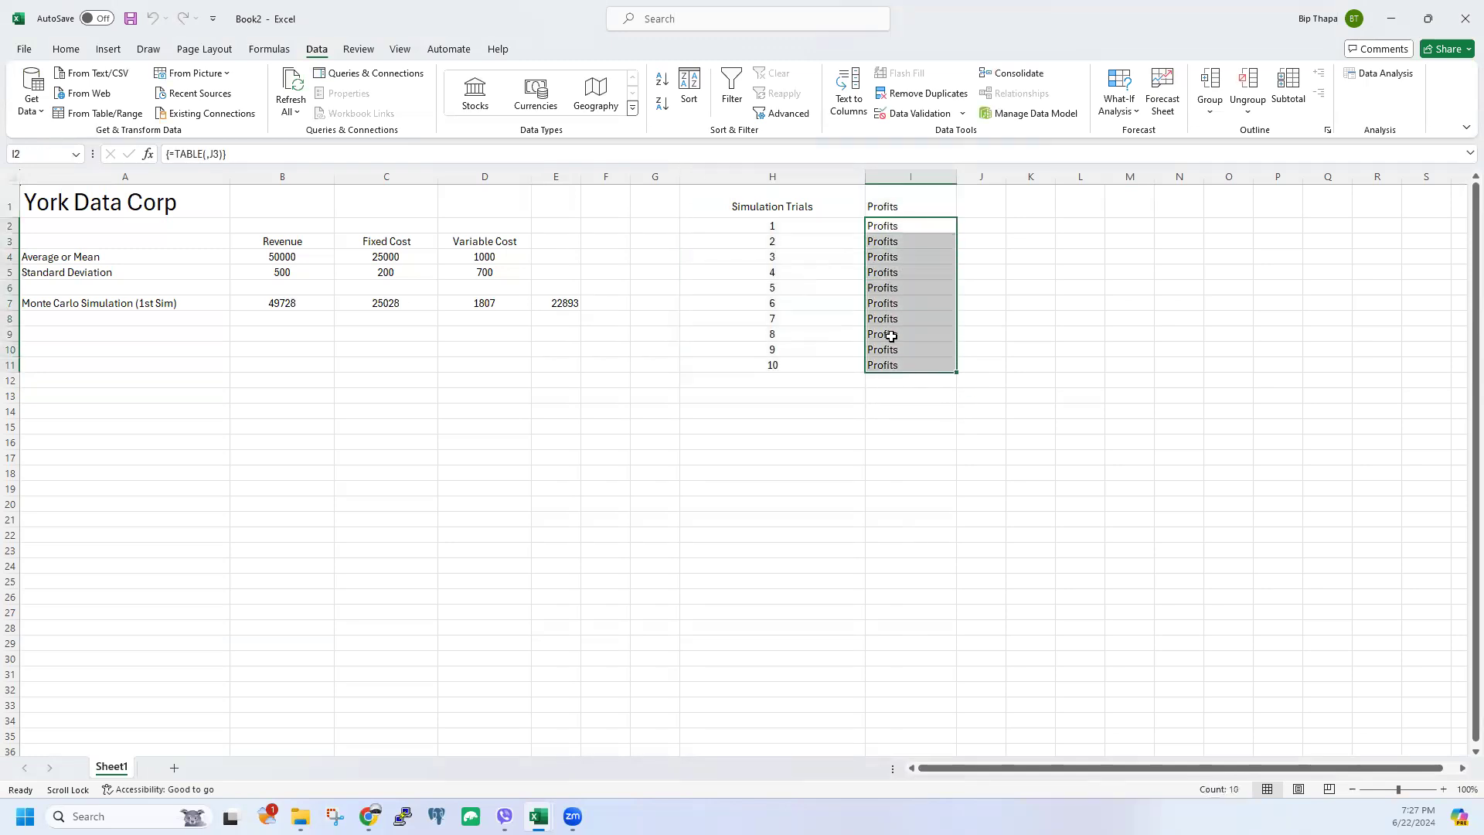
key("Delete")
left_click(574, 311)
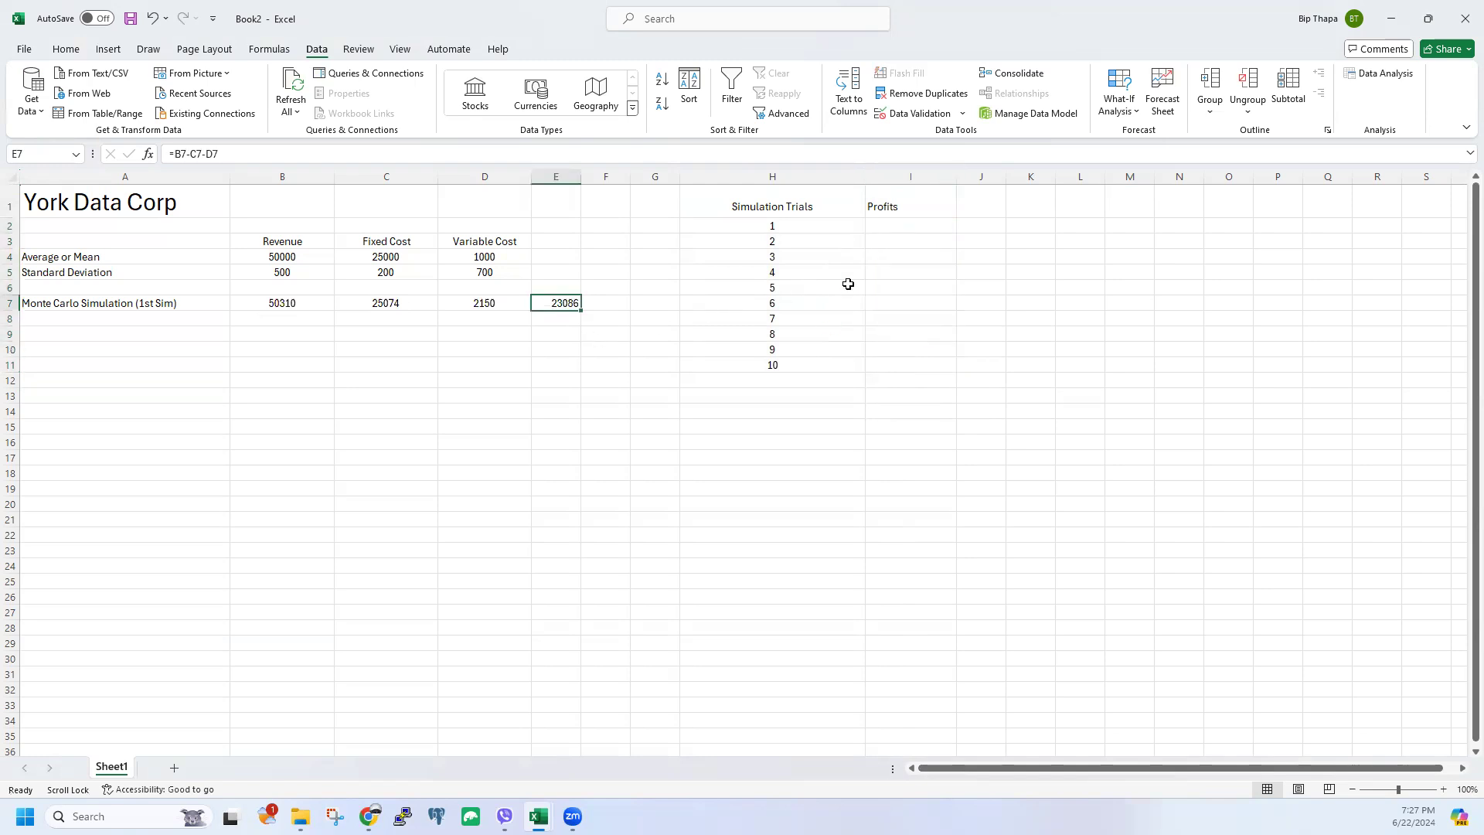
left_click(890, 225)
type("=")
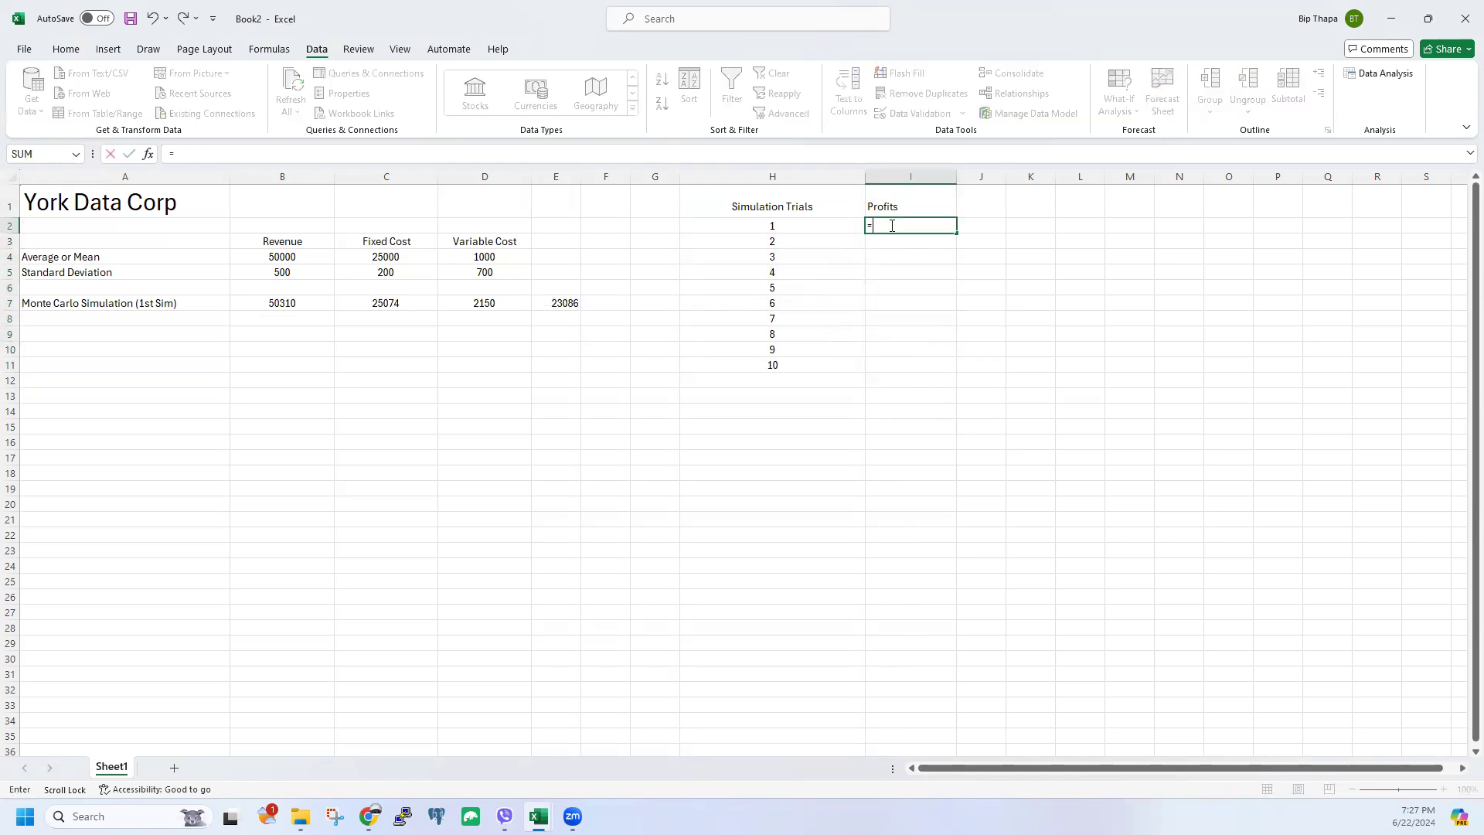
left_click(564, 302)
key("Return")
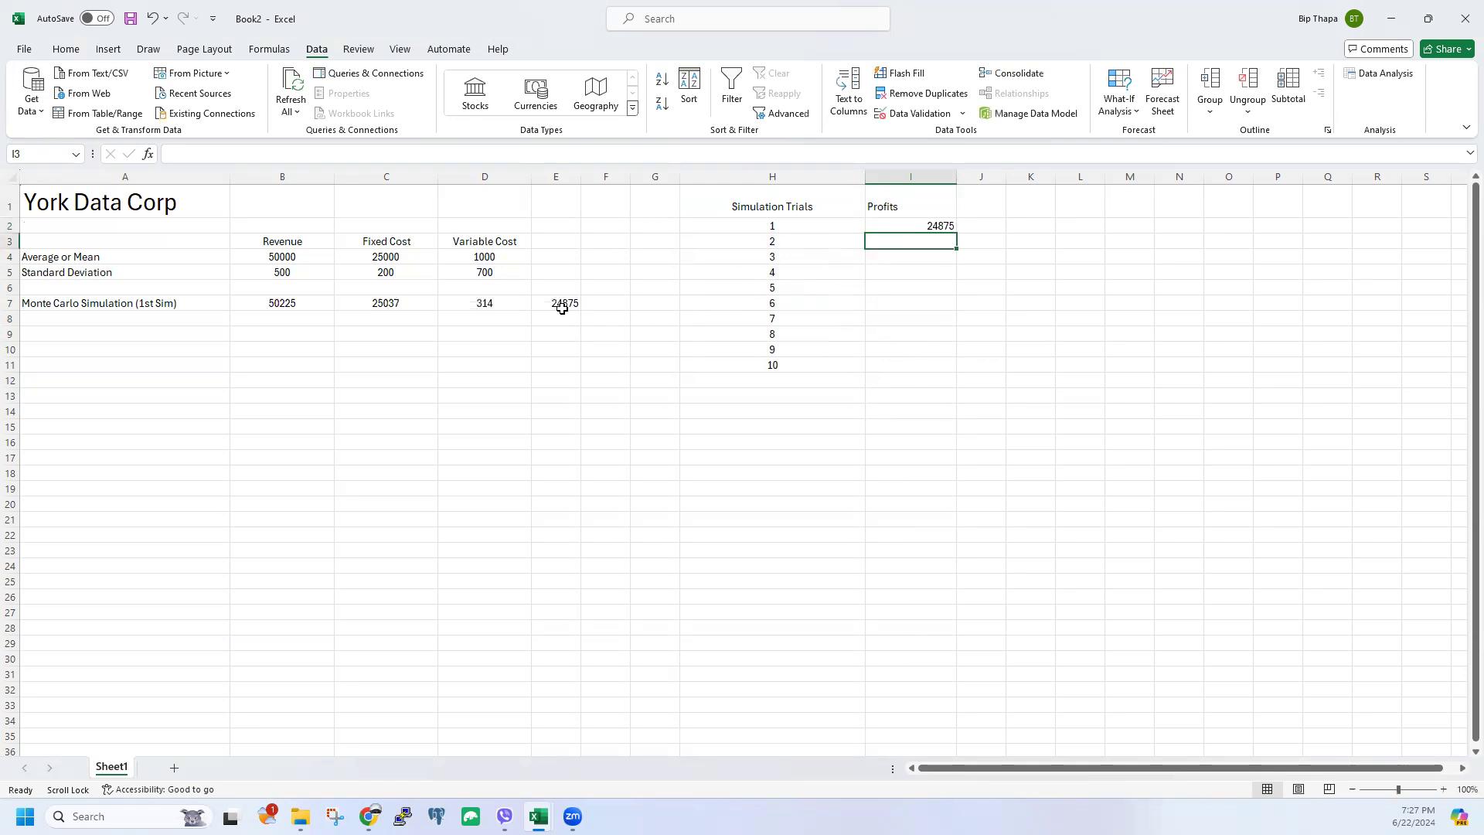
Step: Rebuild the Data Table on H2:I11 using empty cell J6 as the column input cell
left_click(835, 319)
left_click_drag(772, 225, 926, 372)
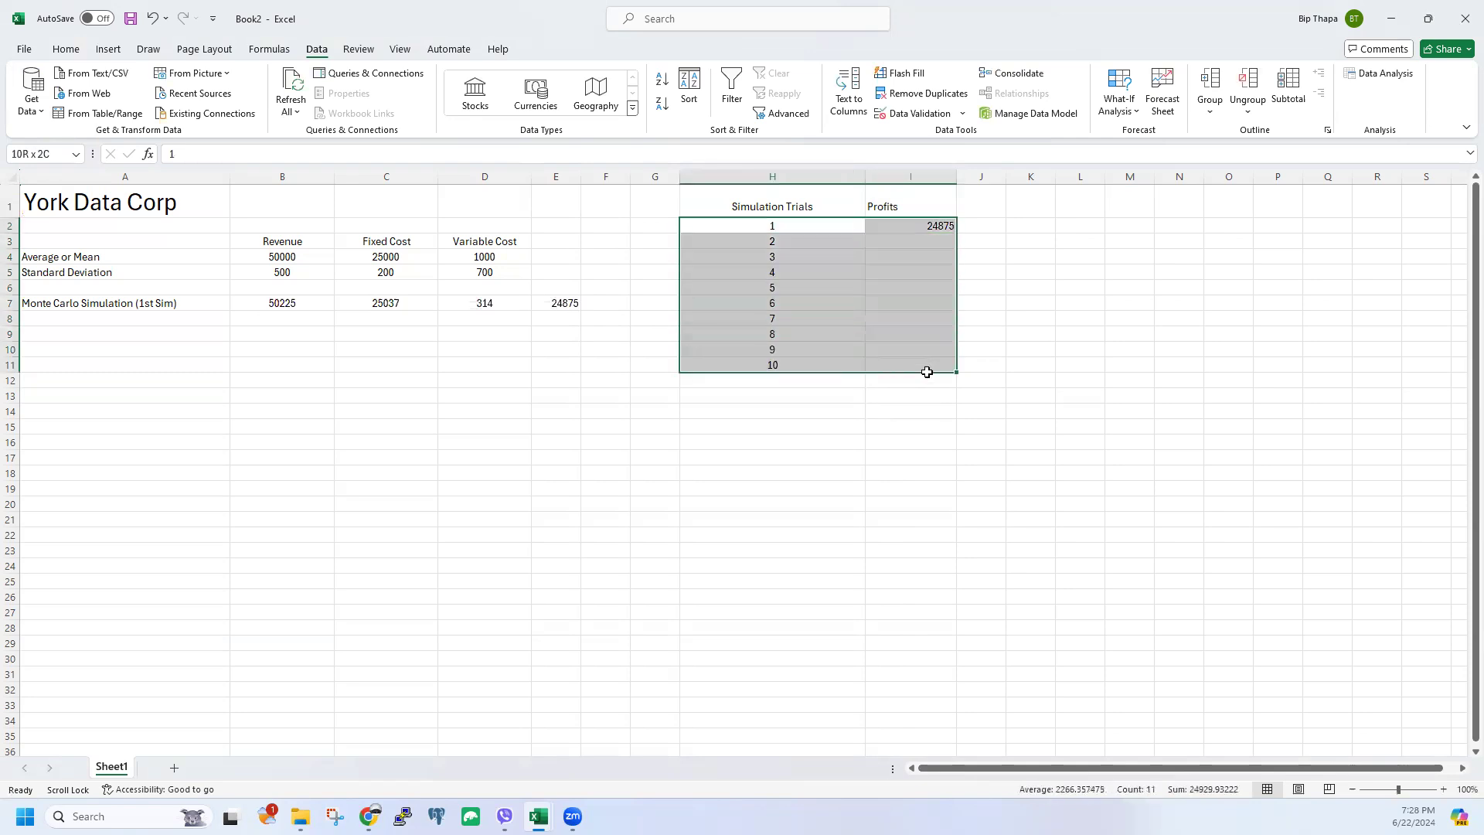
left_click(1118, 97)
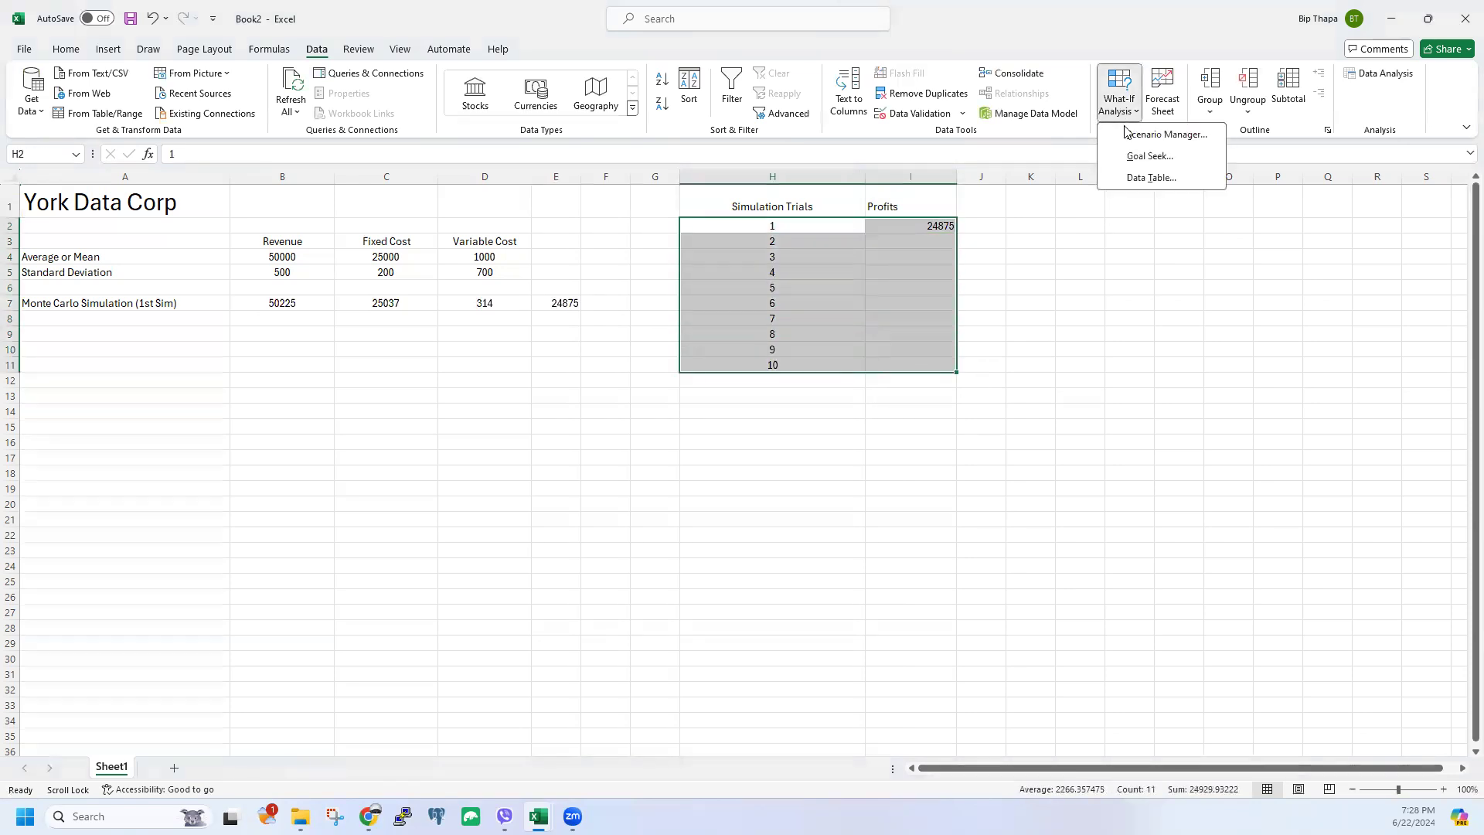
left_click(1137, 176)
key("Tab")
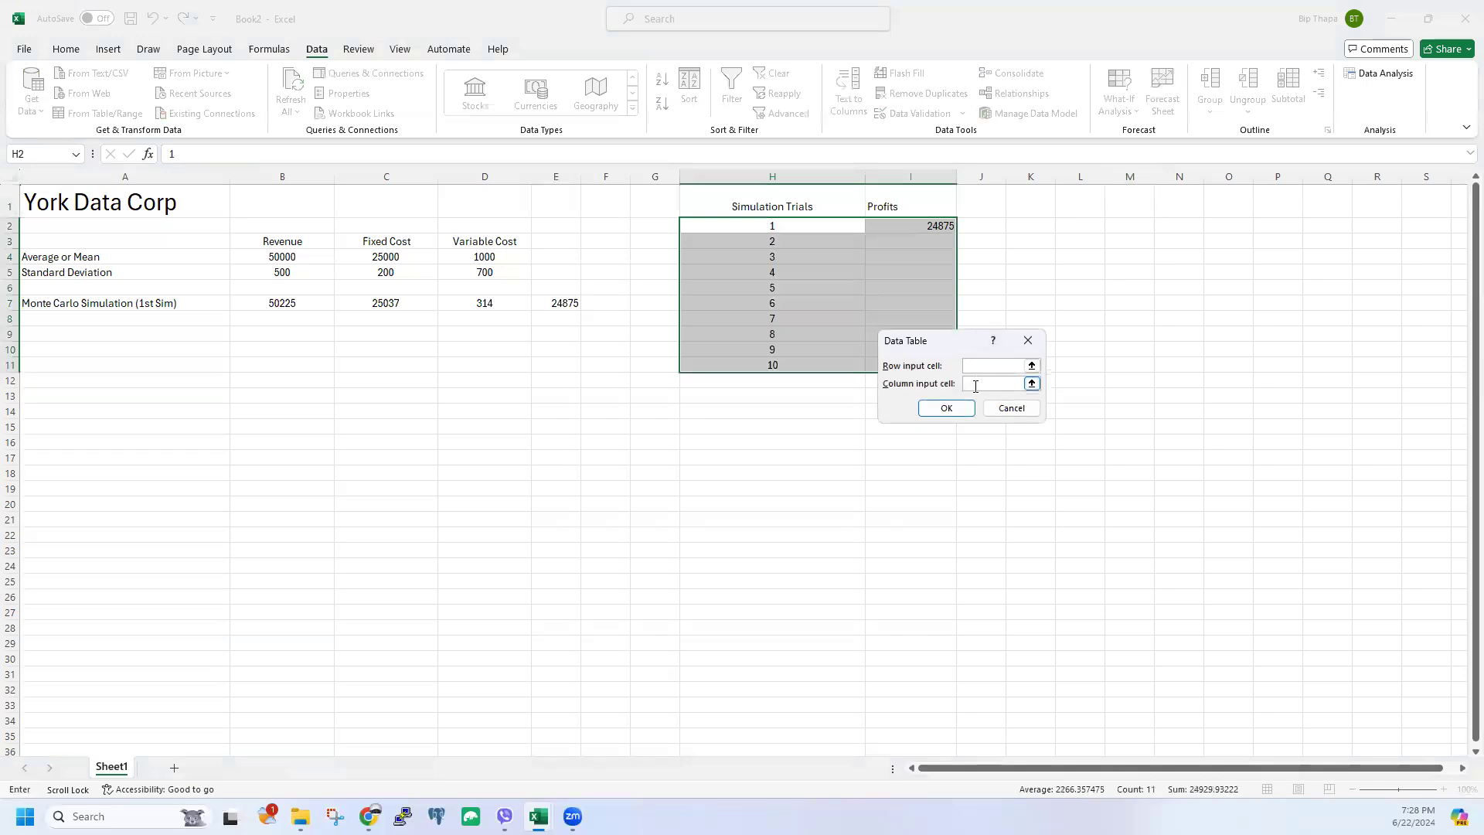
left_click(1027, 340)
left_click(1129, 115)
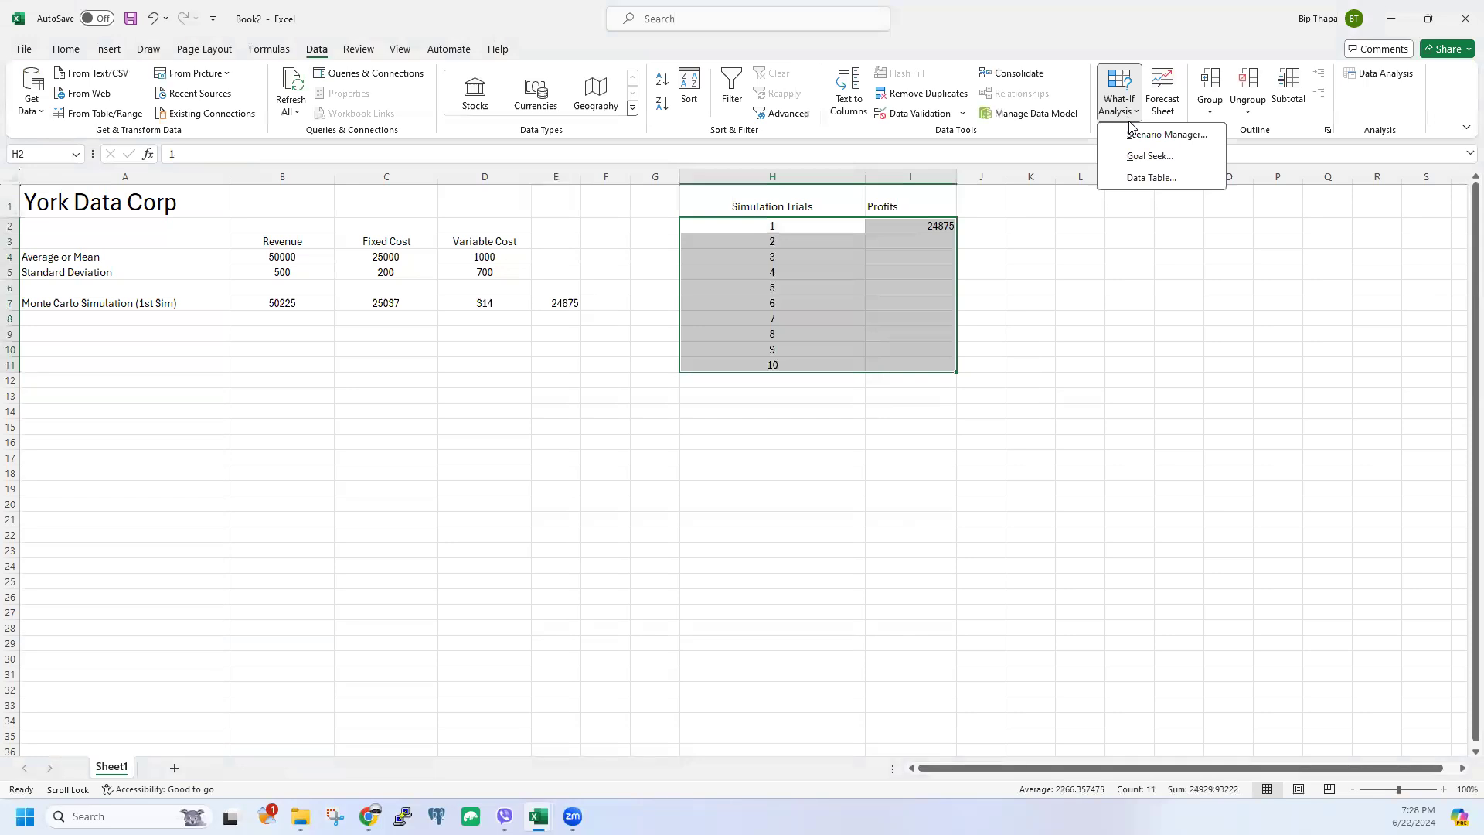
left_click(1138, 178)
left_click(993, 384)
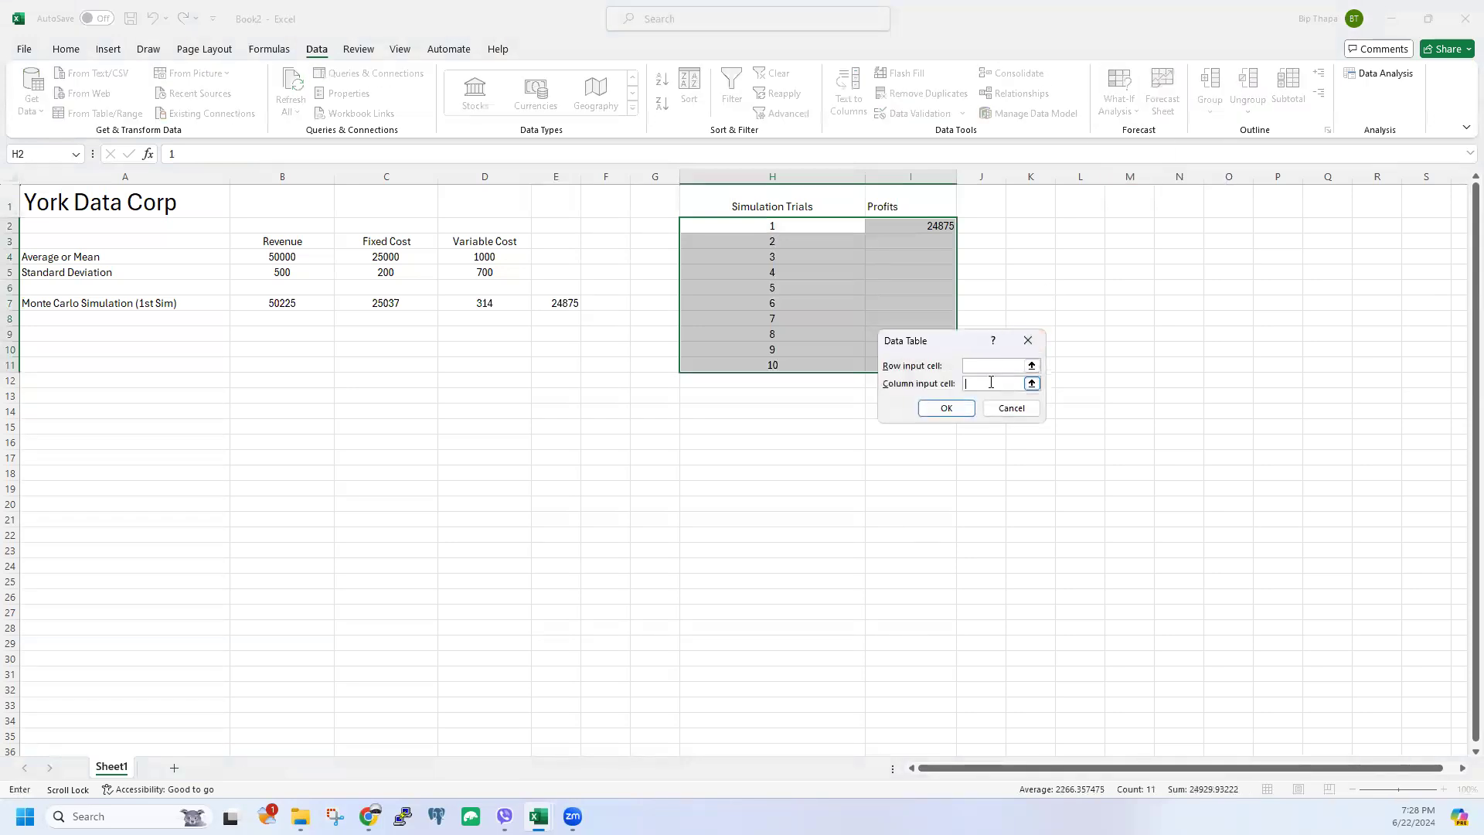
left_click(1002, 286)
left_click(947, 410)
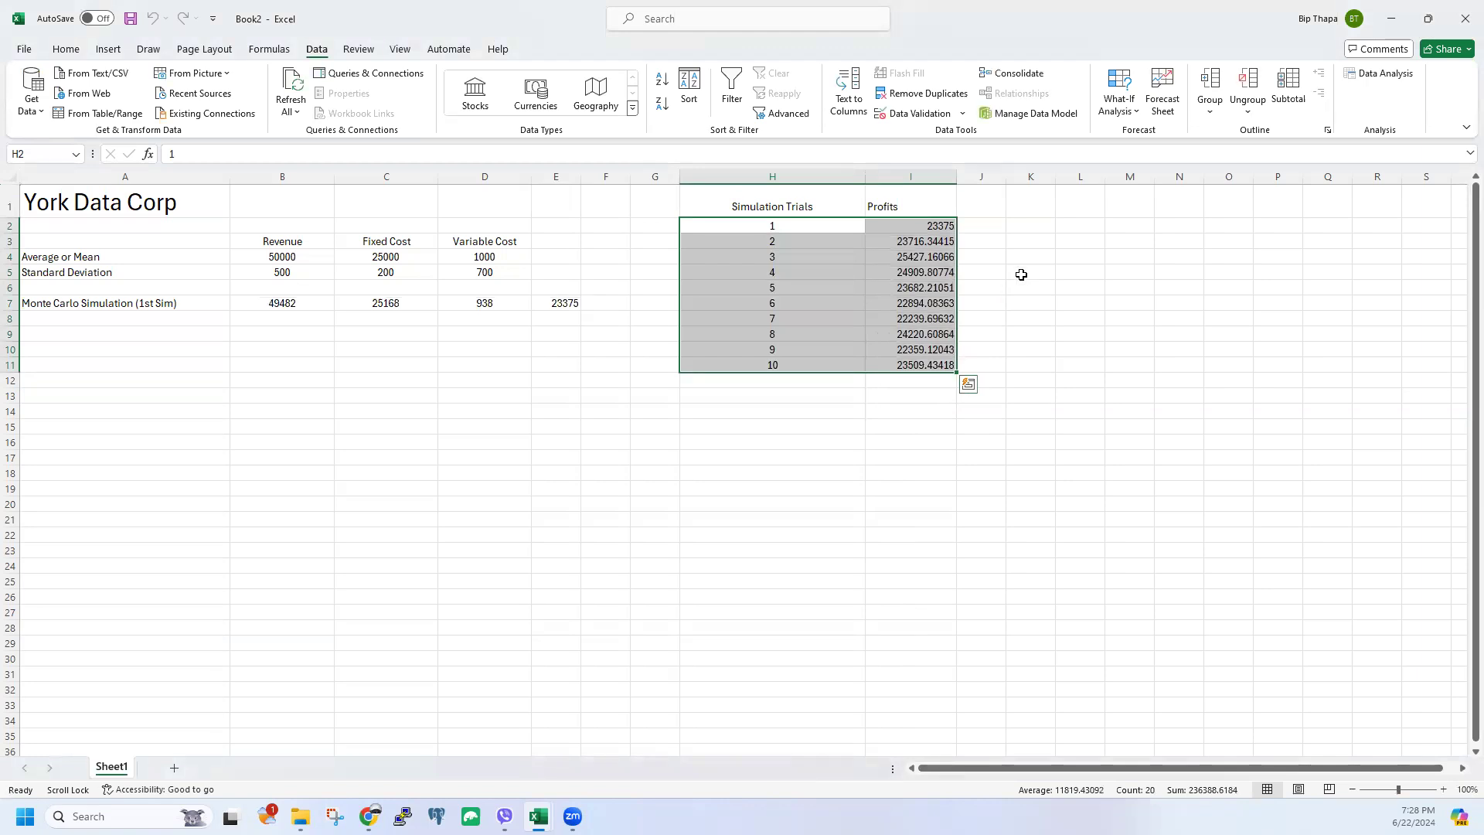
left_click_drag(883, 225, 904, 365)
left_click(66, 49)
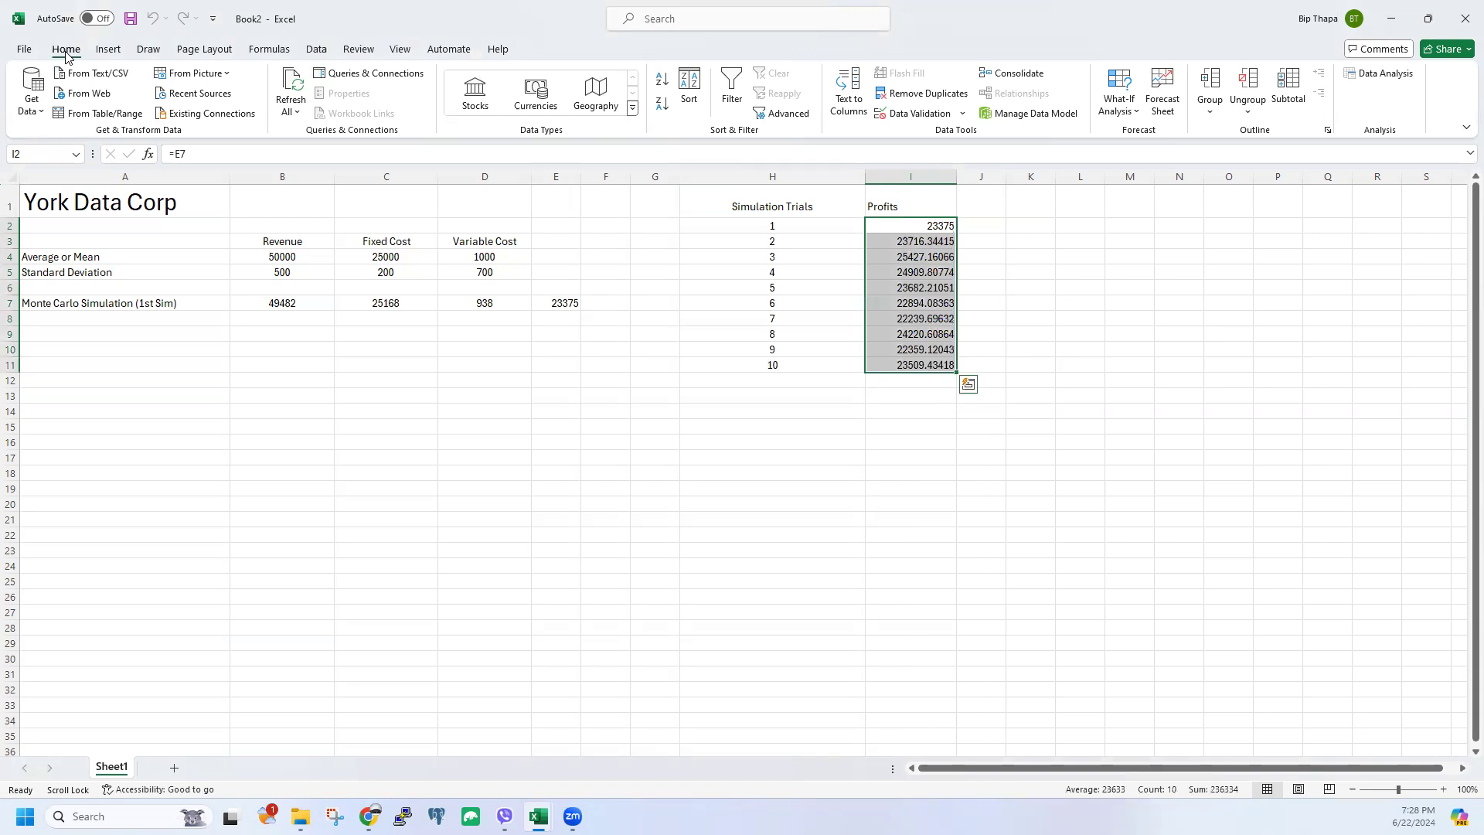
Step: Decrease decimals on I2:I11 until profits show as whole numbers like 23375 and 25427
left_click(647, 111)
left_click(648, 110)
left_click(648, 111)
left_click(662, 108)
left_click(662, 110)
left_click(663, 111)
left_click(1065, 286)
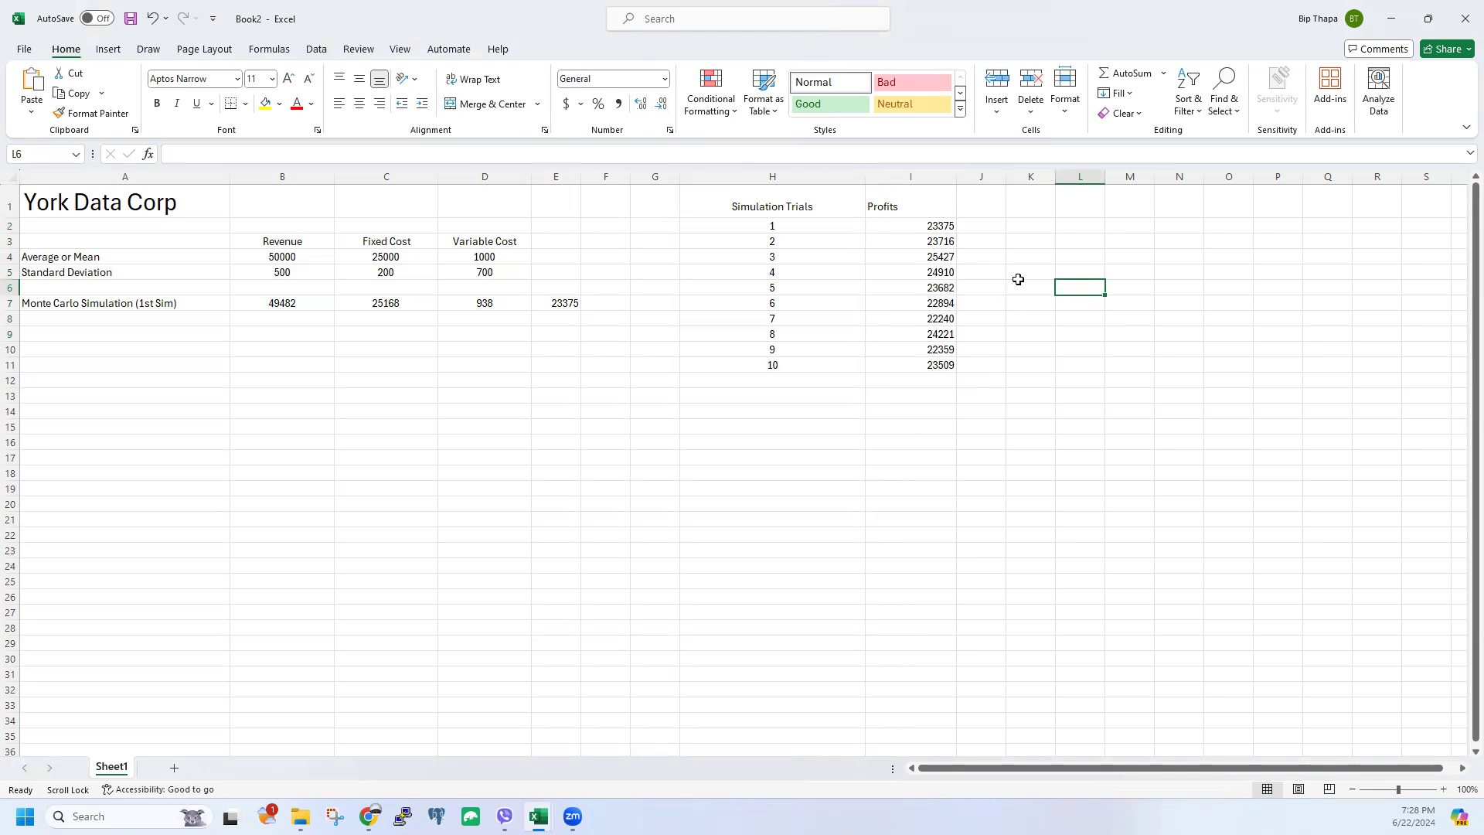
left_click_drag(781, 230, 925, 367)
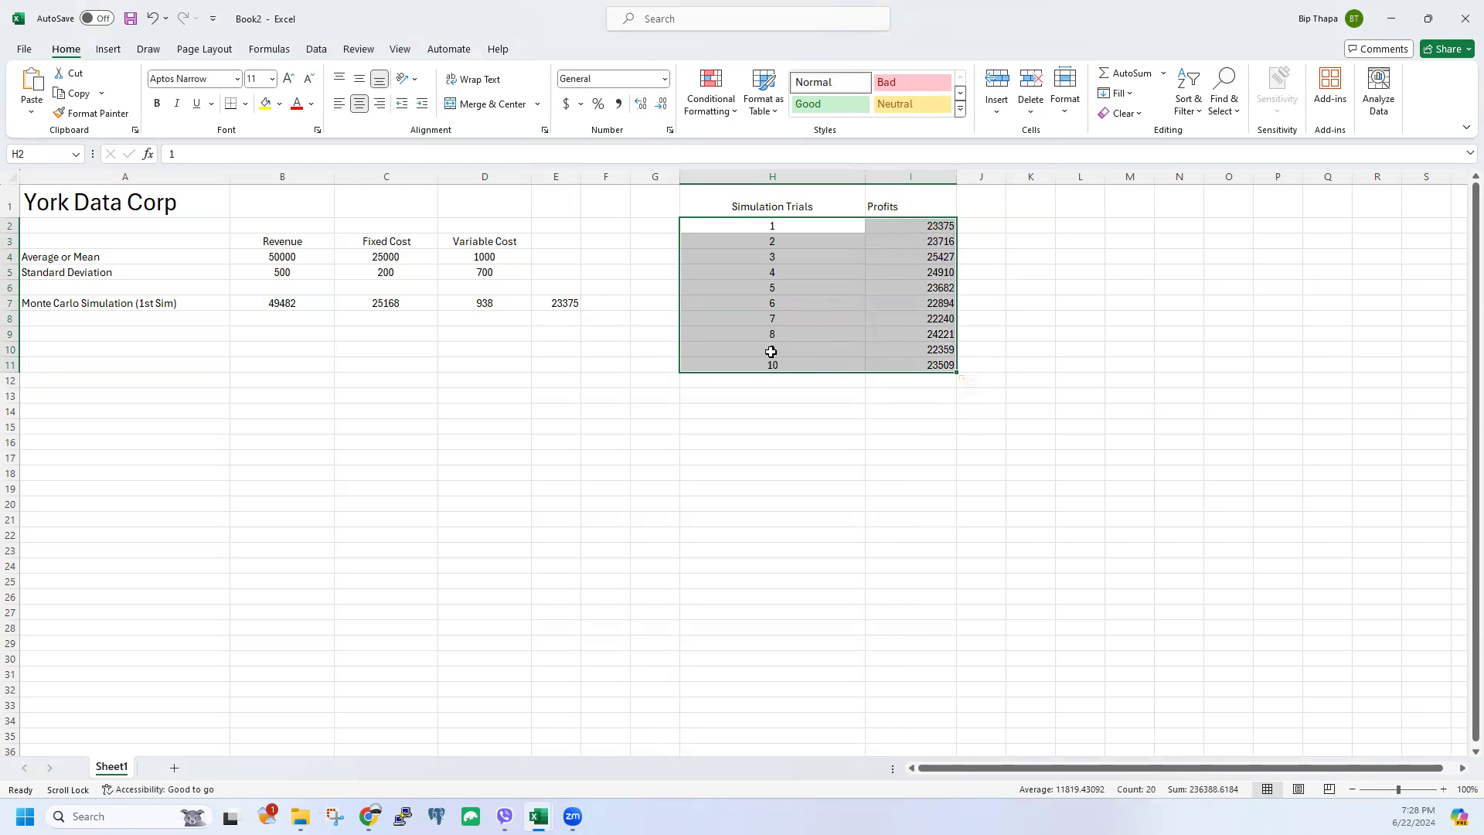
Step: Type the label 'Negative Returns' in A11
left_click(124, 366)
type("Ne")
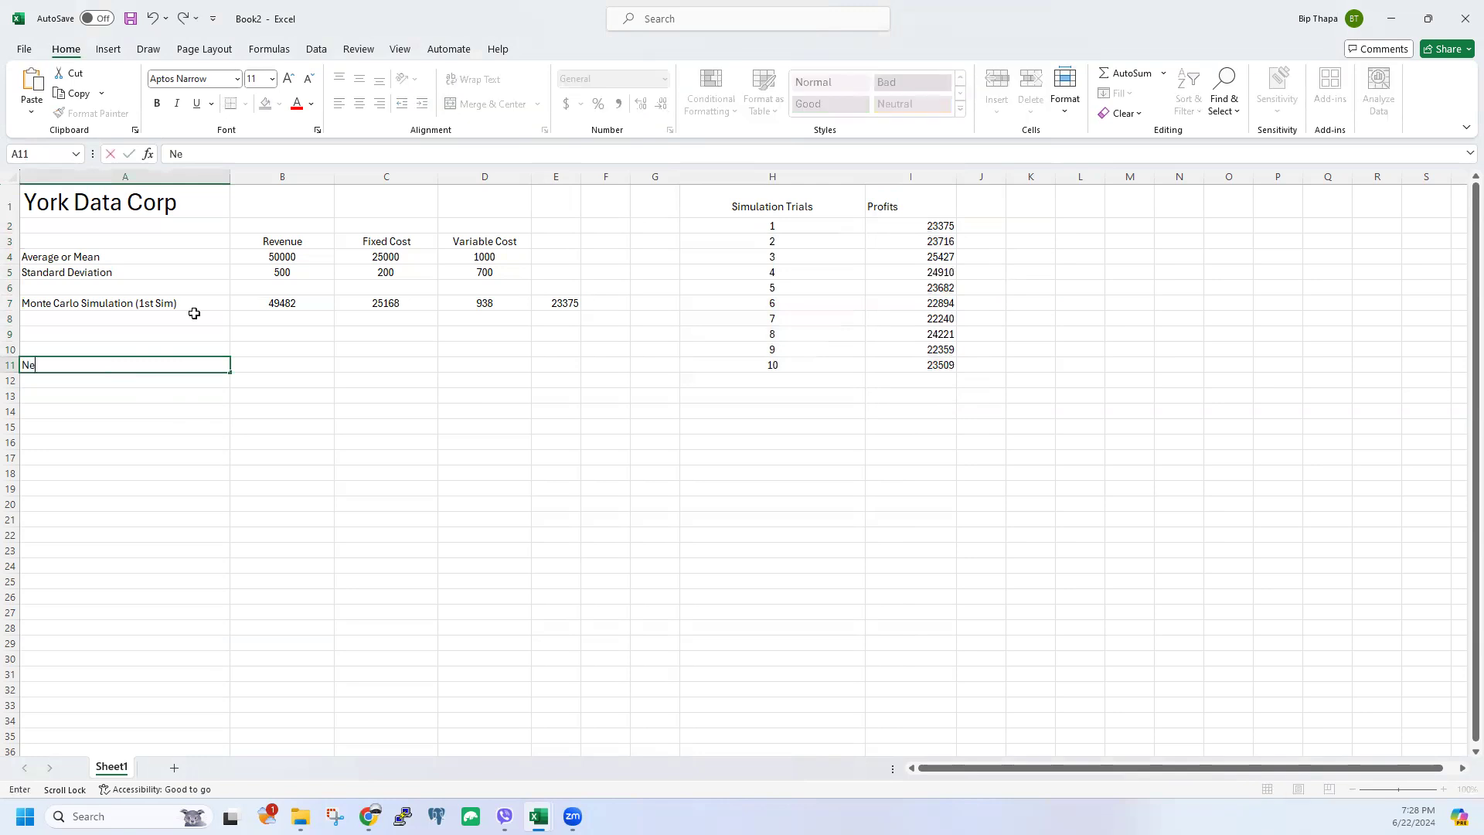
type("gative Returns")
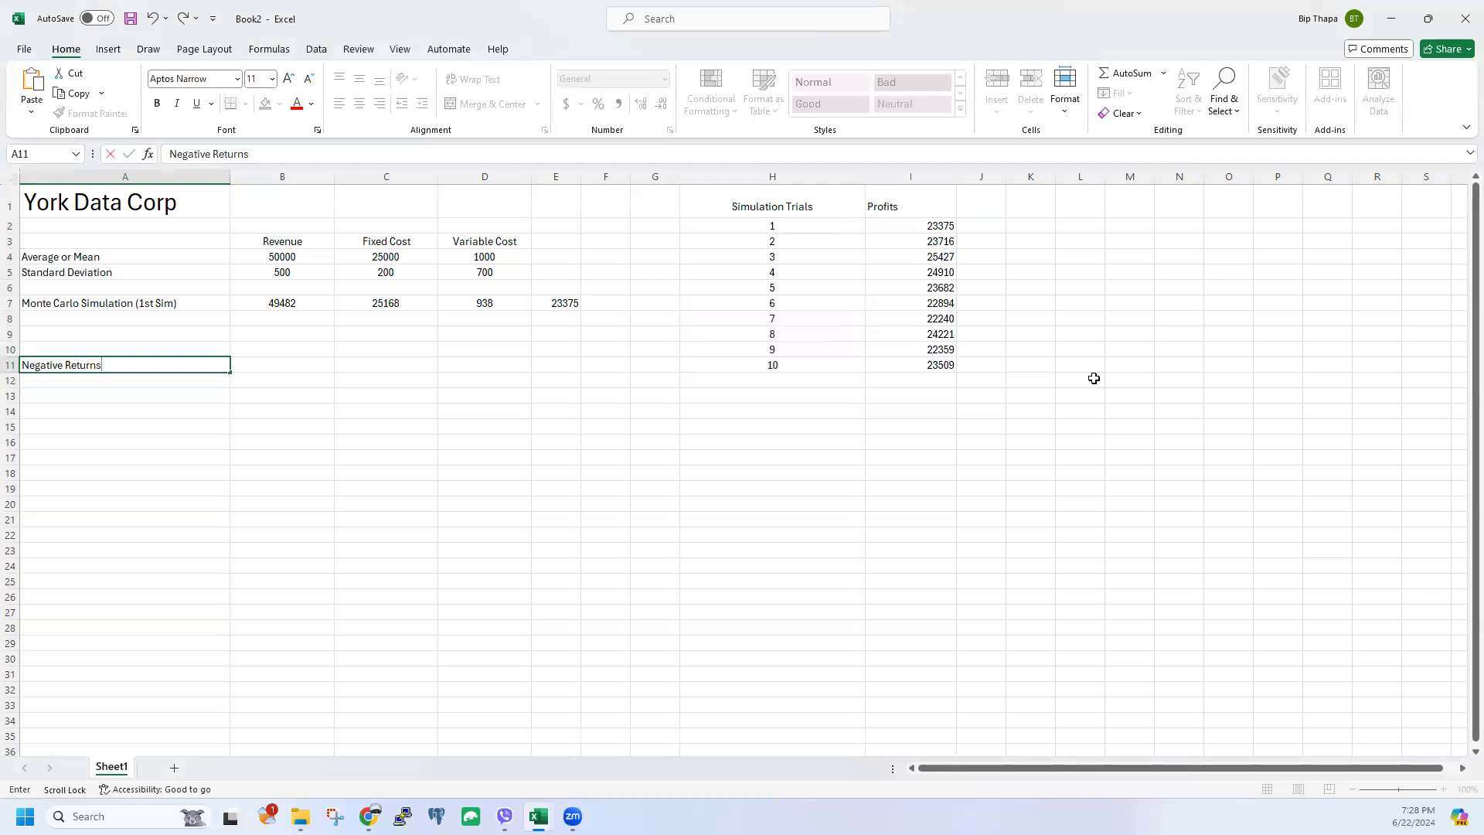
left_click(589, 386)
left_click_drag(927, 226, 938, 364)
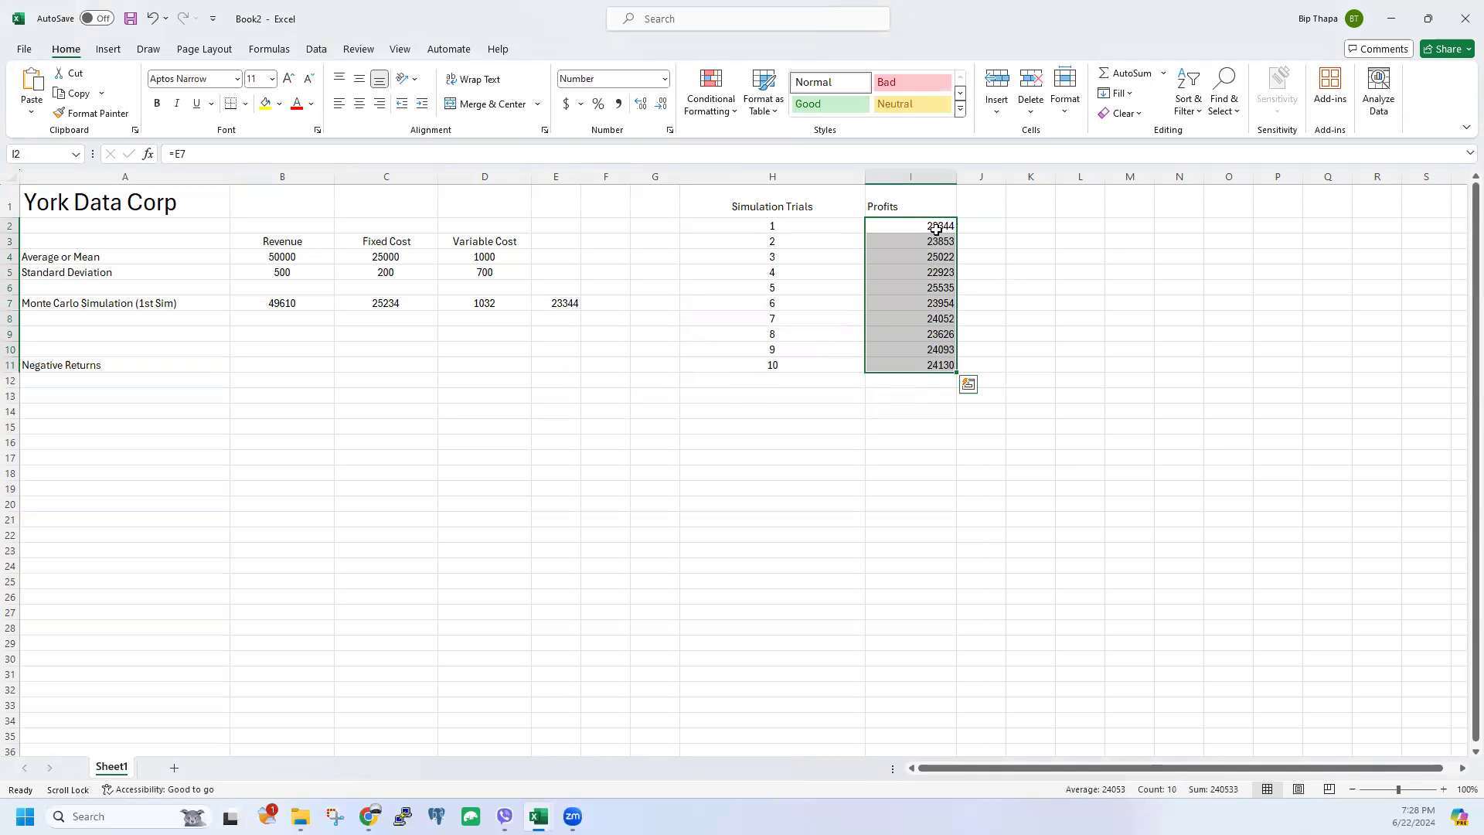
Step: Enter =COUNTIF(I2:I11,"<0") in B11 to count negative profits, returning 0
left_click(255, 362)
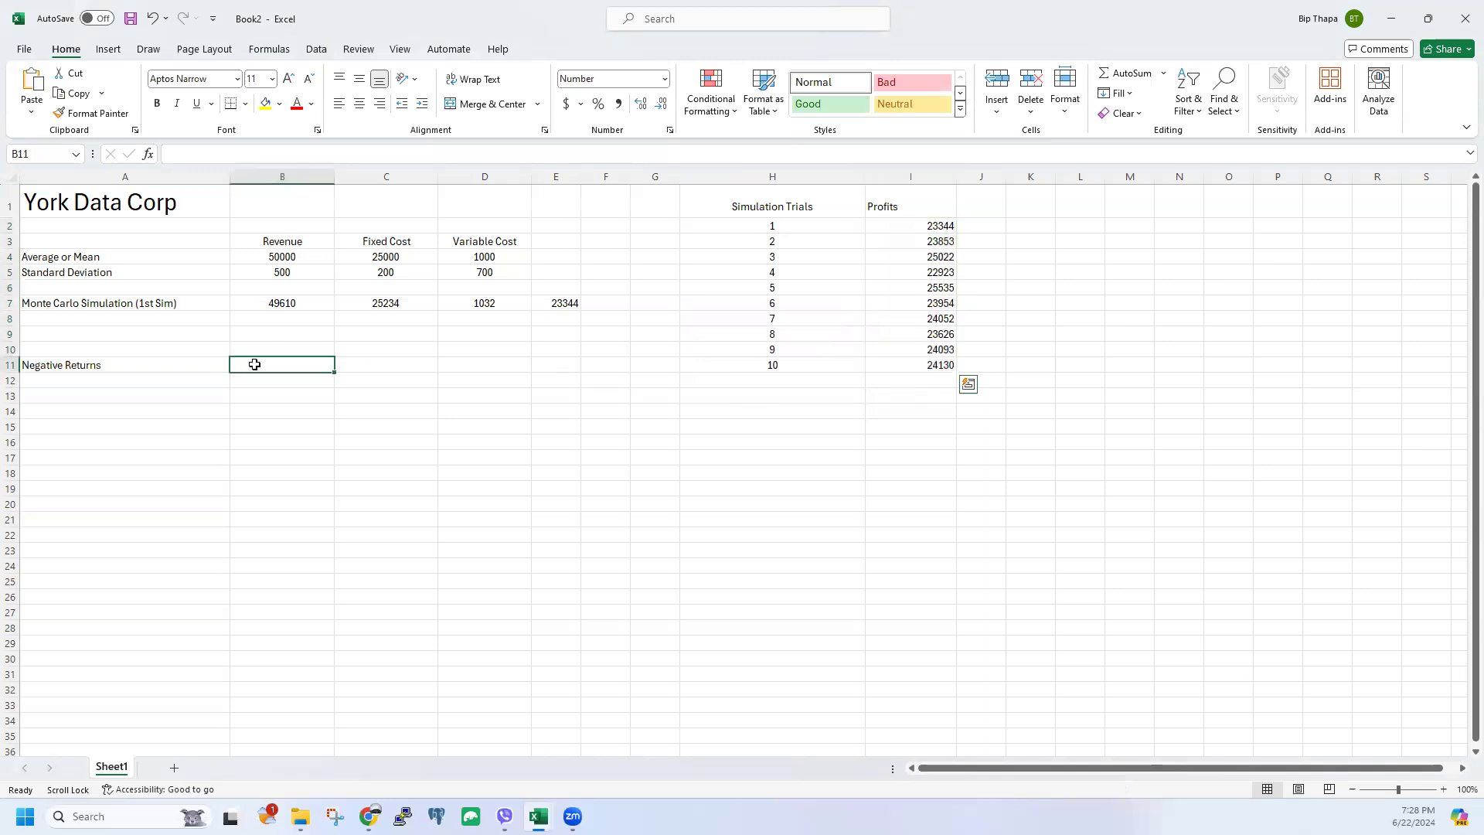
left_click(228, 151)
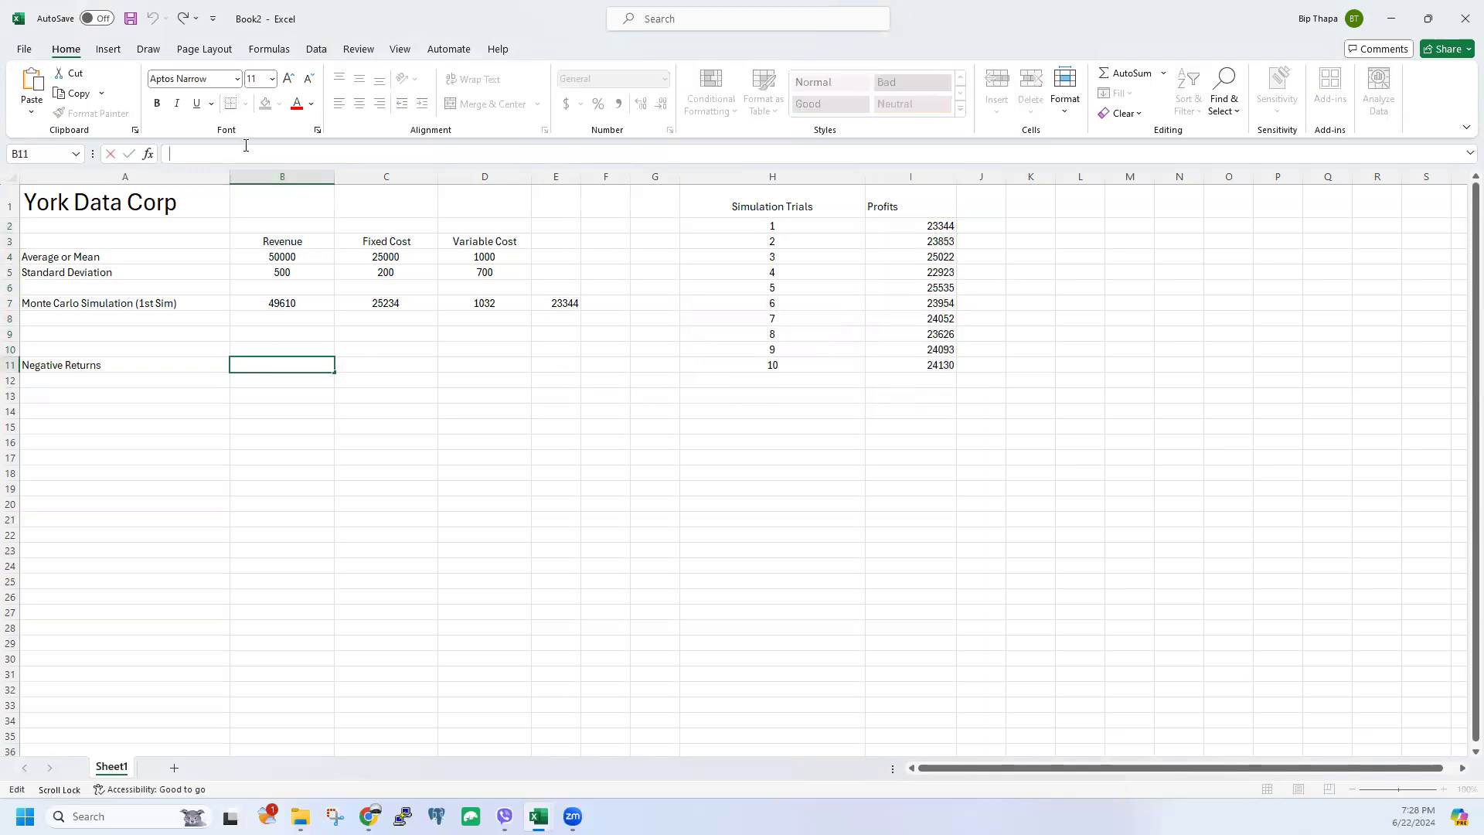
type("=count")
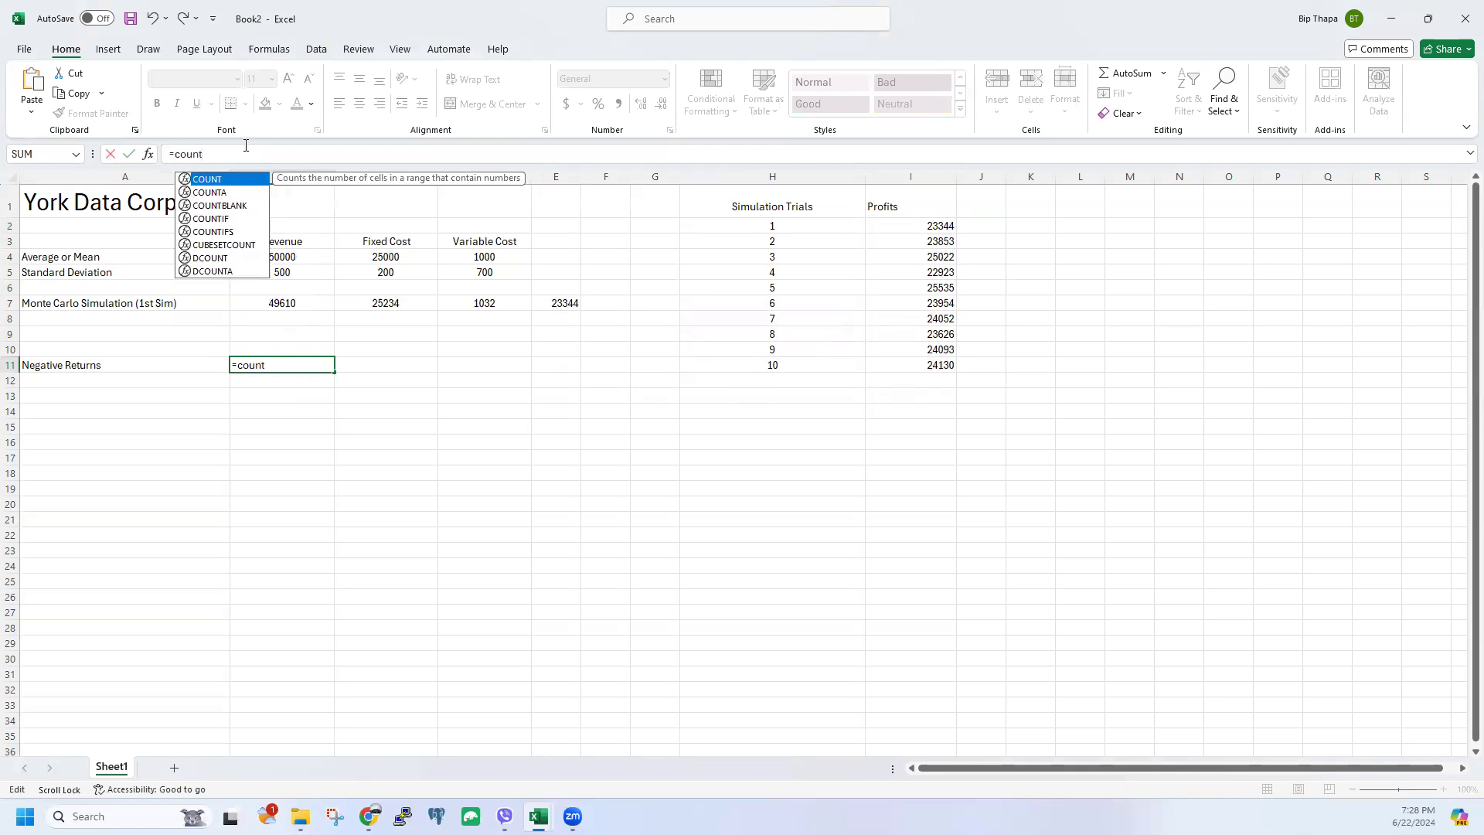
type("if(")
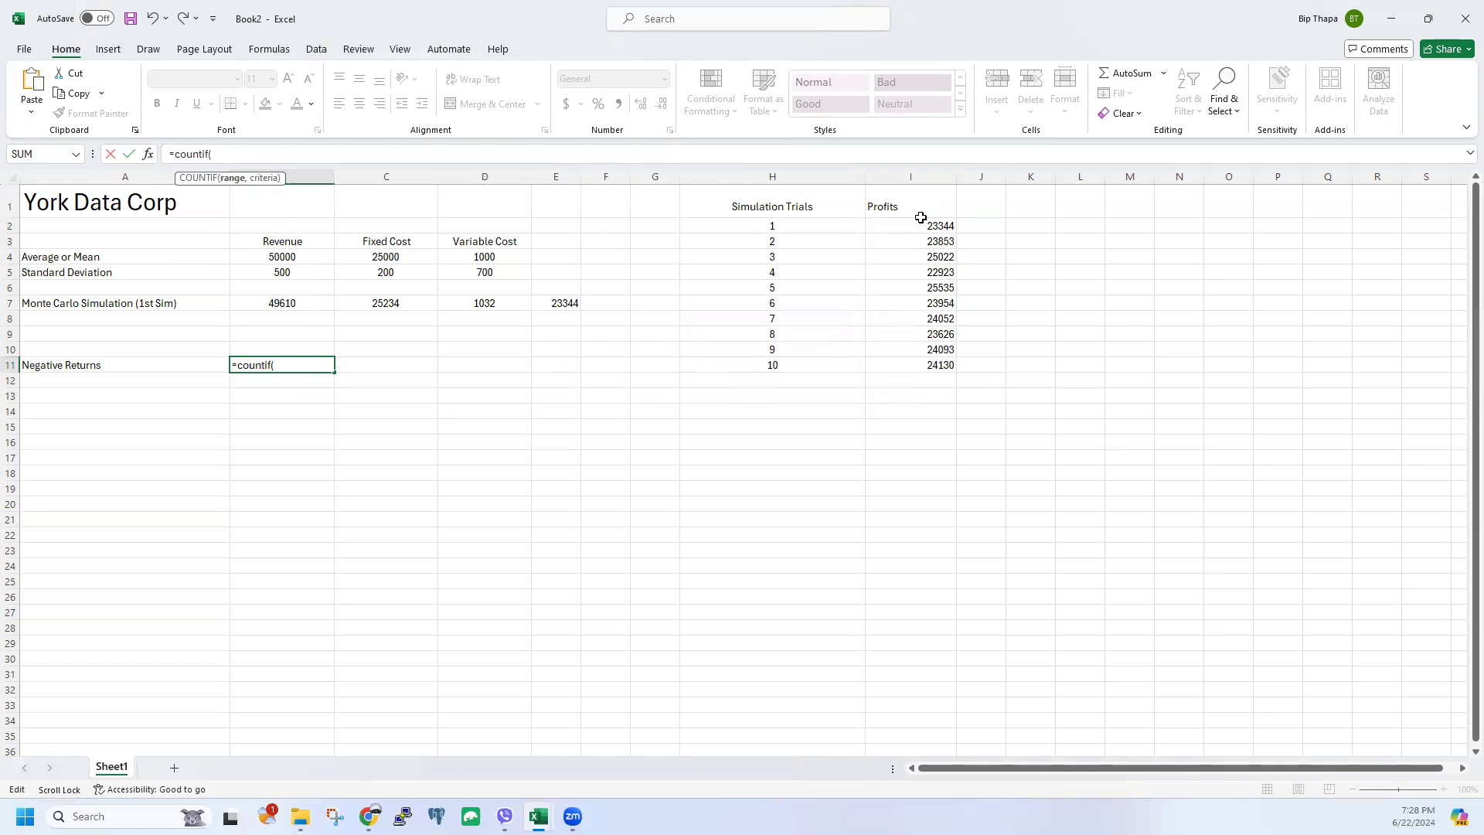
left_click_drag(920, 224, 927, 365)
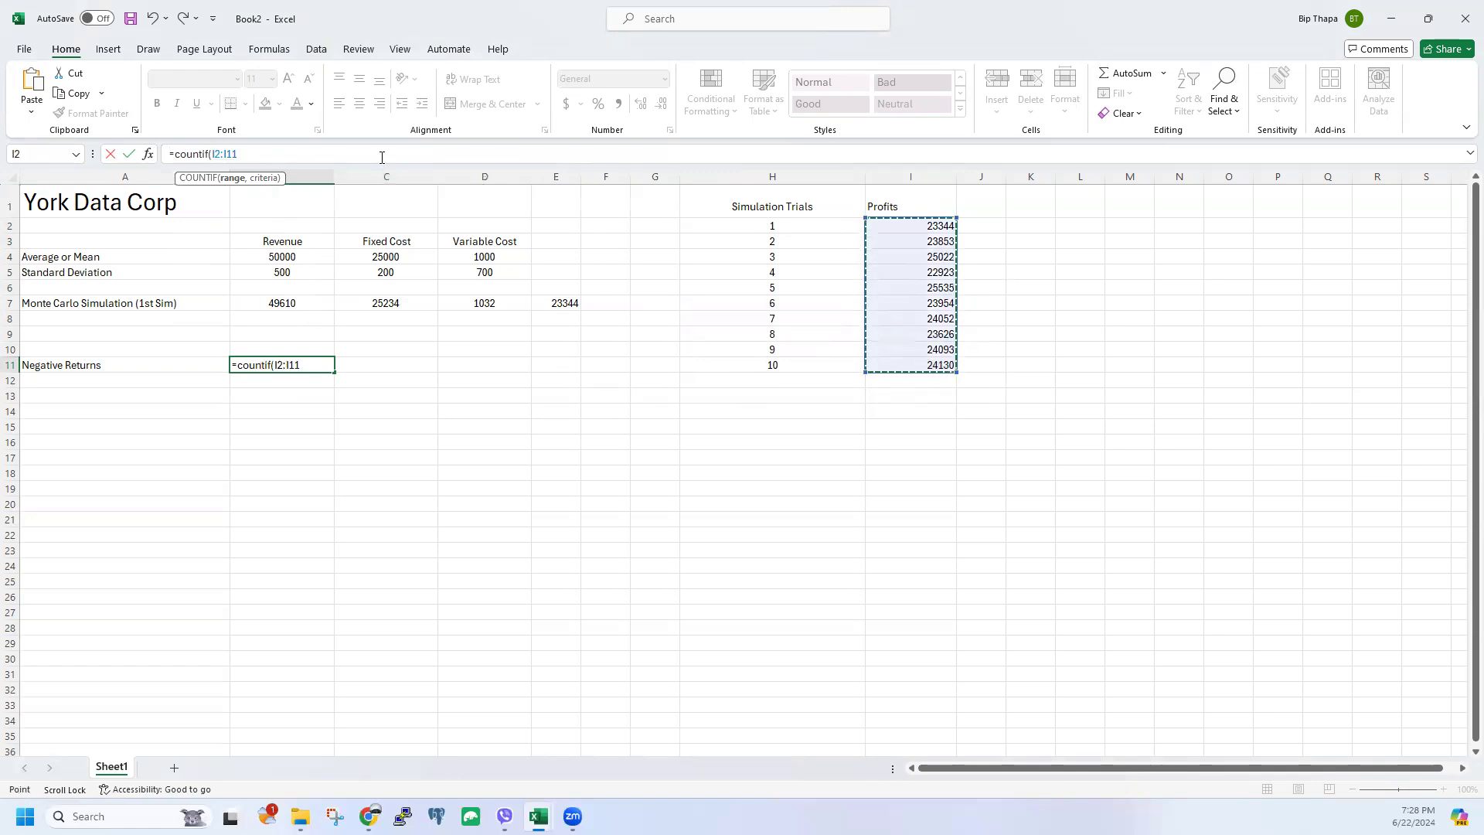
type(",\"<0")
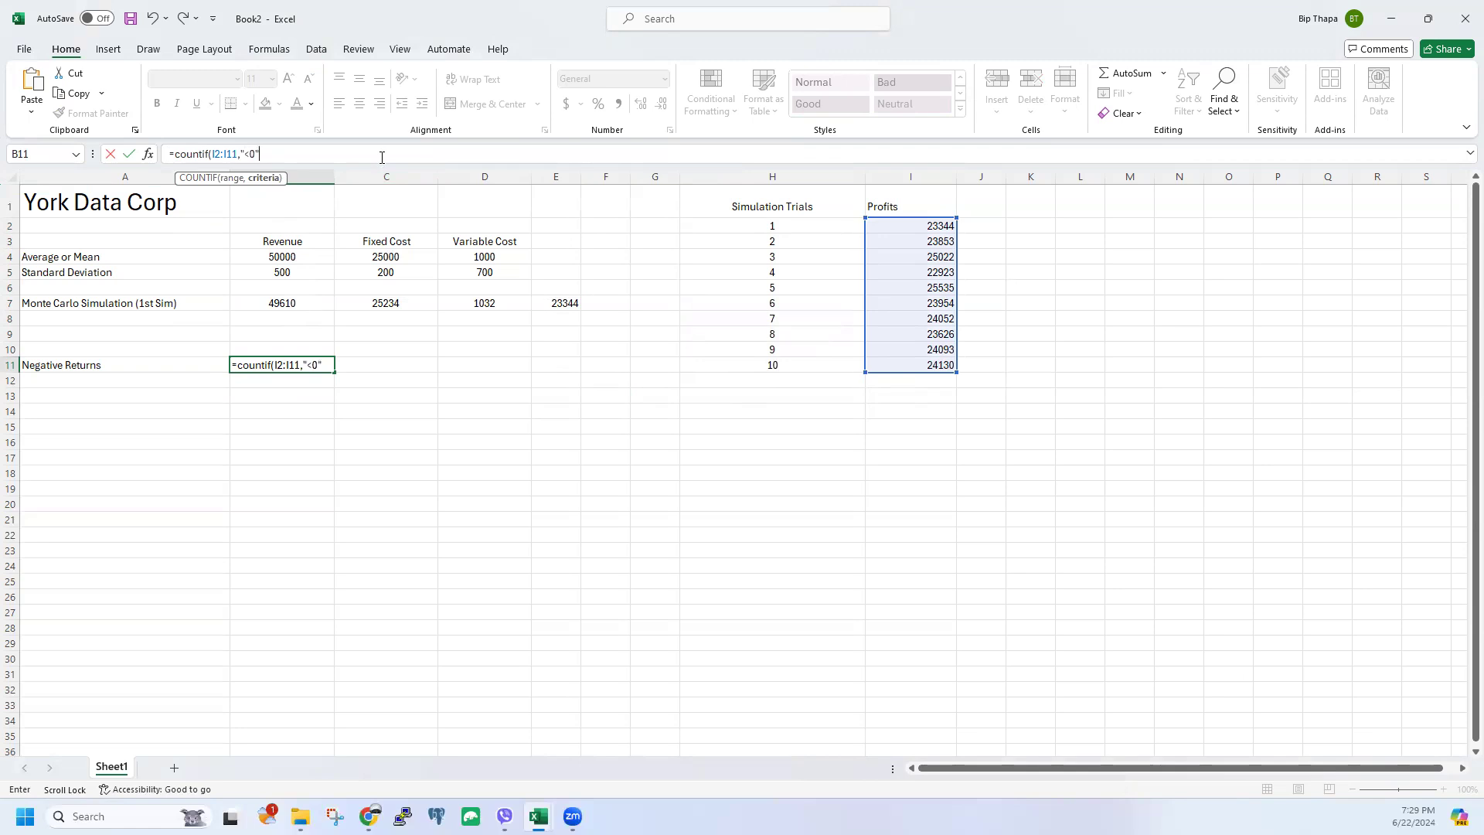
type("\")")
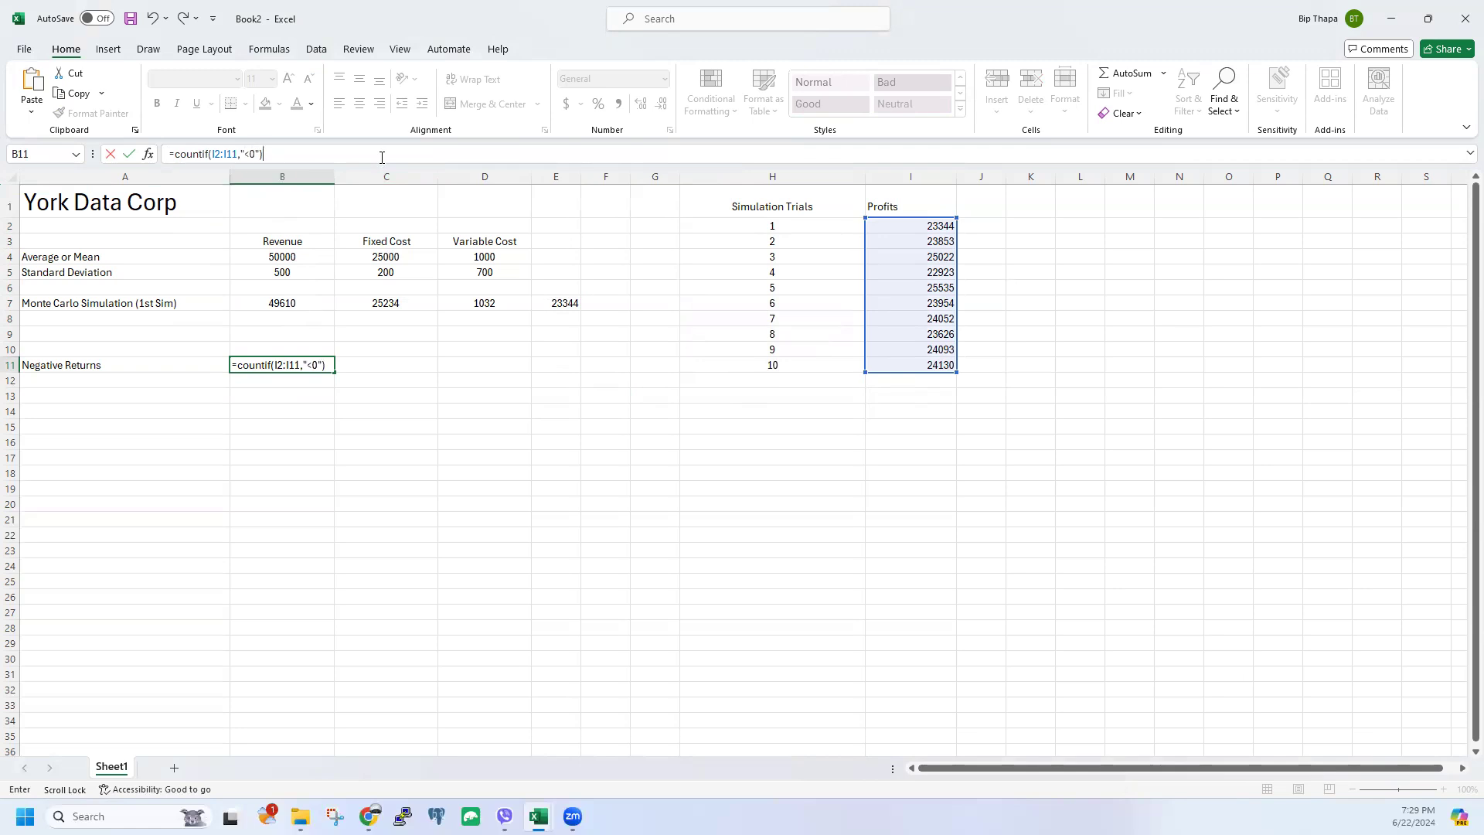
key("Return")
left_click(290, 362)
left_click(172, 384)
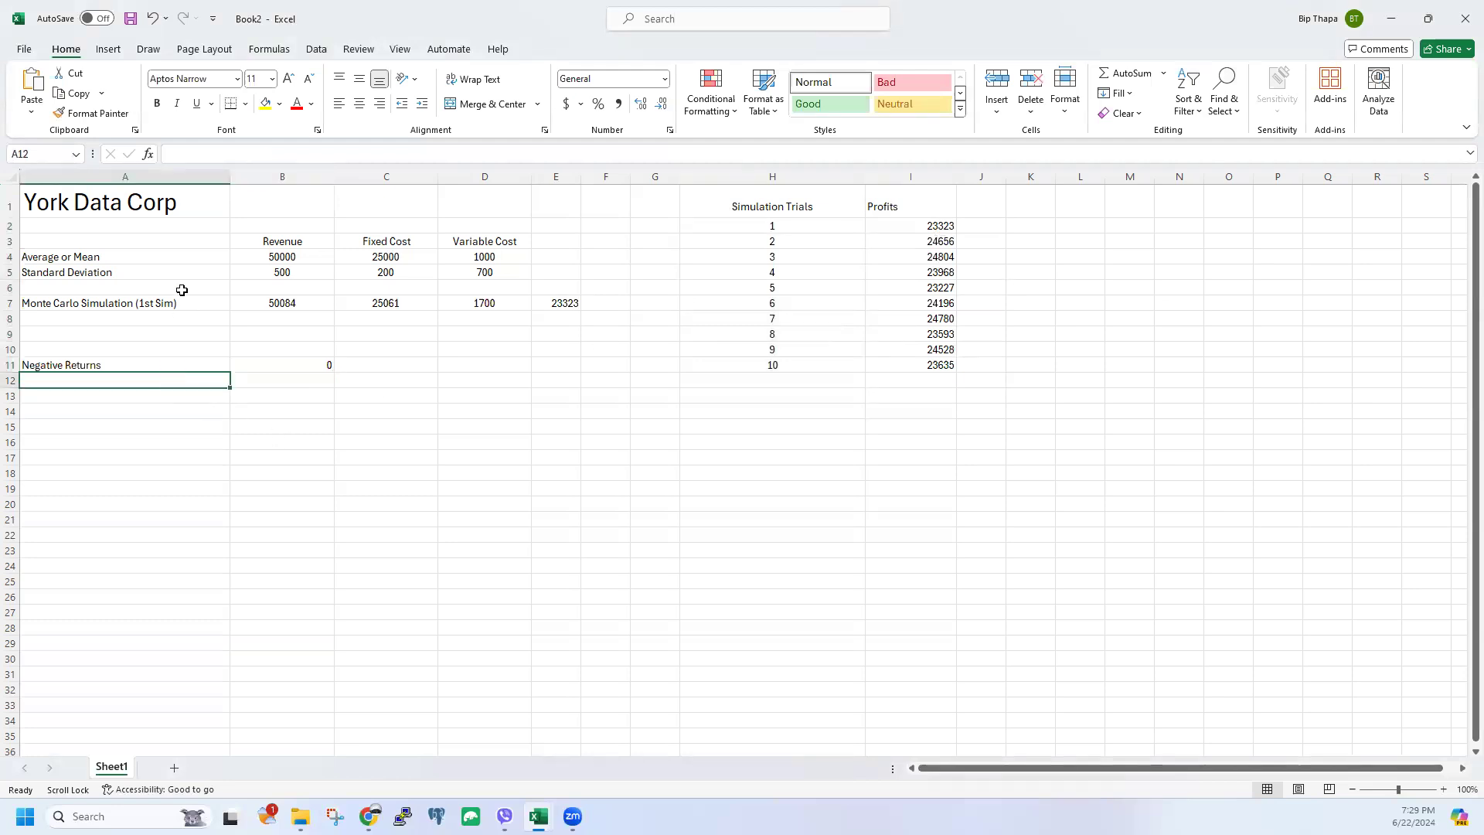
Step: Type the label 'Risk %' in A12
type("Risk")
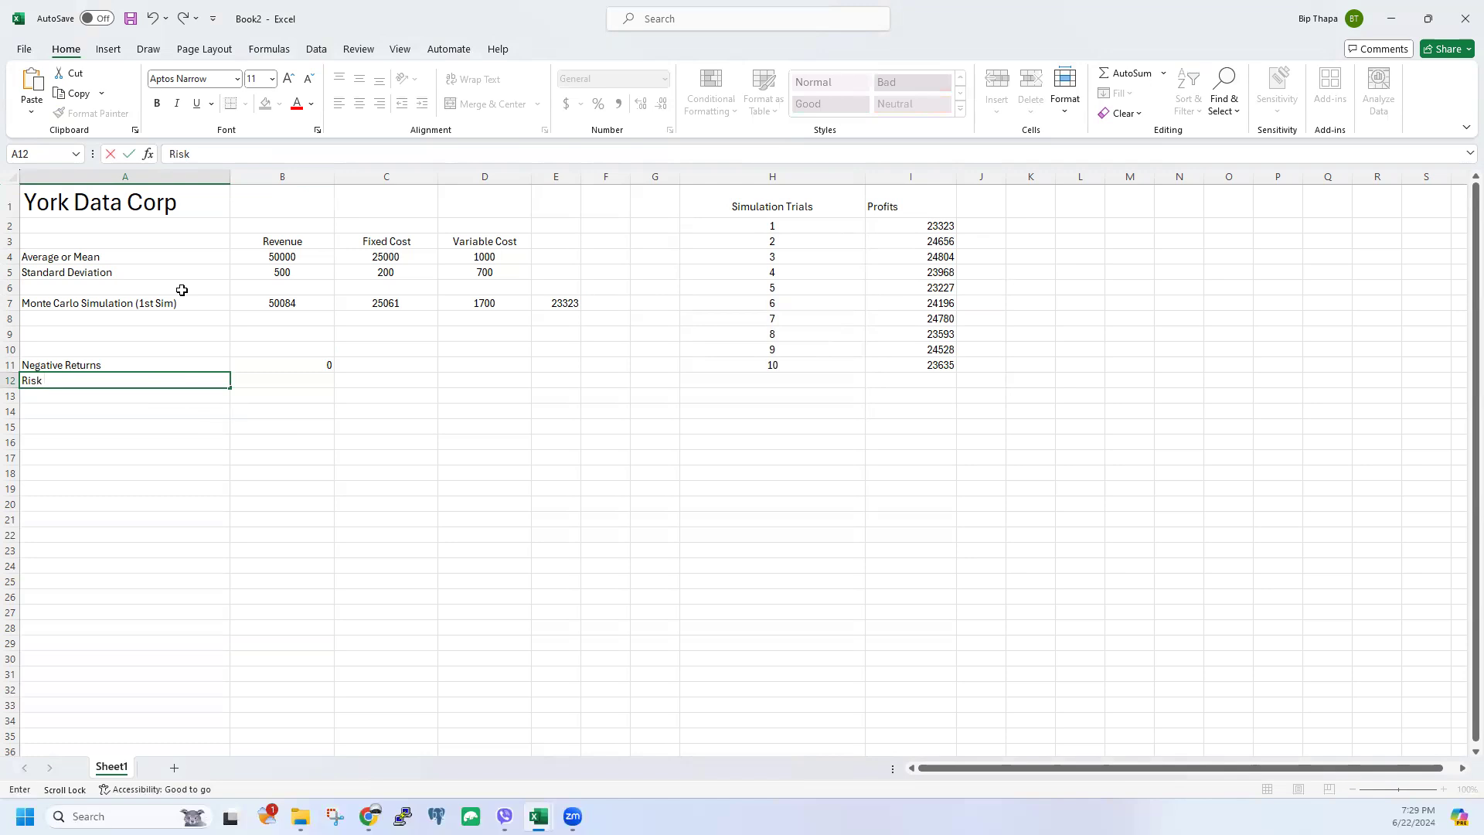
type(" %")
left_click(507, 436)
left_click(323, 381)
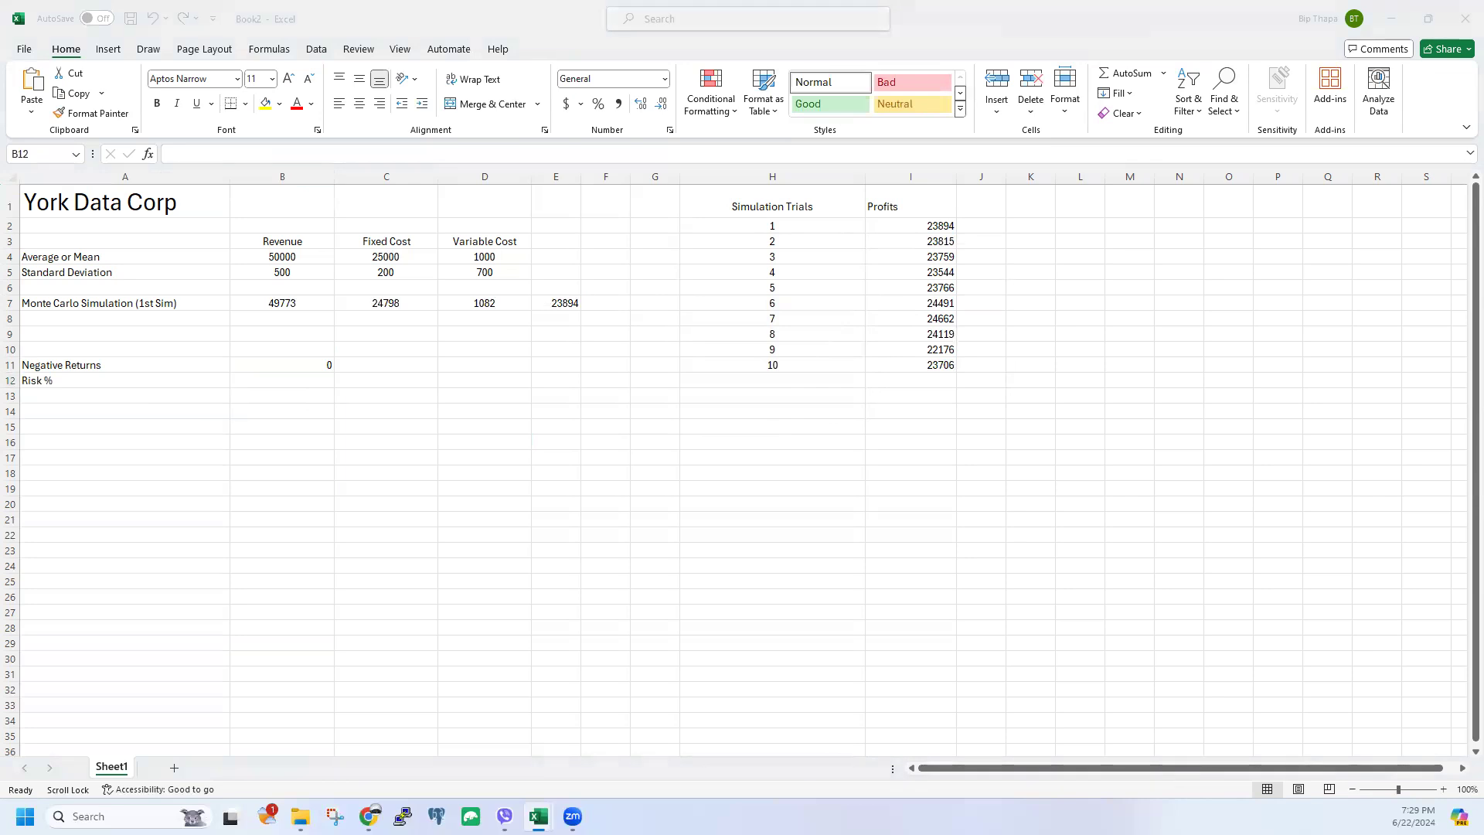
left_click(310, 380)
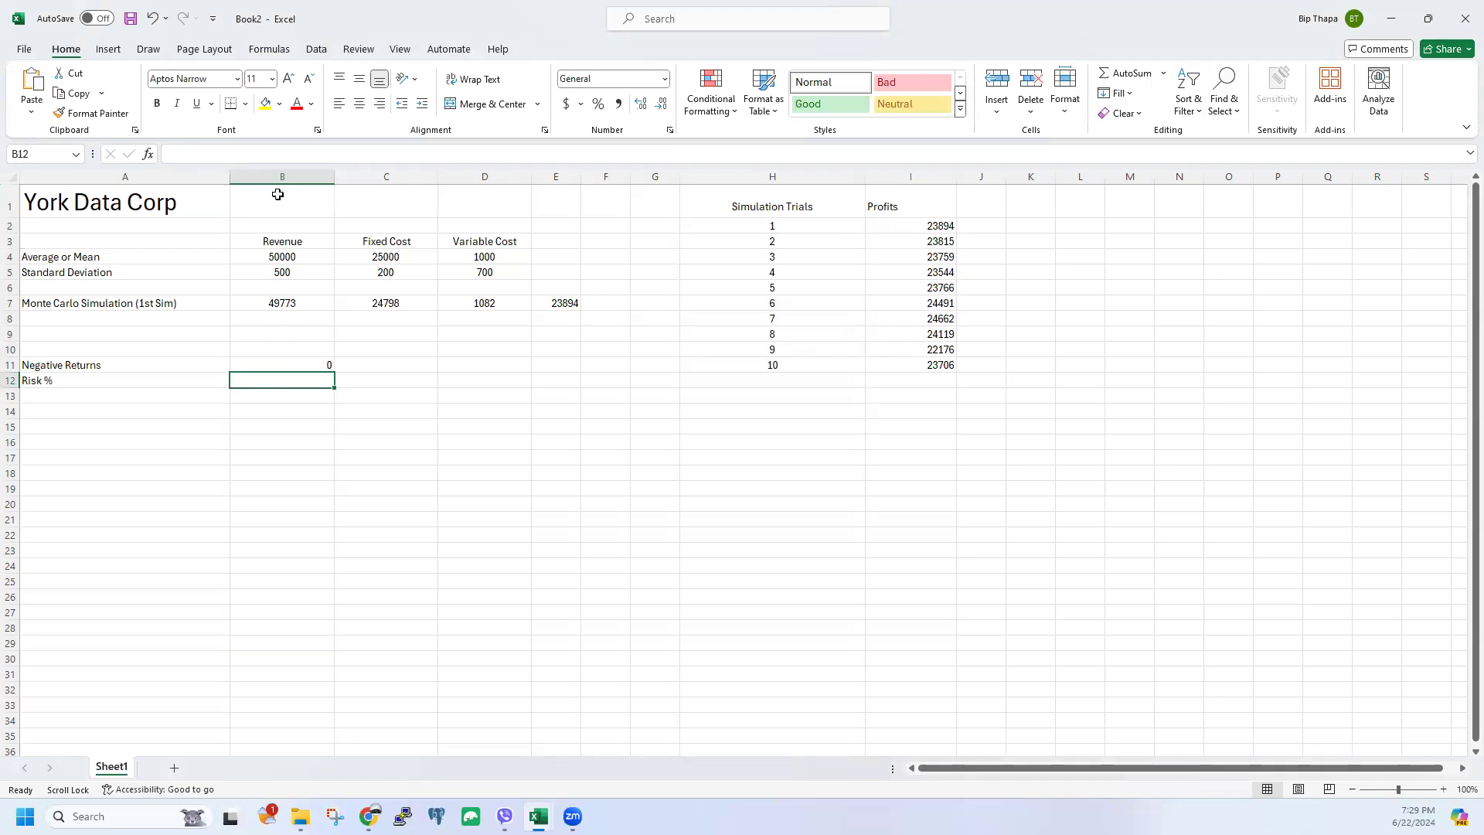
Step: Enter =B11/ROWS(I2:I11) in B12 to get the share of negative returns
left_click(267, 153)
type("=")
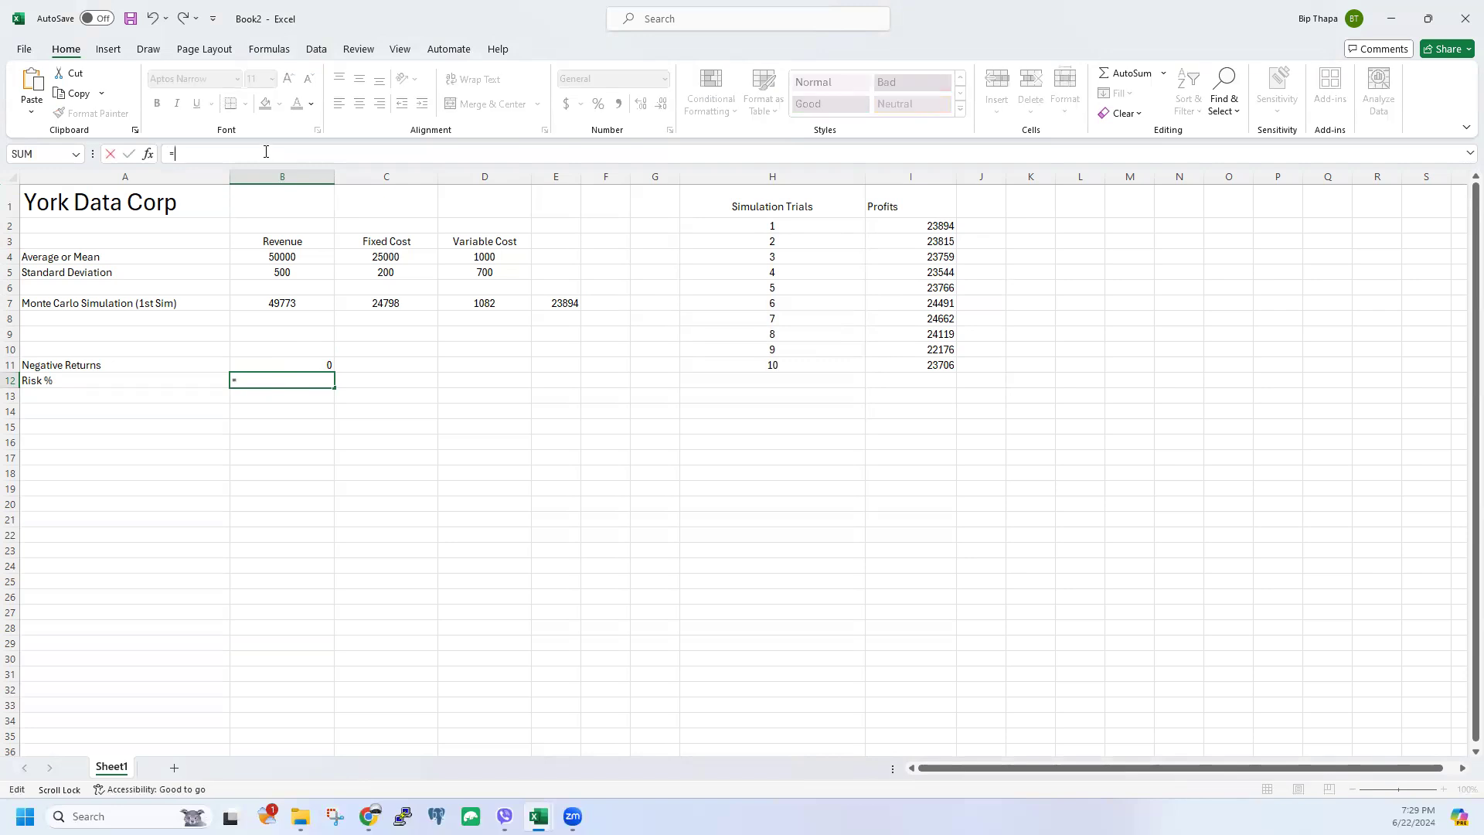
left_click(325, 362)
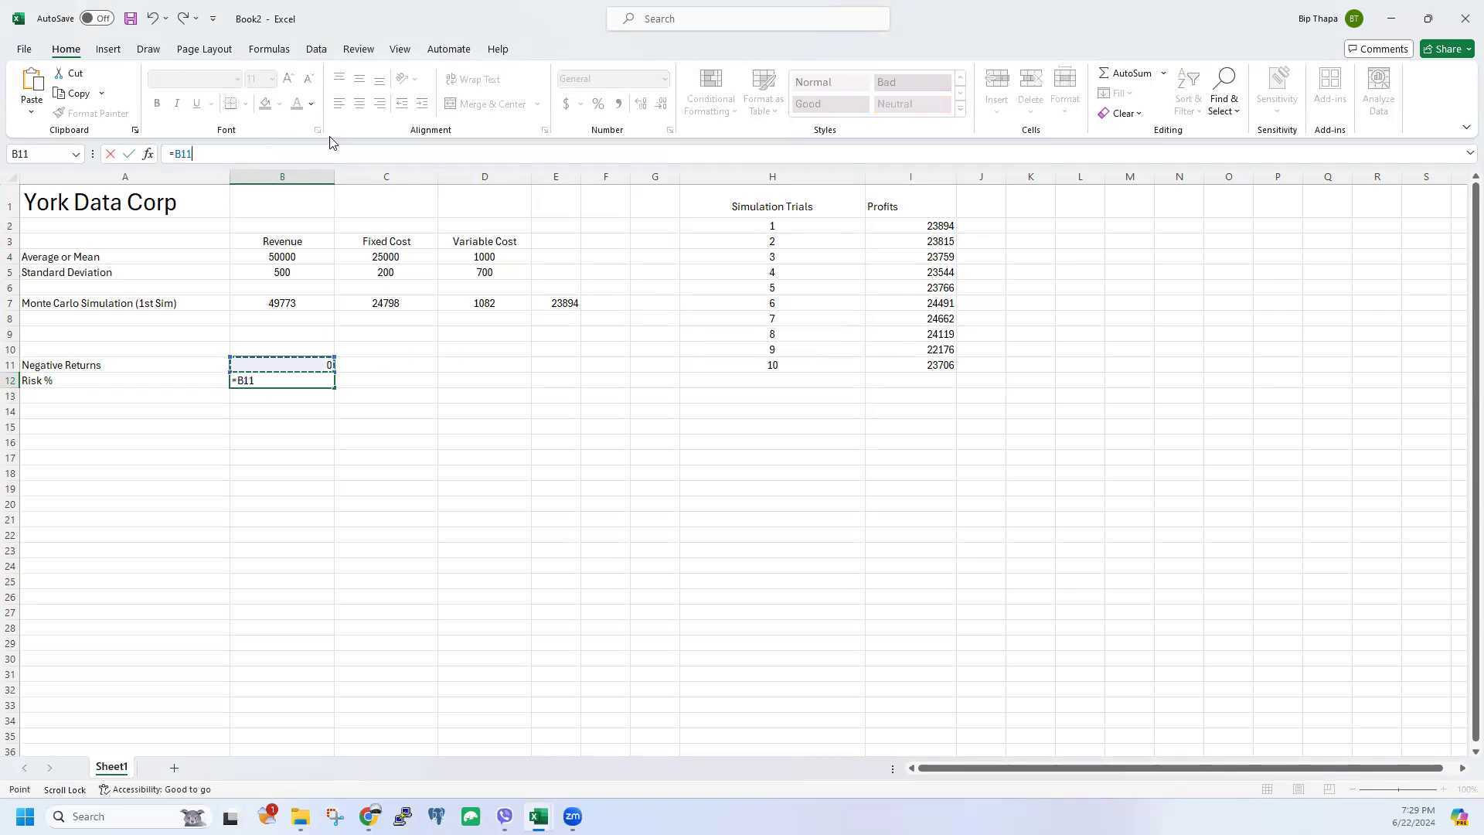
type("/ROws")
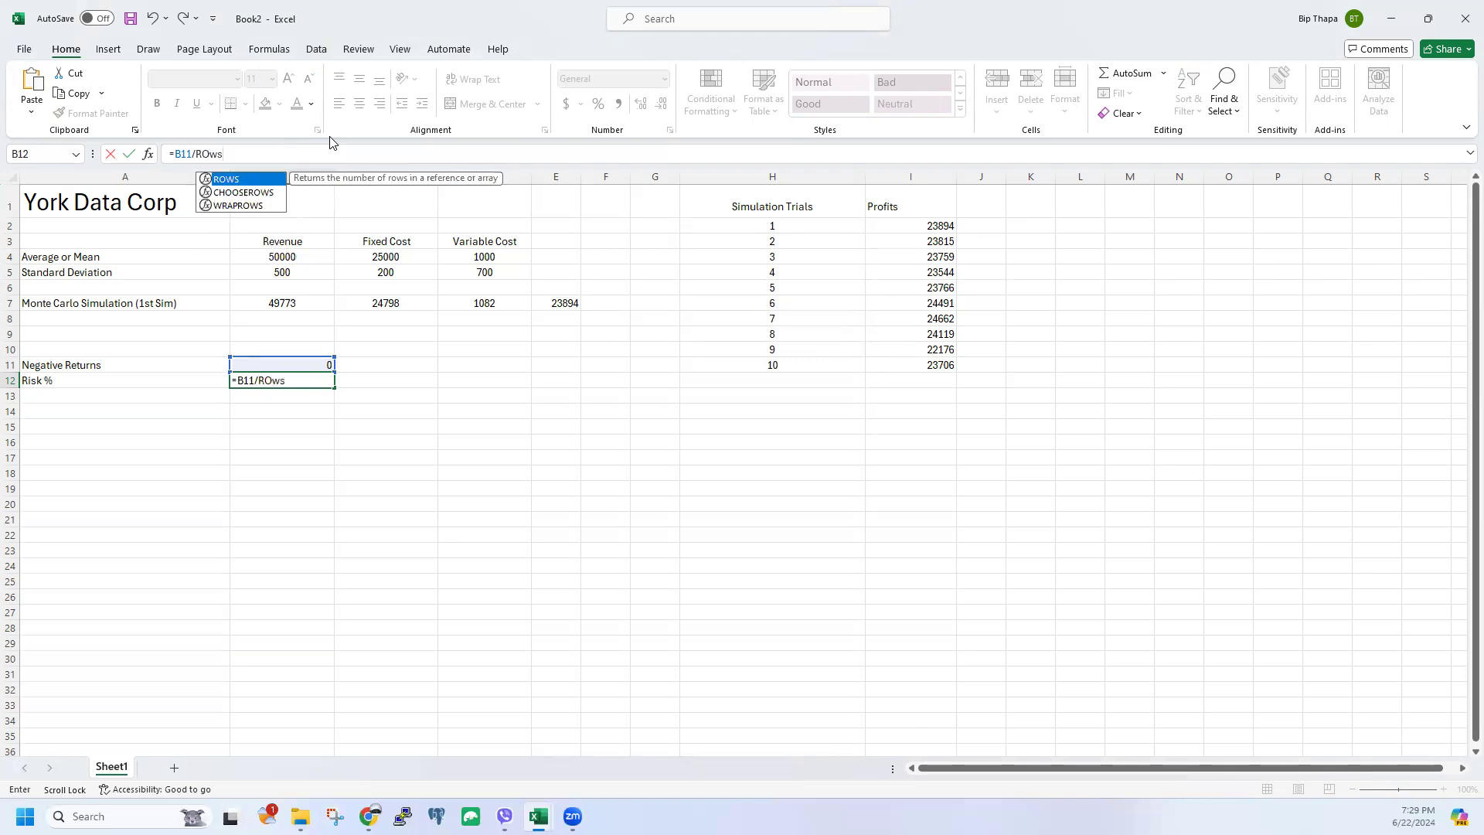
key("Tab")
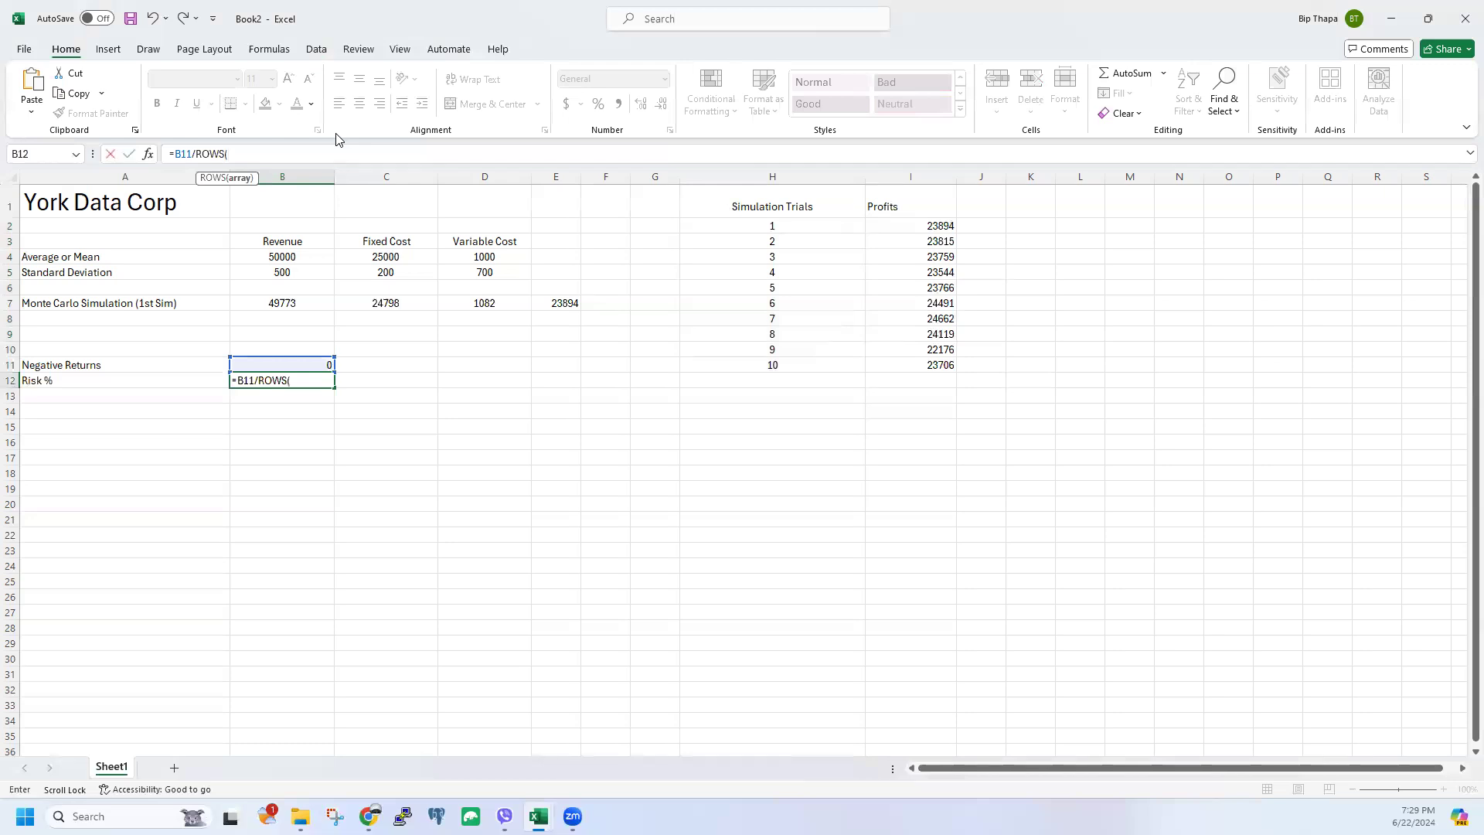
left_click_drag(909, 229, 918, 368)
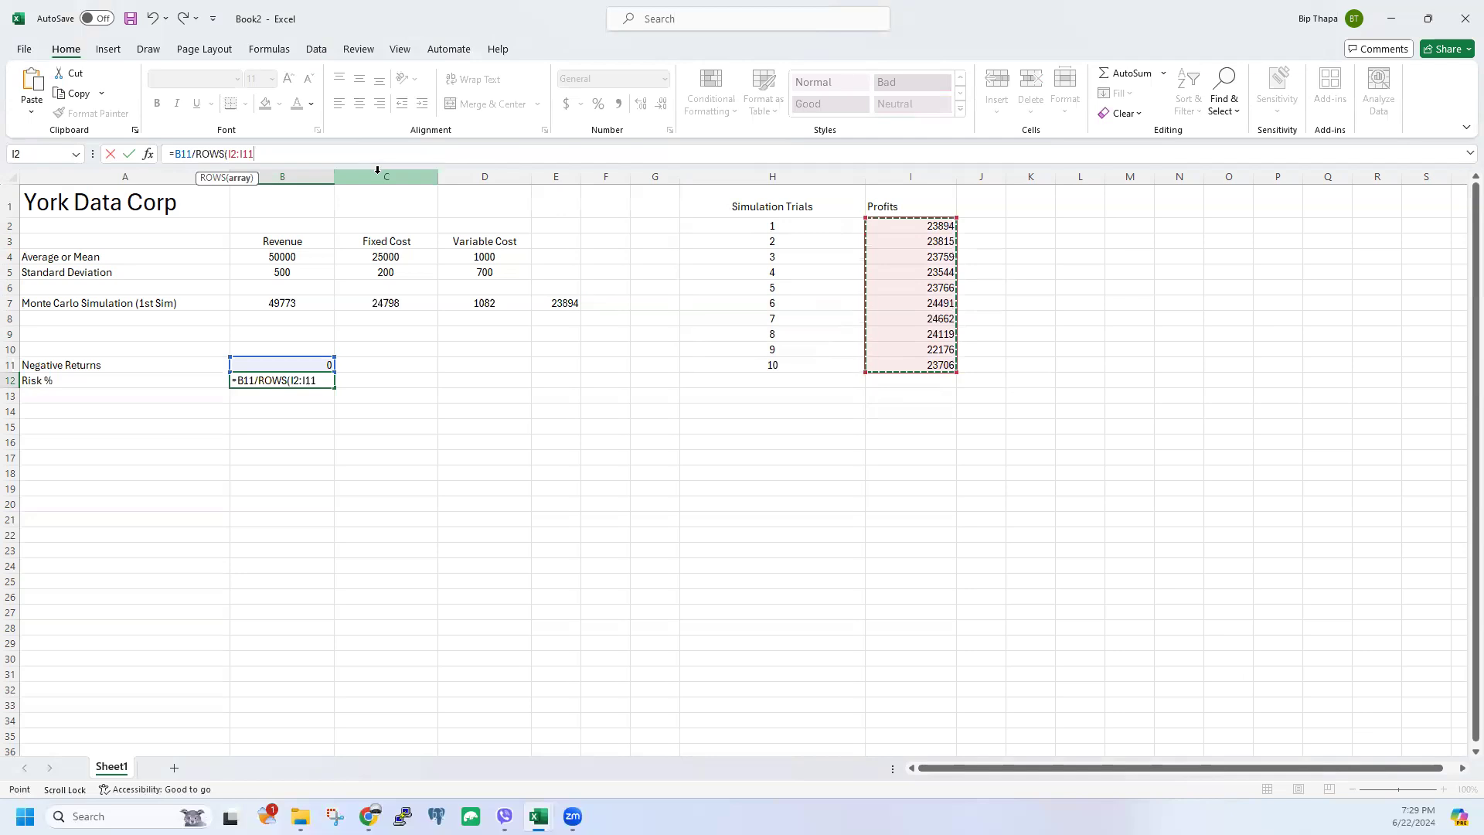
type(")")
key("Return")
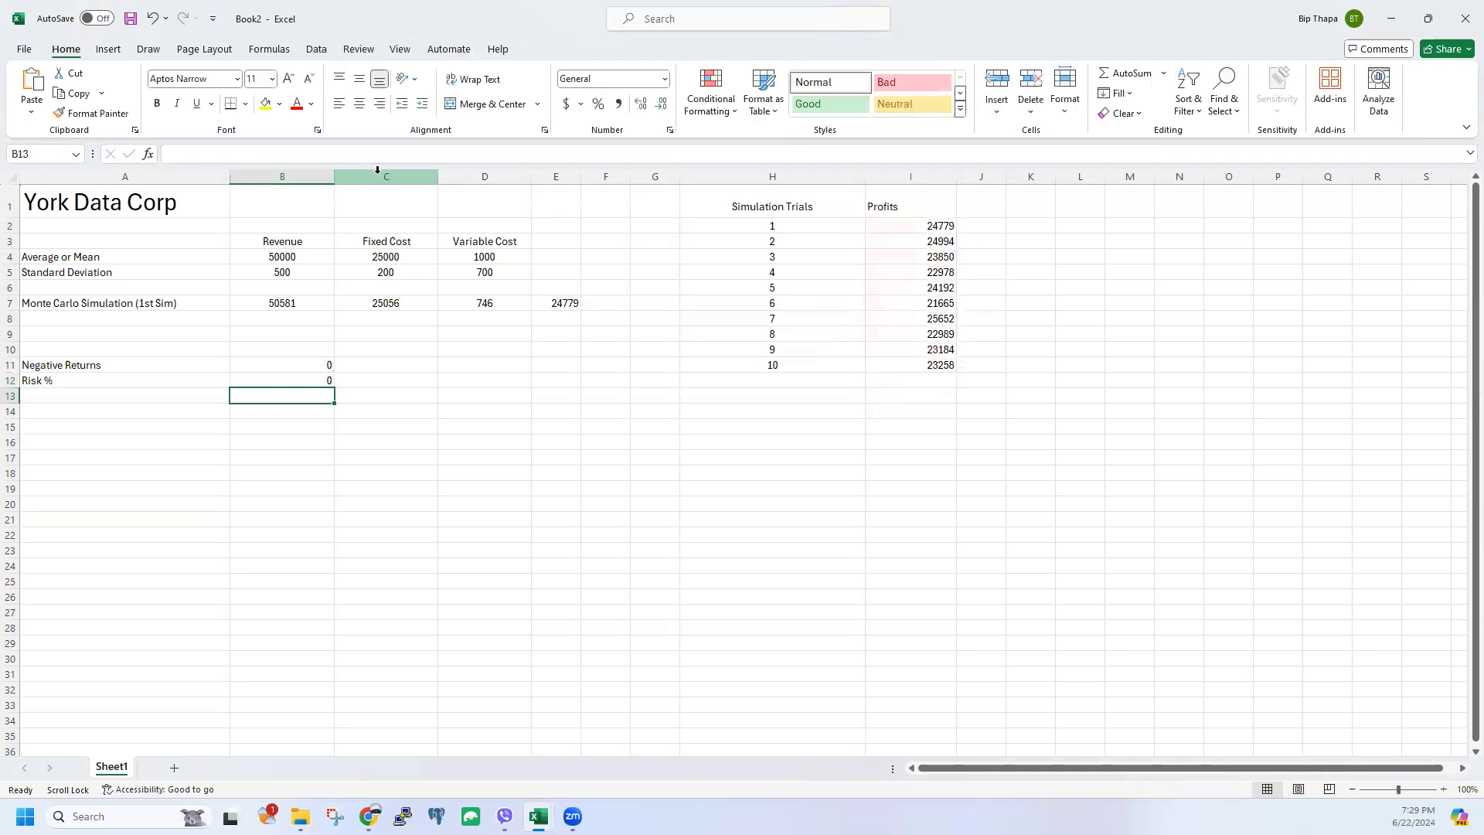
Step: Enter standard deviations 15000 in B5, 12000 in C5 and 950 in D5
left_click(321, 381)
left_click(268, 269)
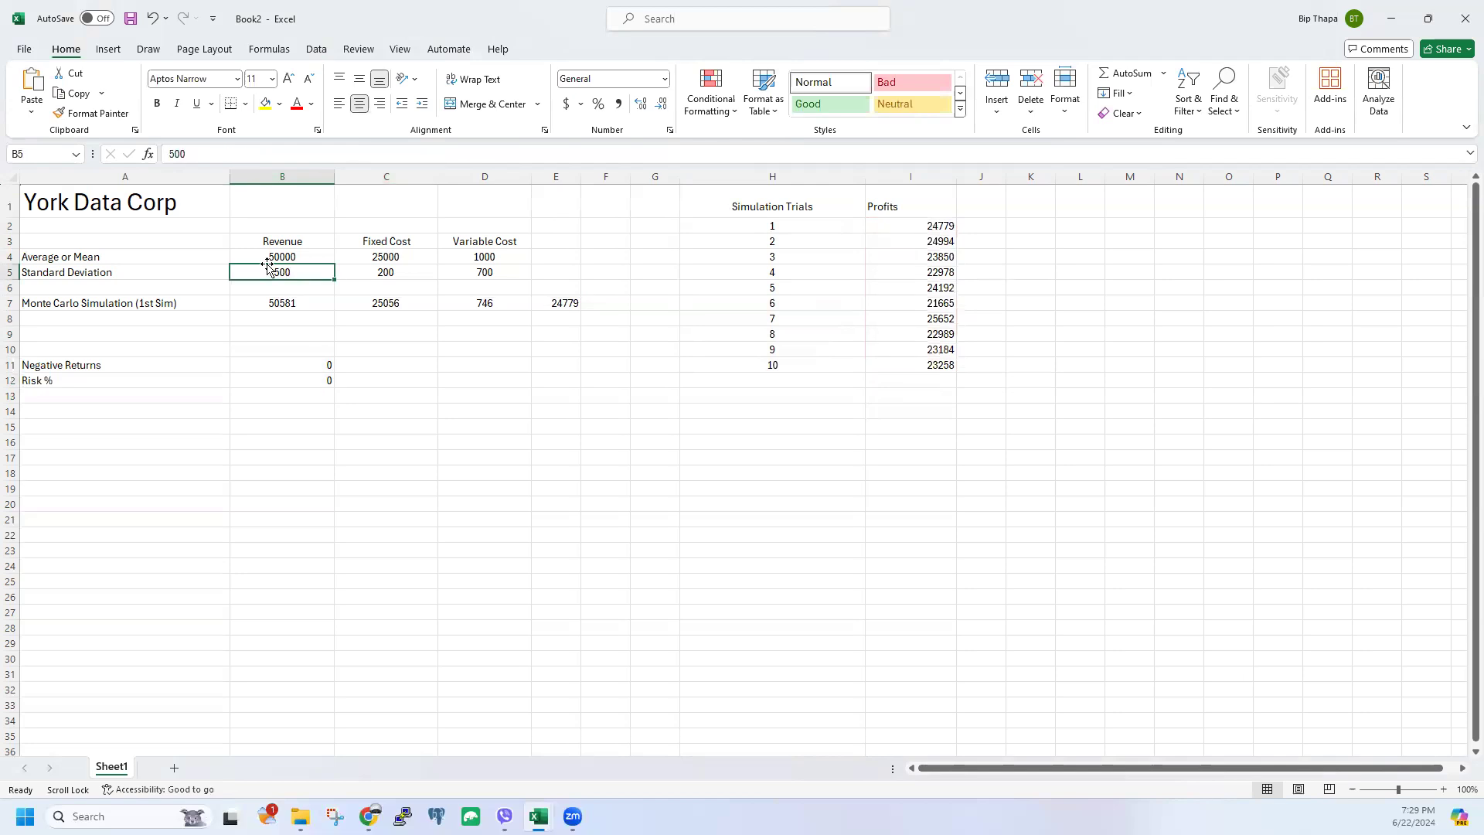
type("15000")
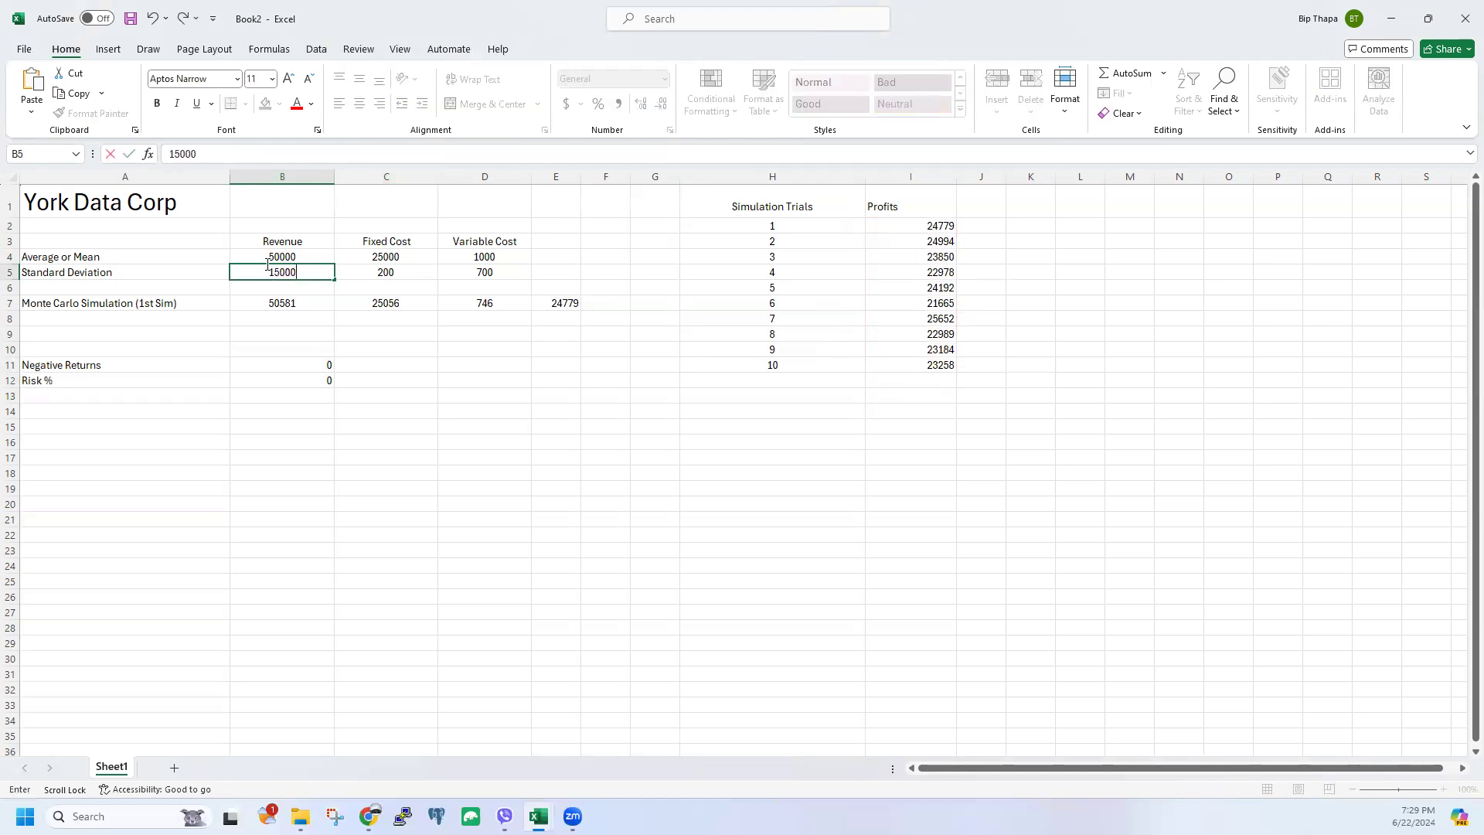
left_click(412, 426)
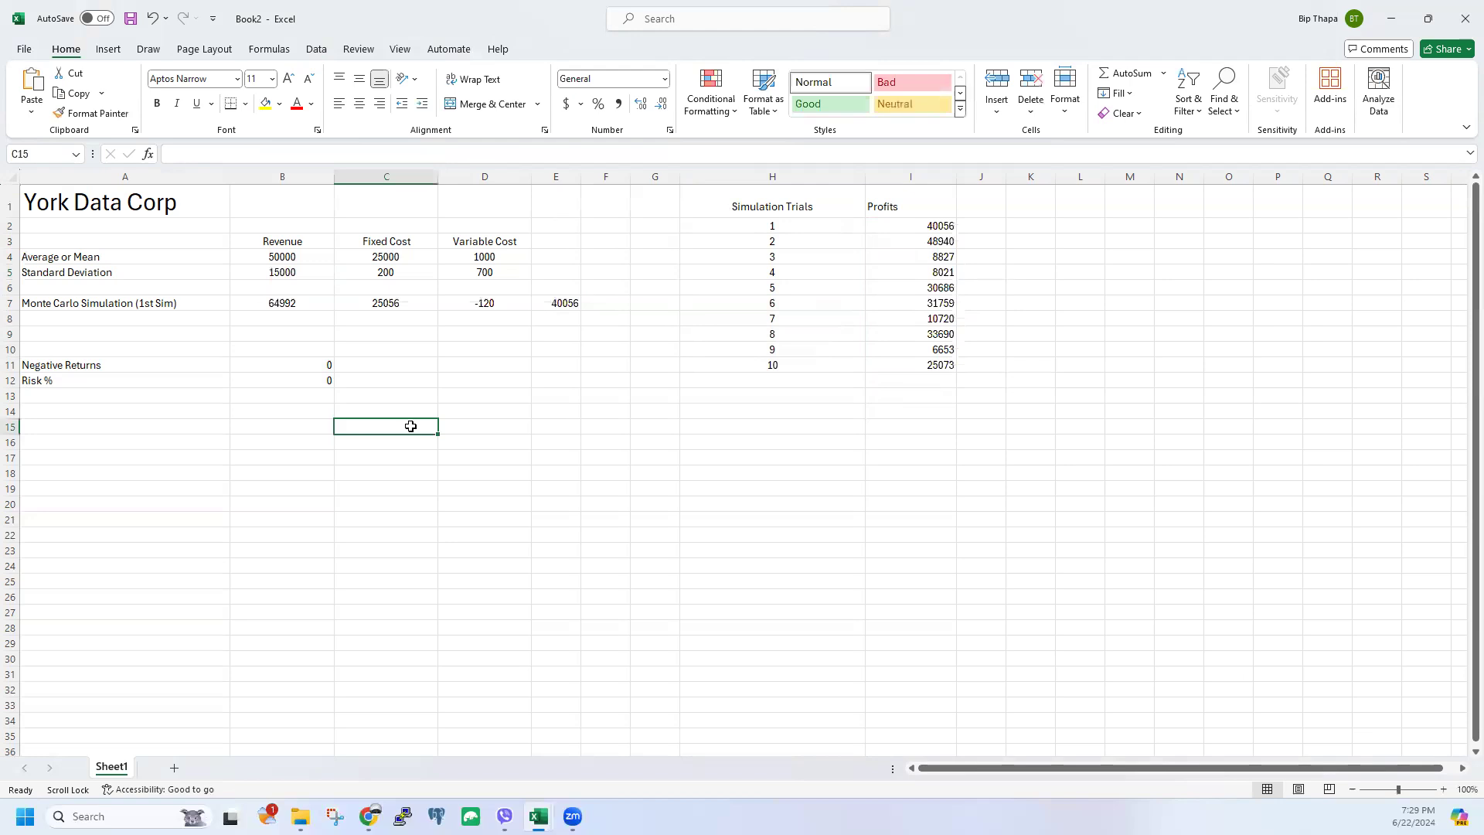
left_click(386, 270)
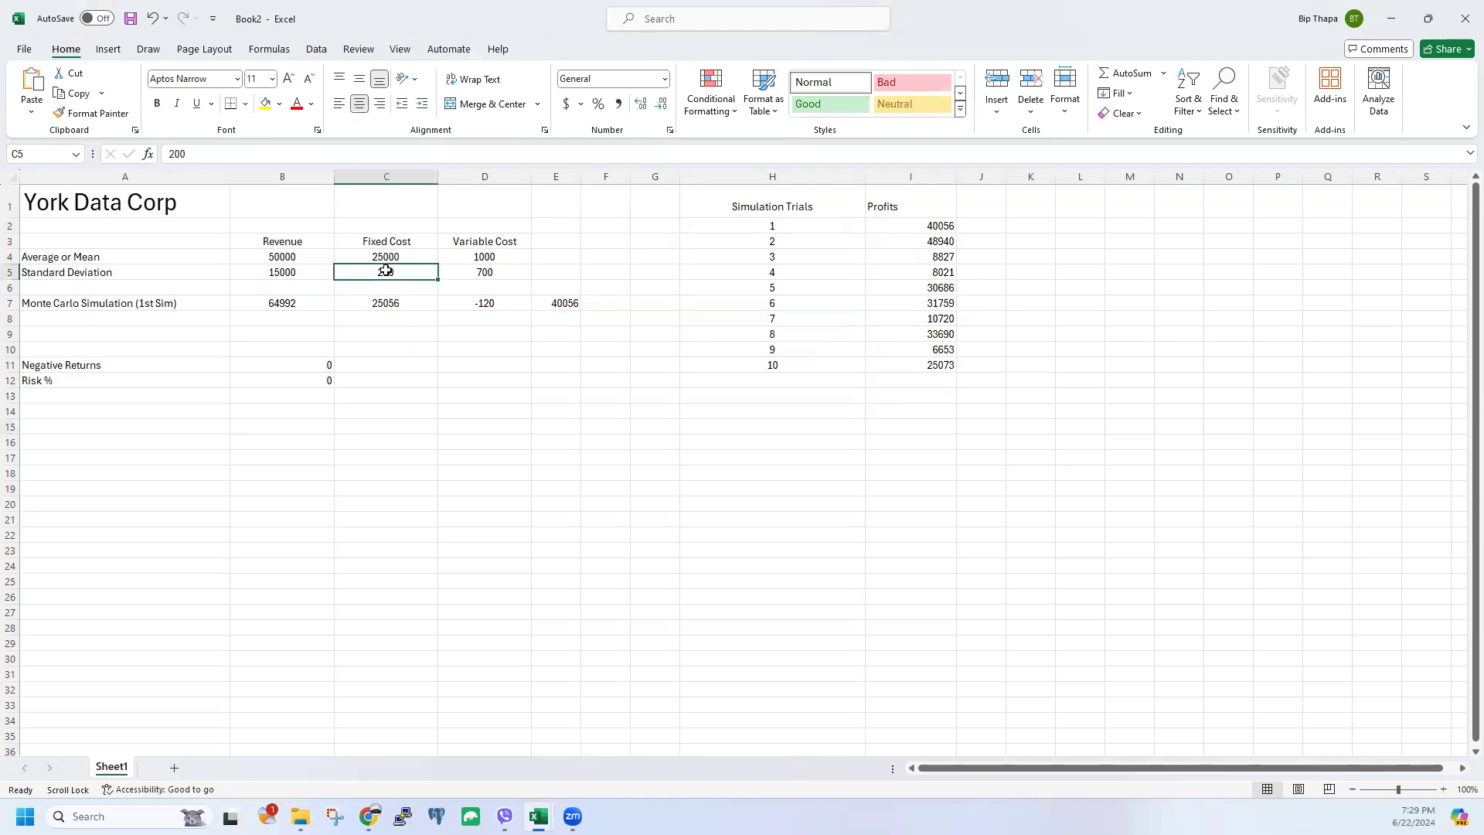
type("12000")
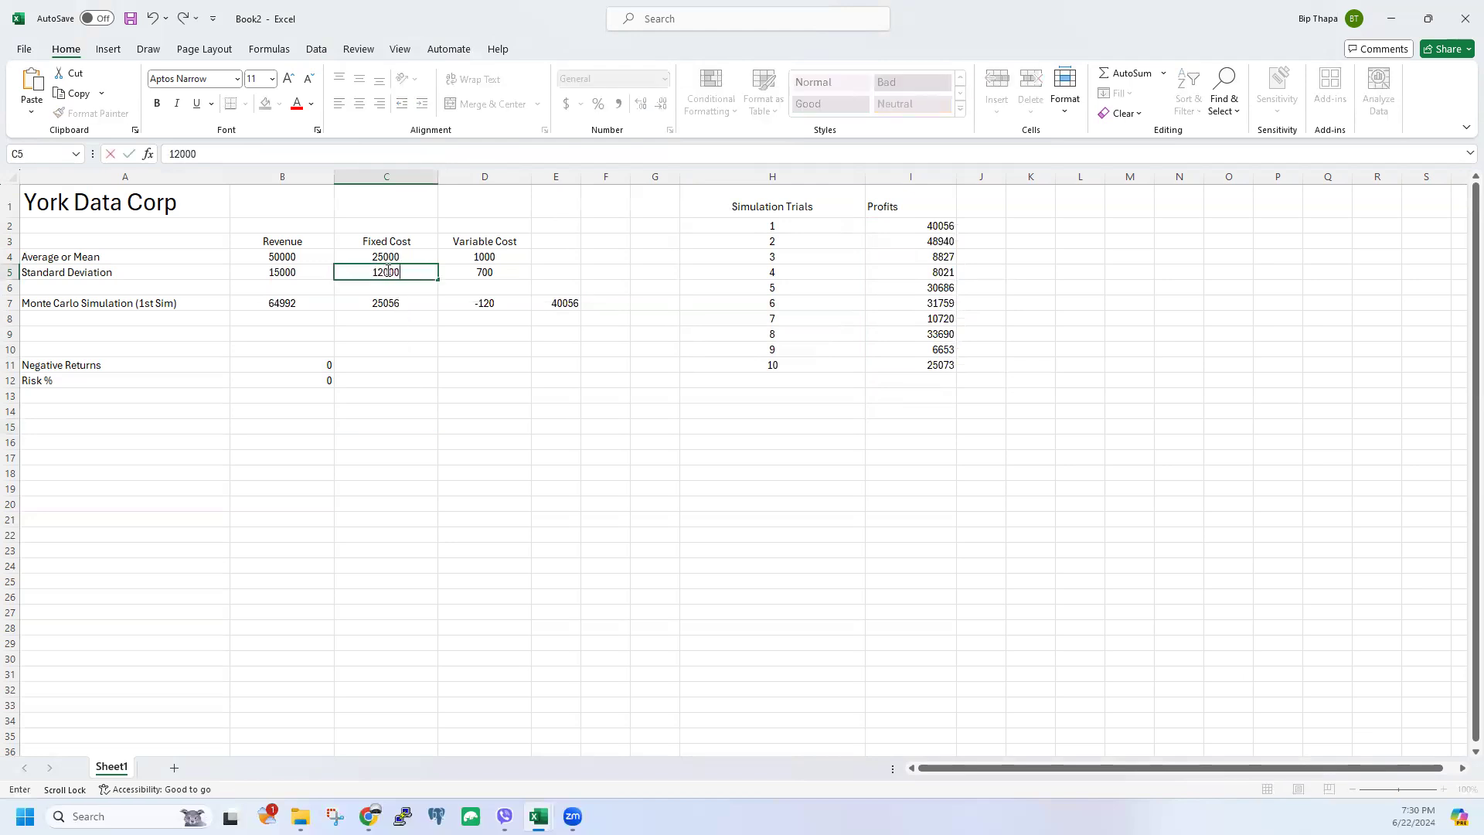
left_click(435, 406)
left_click(469, 272)
type("950")
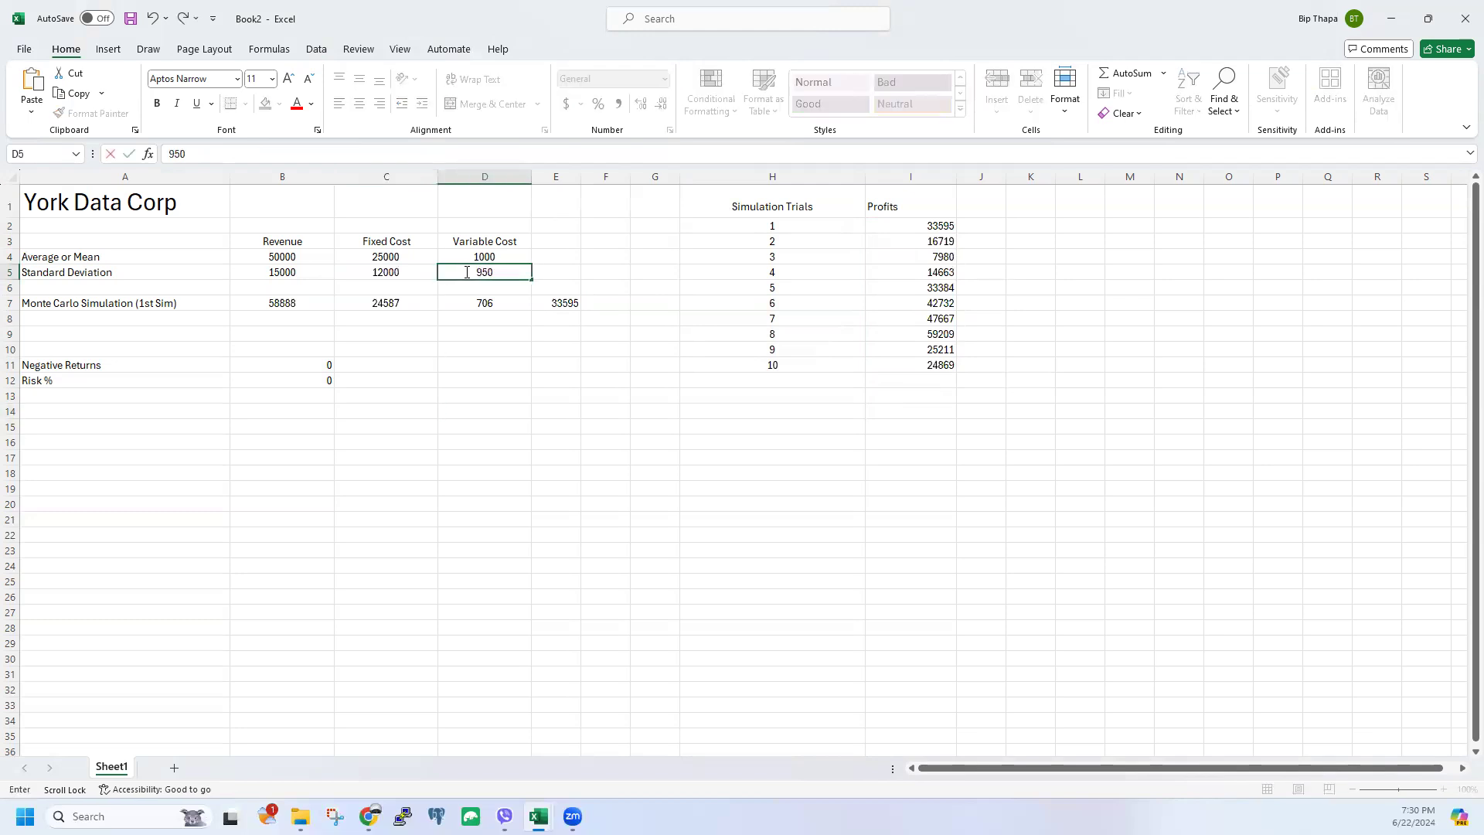
key("Return")
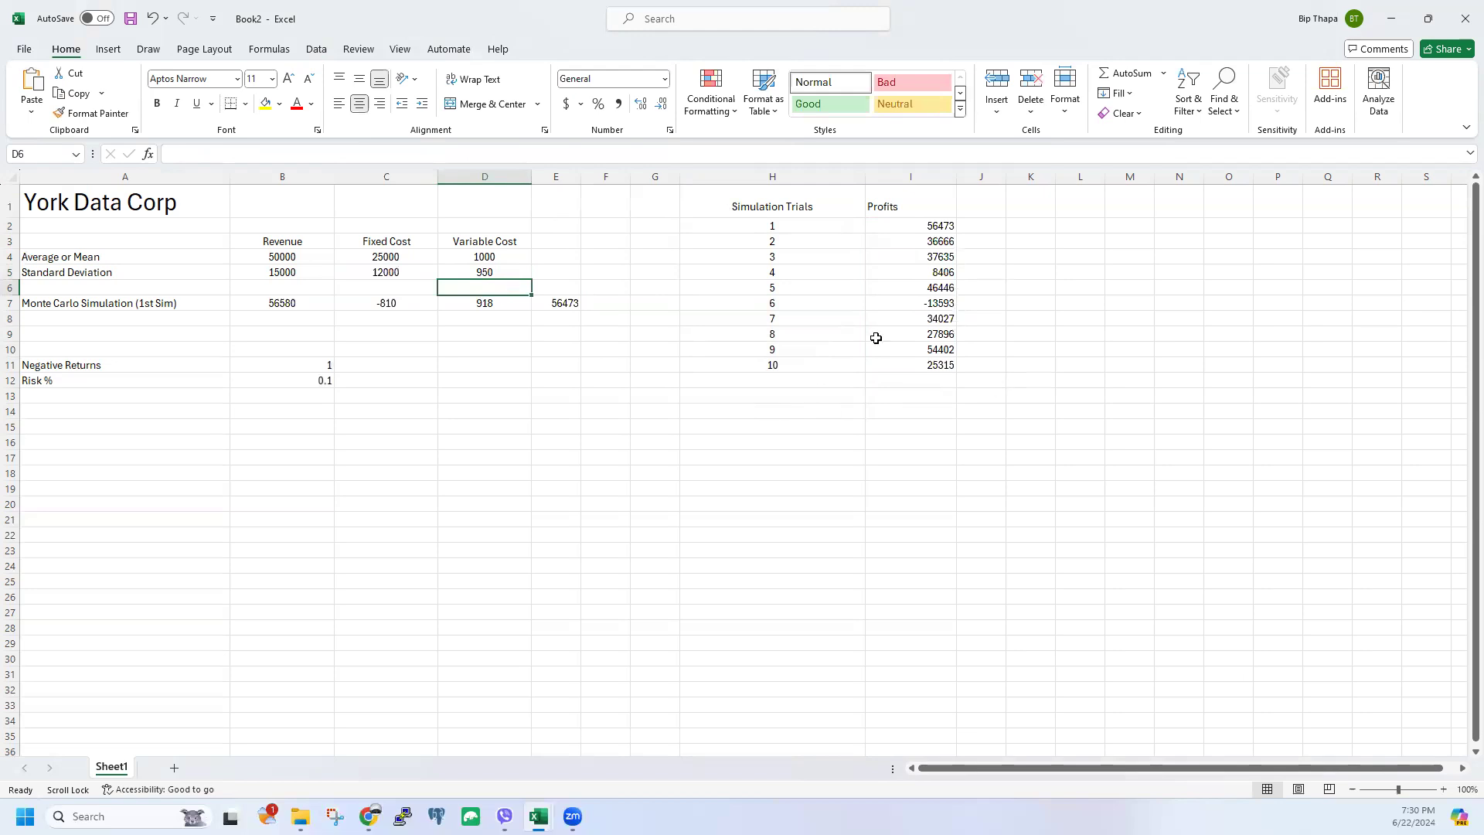
left_click(915, 303)
left_click_drag(279, 275, 467, 275)
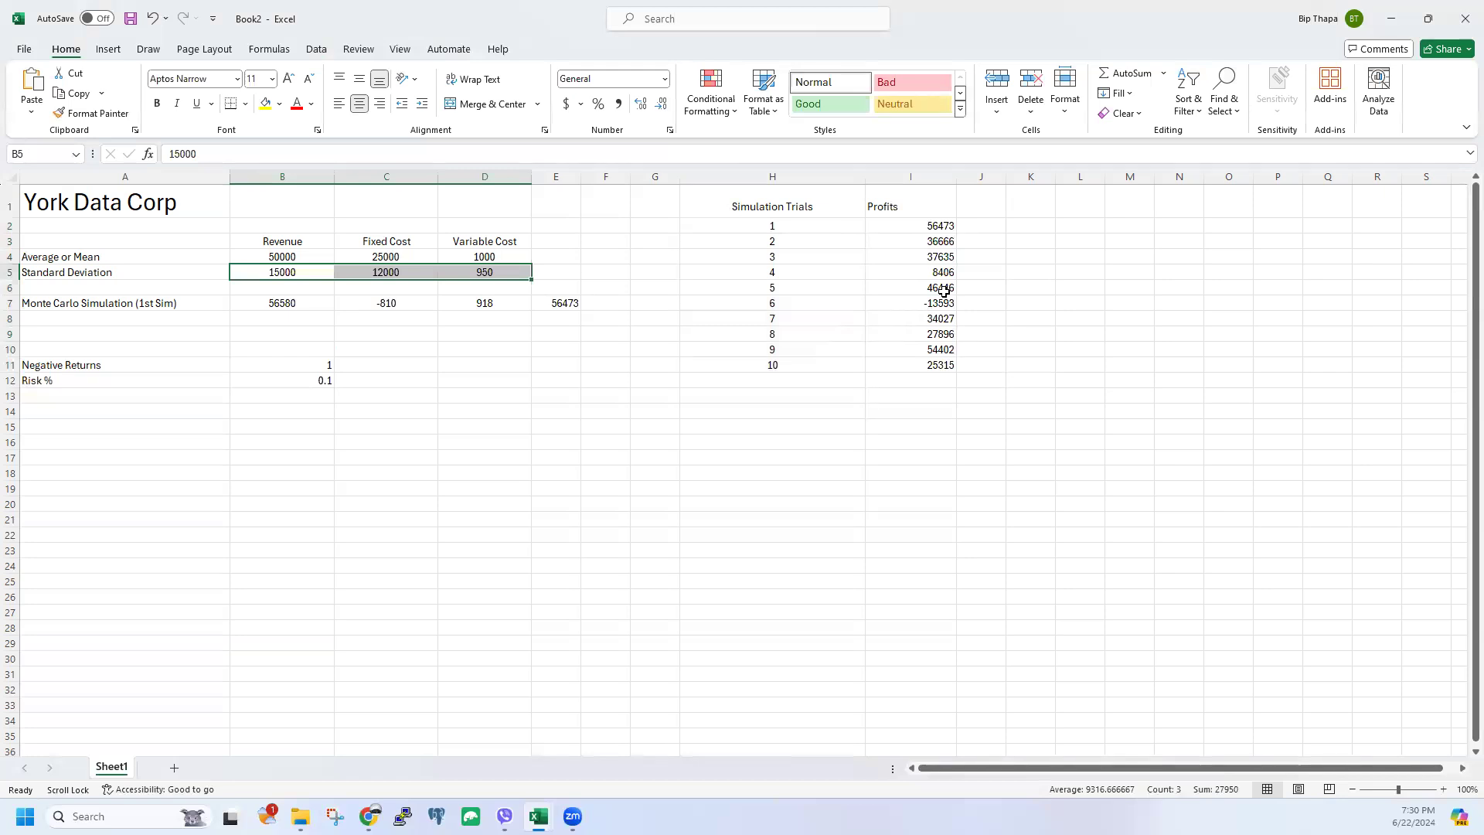
left_click(945, 304)
Step: Rebuild the Data Table over H2:I25 with K5 as the column input cell
left_click_drag(769, 227, 935, 579)
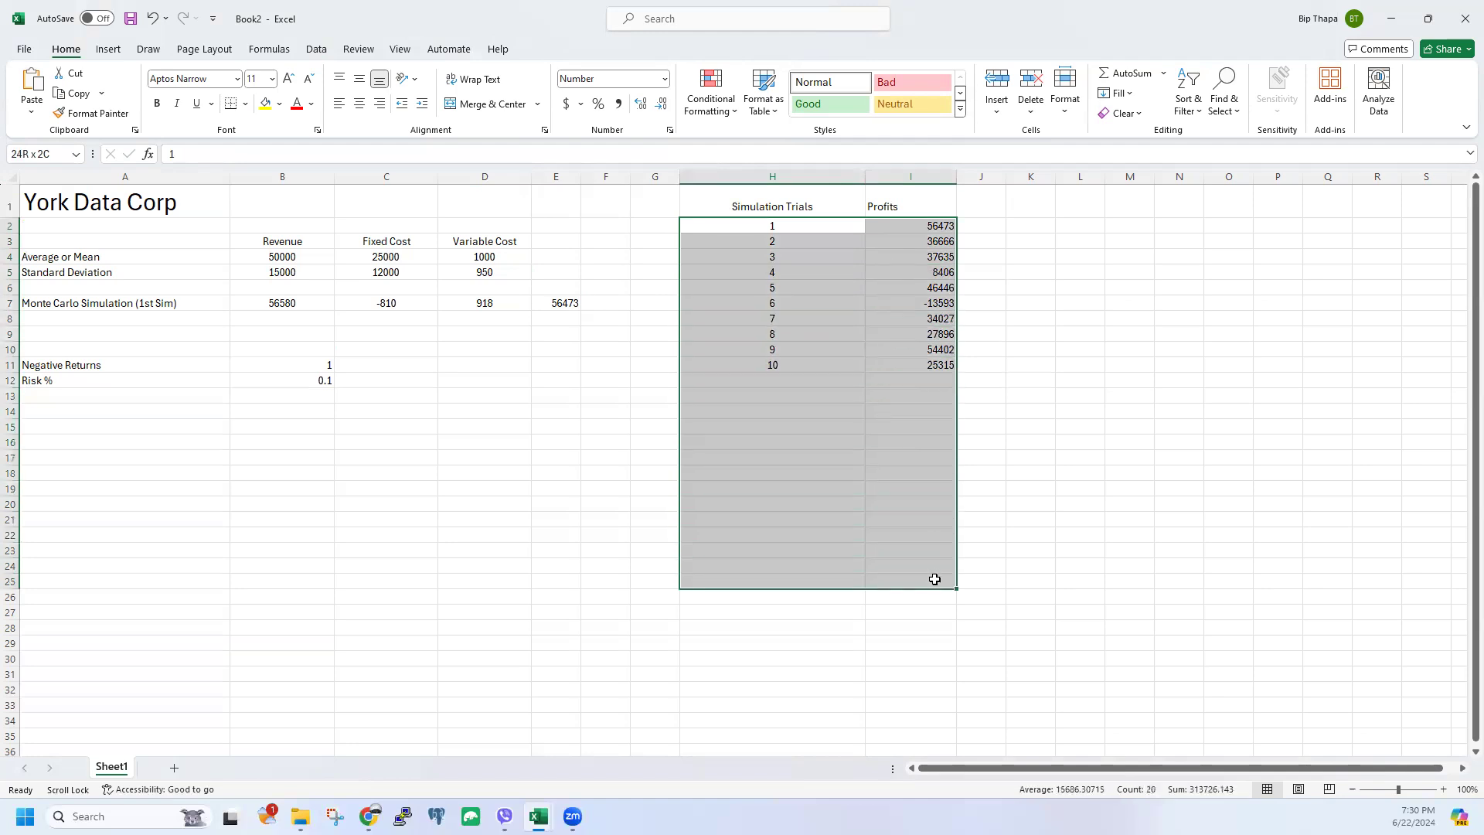
left_click(1188, 105)
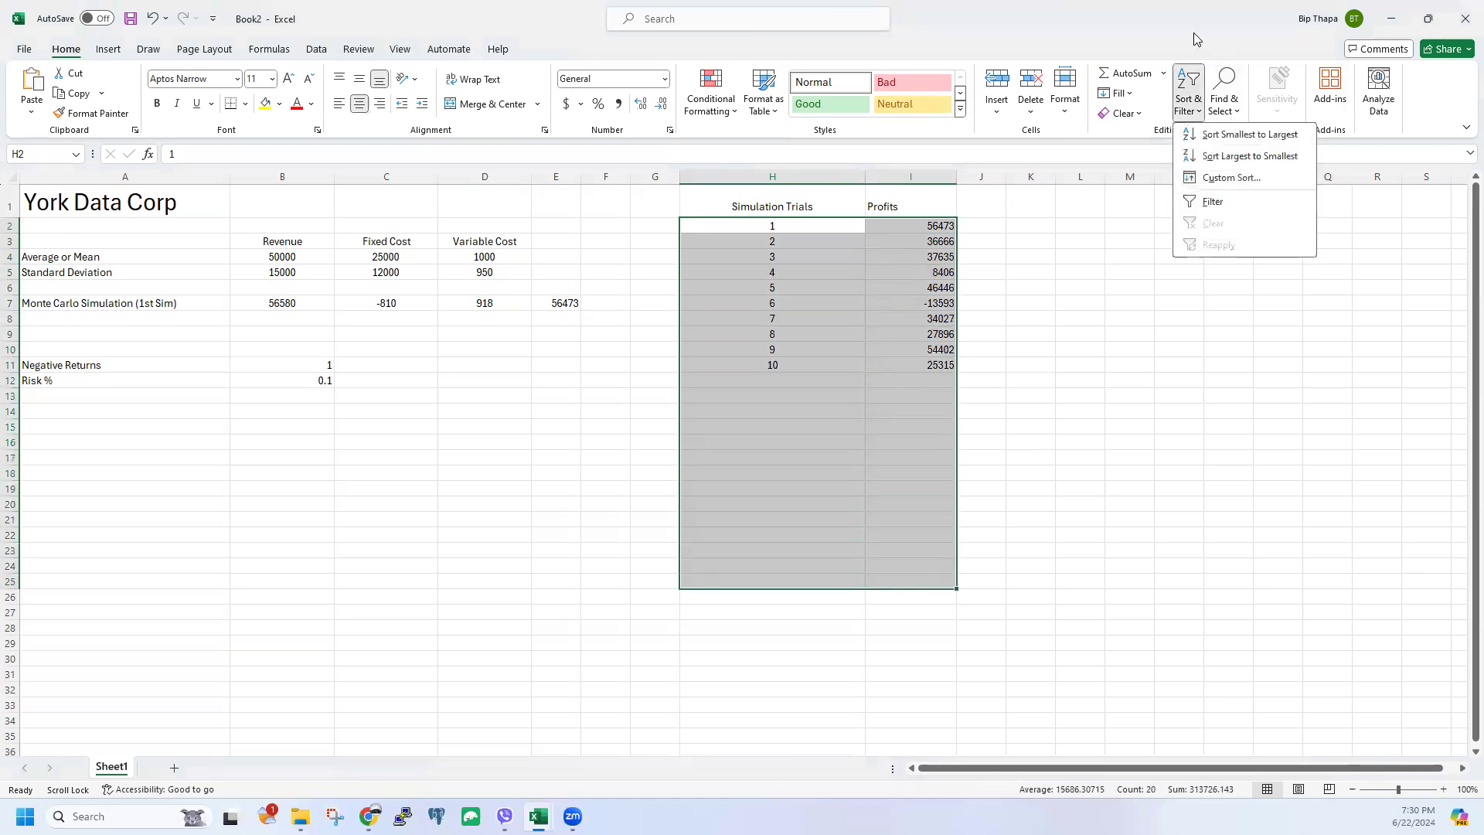
left_click(317, 51)
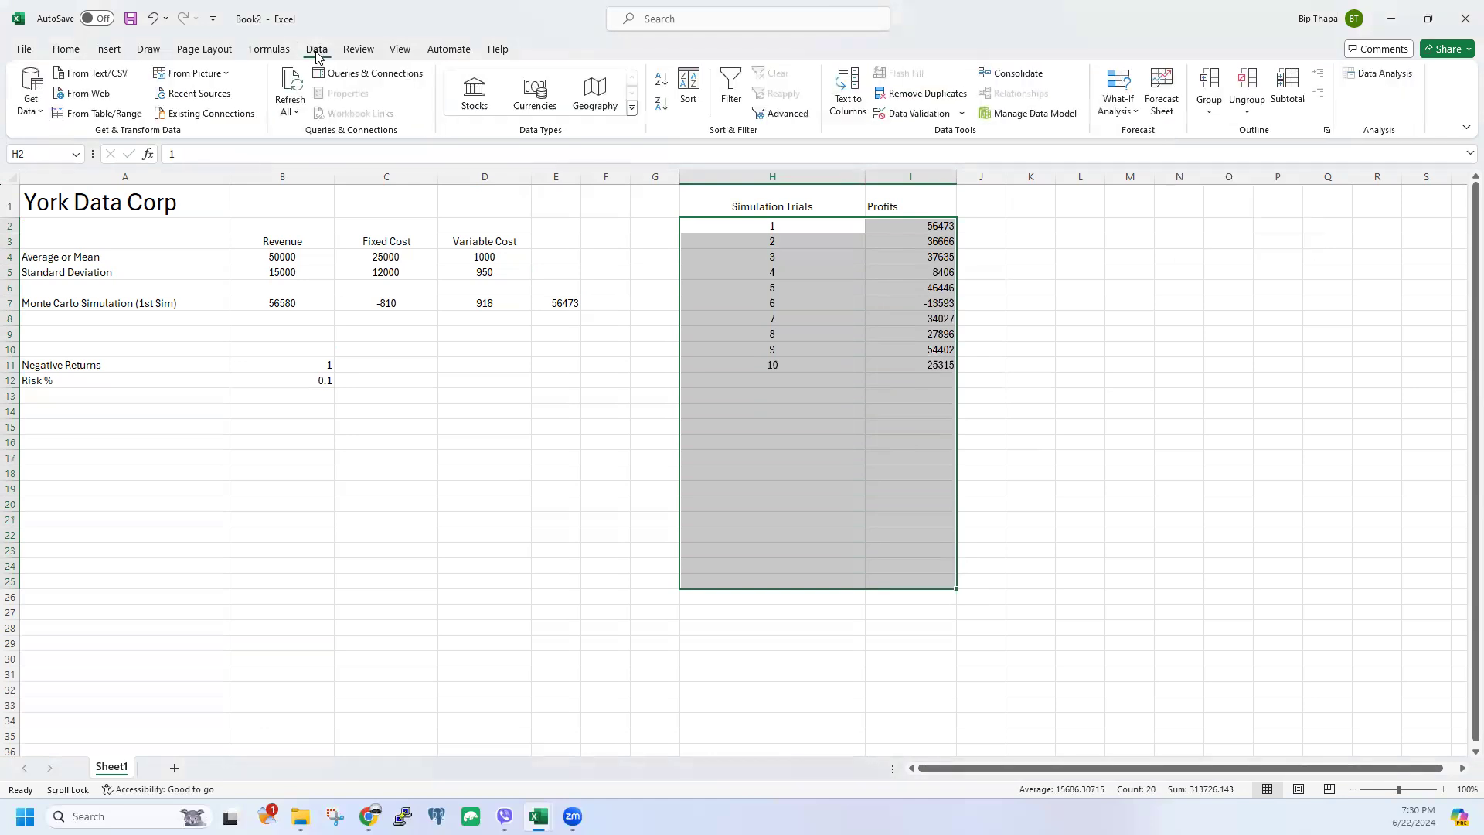
left_click(1123, 109)
left_click(1147, 179)
left_click(997, 384)
left_click(1039, 273)
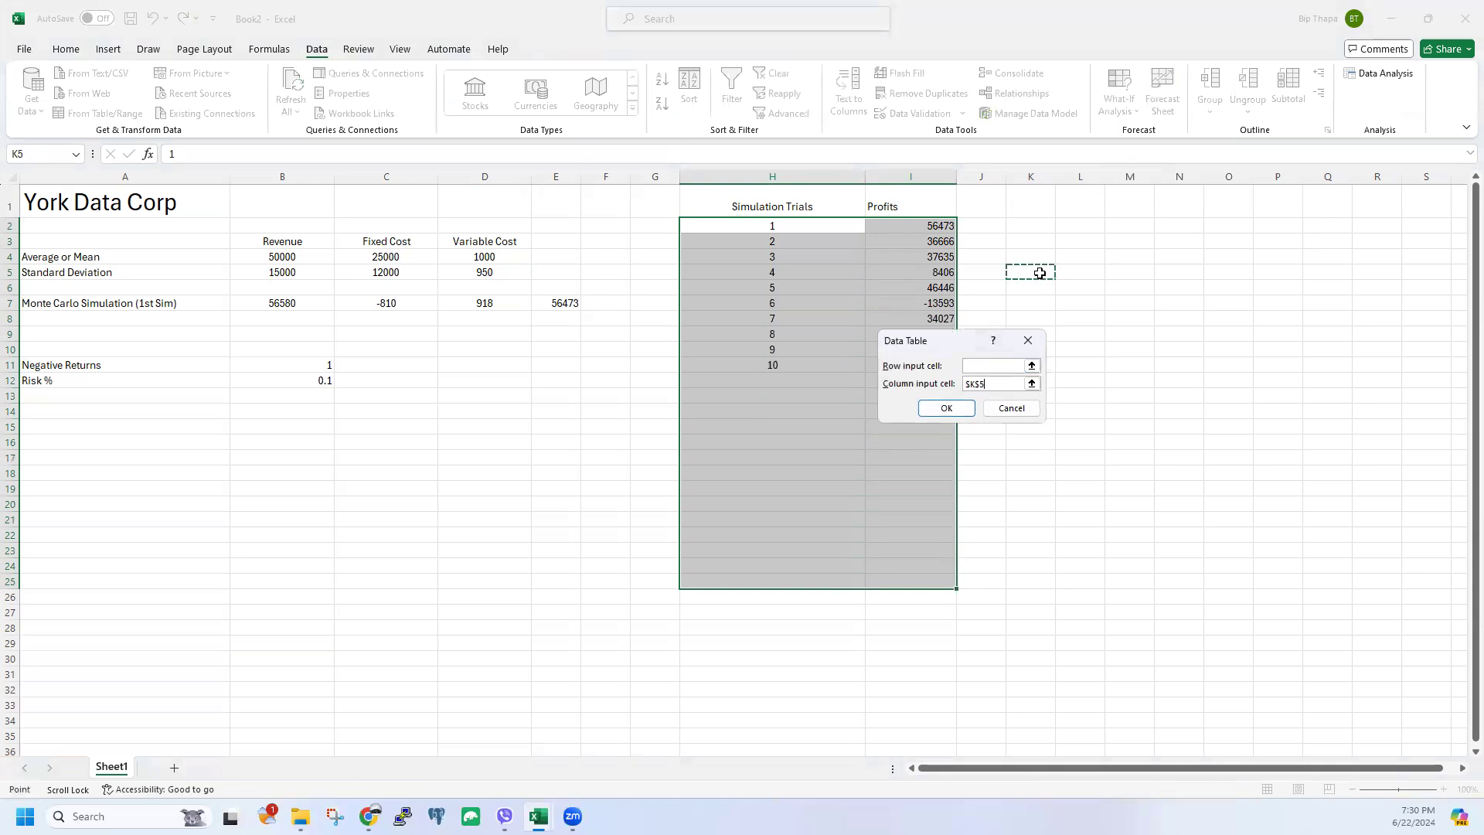
key("Return")
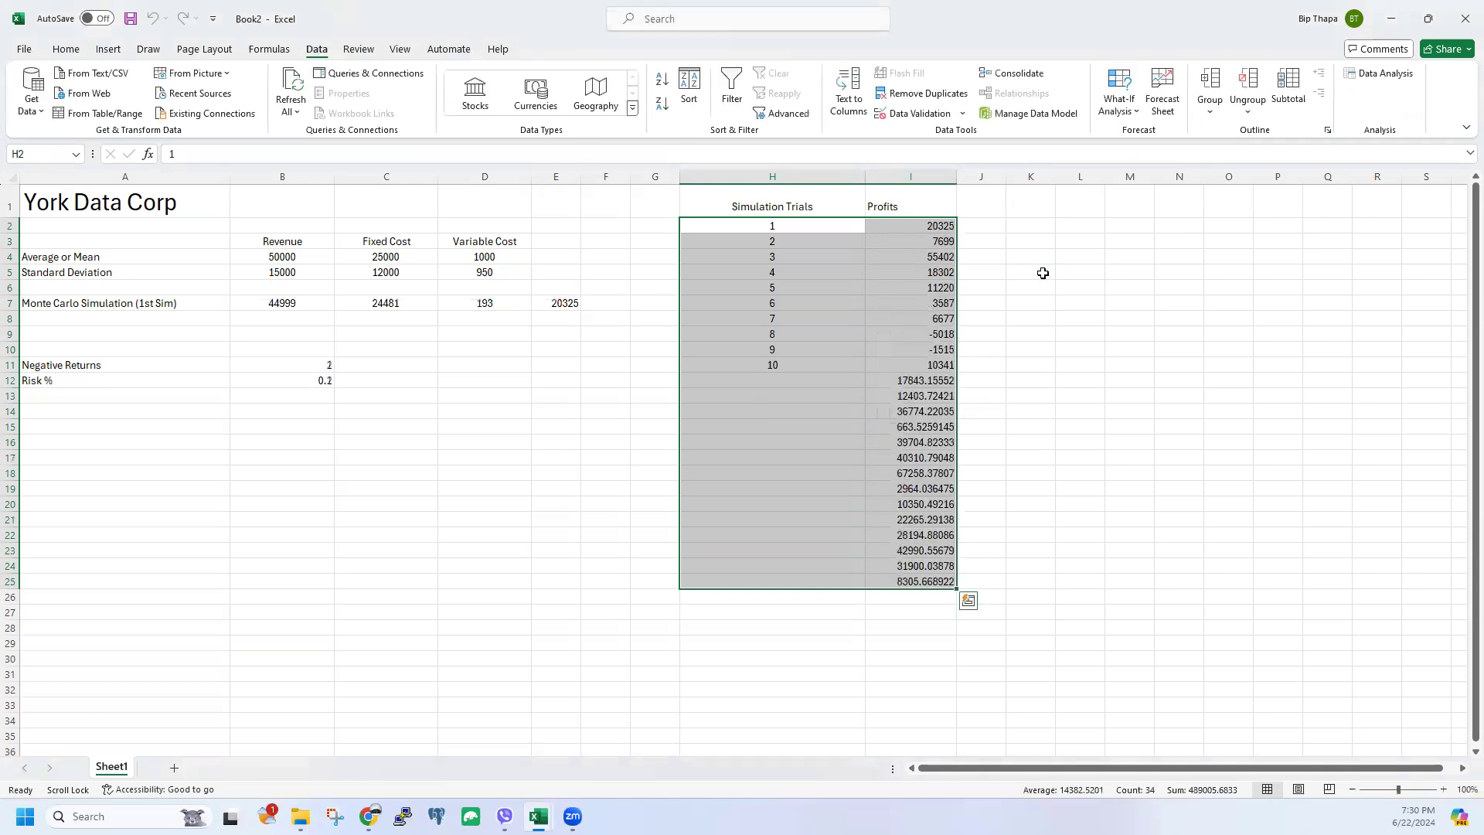
left_click(802, 376)
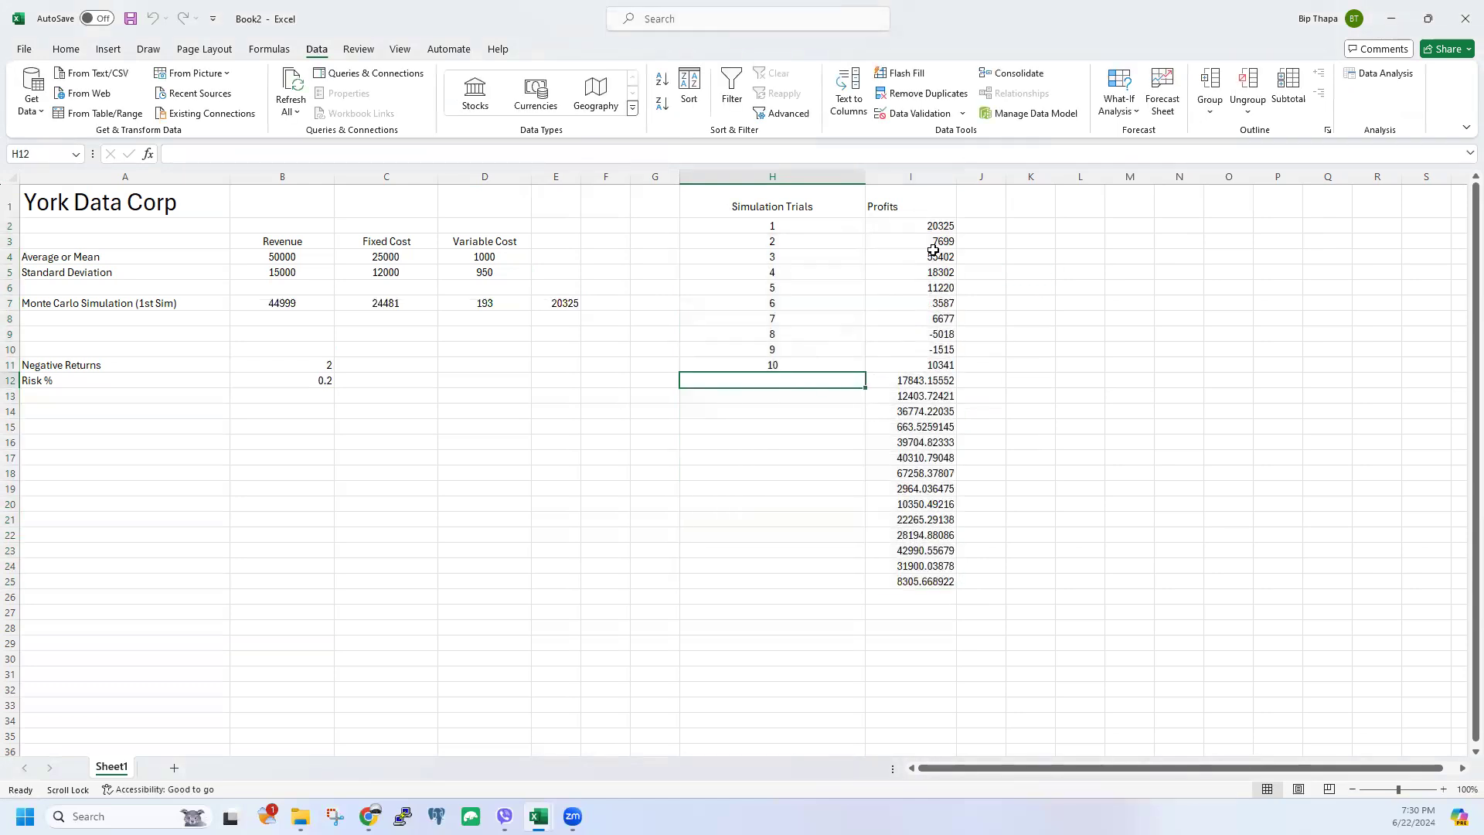
left_click(299, 377)
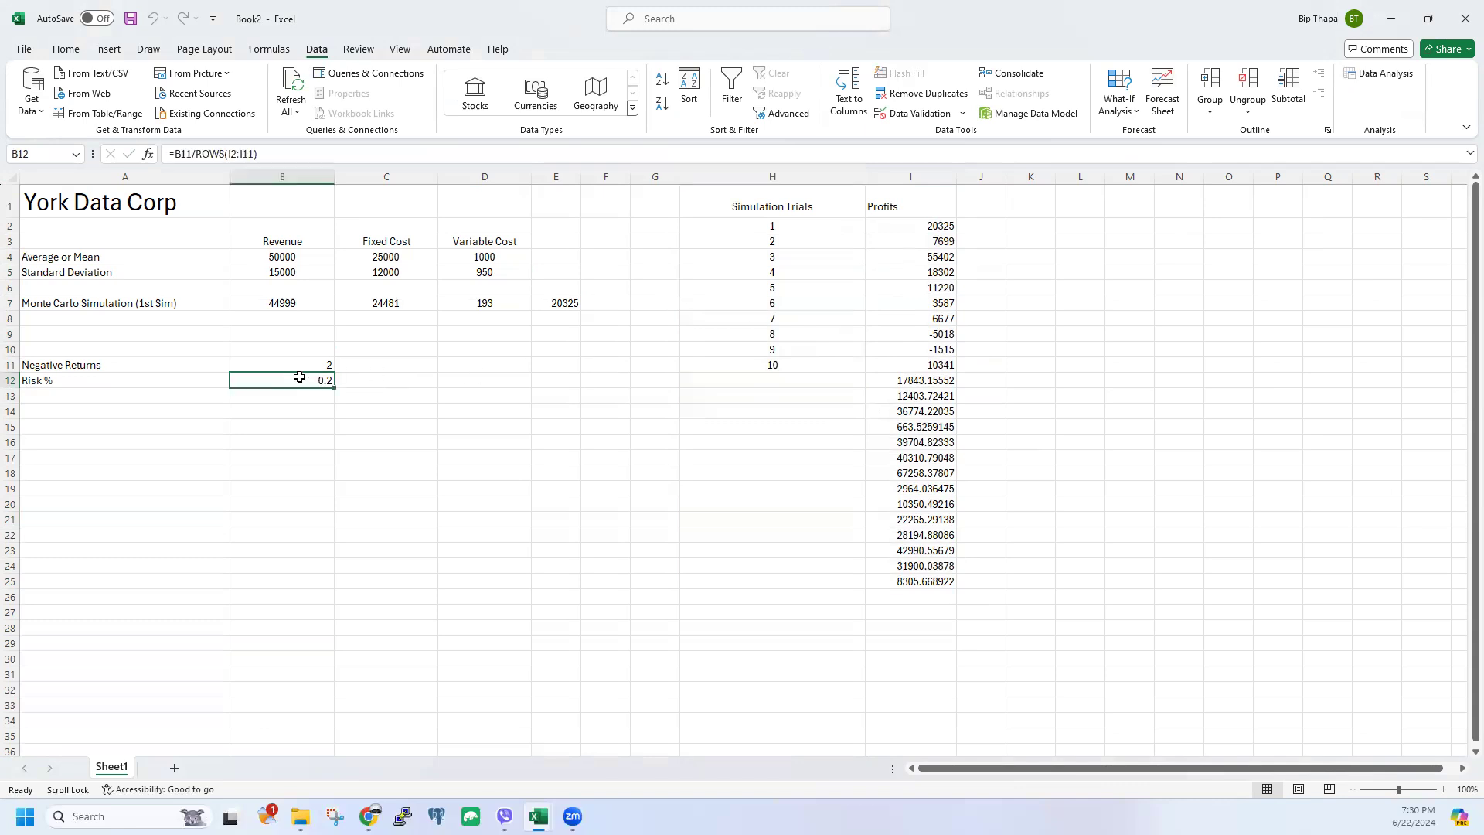
Step: Change B11 to =COUNTIF(I2:I25,"<0") so Negative Returns counts all 24 profits
left_click(302, 362)
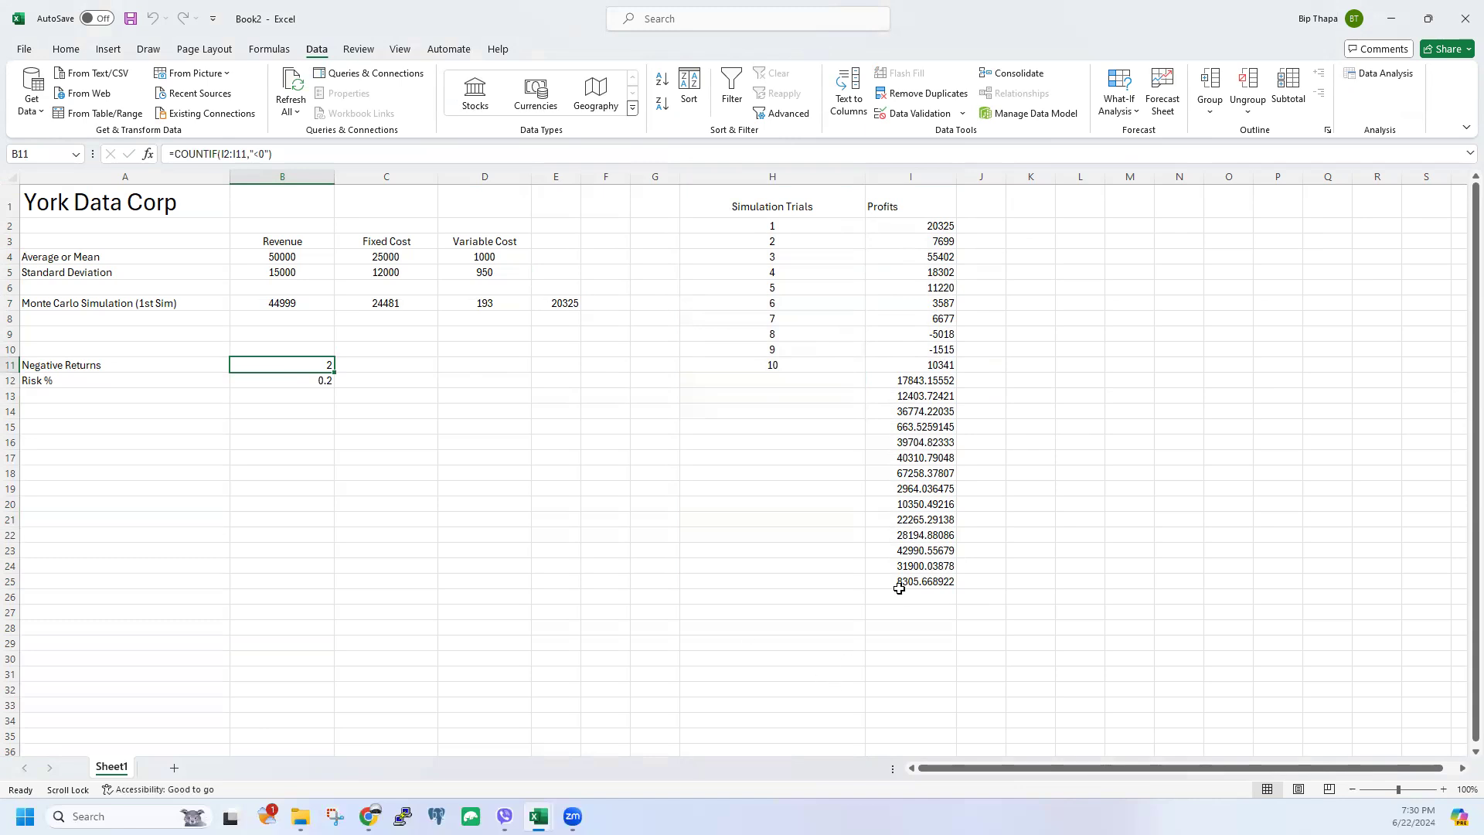
left_click(244, 153)
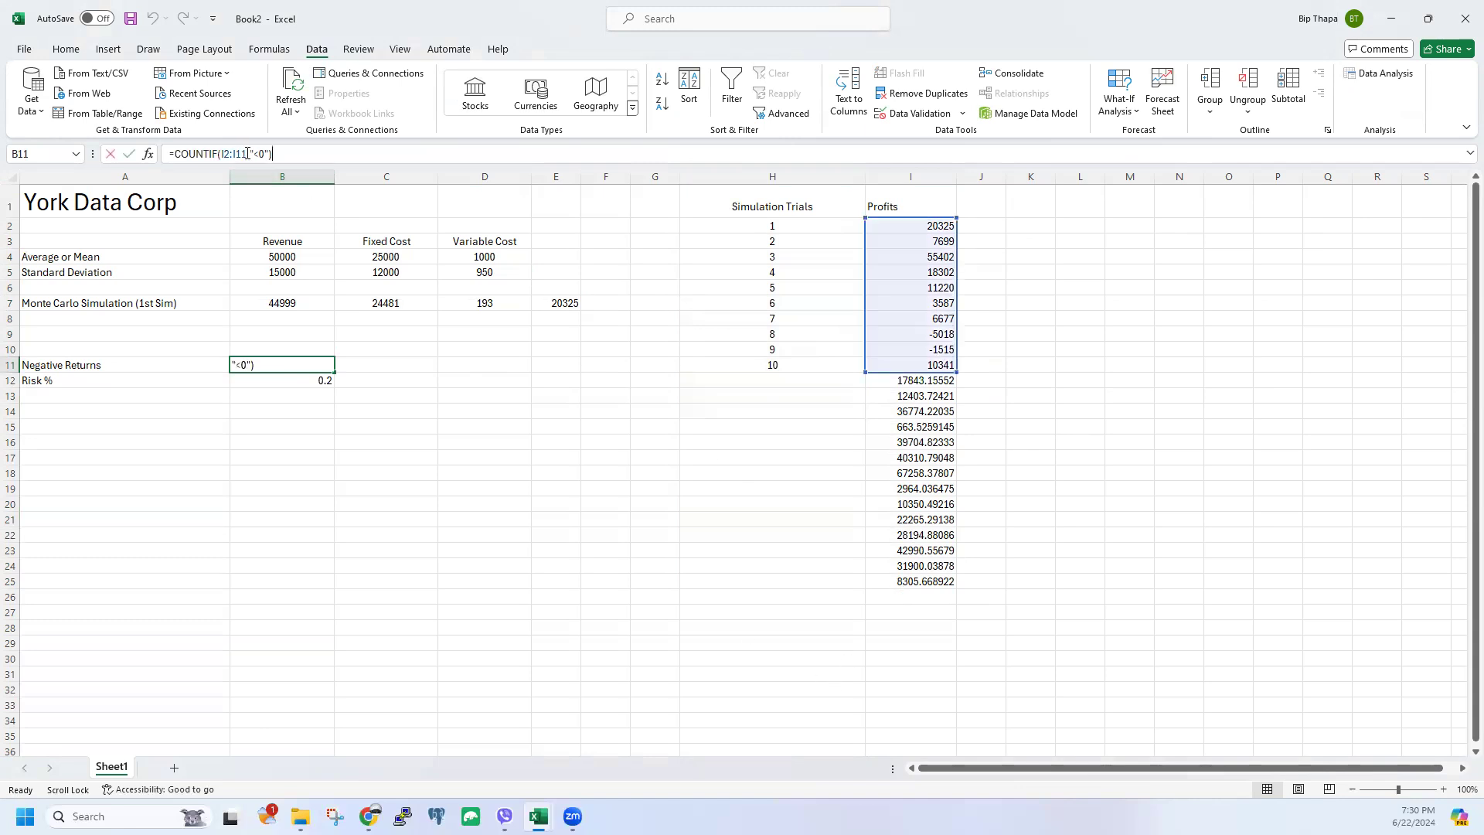
key("Delete")
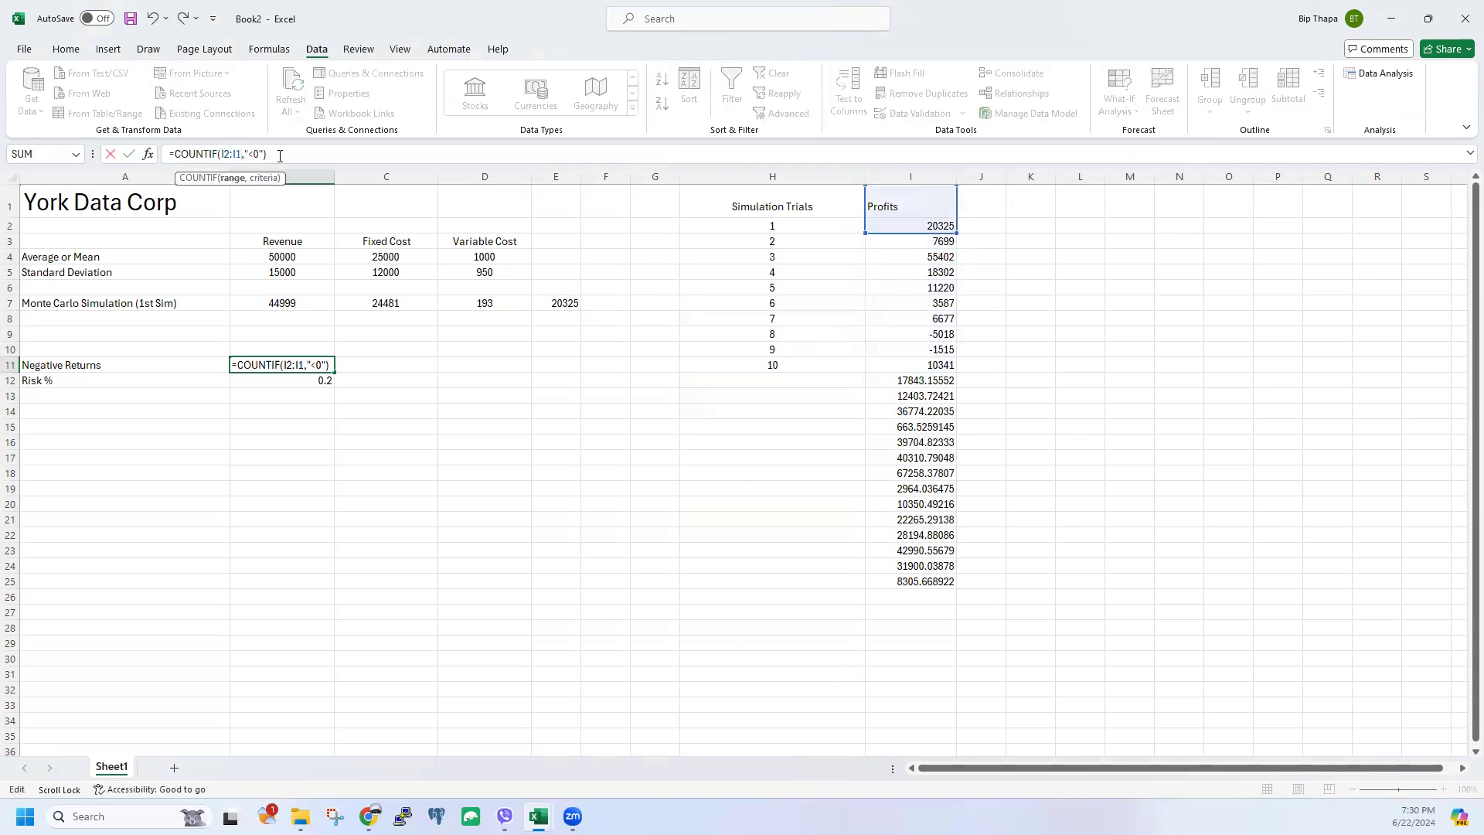
key("BackSpace")
type("25")
key("Return")
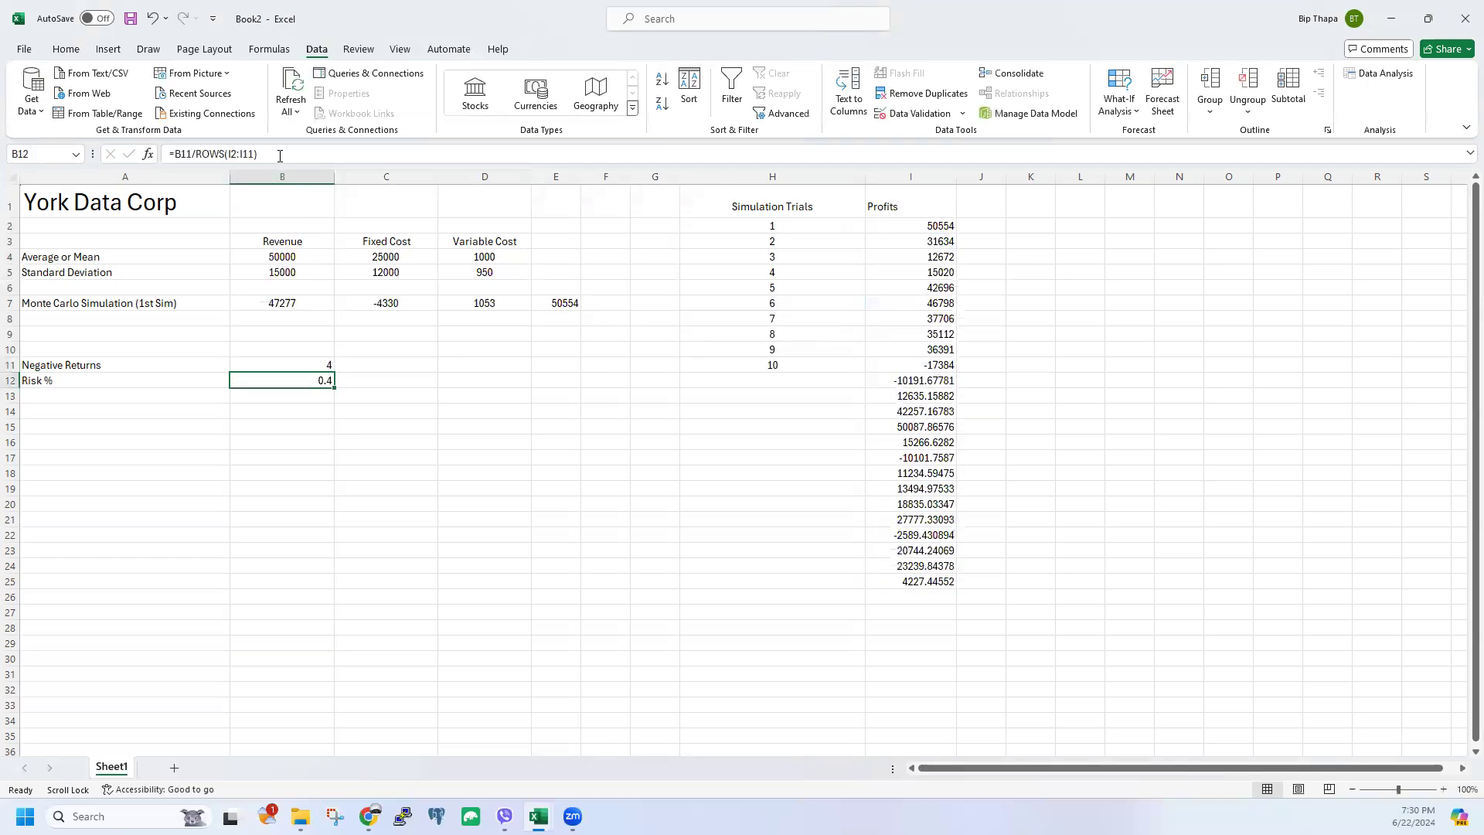
left_click(599, 425)
Step: Change B12 to =B11/ROWS(I2:I25), giving a Risk % of 0.166666667
left_click(314, 380)
left_click(250, 154)
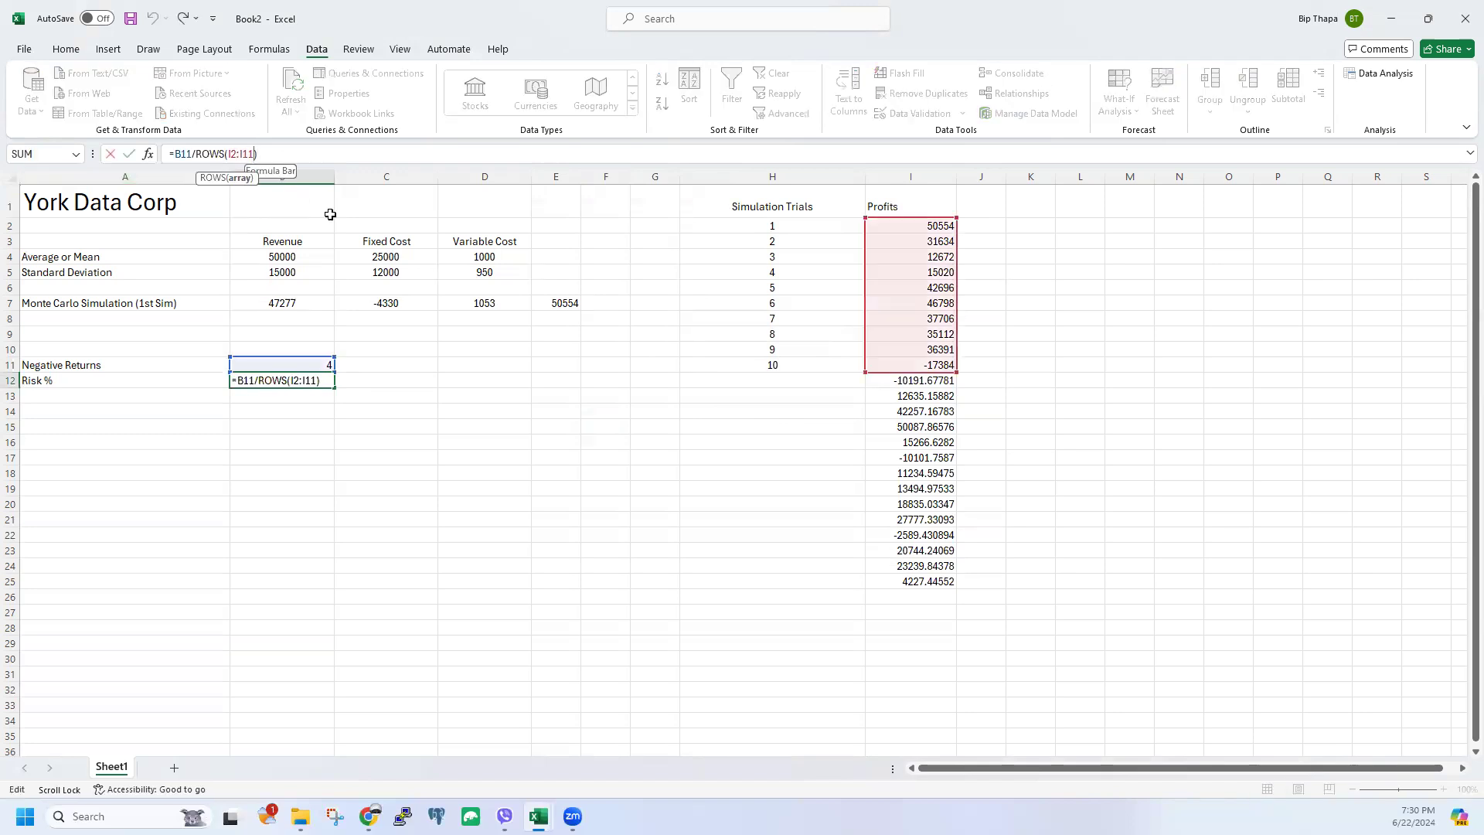
key("BackSpace")
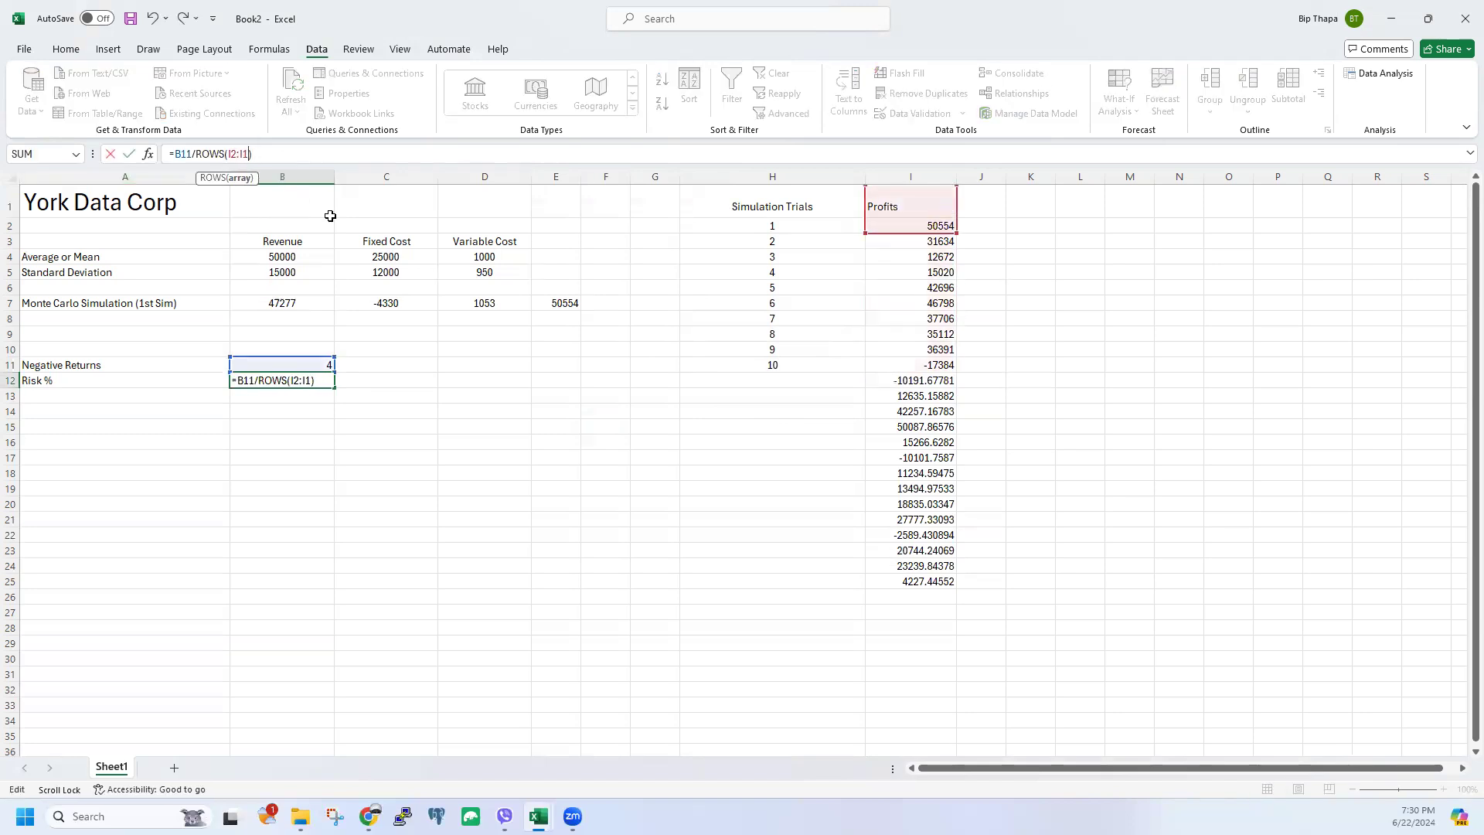
key("BackSpace")
type("25")
key("Return")
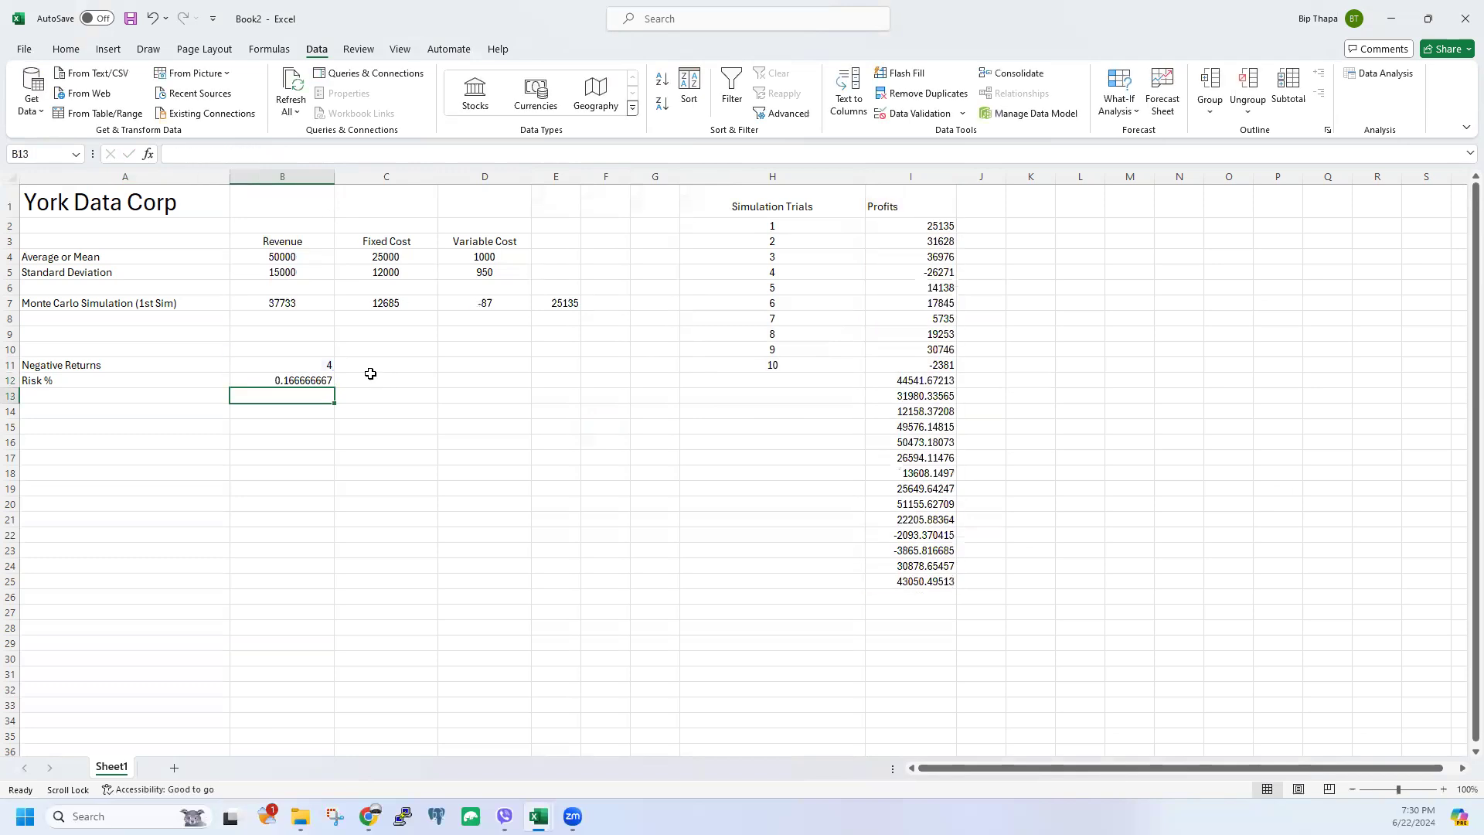
left_click(327, 381)
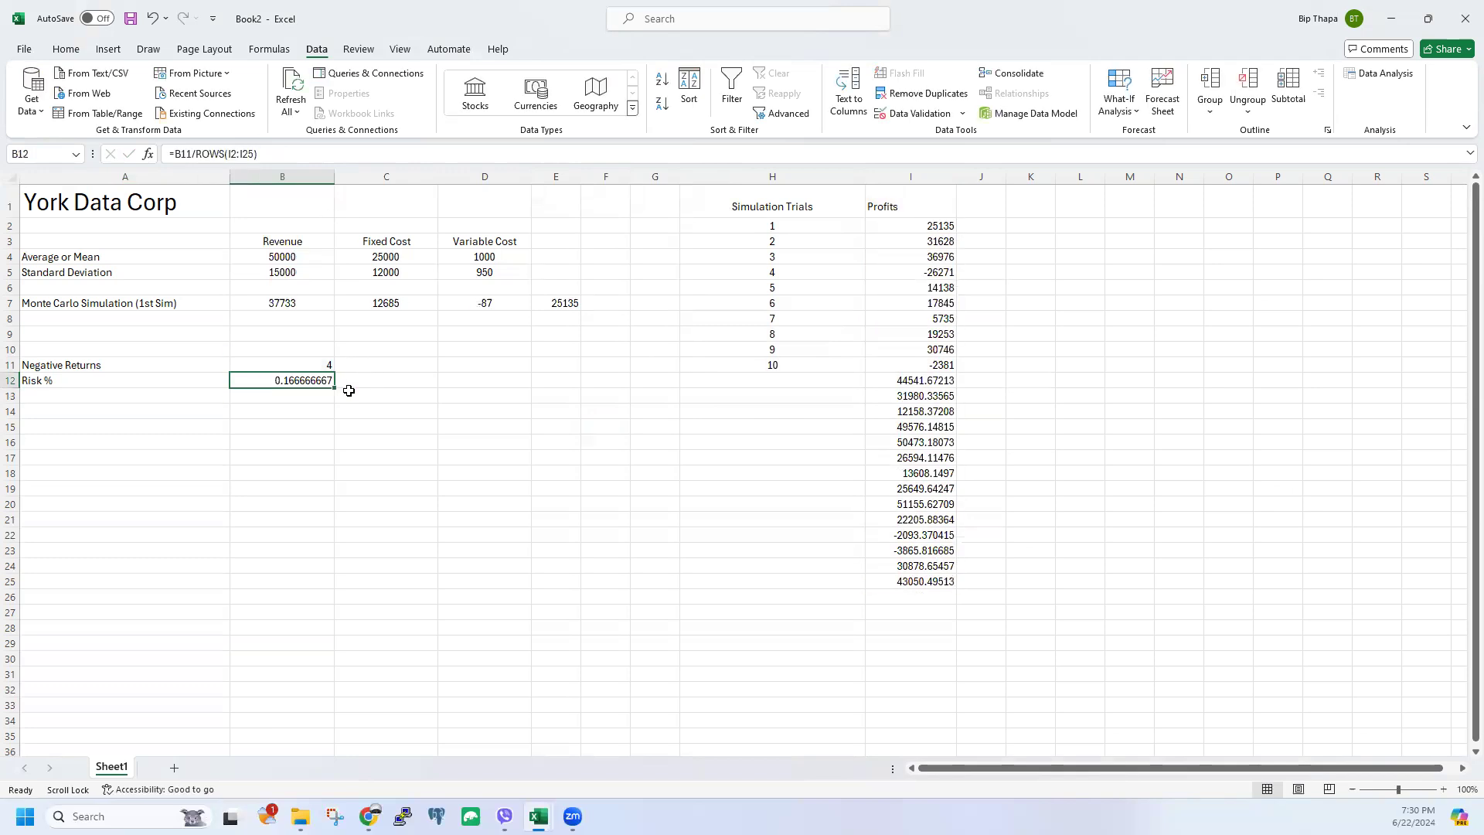
left_click(784, 174)
left_click(1074, 306)
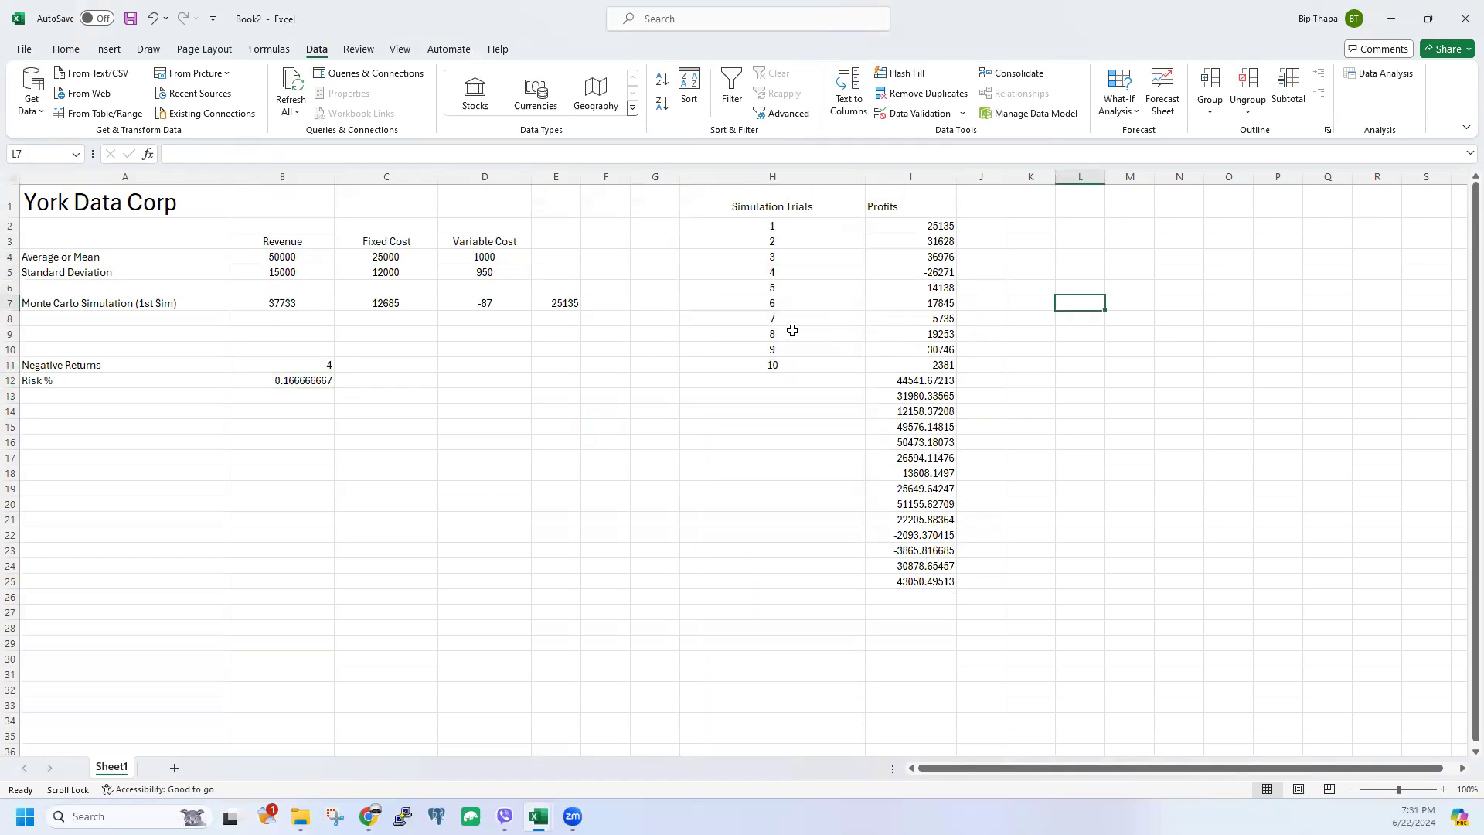
left_click(814, 316)
left_click_drag(772, 202, 950, 583)
left_click(1088, 505)
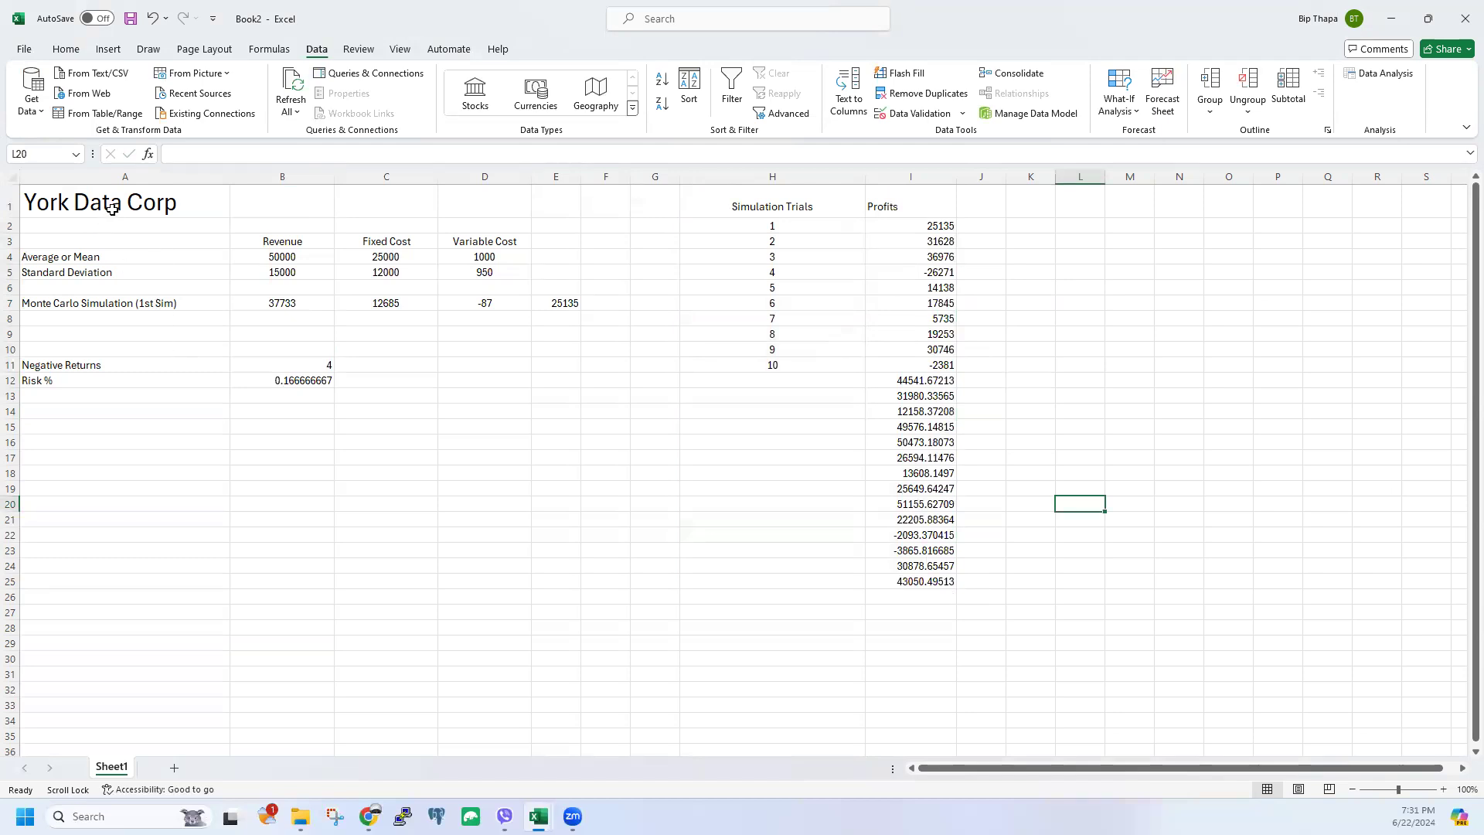
left_click_drag(285, 241, 499, 290)
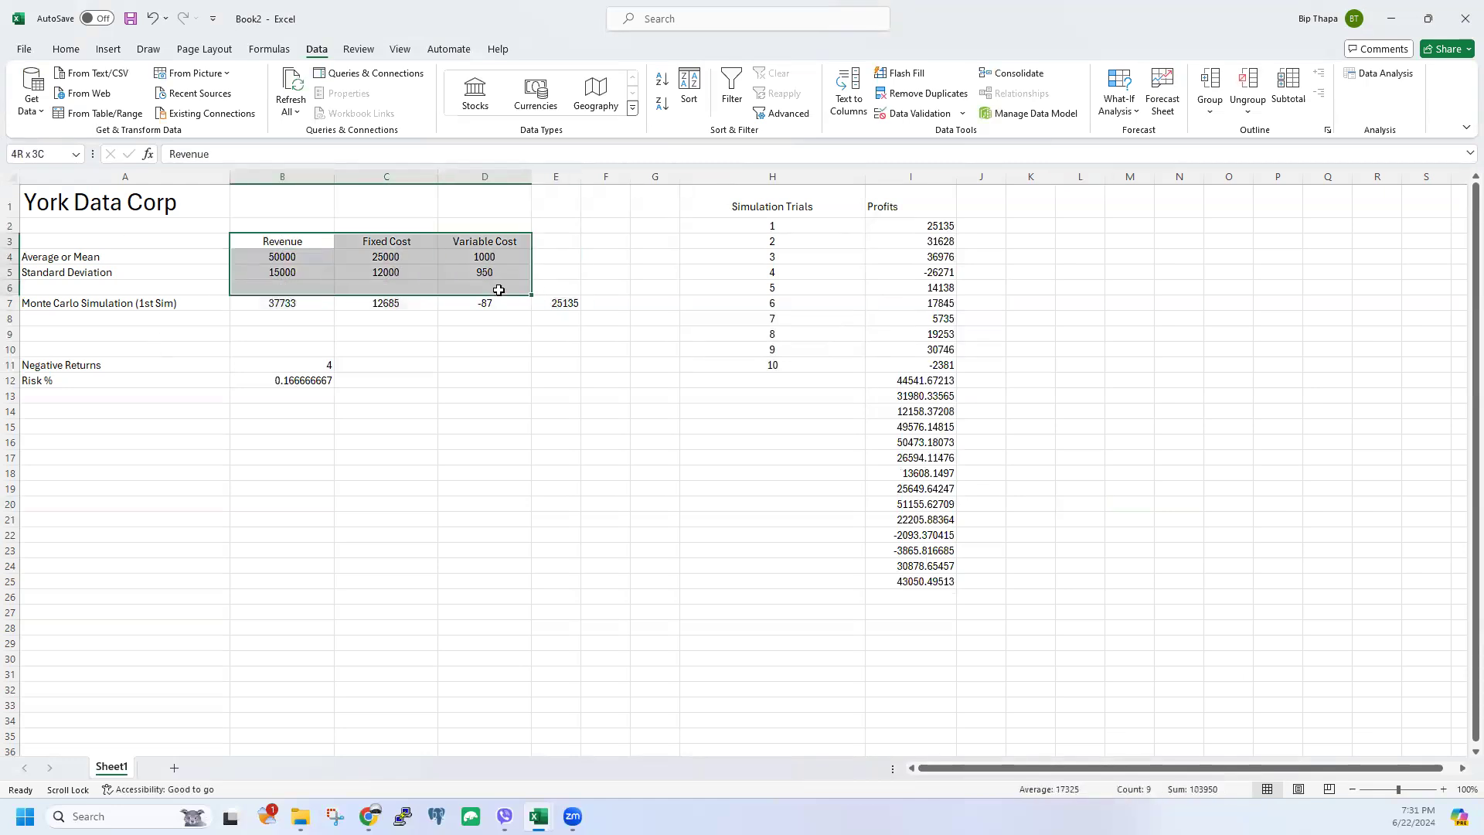
left_click(474, 381)
left_click(343, 393)
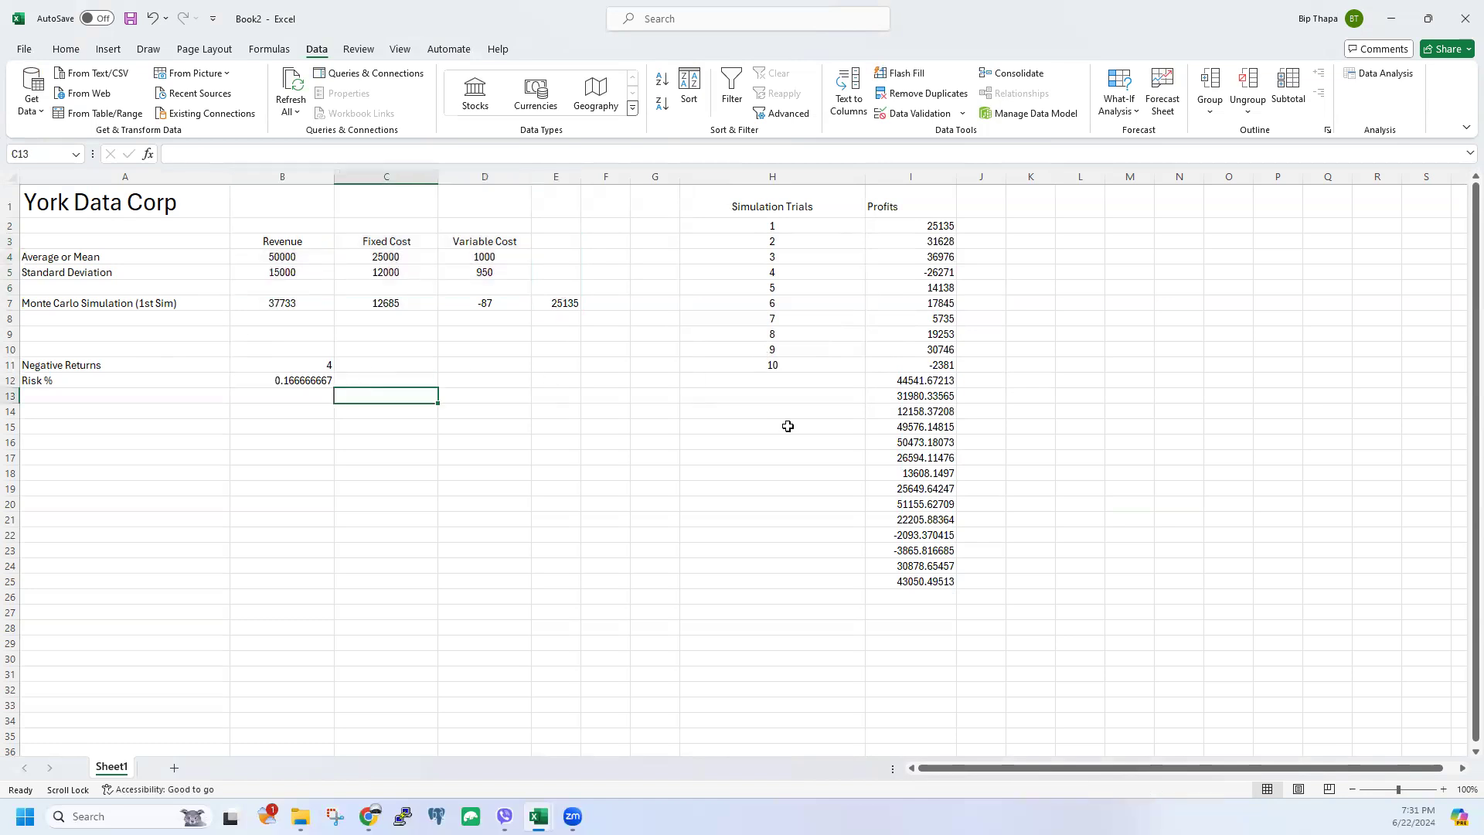
left_click_drag(772, 229, 760, 587)
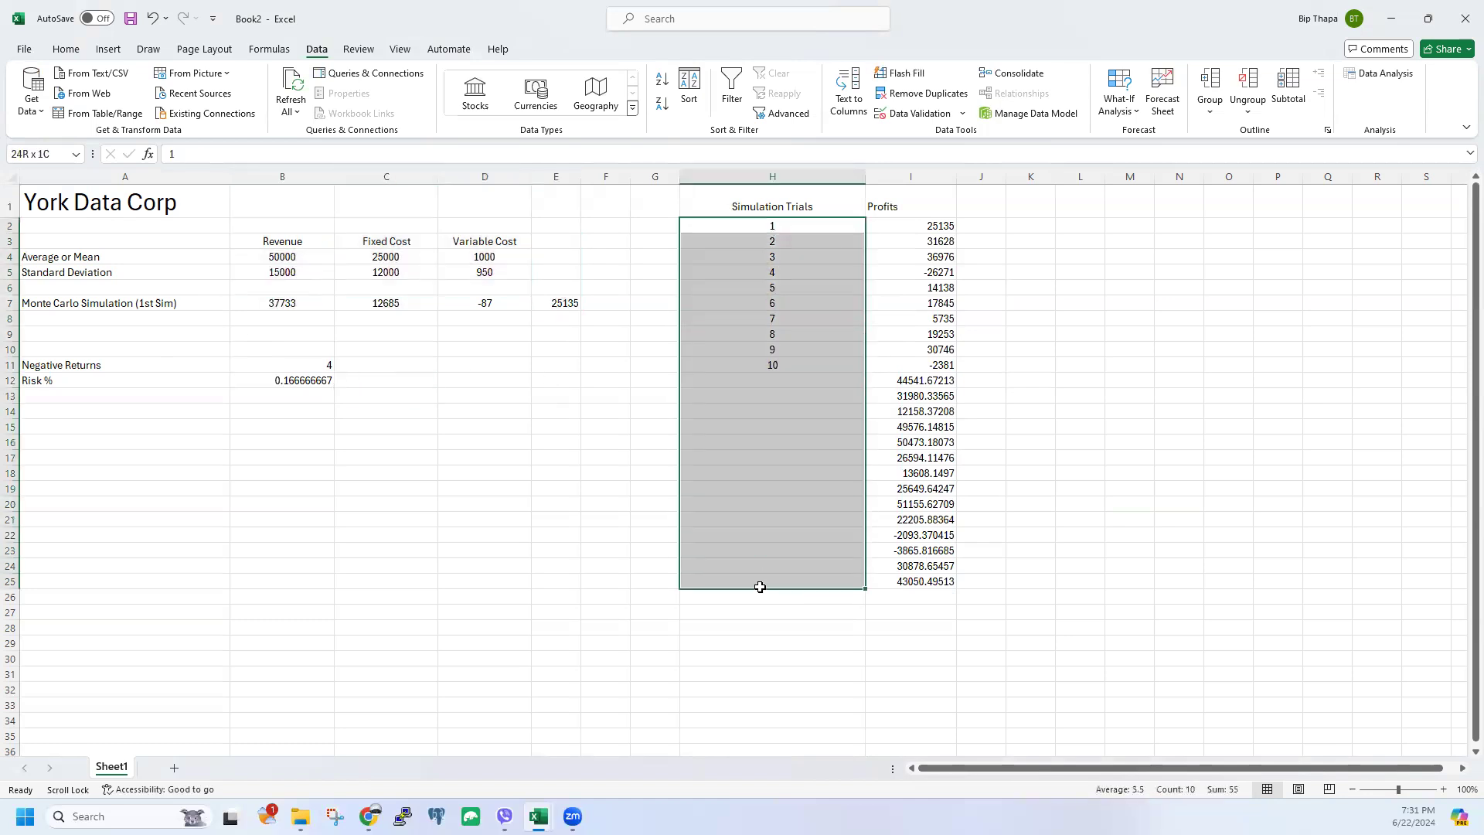
left_click(1160, 381)
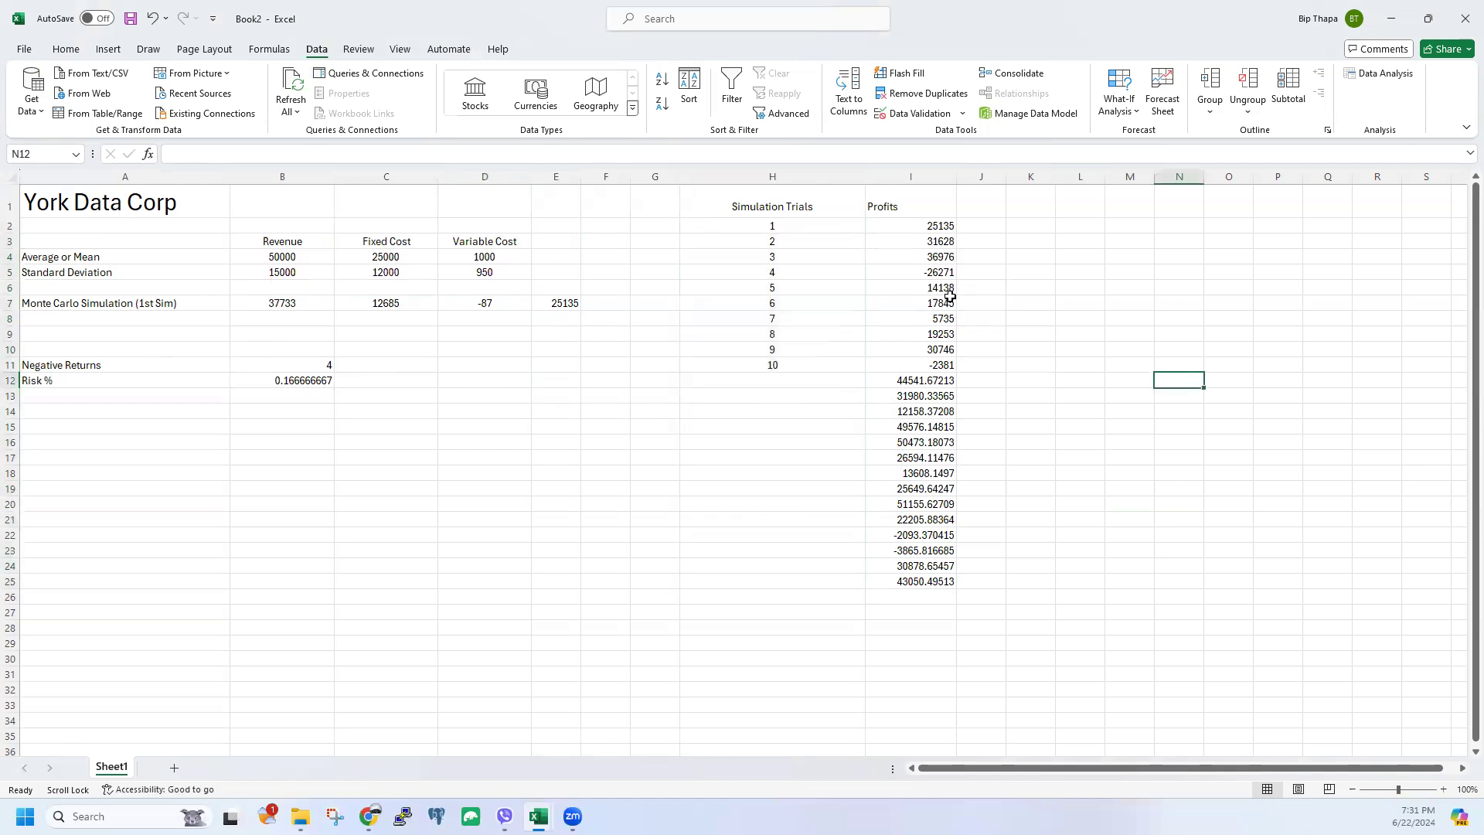
left_click(316, 381)
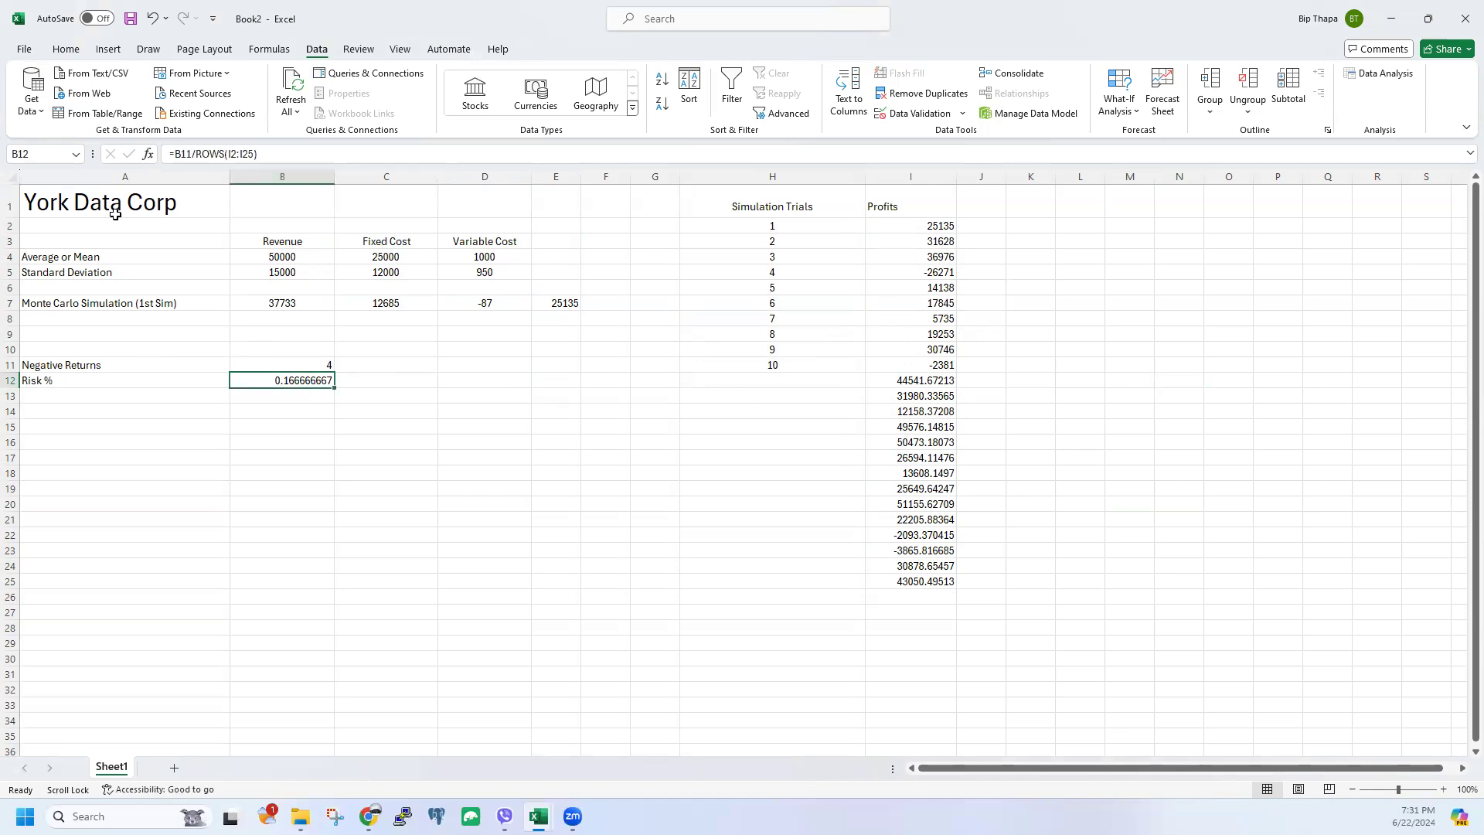